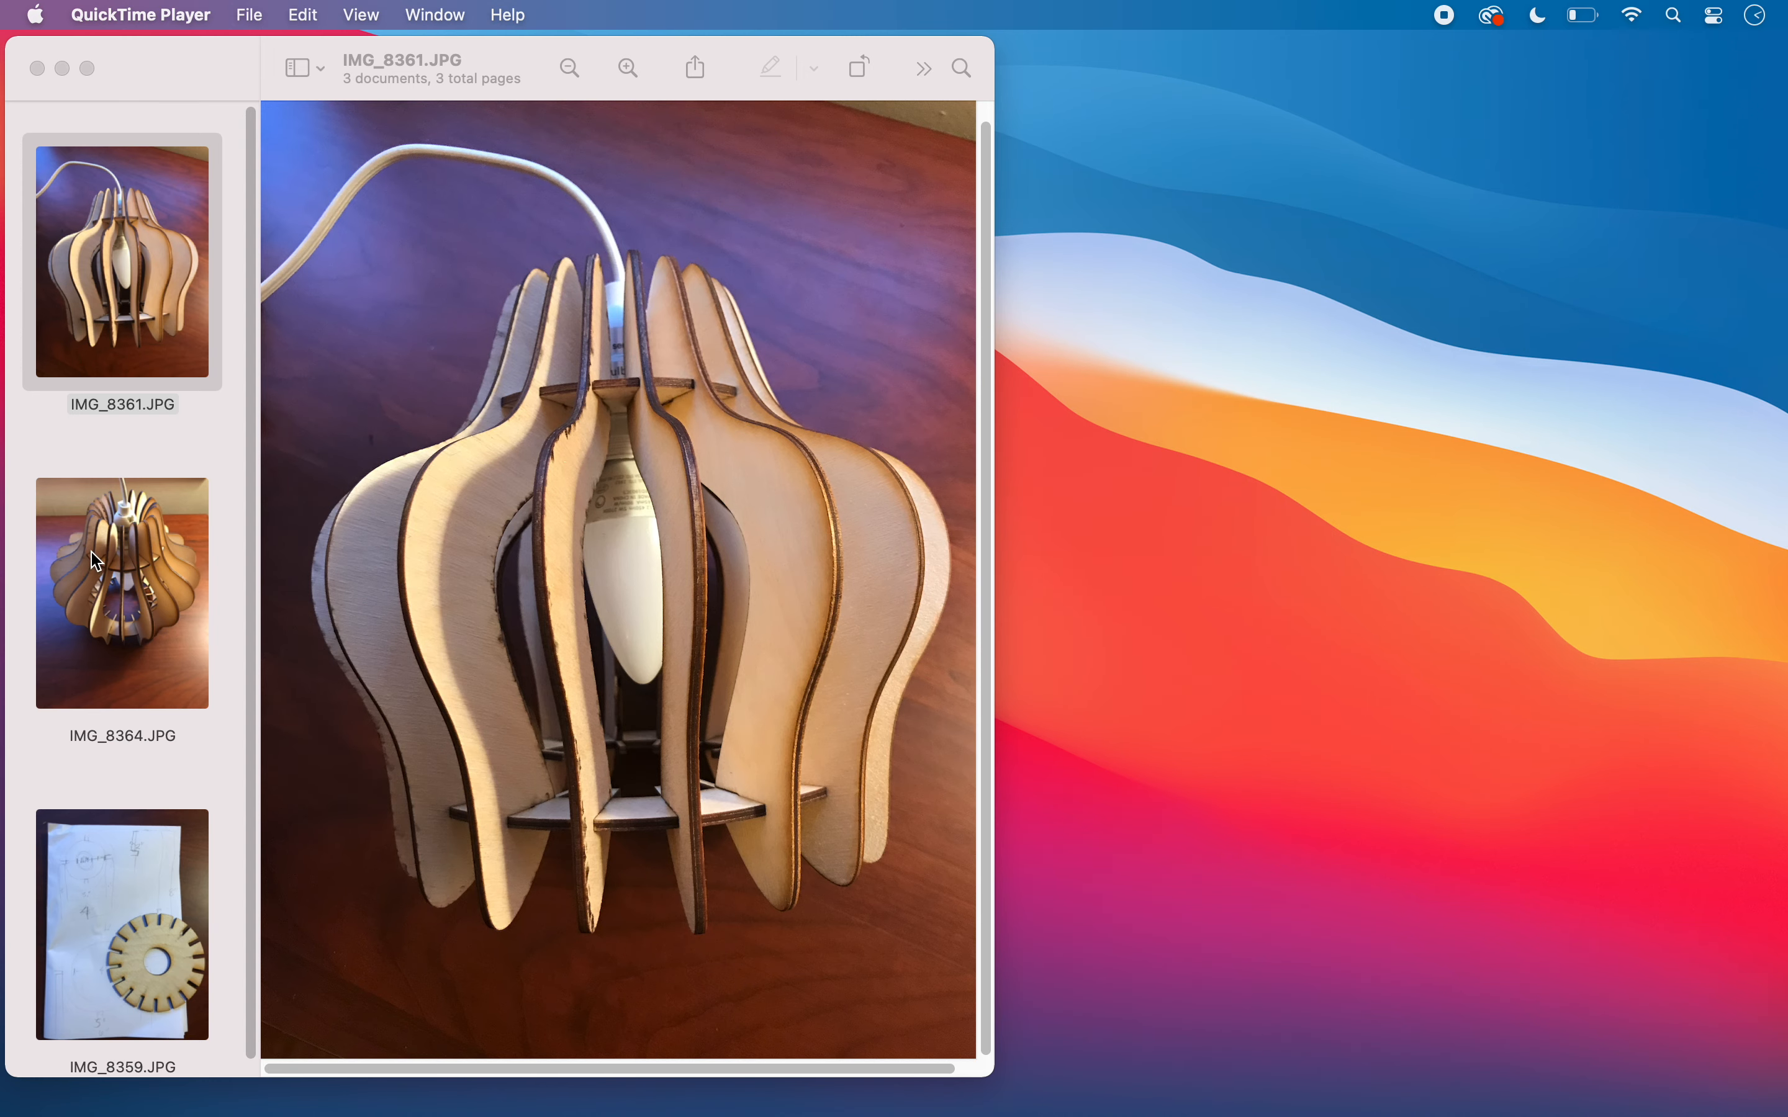
Review the lamp reference photos, including IMG_8364.JPG and the dimensioned hub sketch in IMG_8359.JPG
click(130, 563)
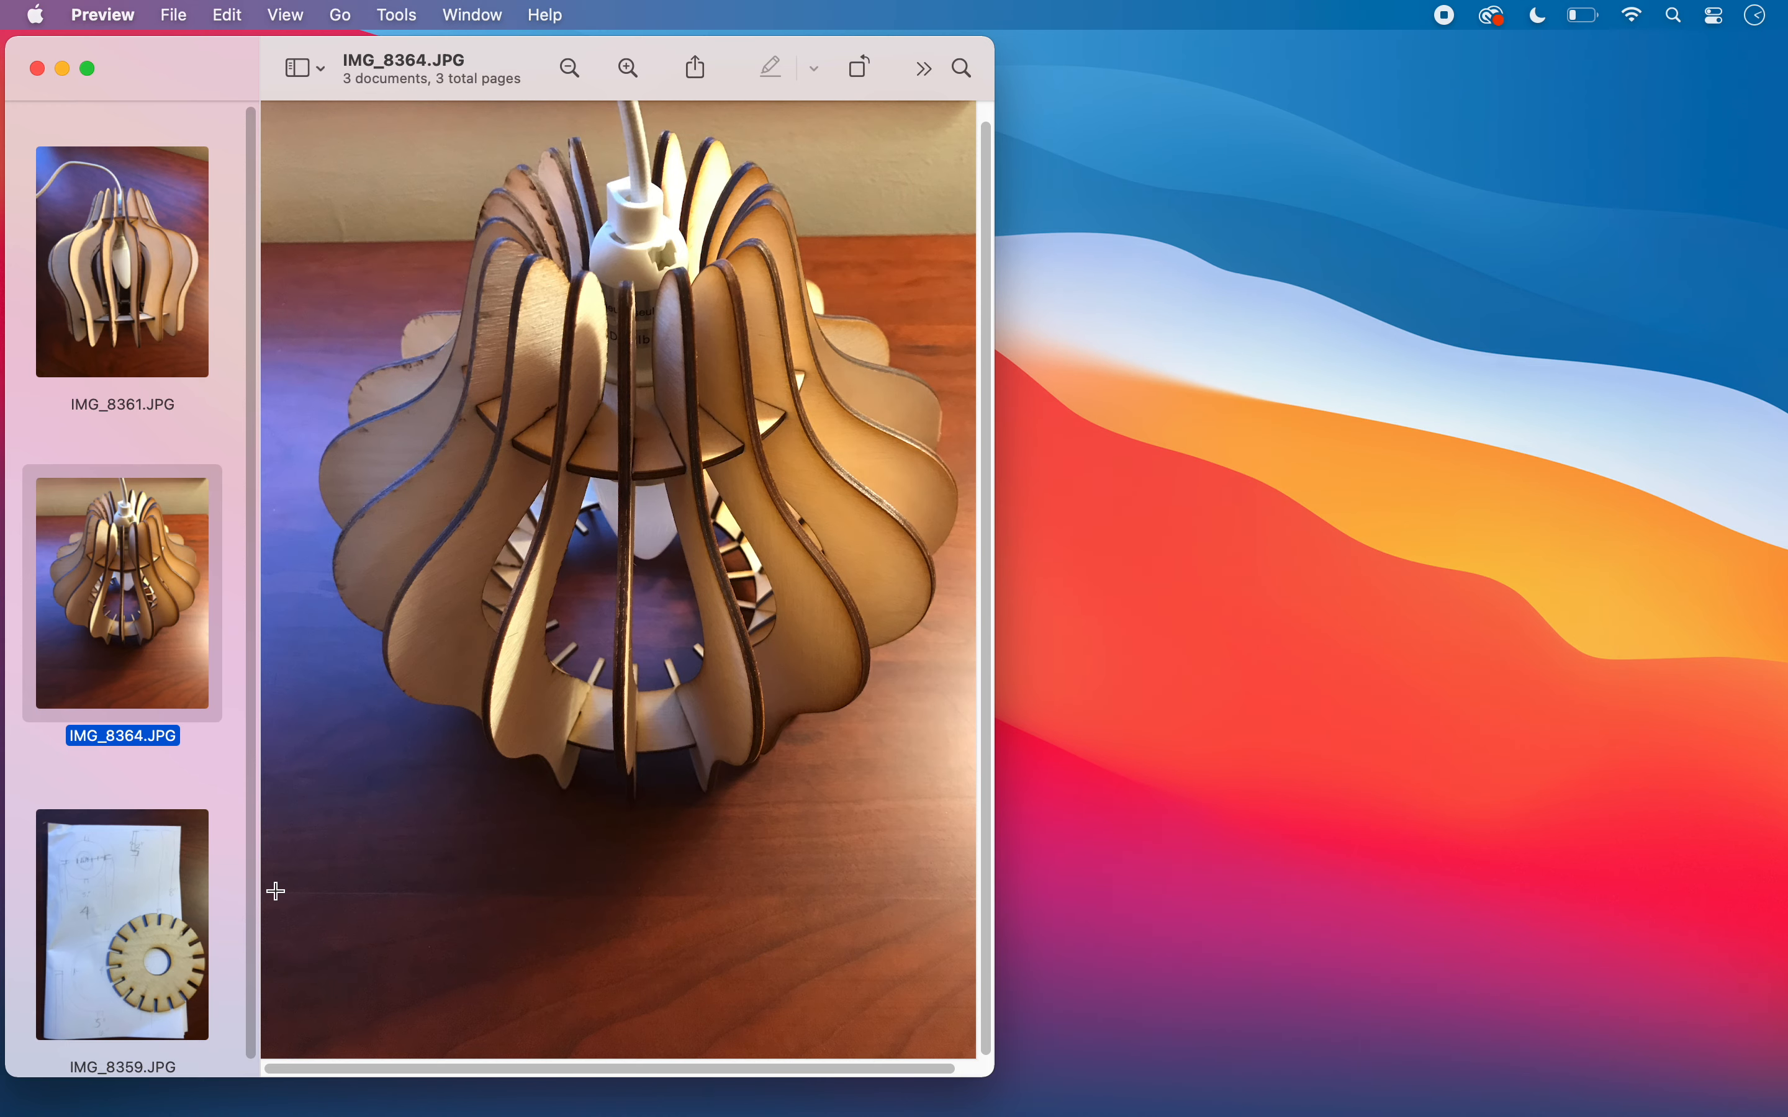
click(100, 923)
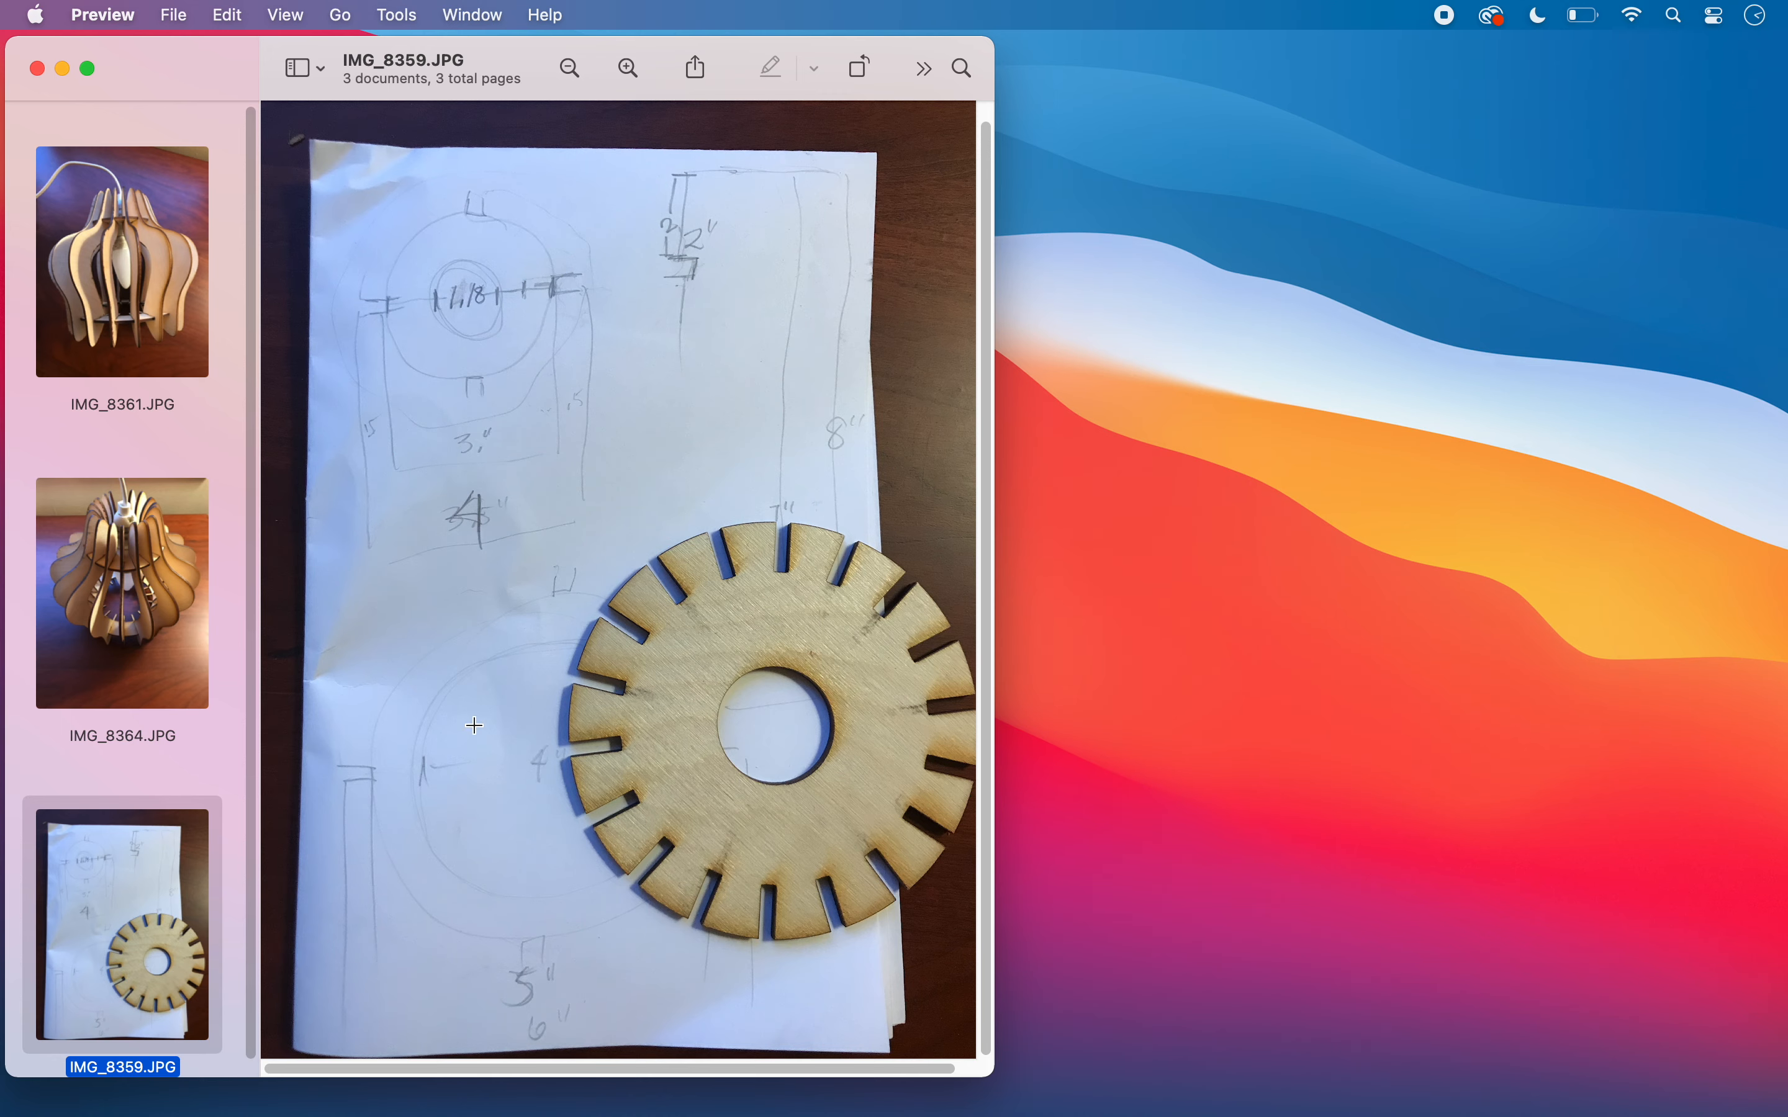
click(142, 290)
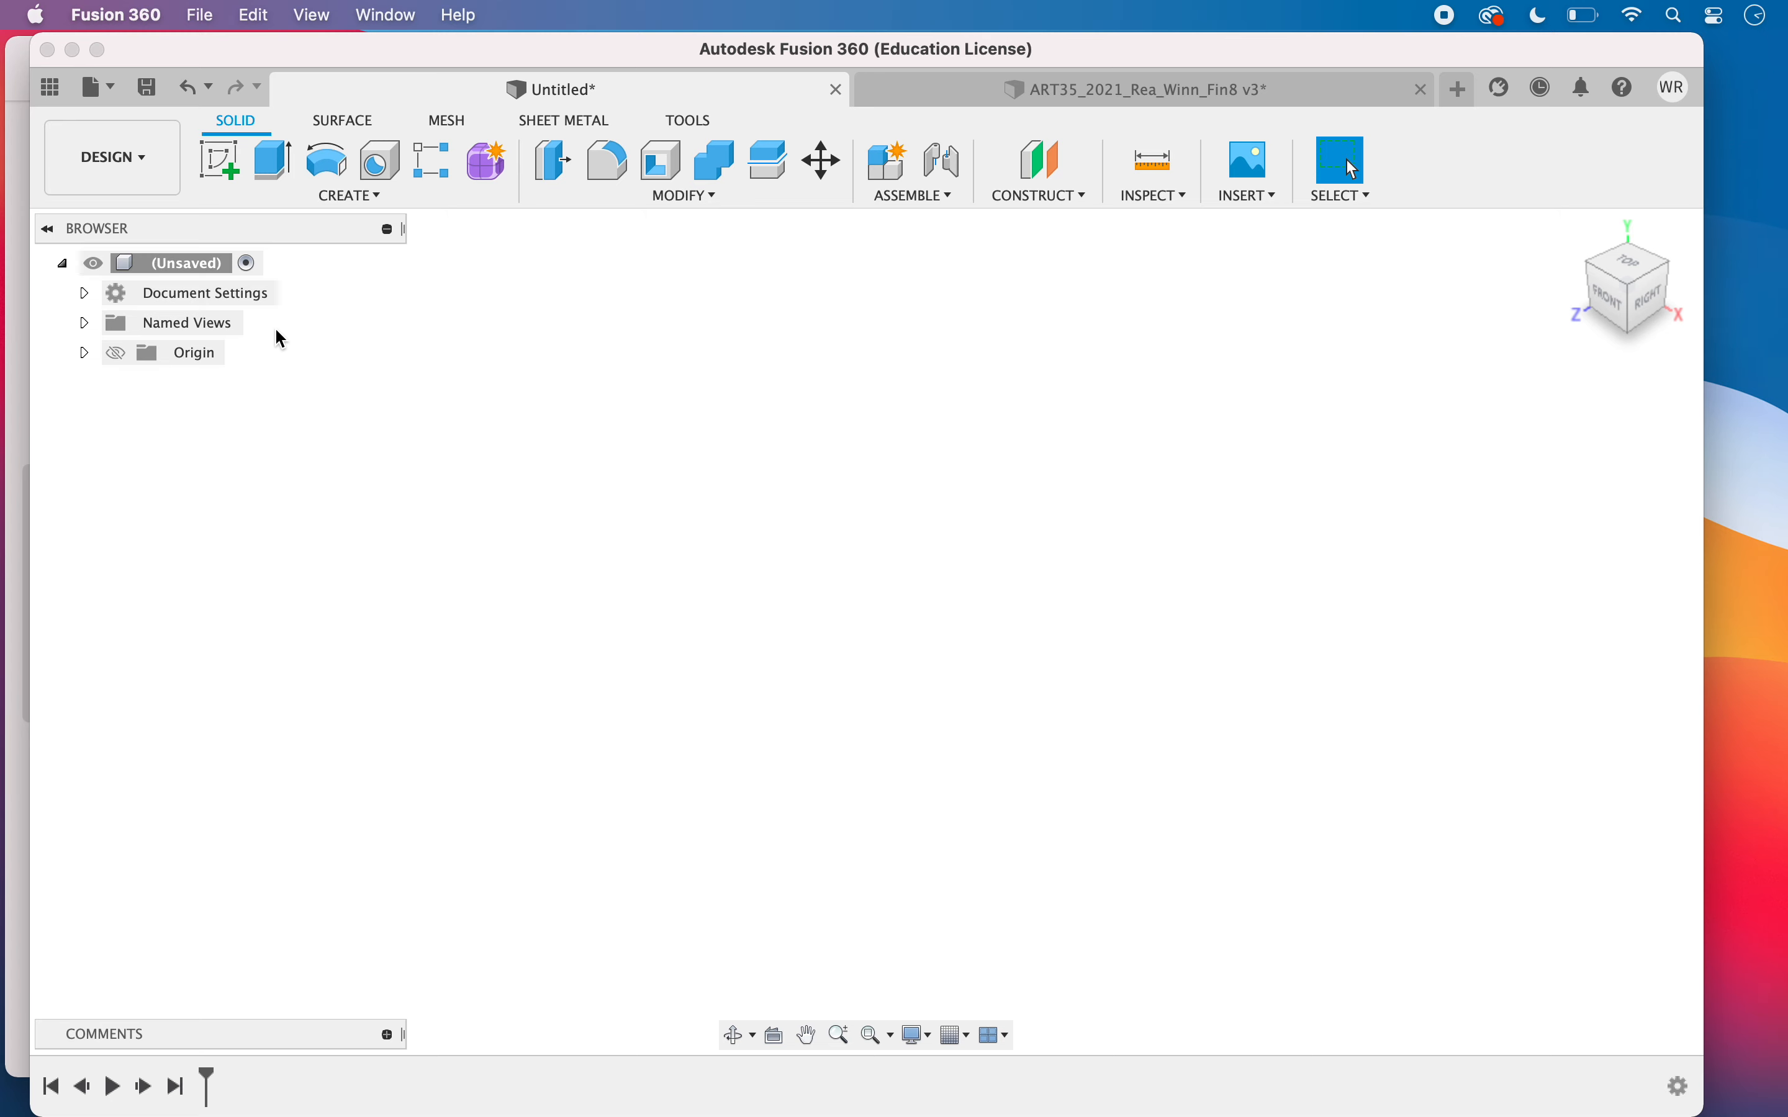
In Fusion 360, create a new internal component named Hubs under the unsaved root component
right_click(194, 272)
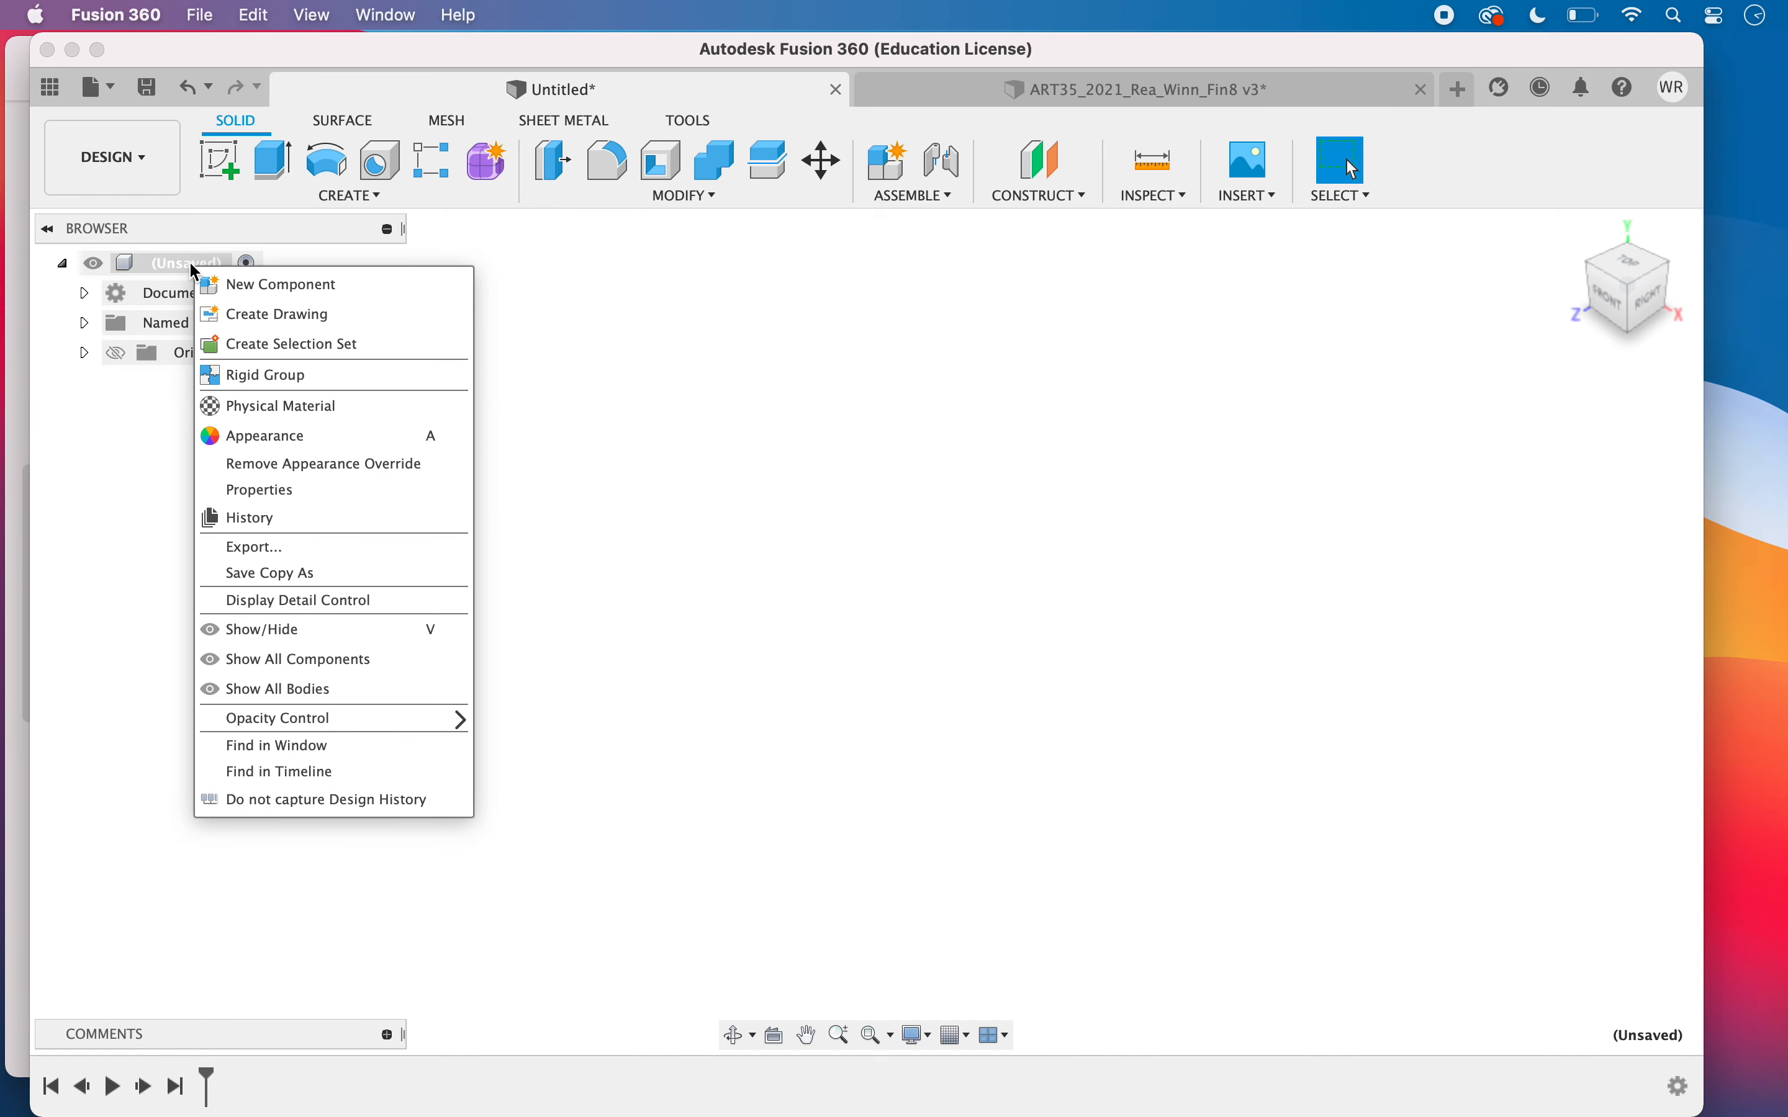
click(296, 285)
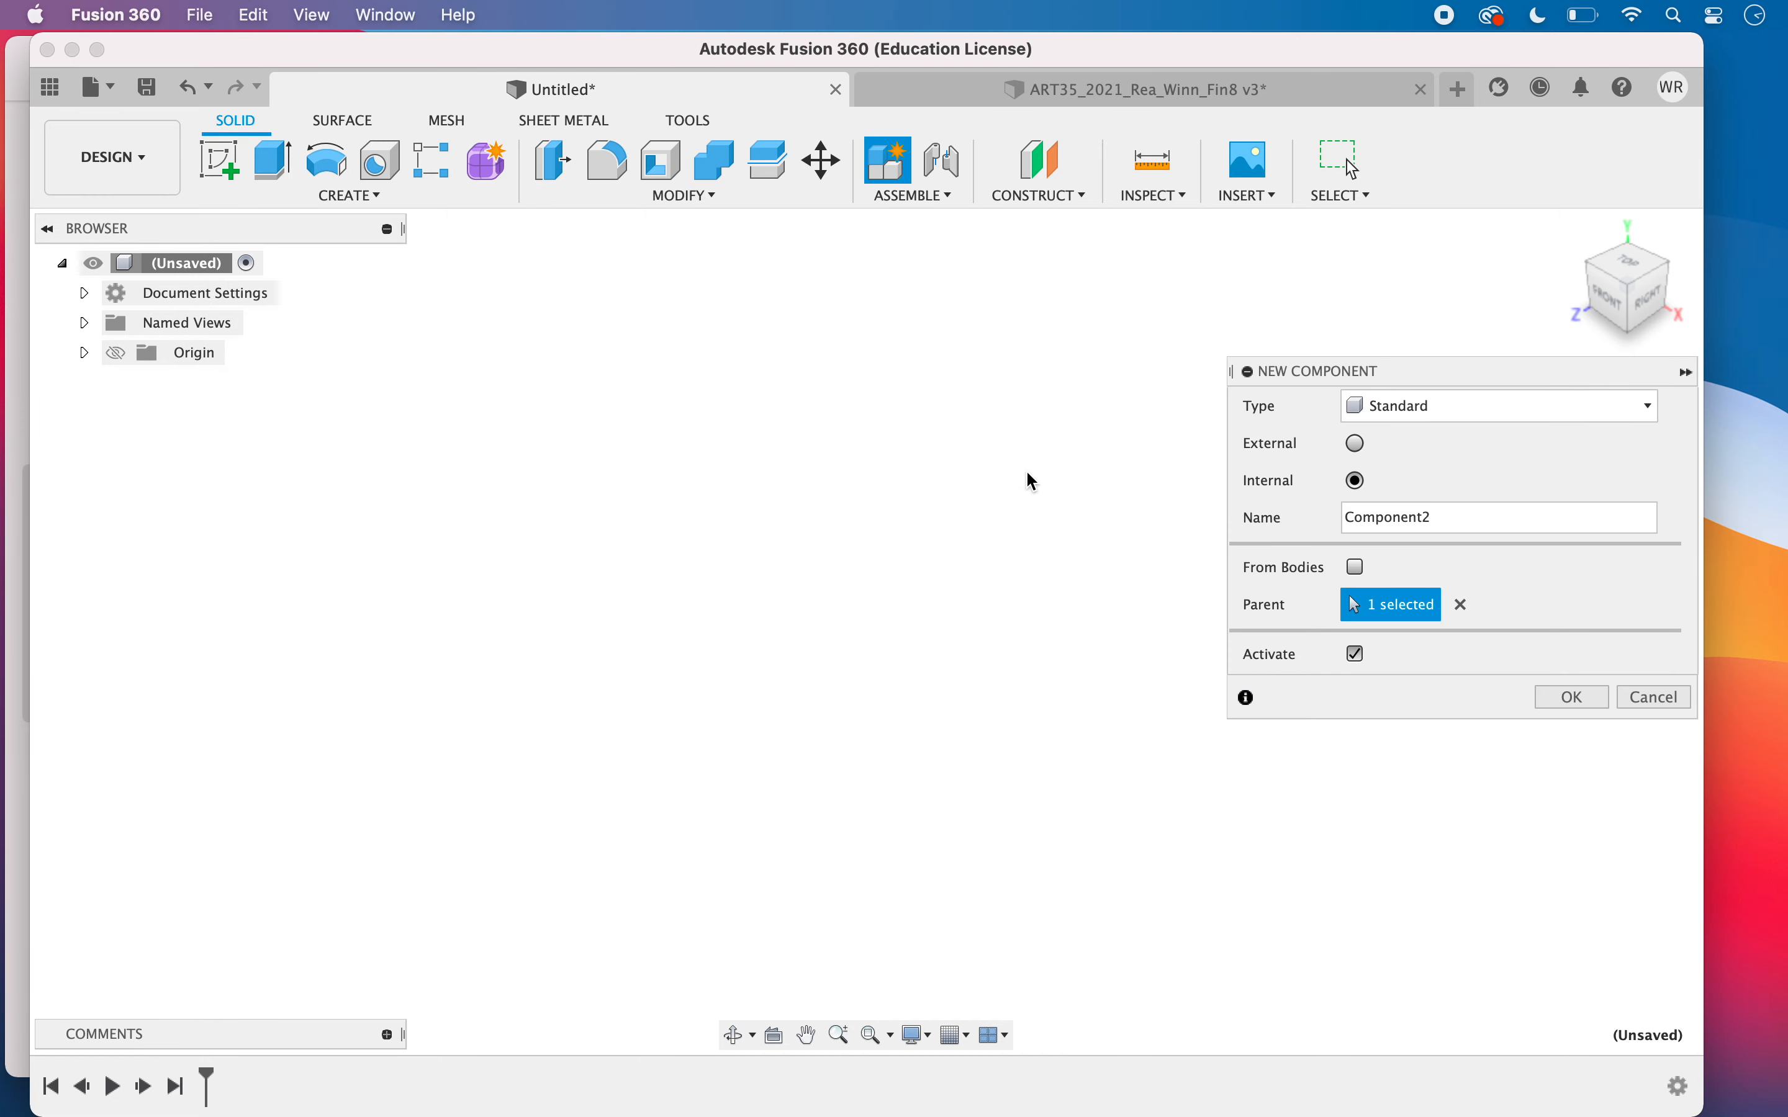
click(1351, 517)
text(HU)
click(1573, 697)
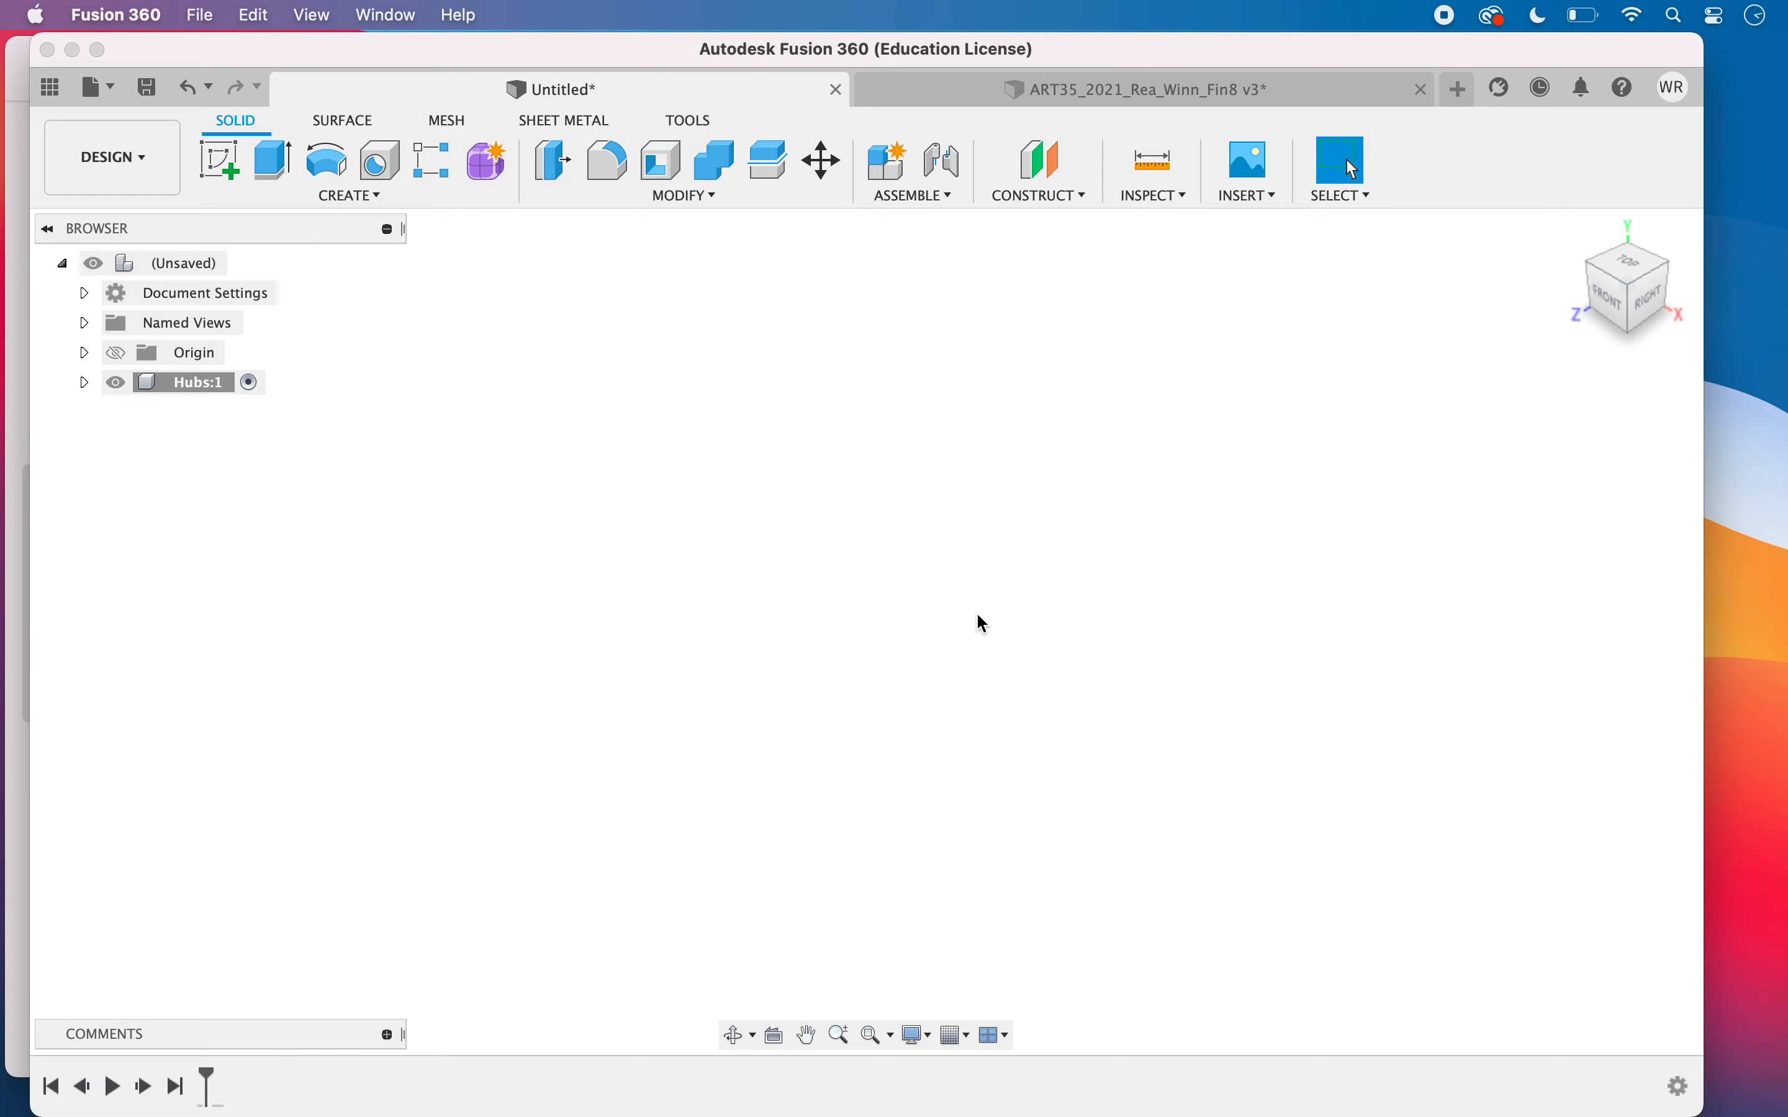
Start a new sketch on the front plane in the Hubs component
click(338, 195)
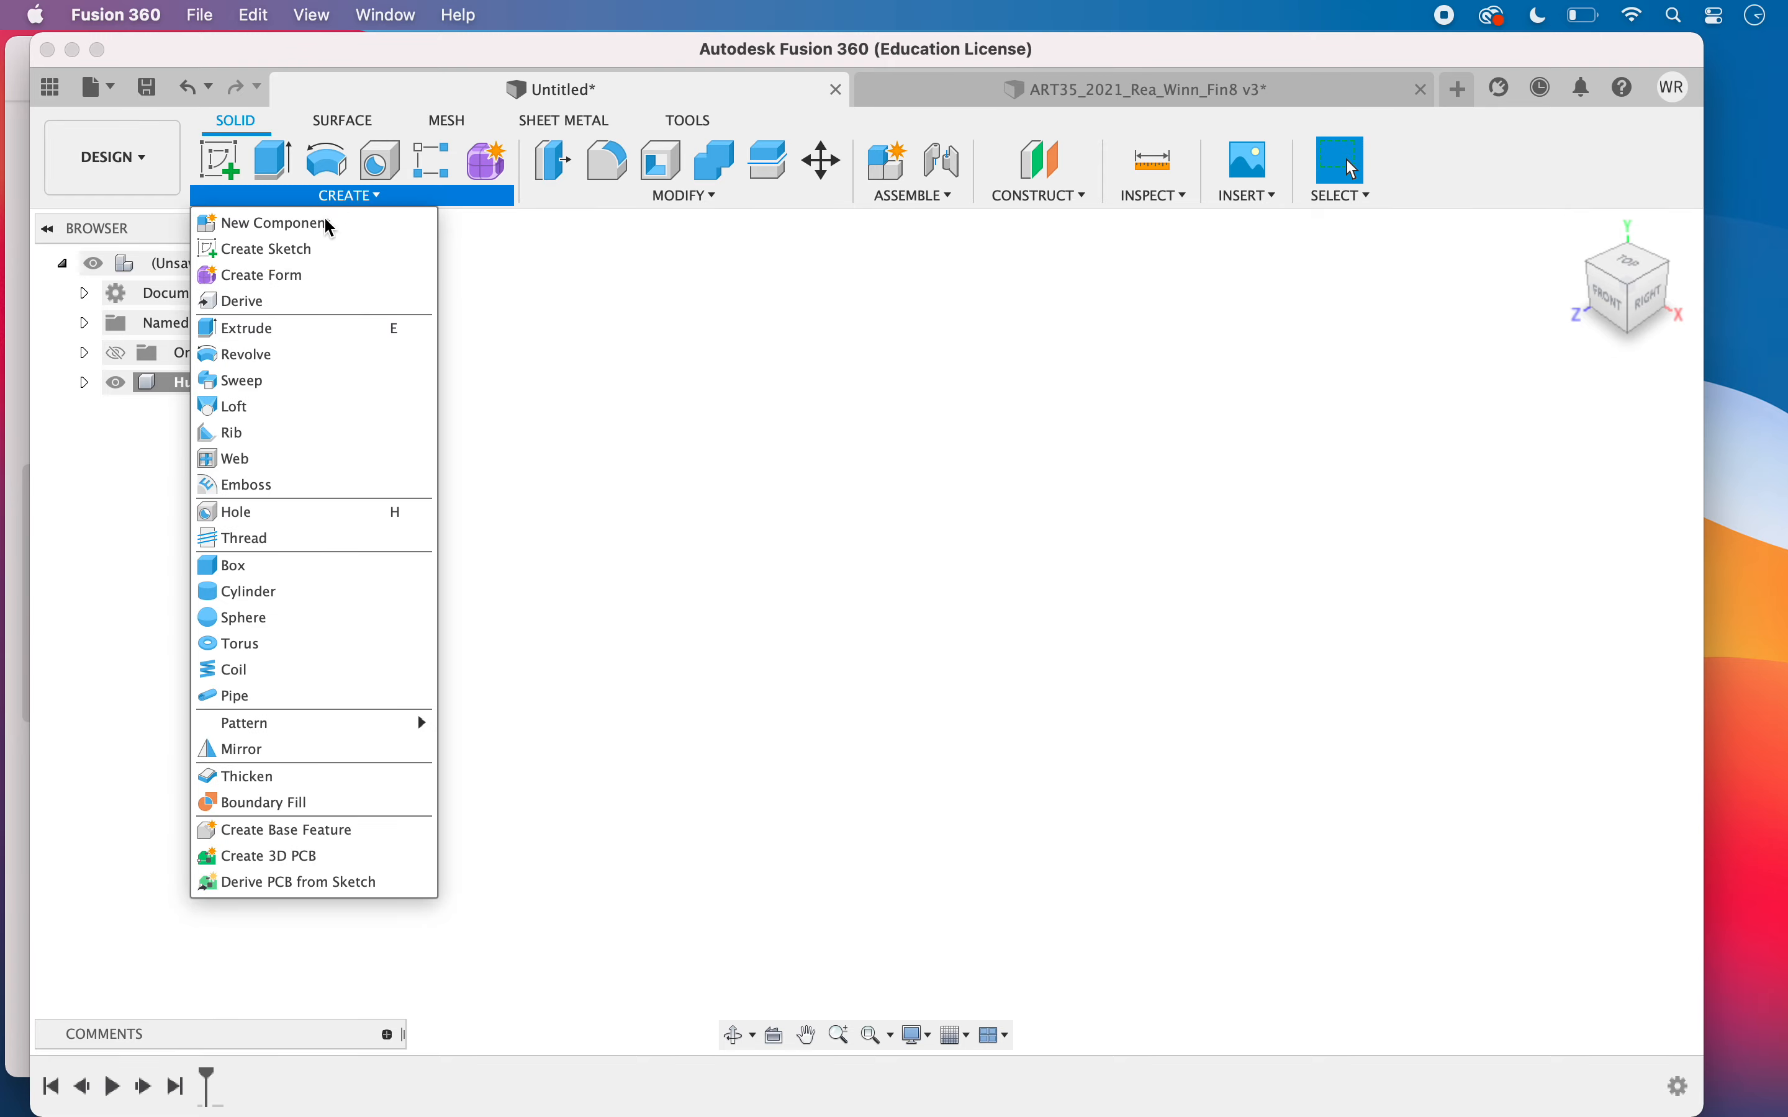
click(295, 248)
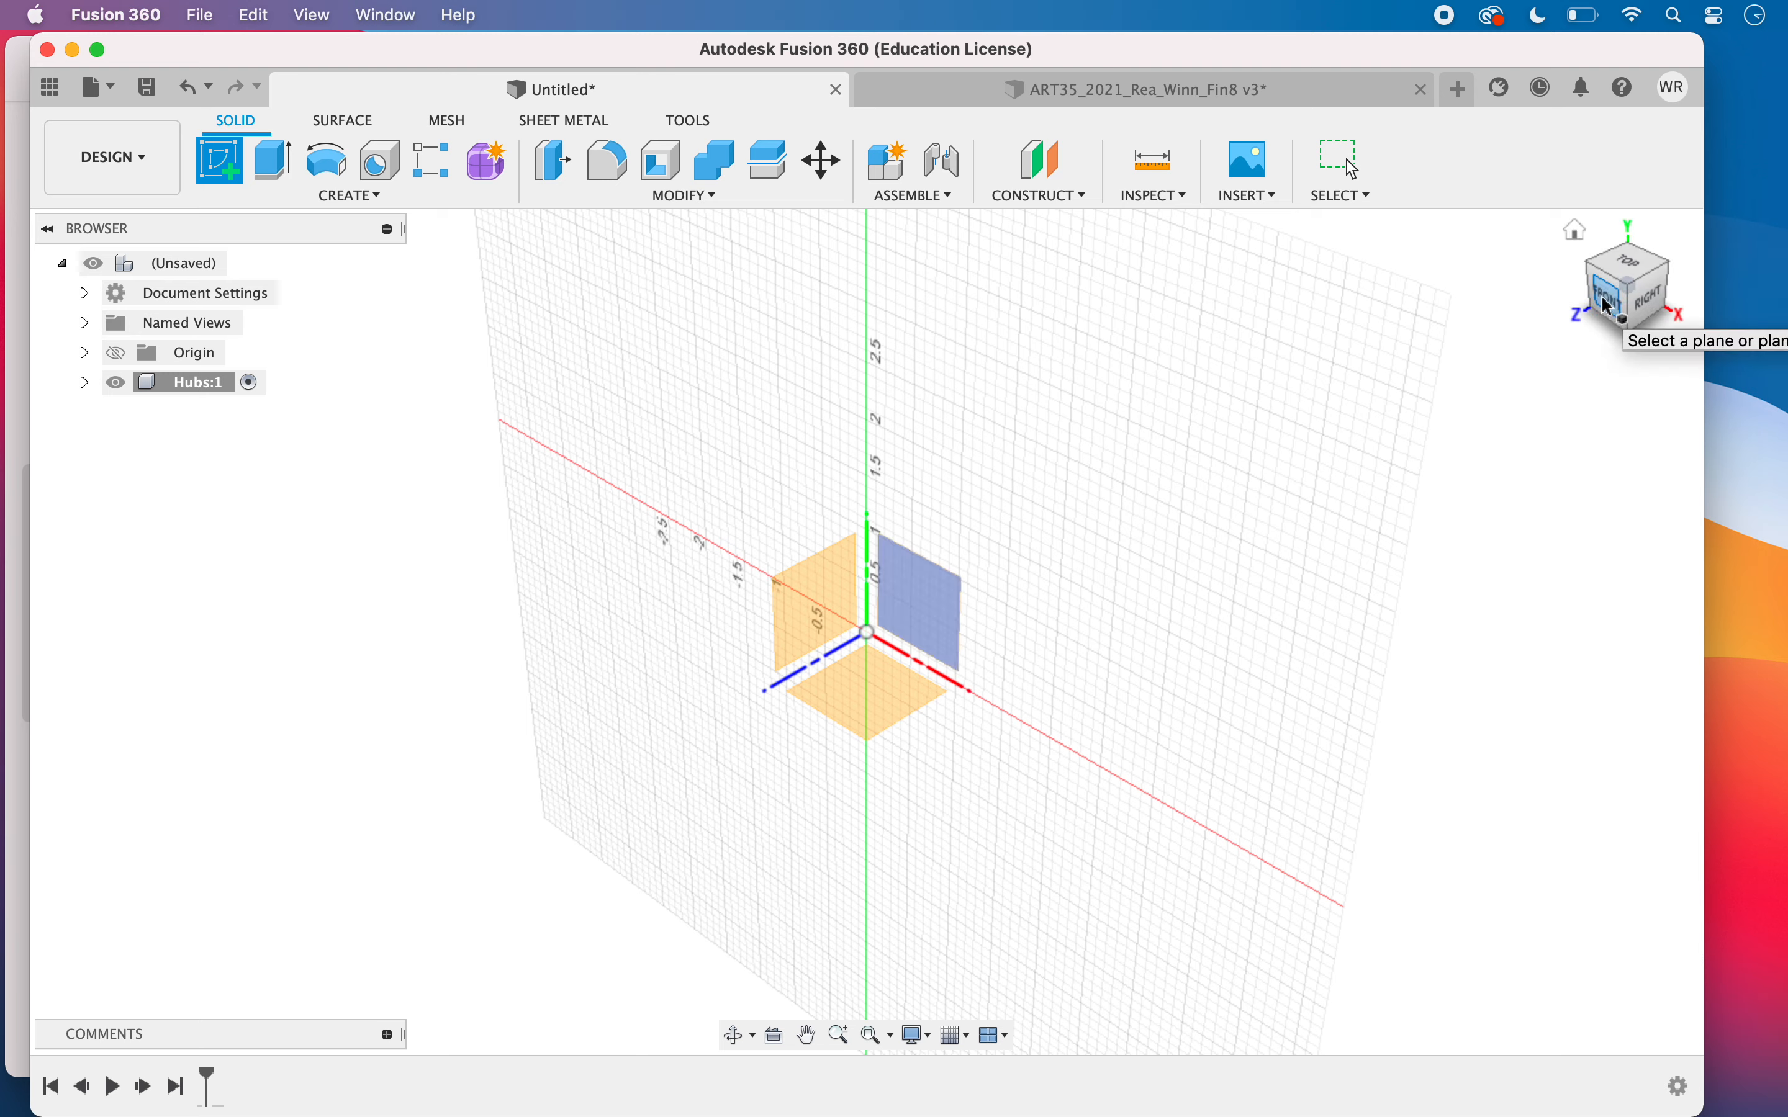
click(928, 605)
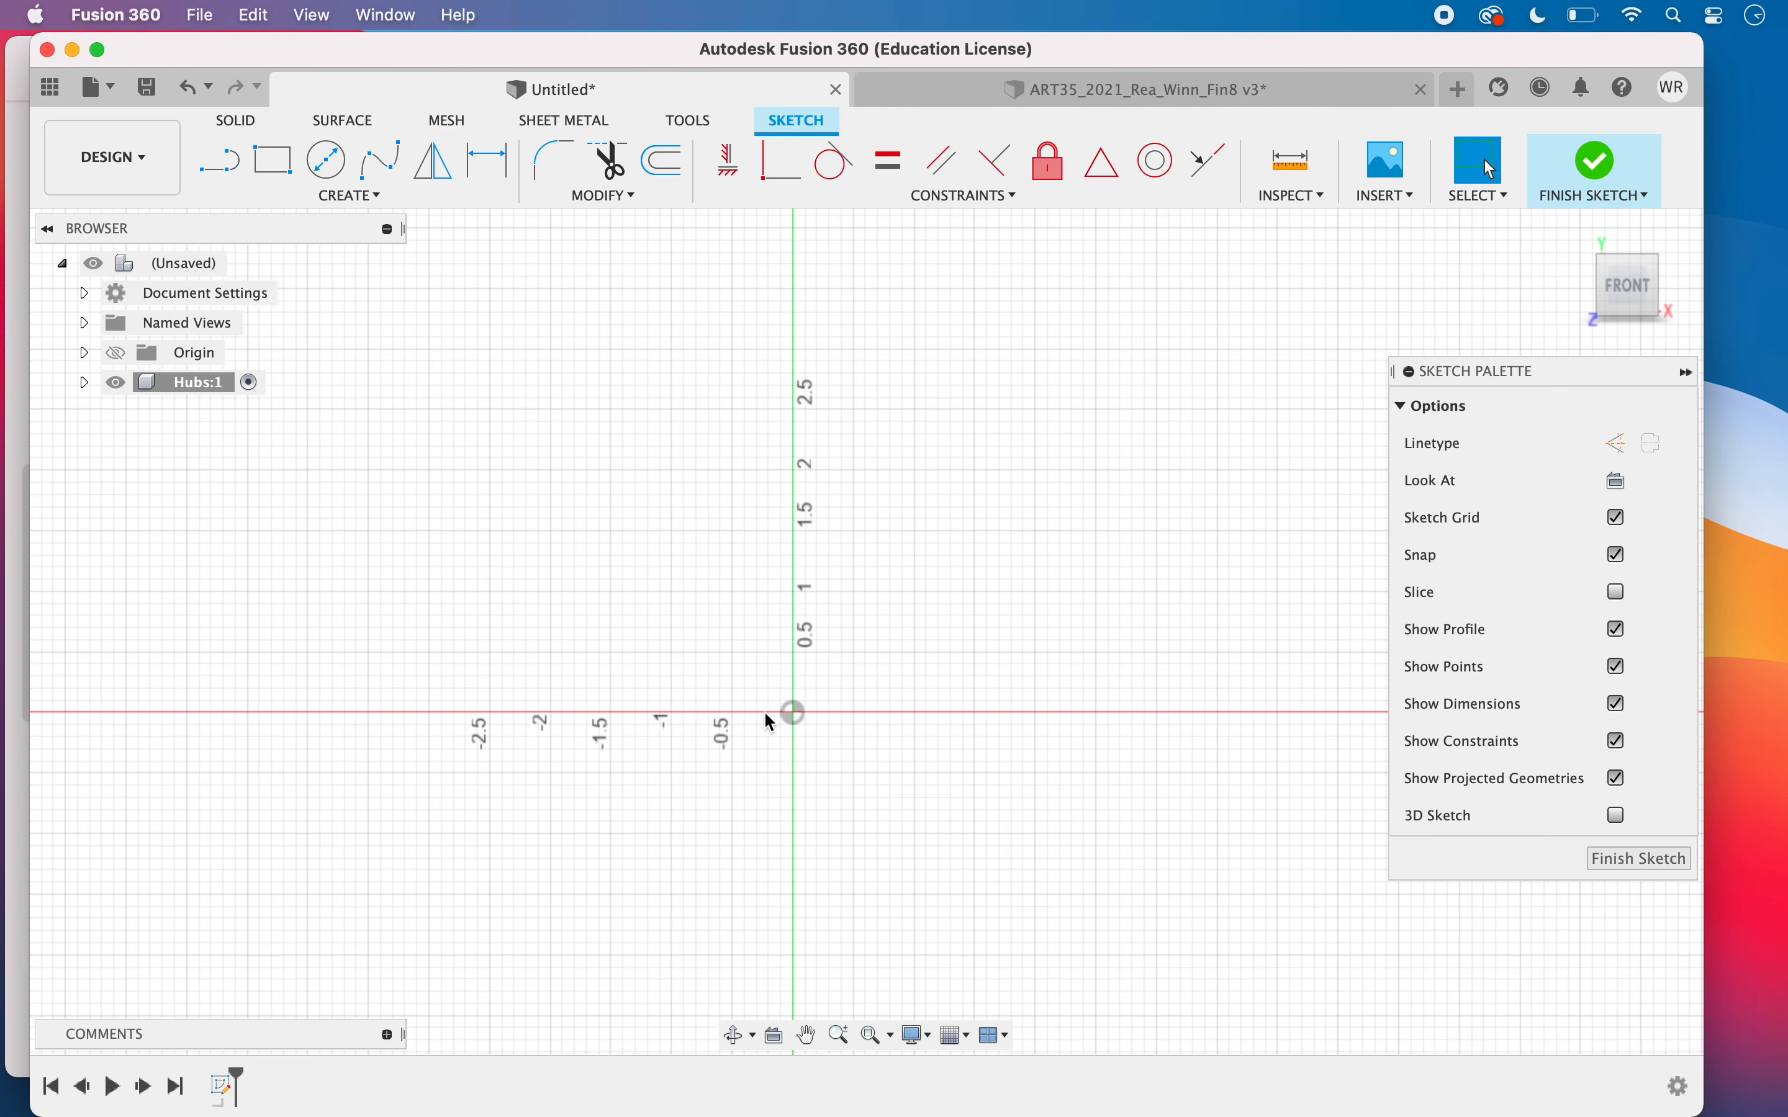
Draw two concentric circles centred on the origin with diameters of 1.18 in and 4 in
click(331, 172)
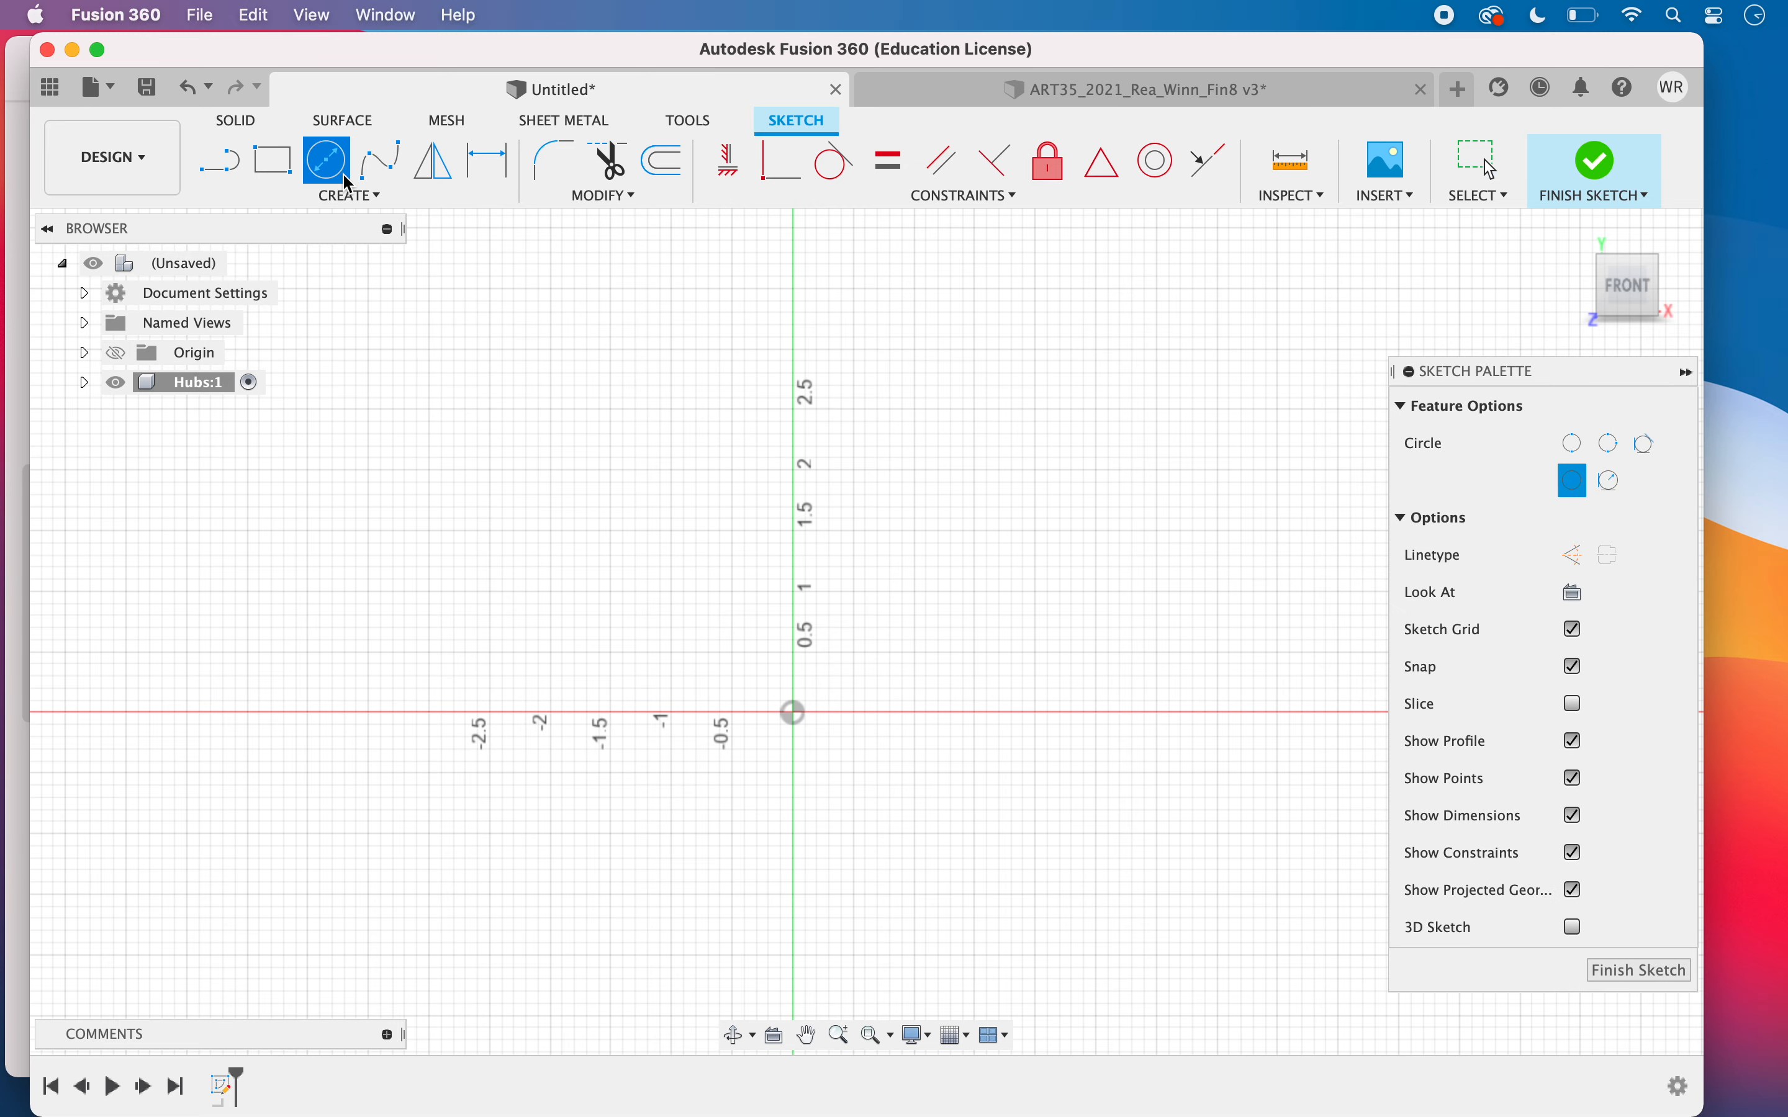
click(793, 713)
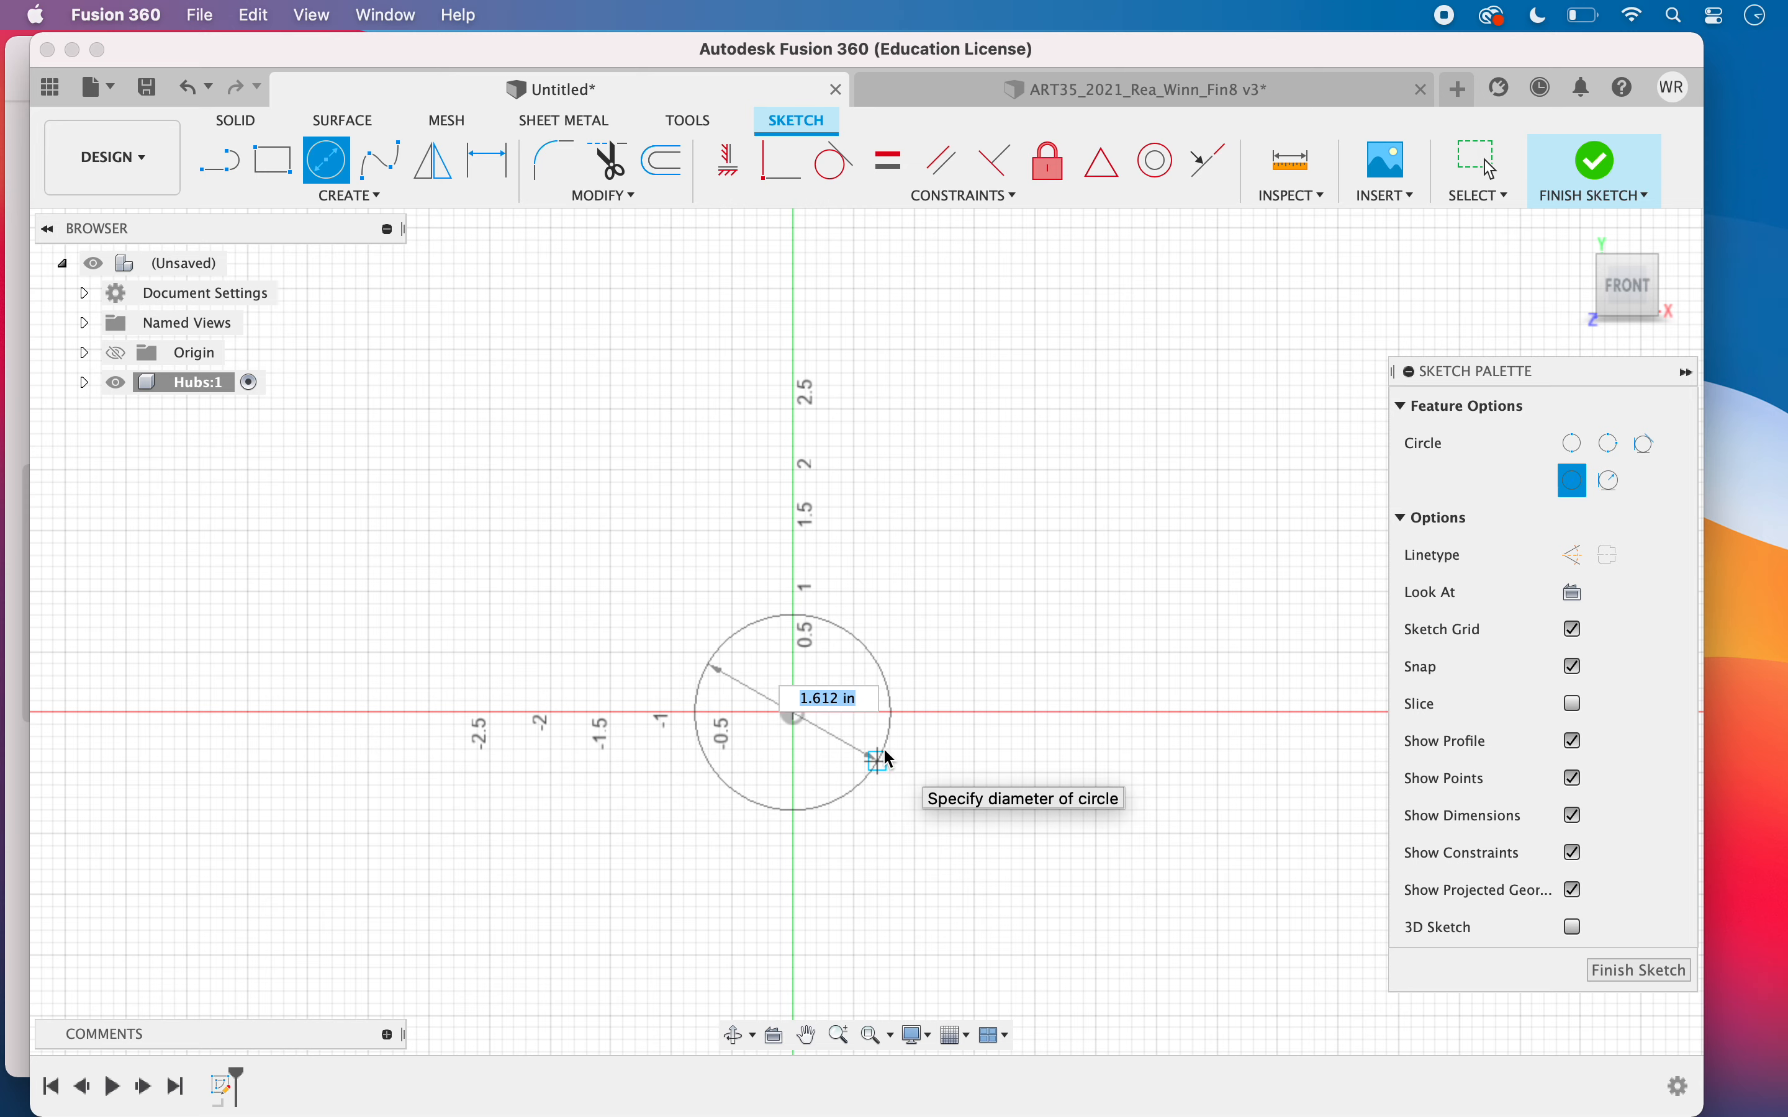
text(1.18)
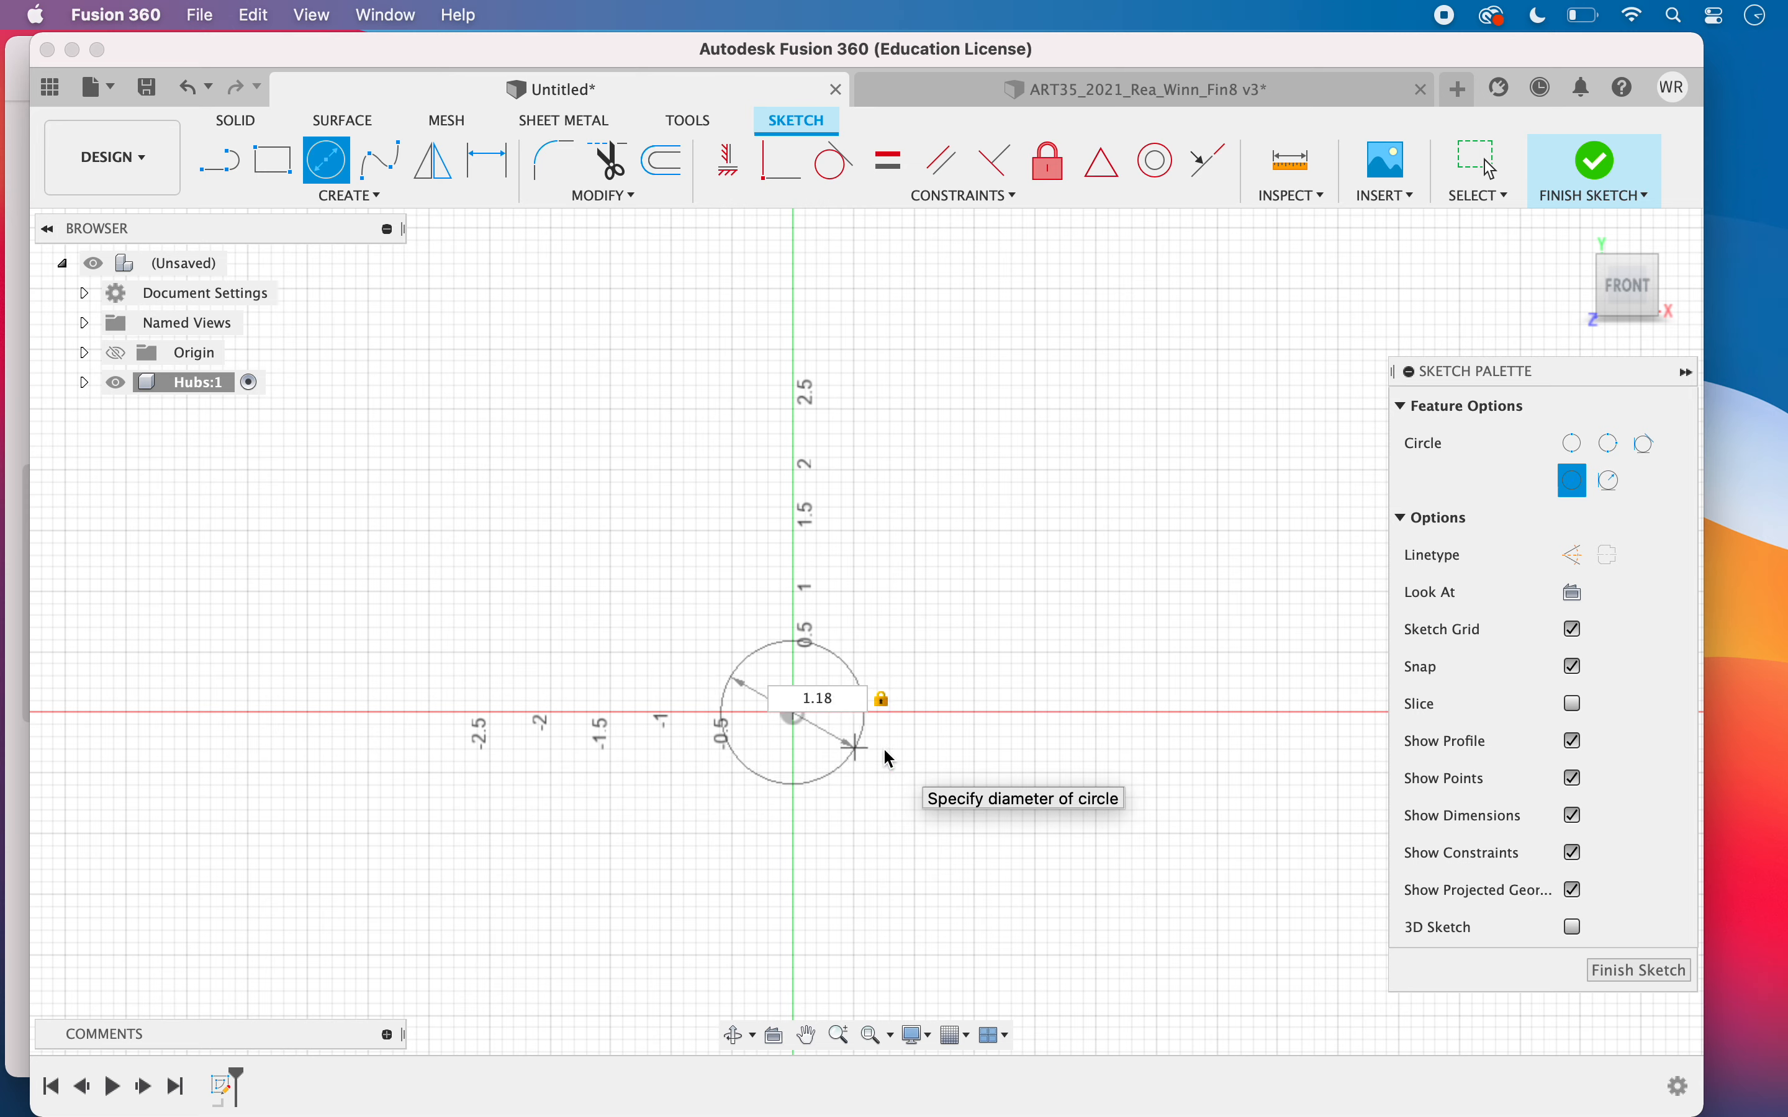
key(Return)
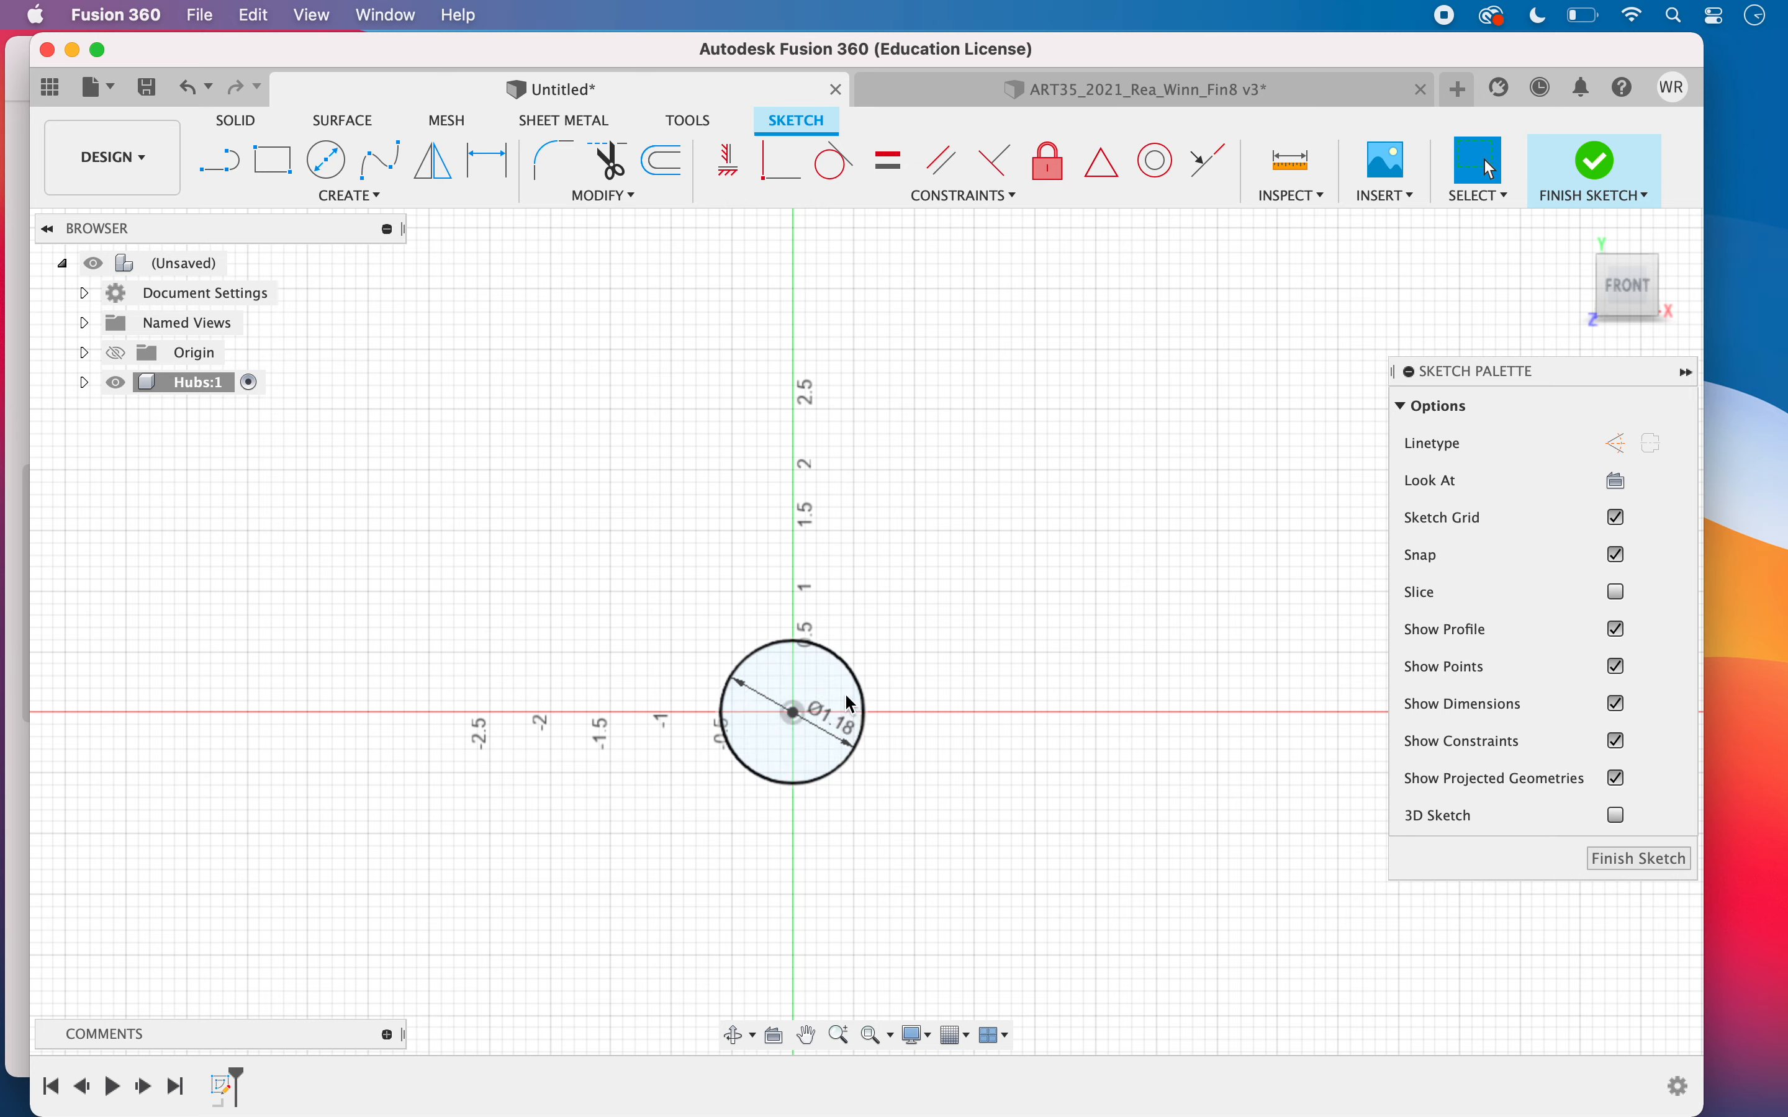
click(322, 166)
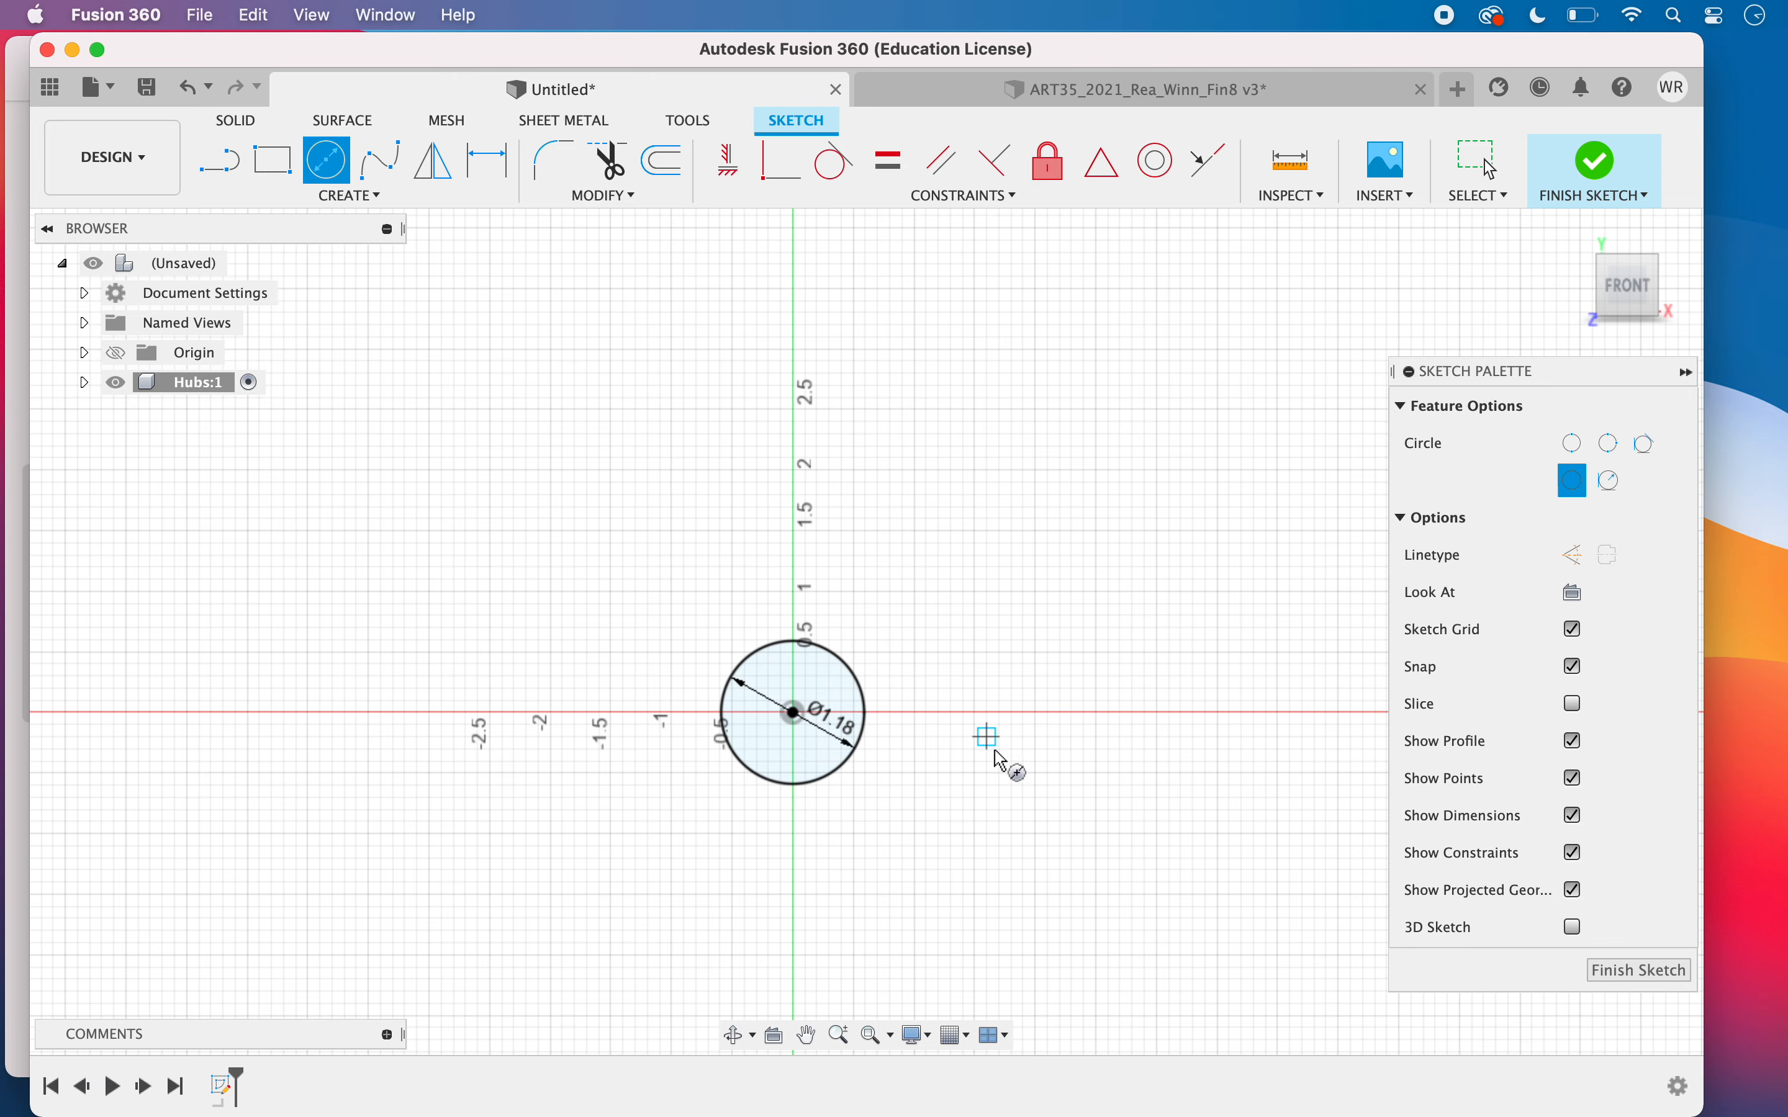
click(794, 714)
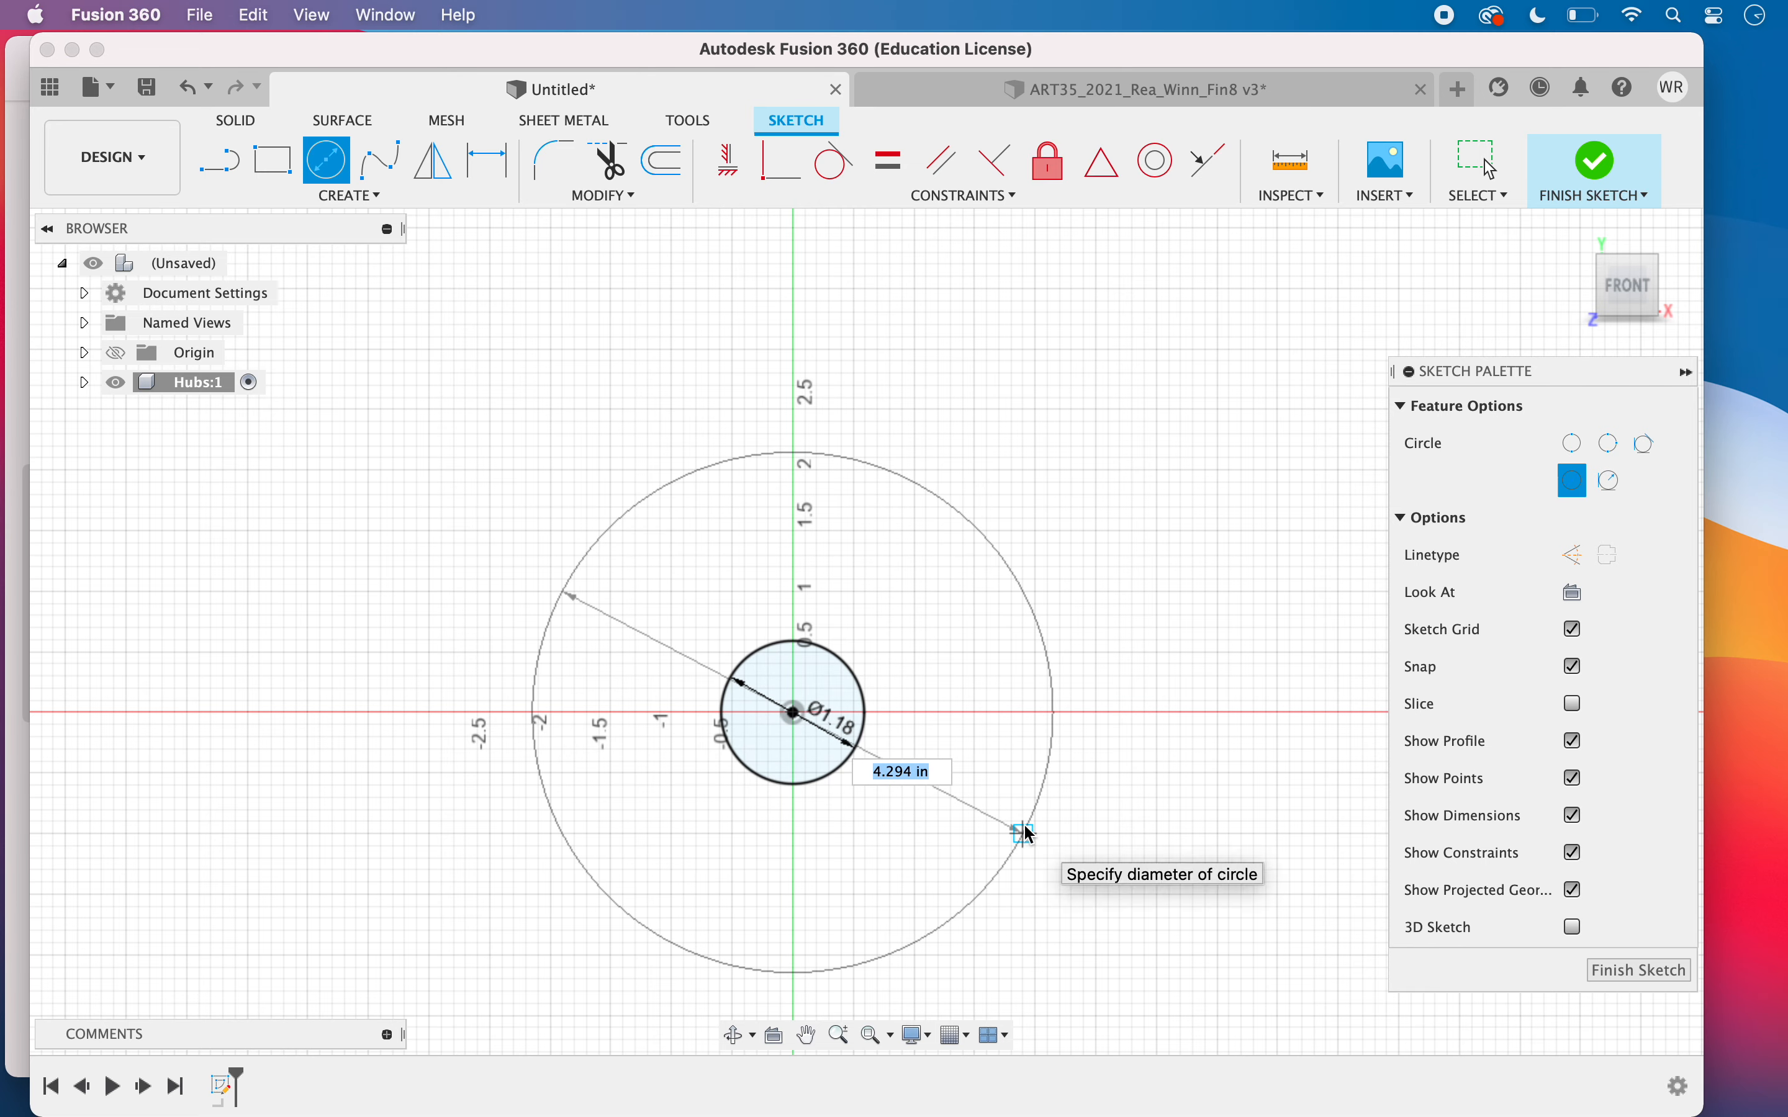
text(4)
key(Return)
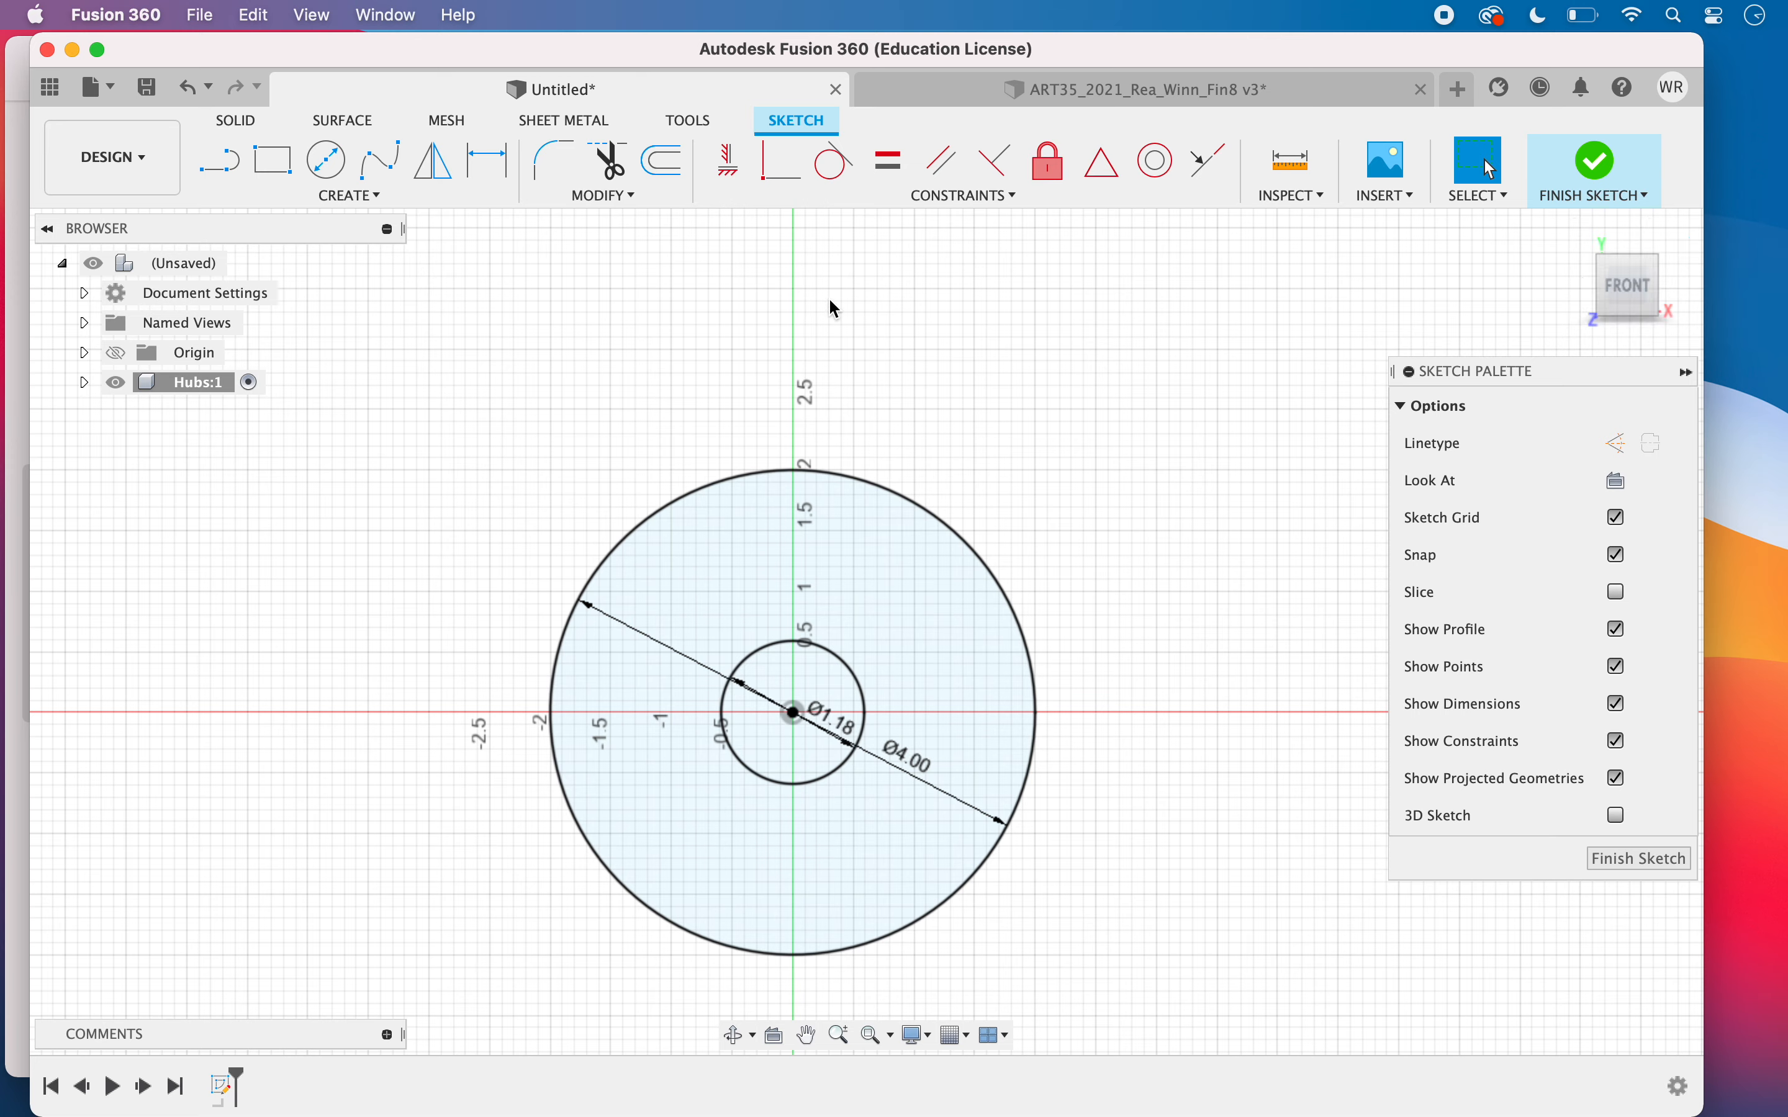
Draw a notch rectangle 0.5 in high and 0.125 in wide above and to the right of the hub circles
click(291, 179)
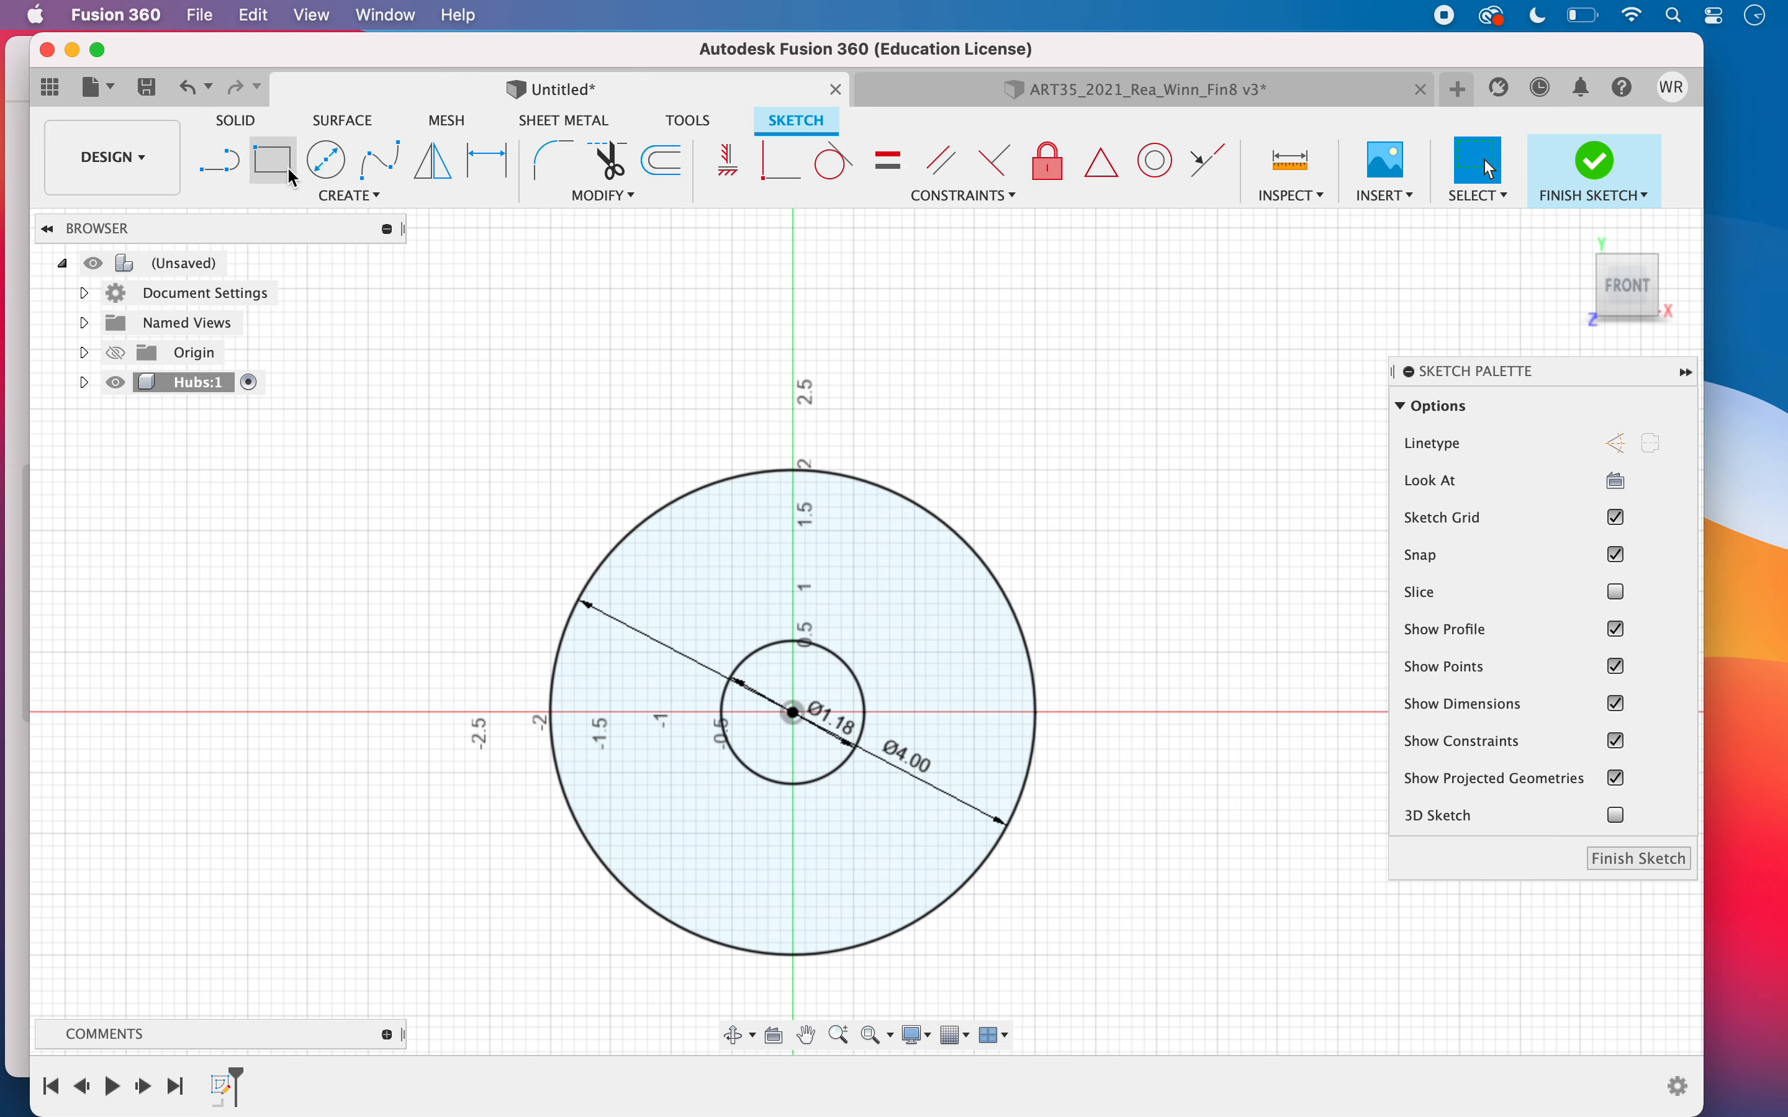
click(928, 385)
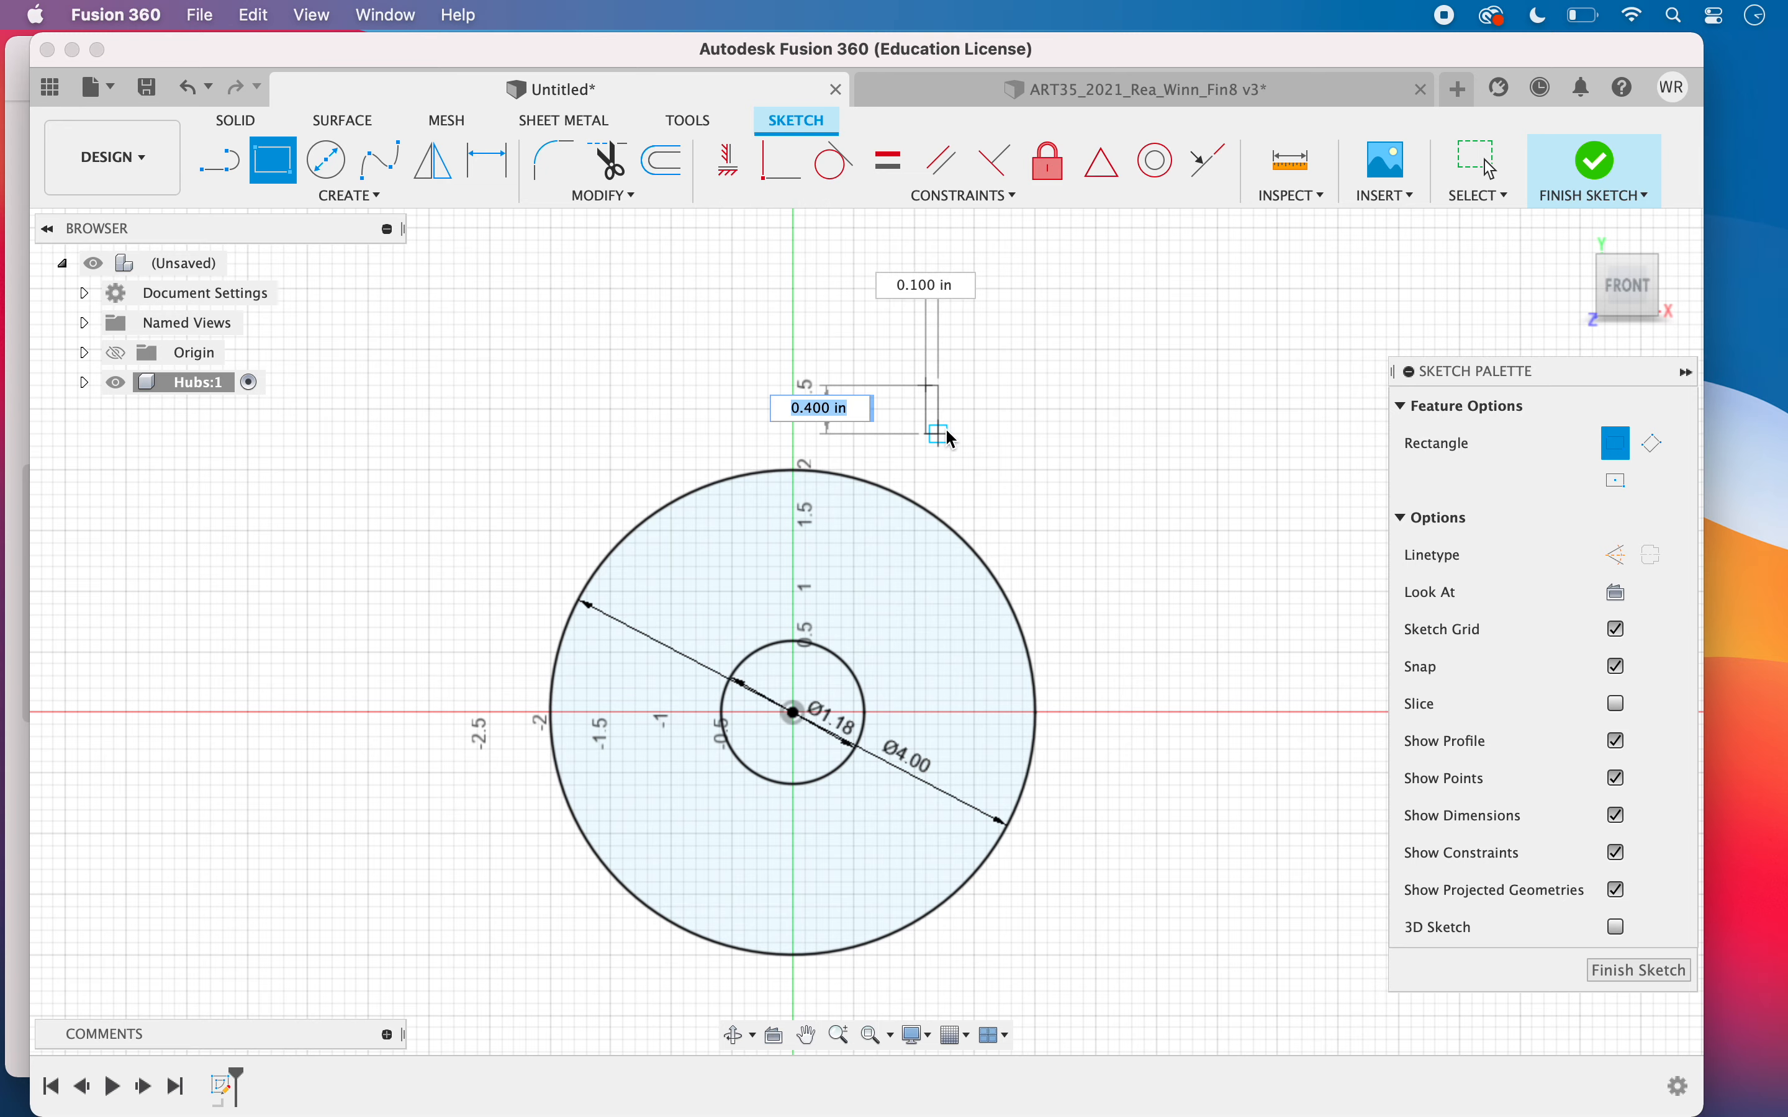
scroll(951, 438, up, 5)
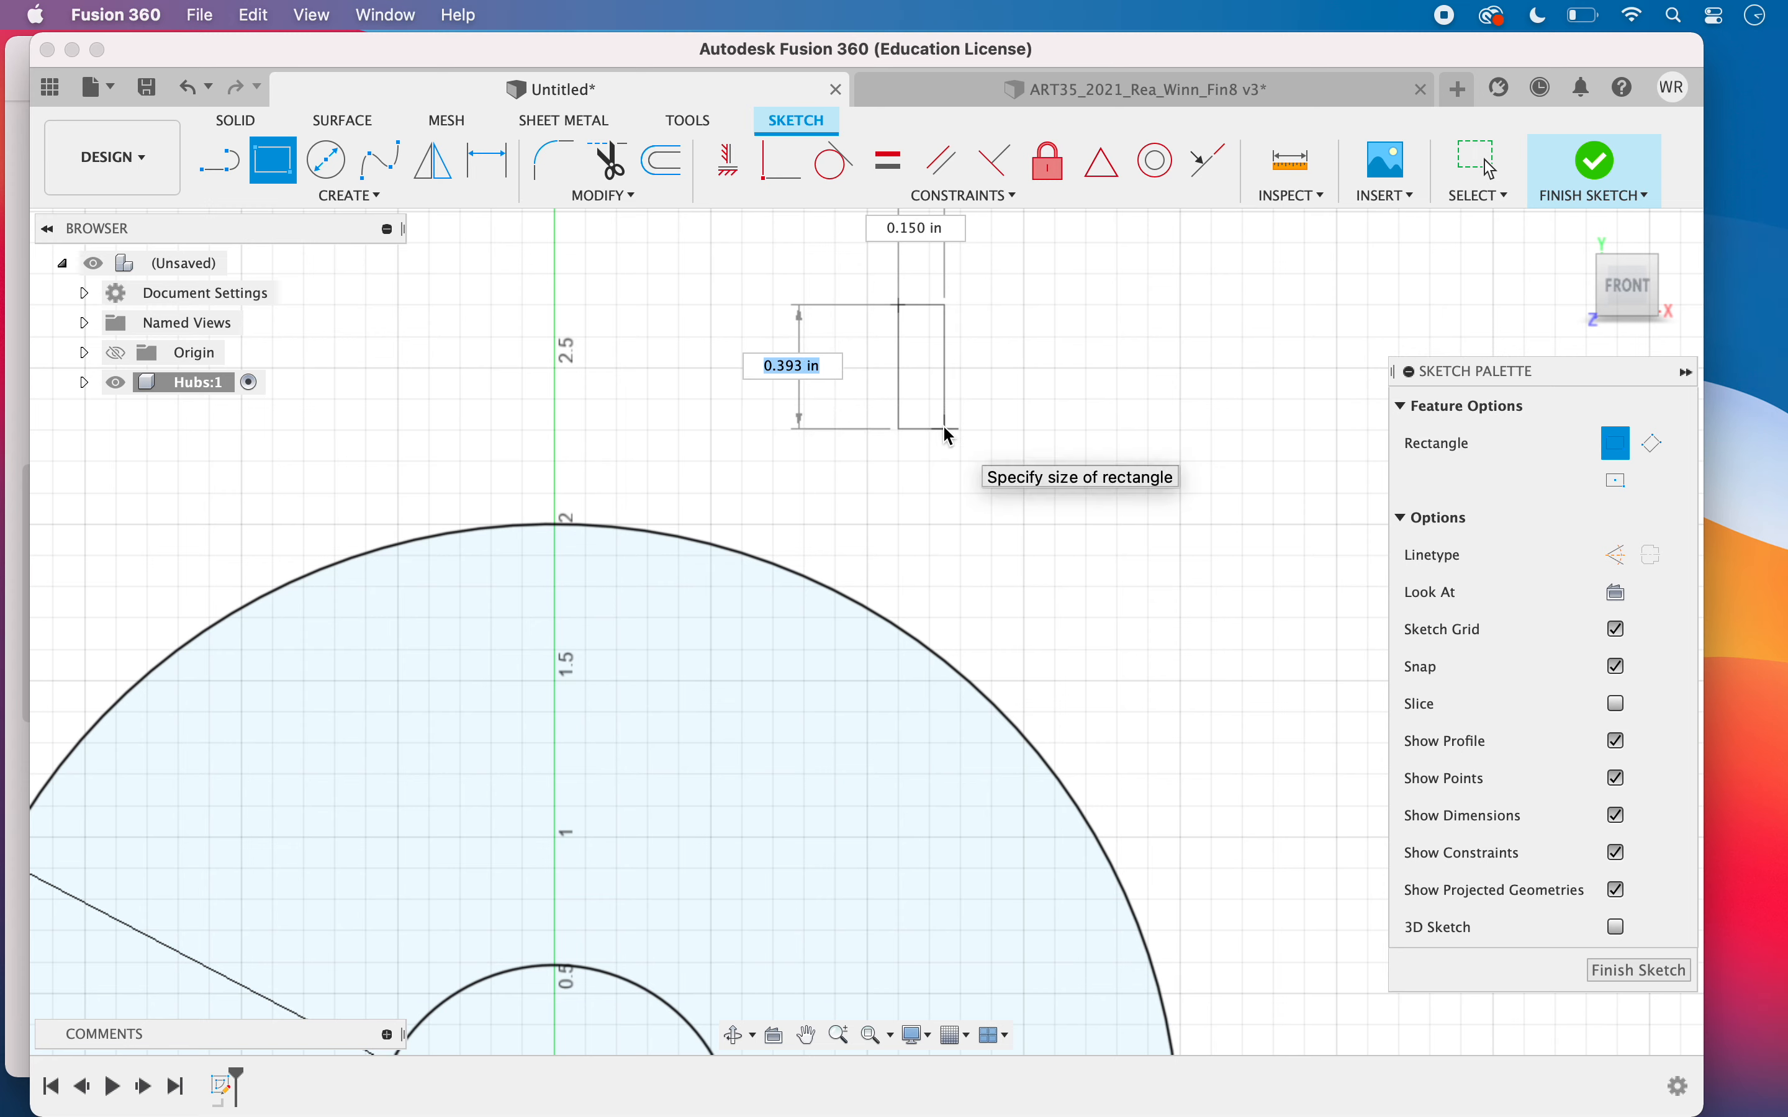
text(.5)
key(Tab)
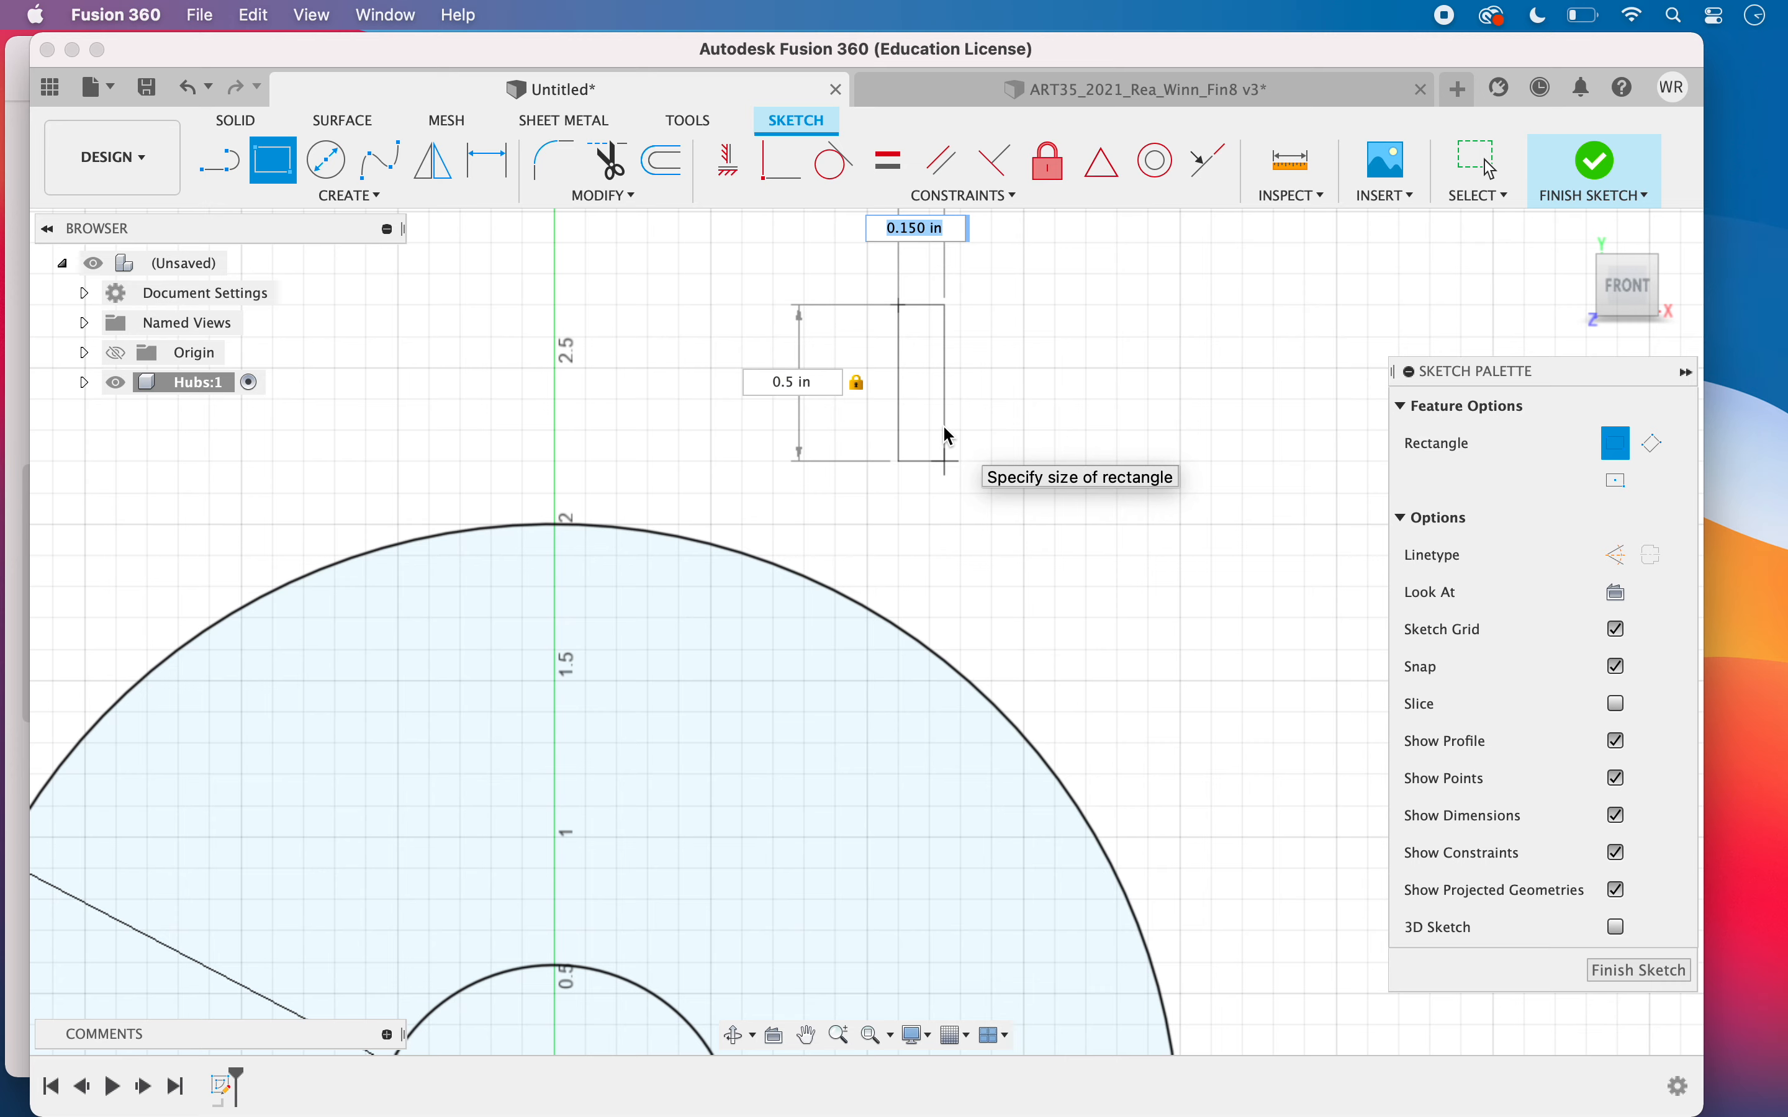
text(.125)
key(Return)
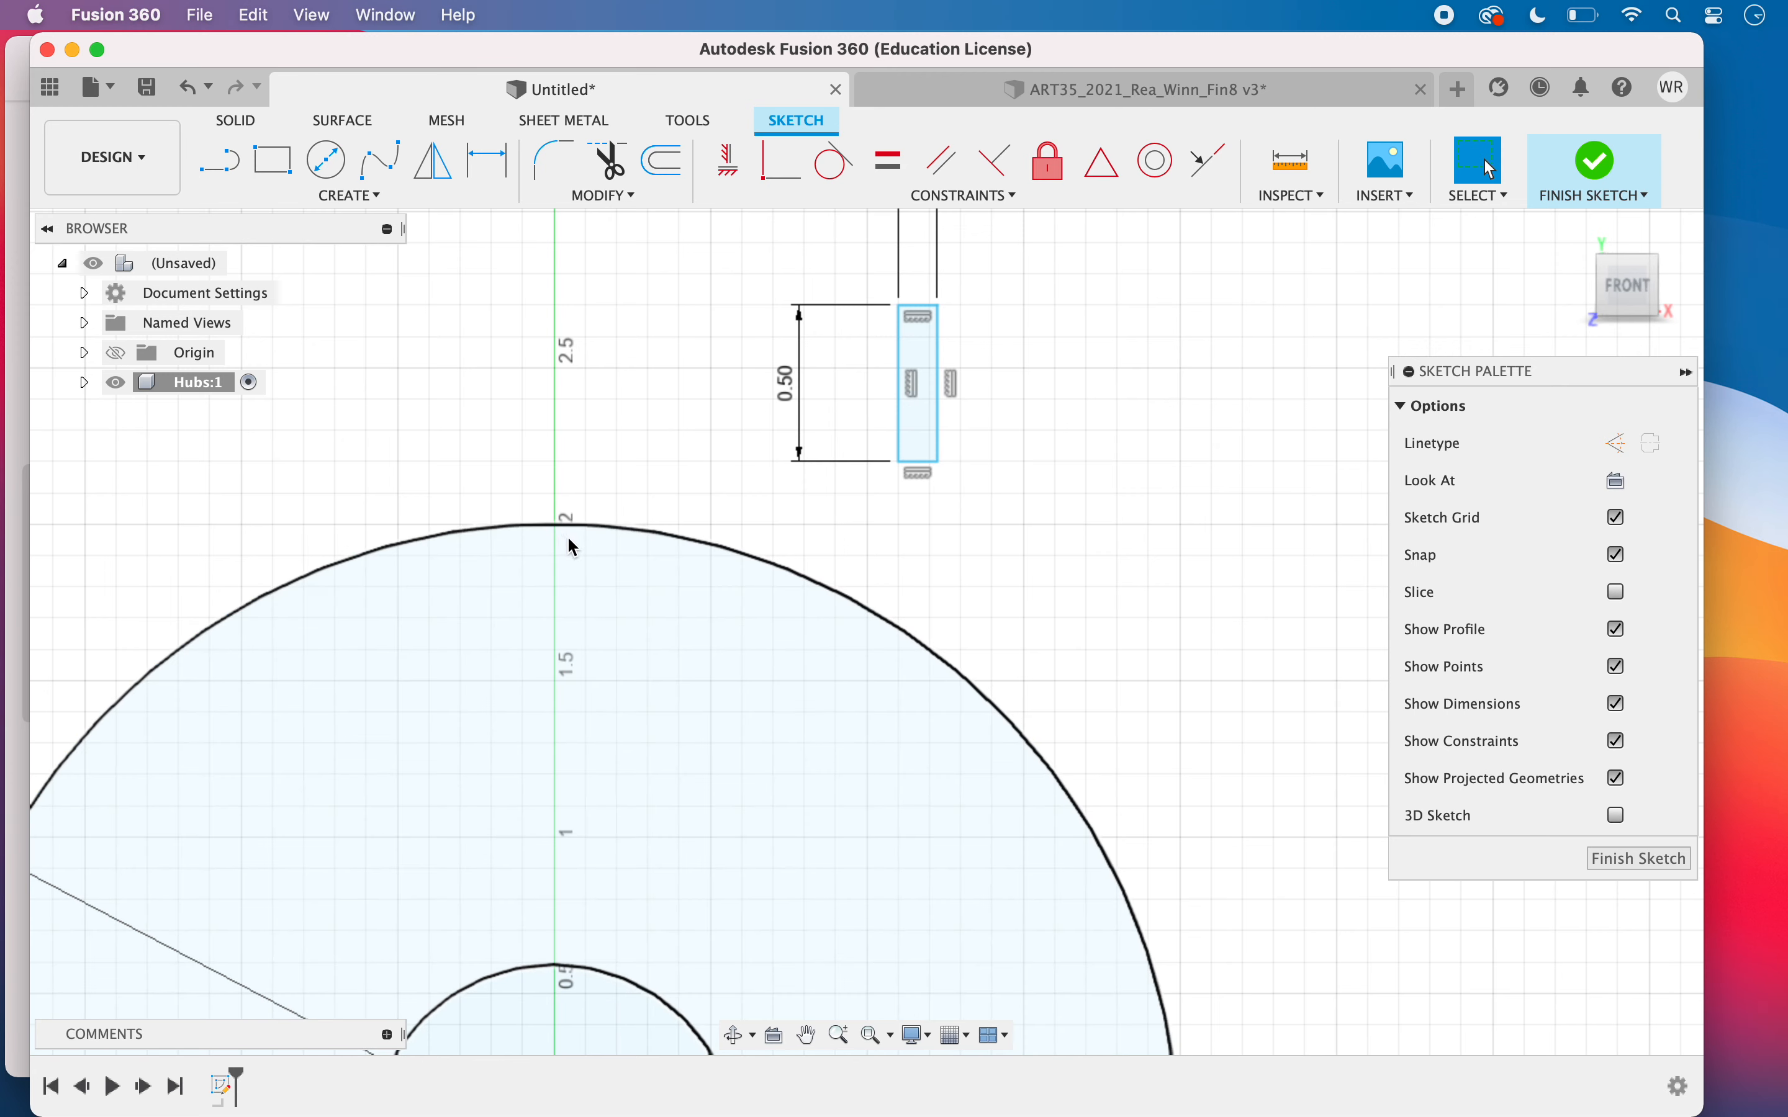
Place a sketch point at the midpoint of the small rectangle's top edge
click(365, 198)
mouse_move(303, 336)
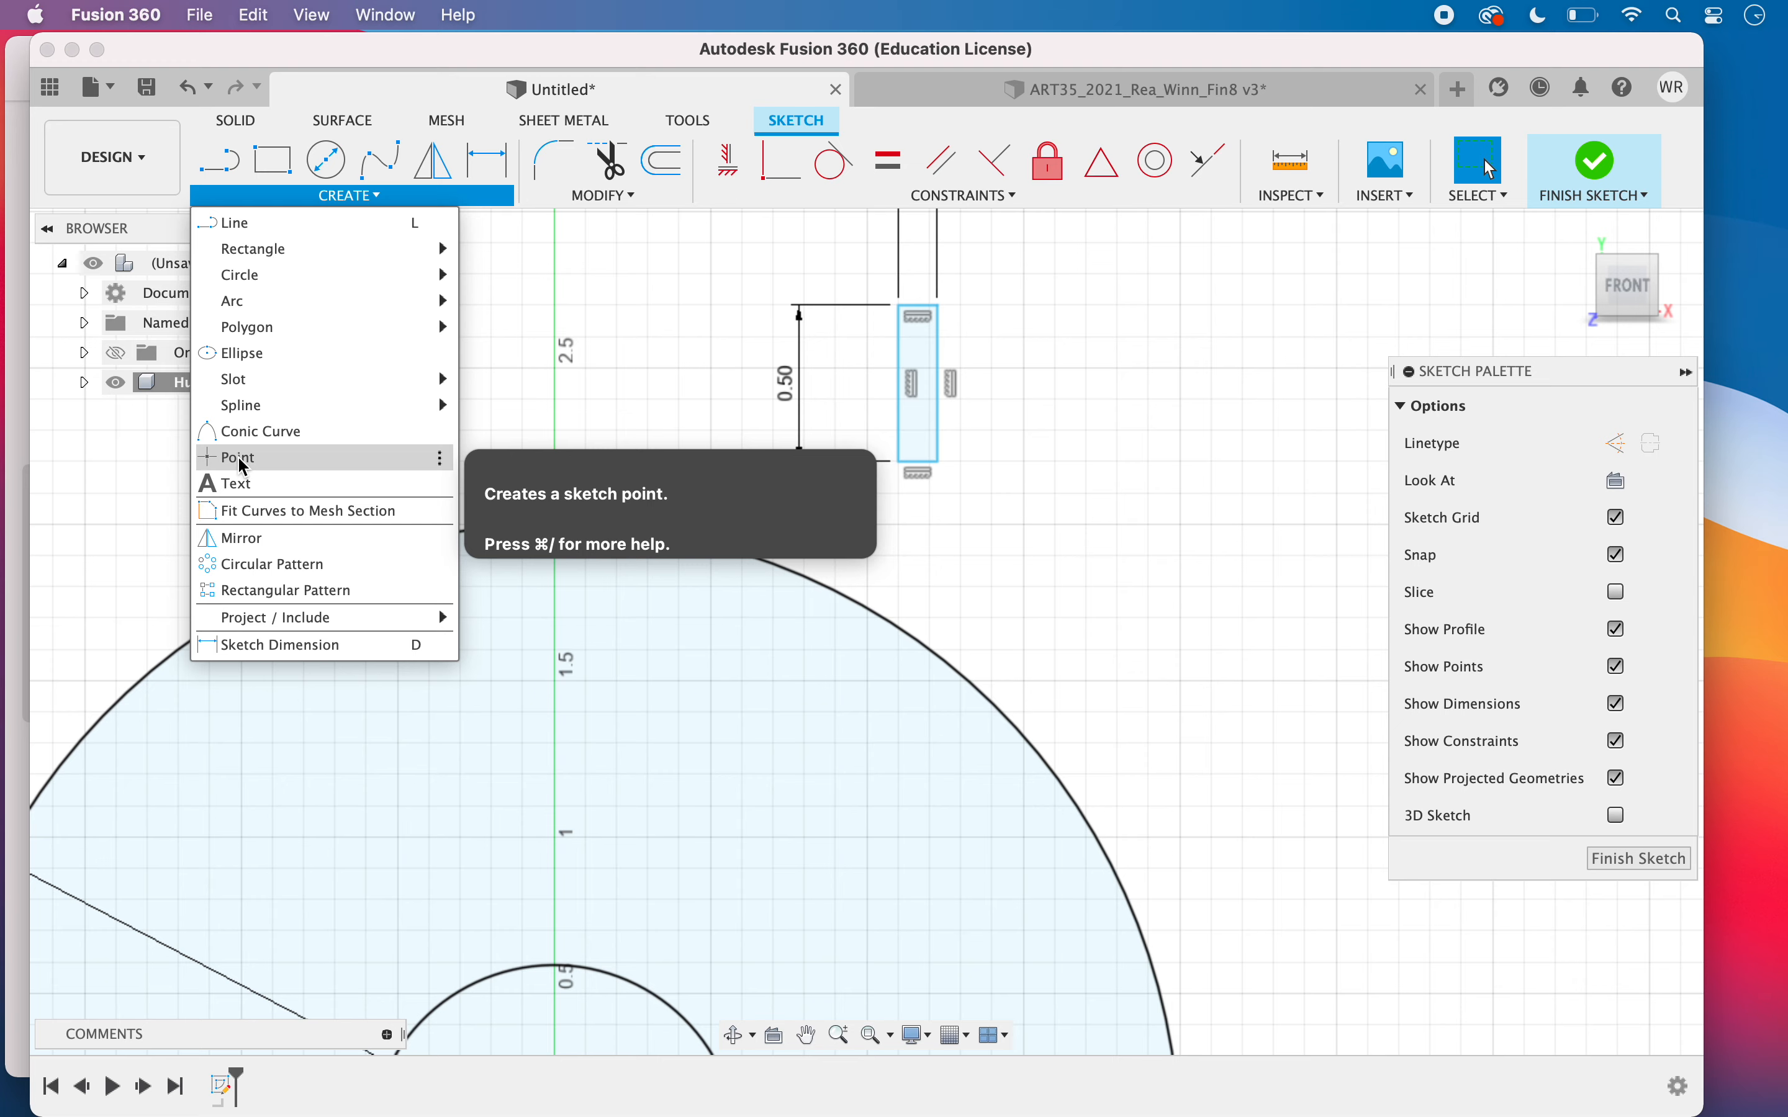
click(243, 465)
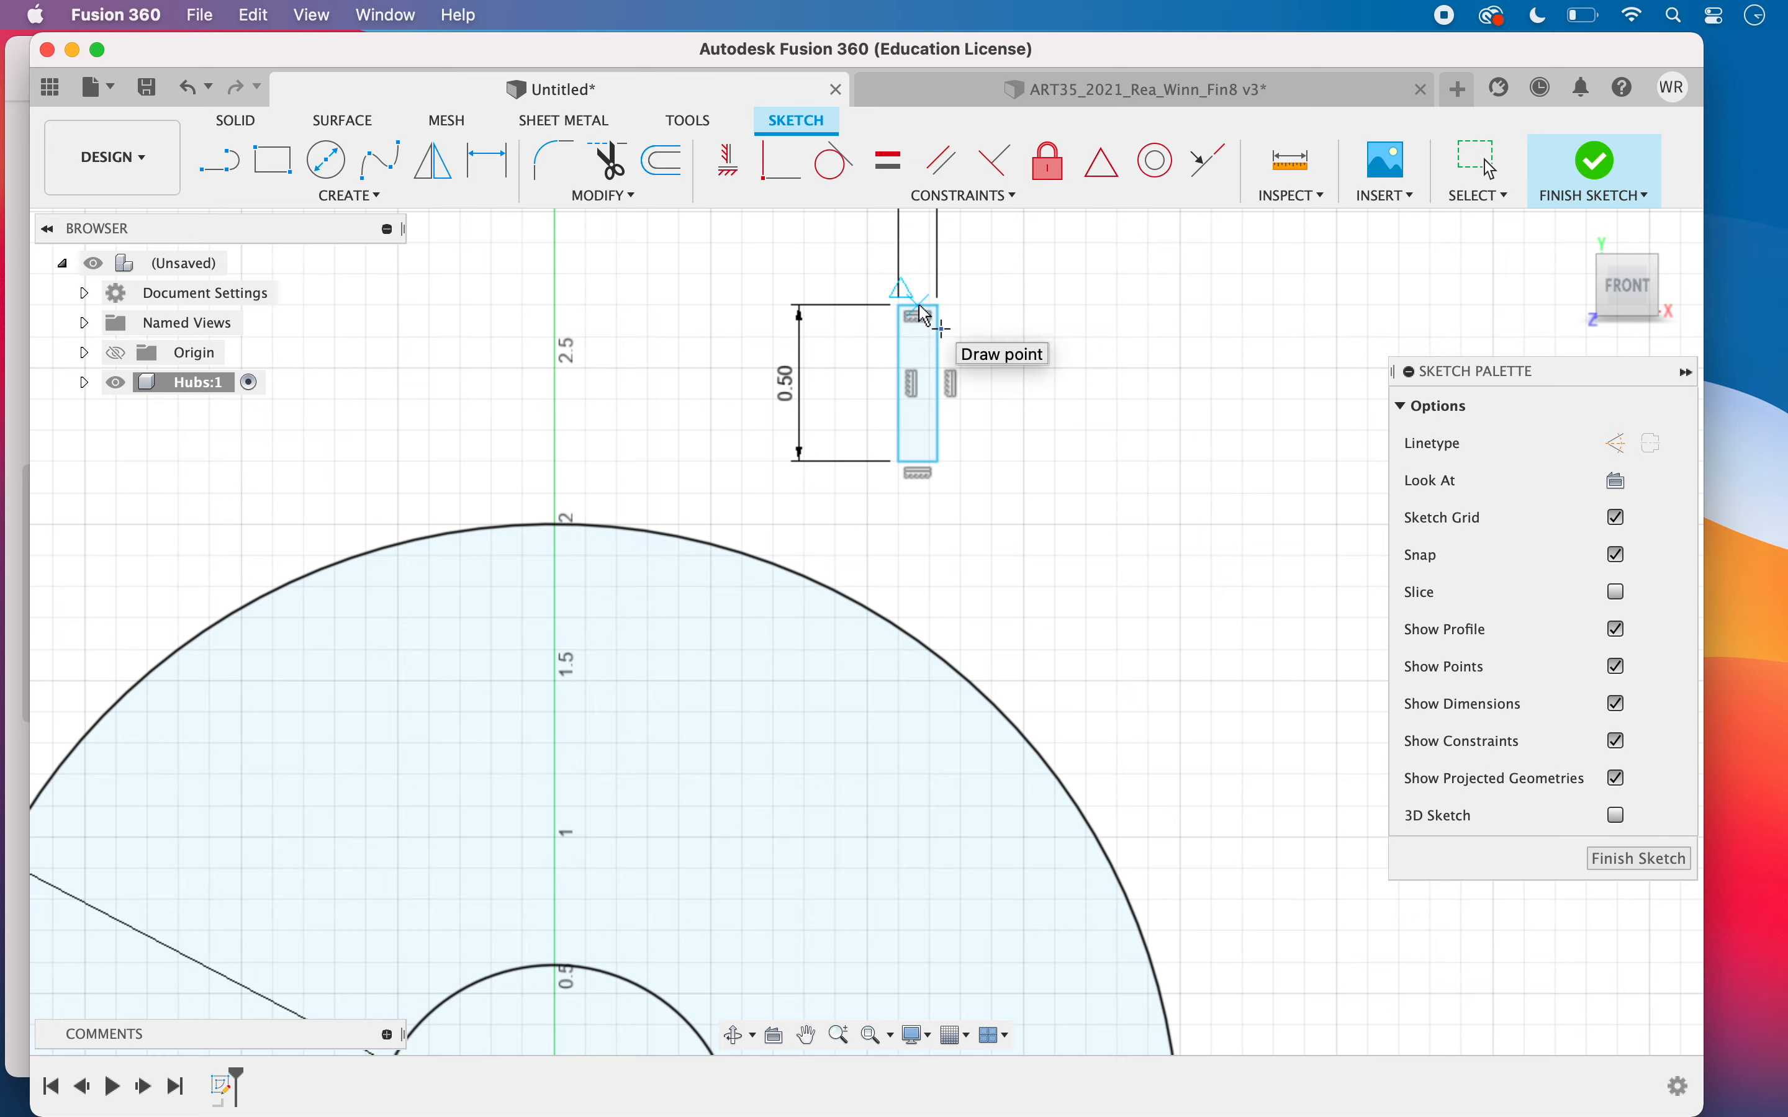
scroll(925, 317, up, 1)
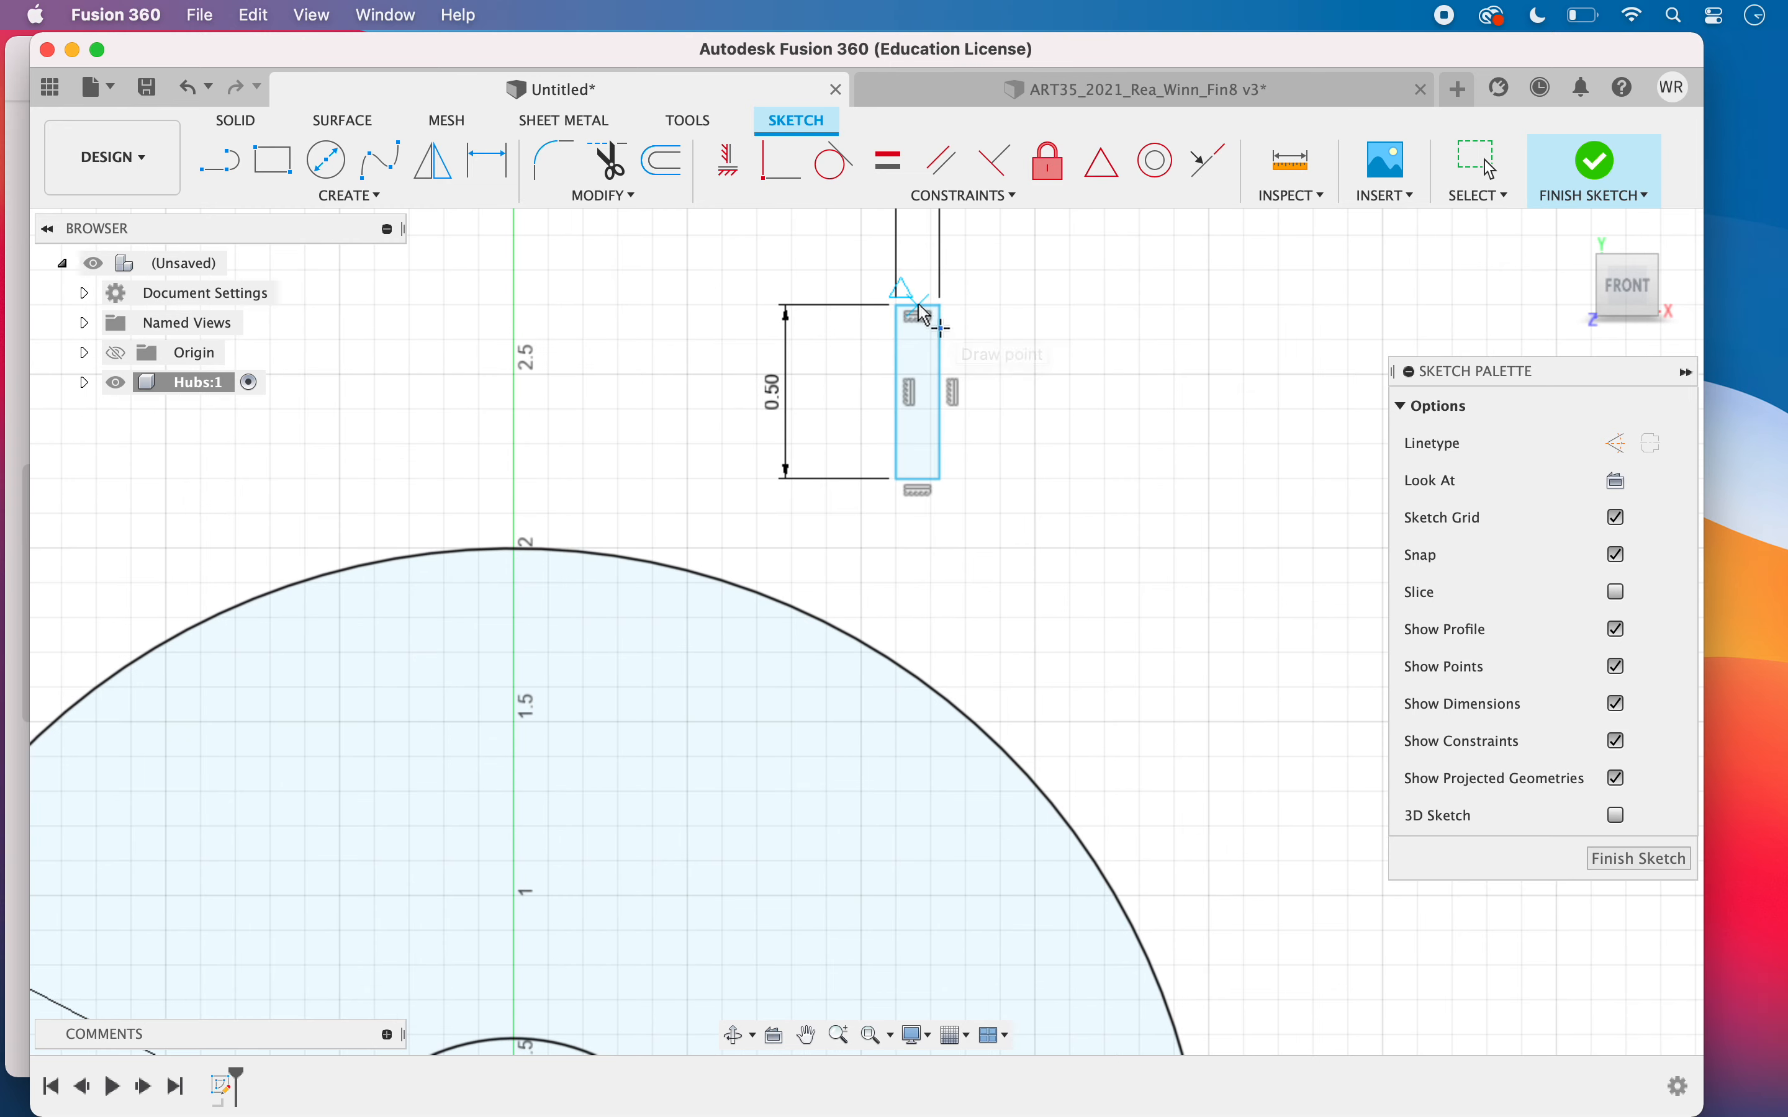
click(918, 304)
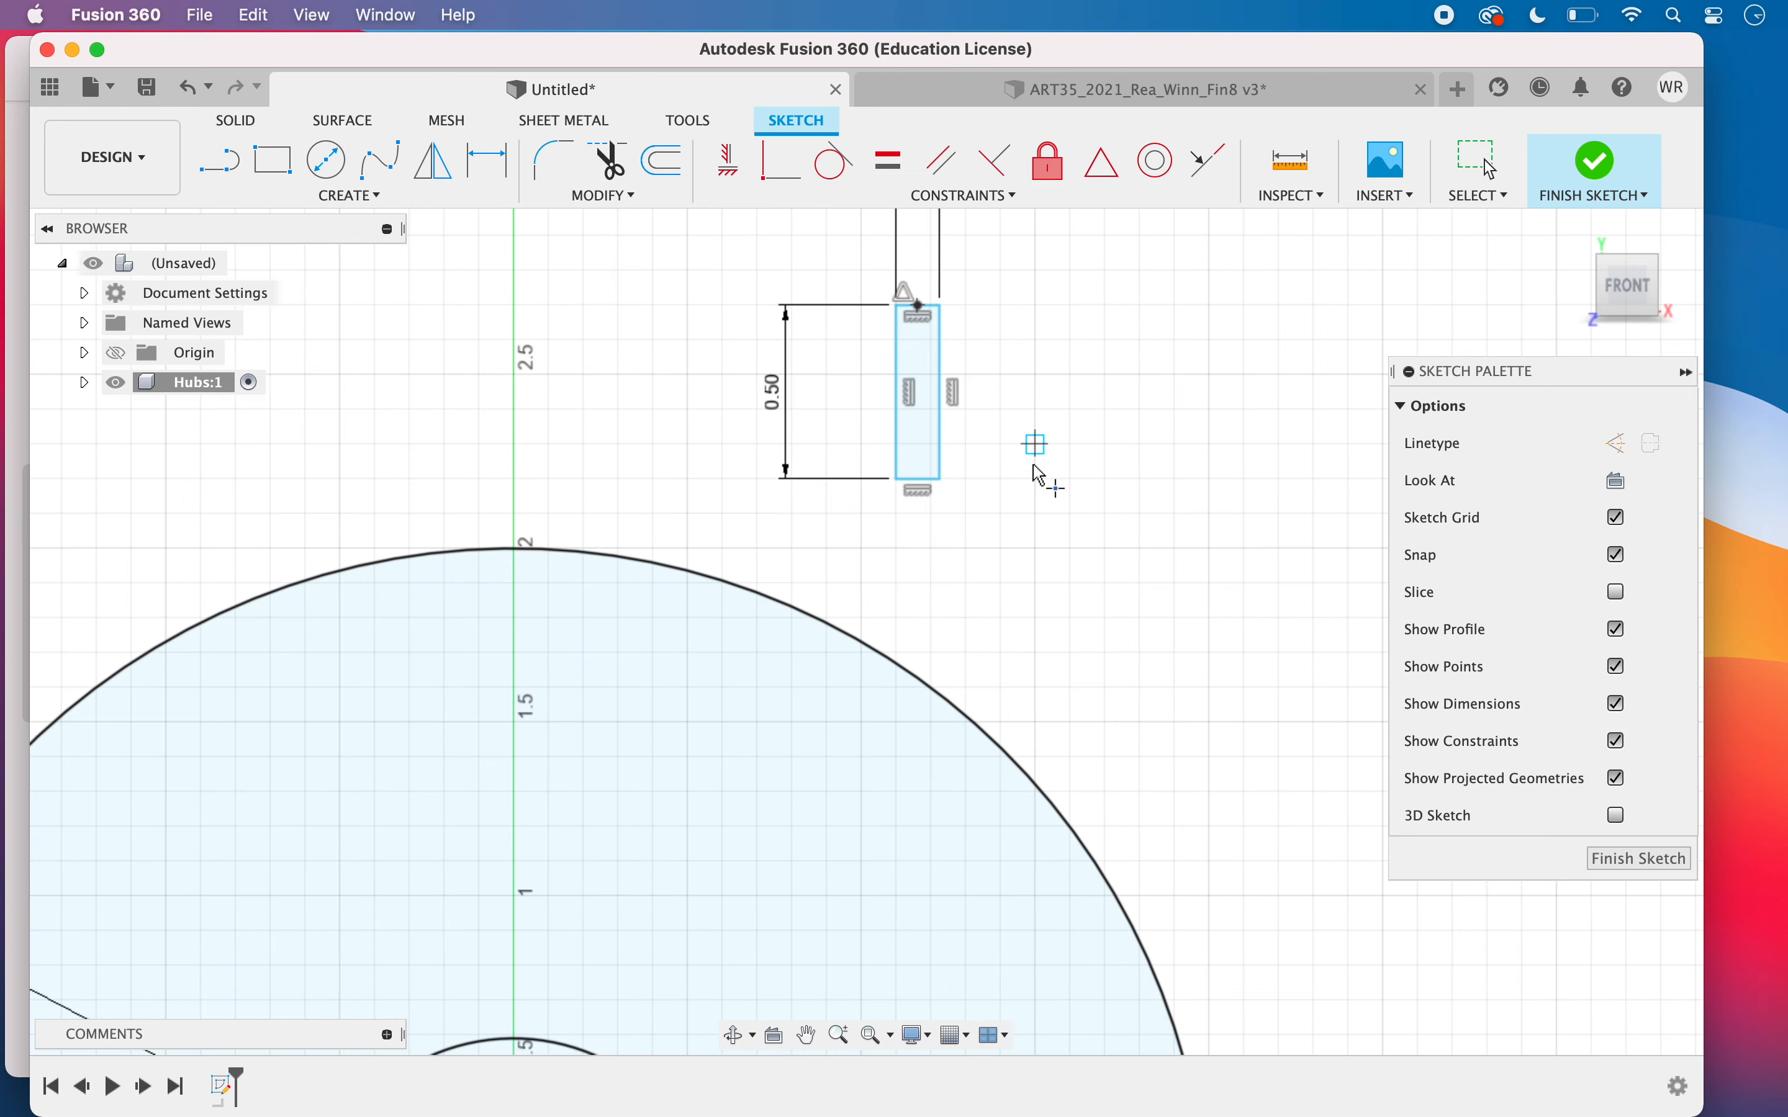
key(Escape)
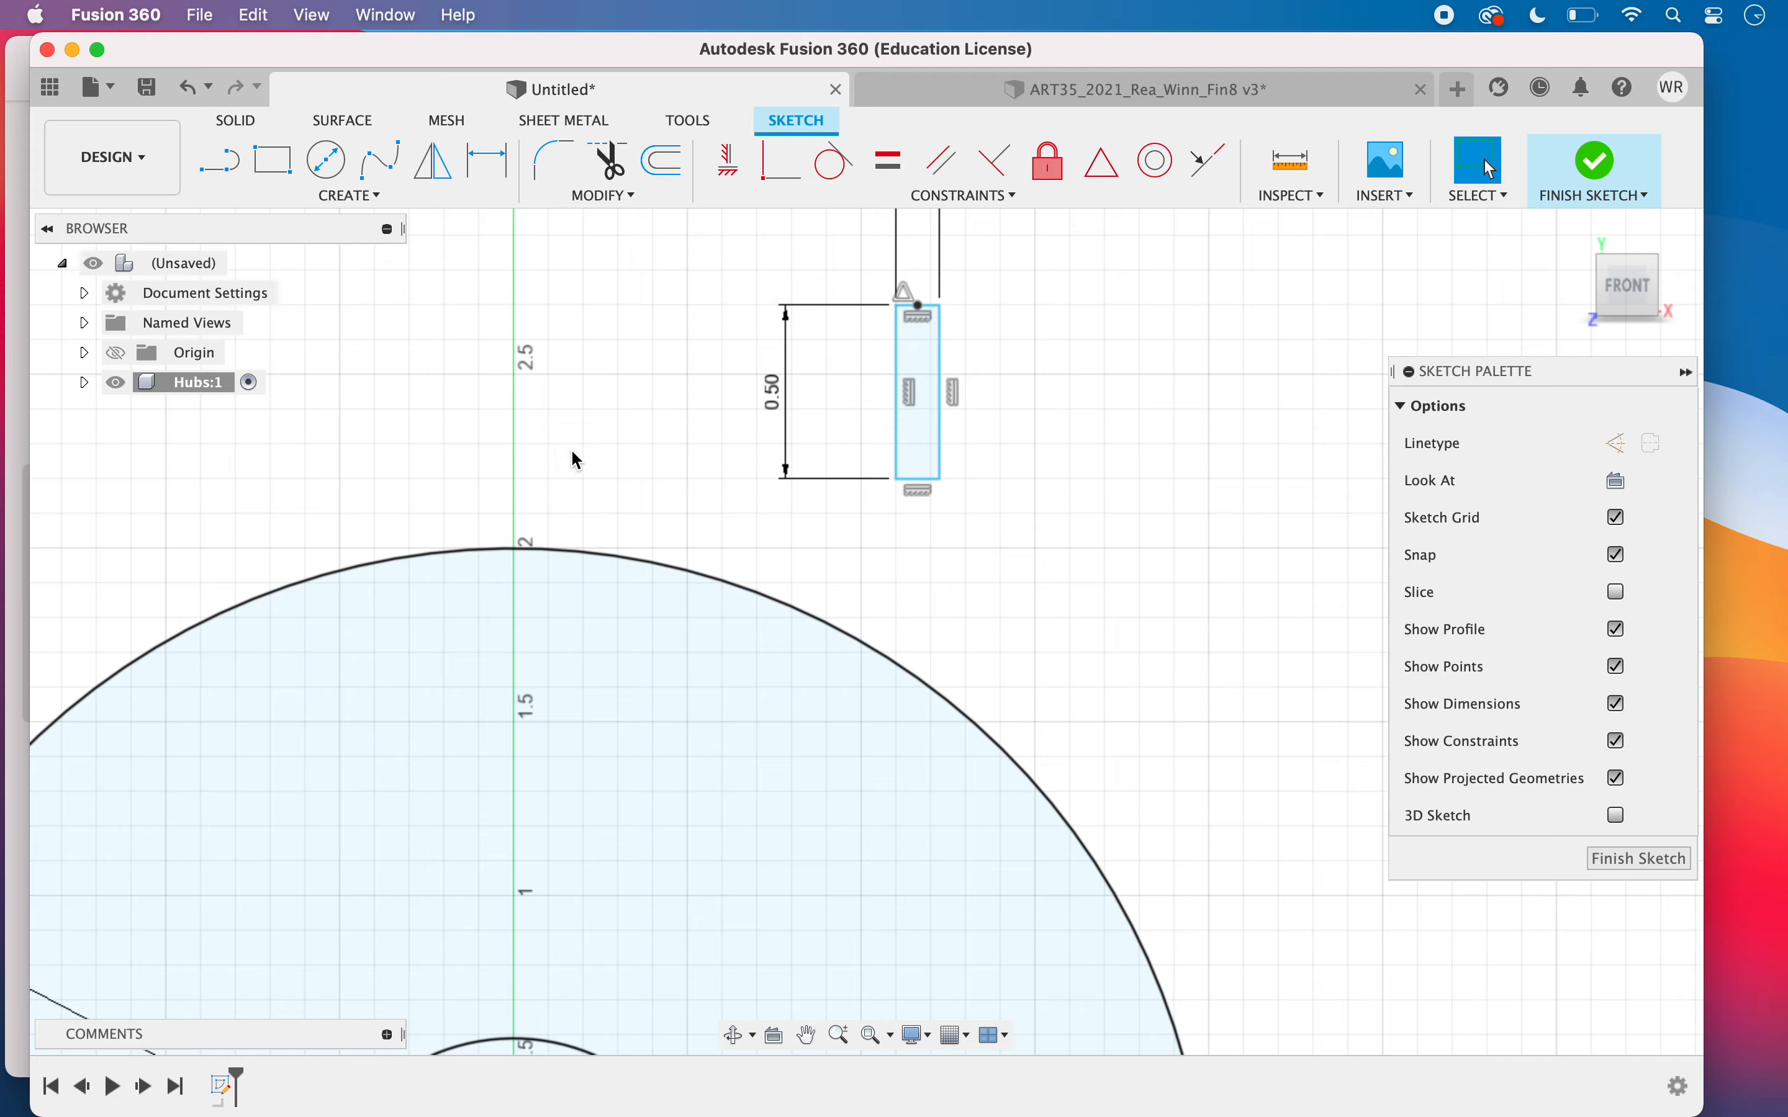
Draw a vertical line about 2.9 in long from the origin up past the outer circle and convert it to construction geometry
scroll(576, 961, down, 2)
middle_drag(579, 952, 606, 665)
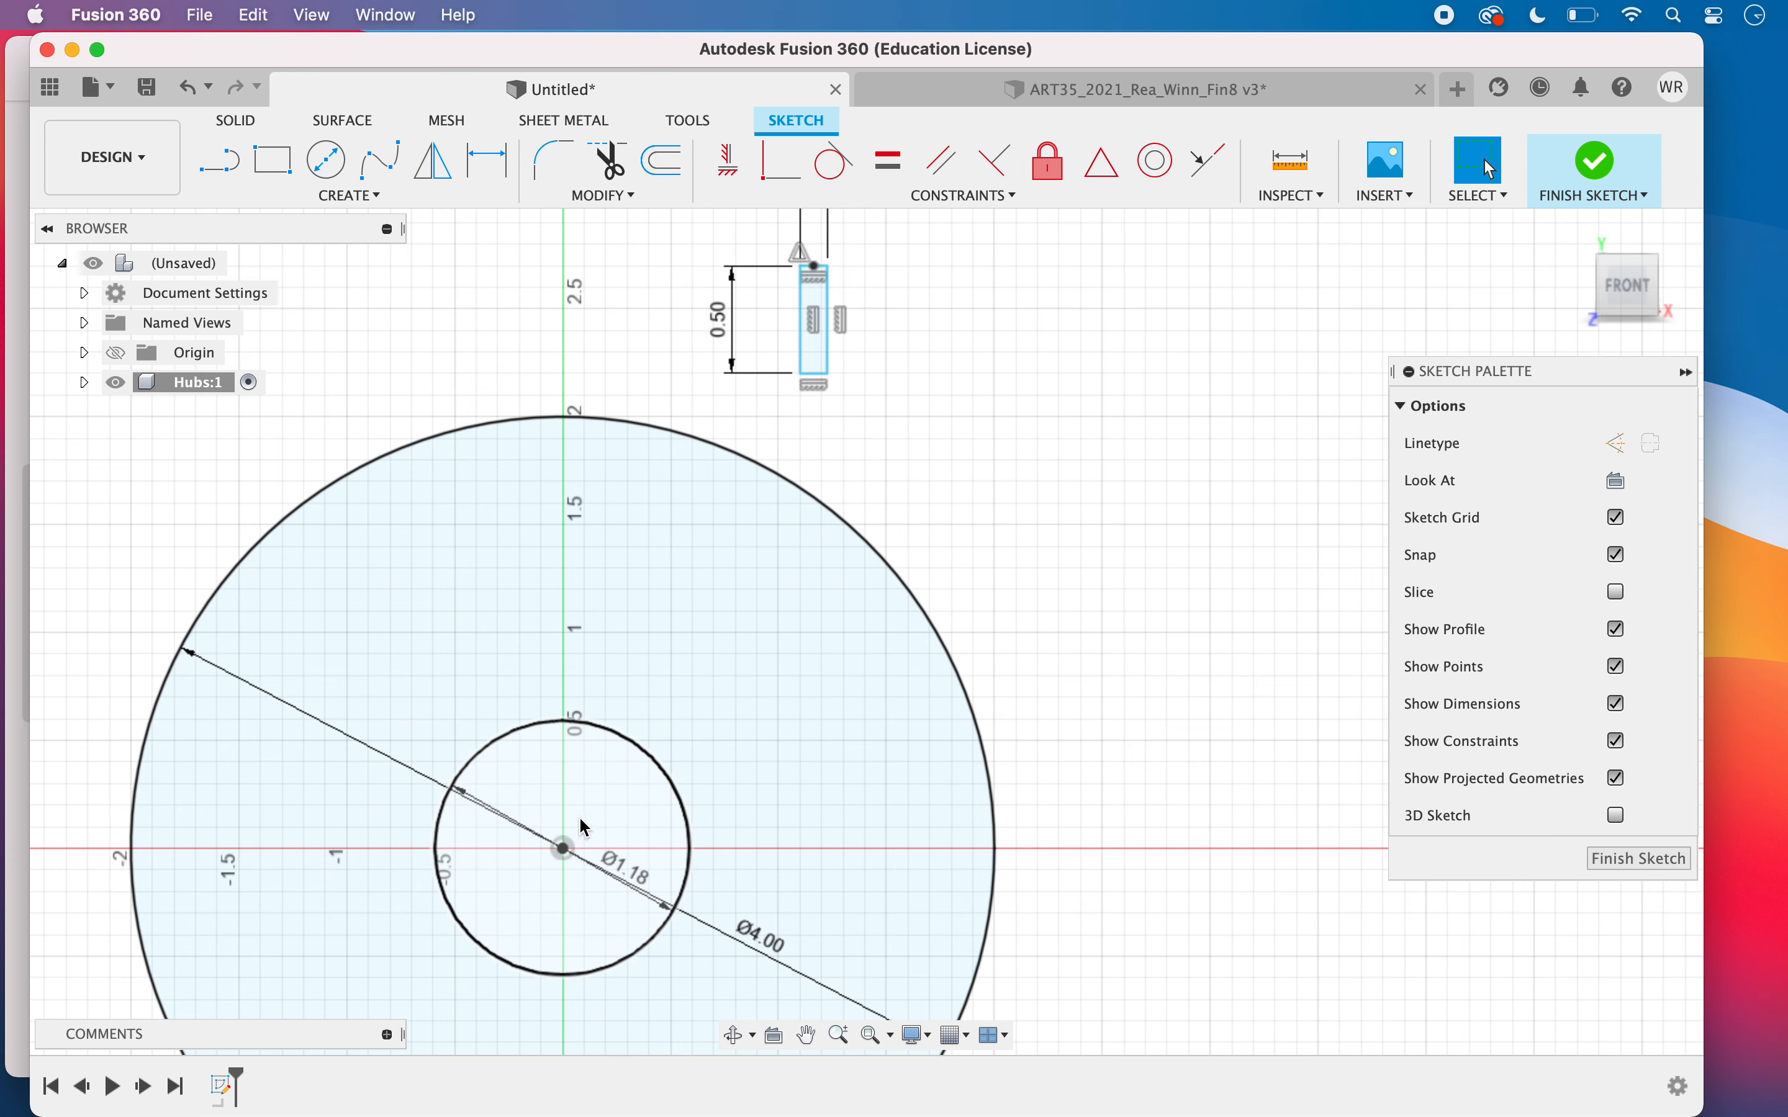
key(l)
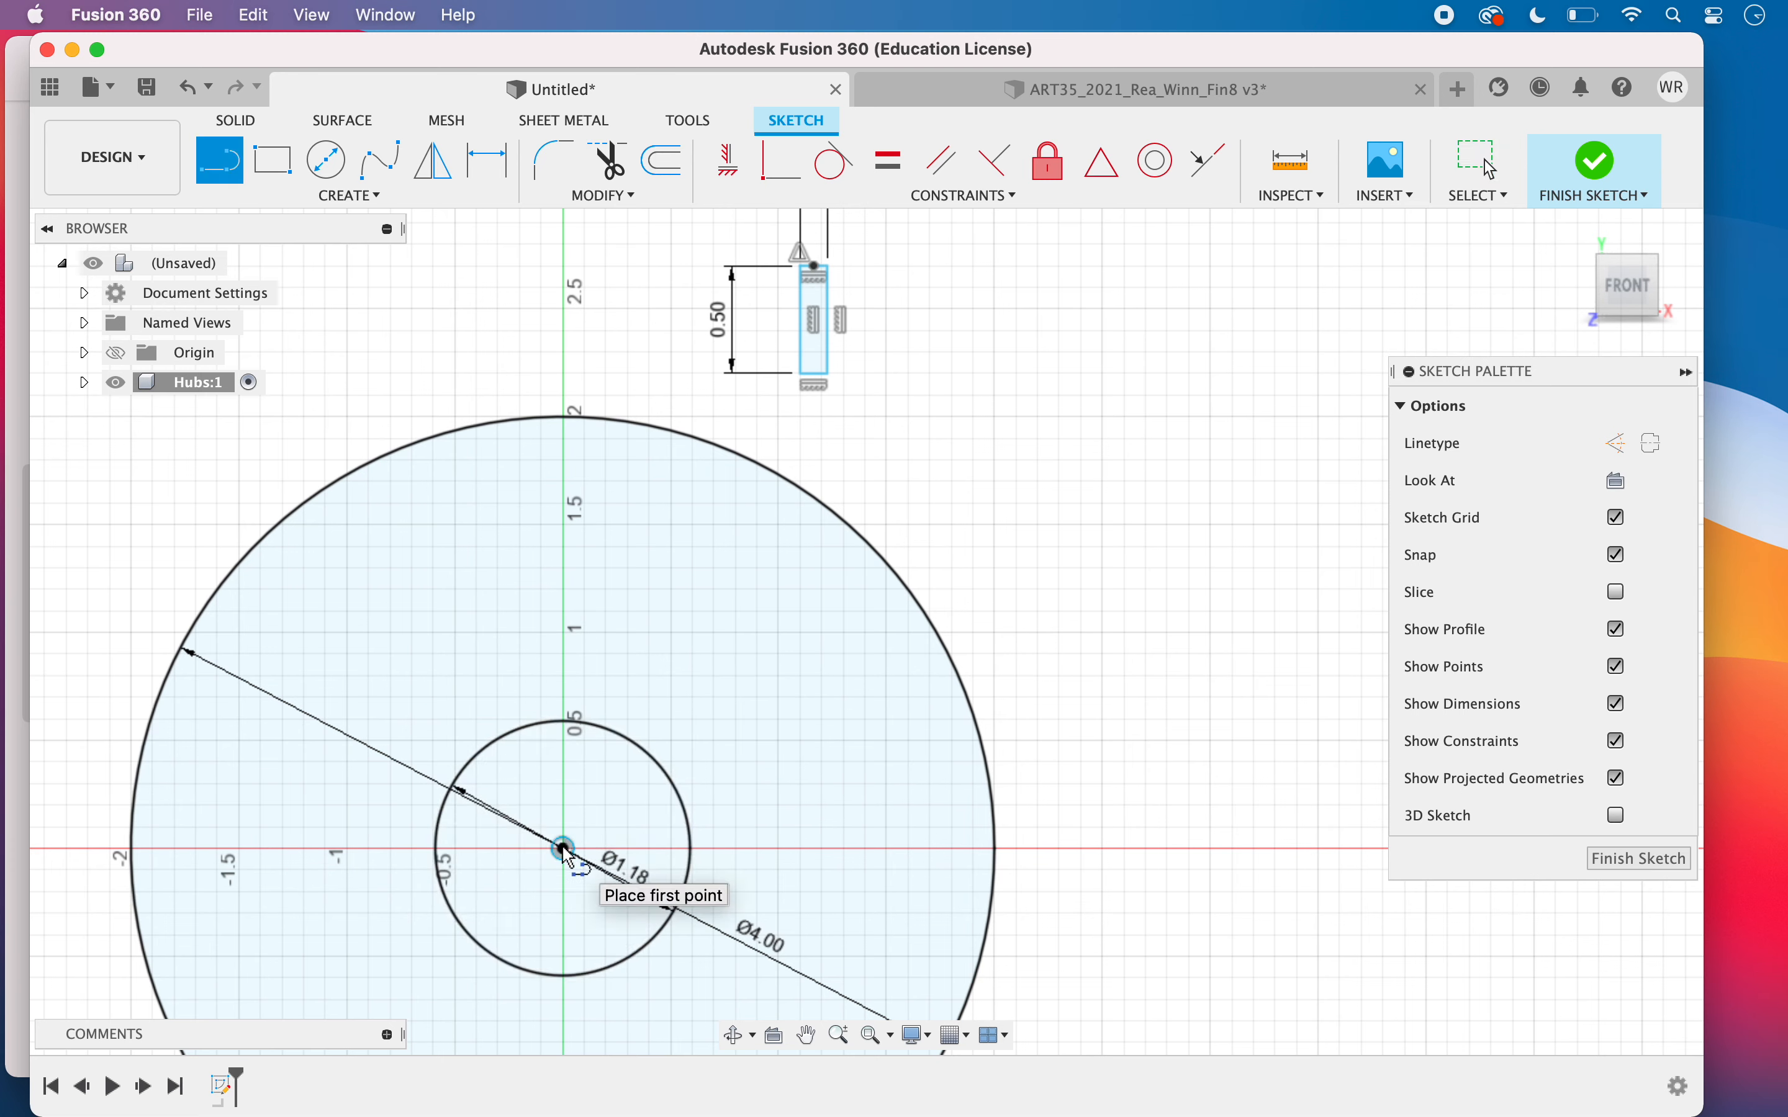
click(563, 849)
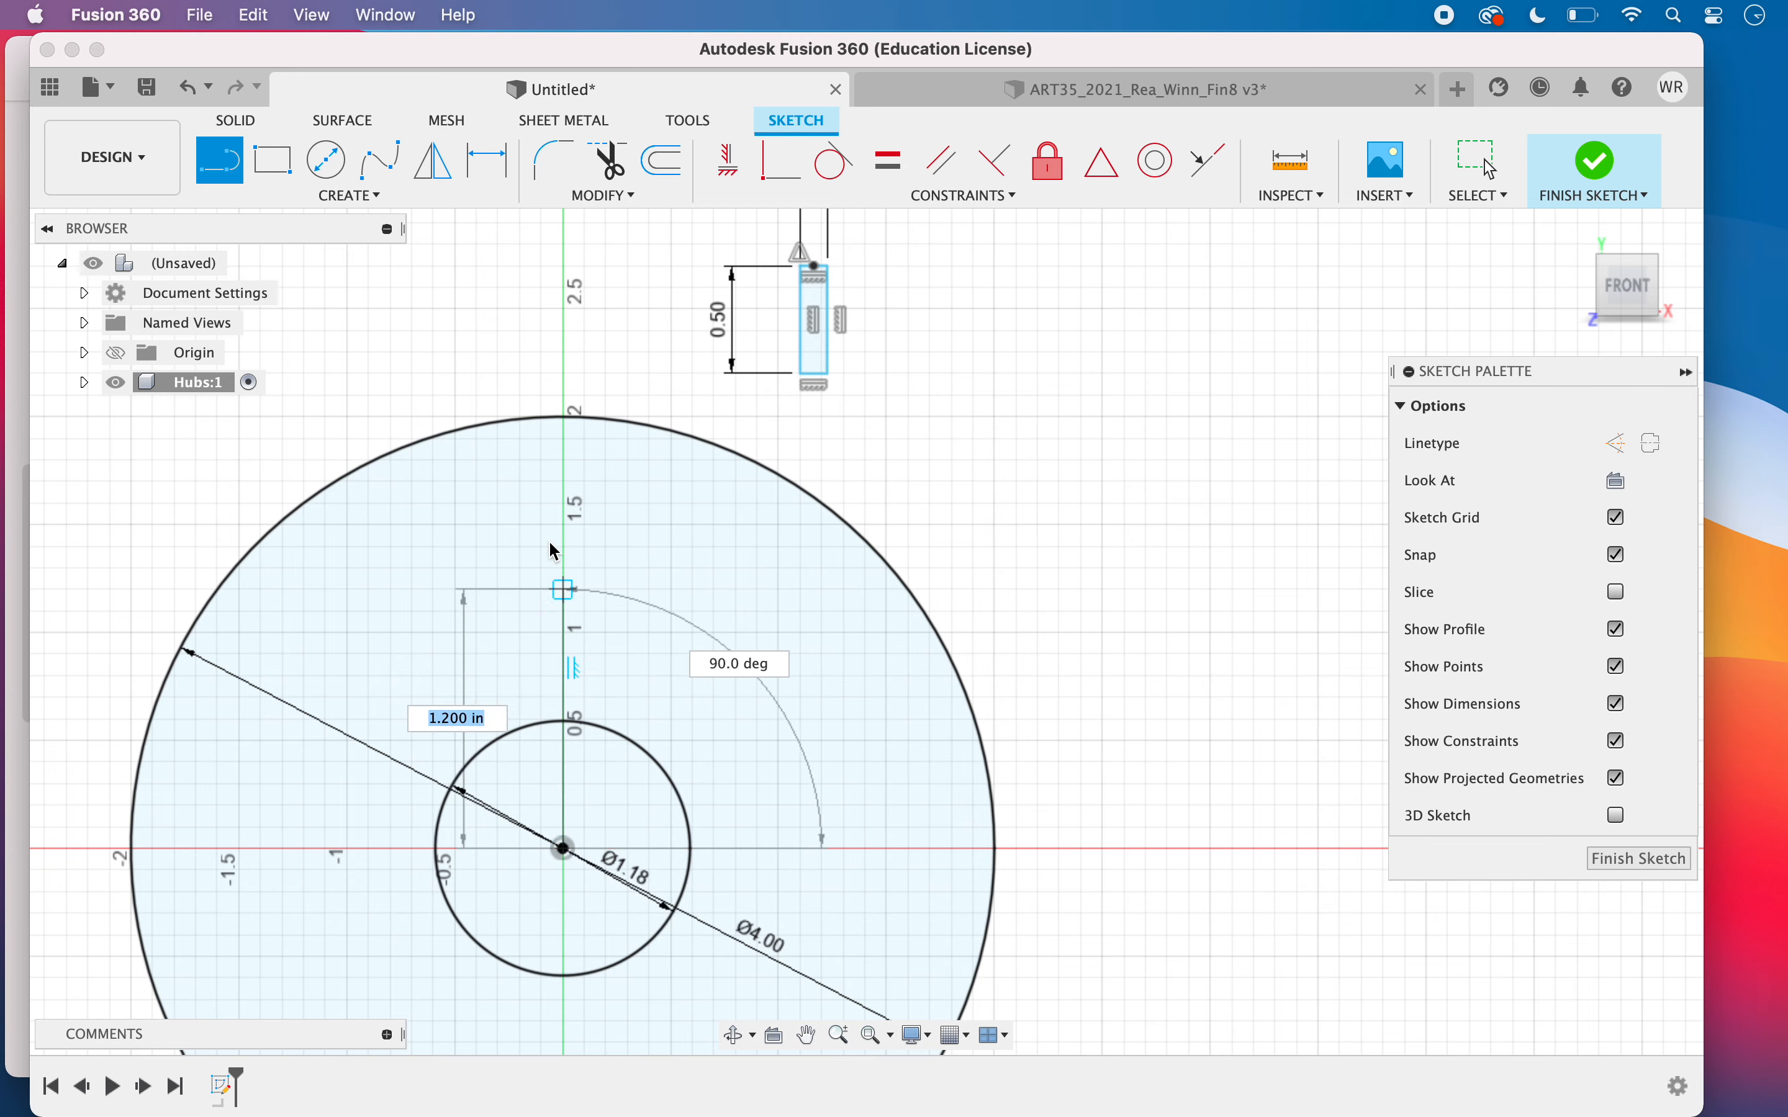
click(564, 221)
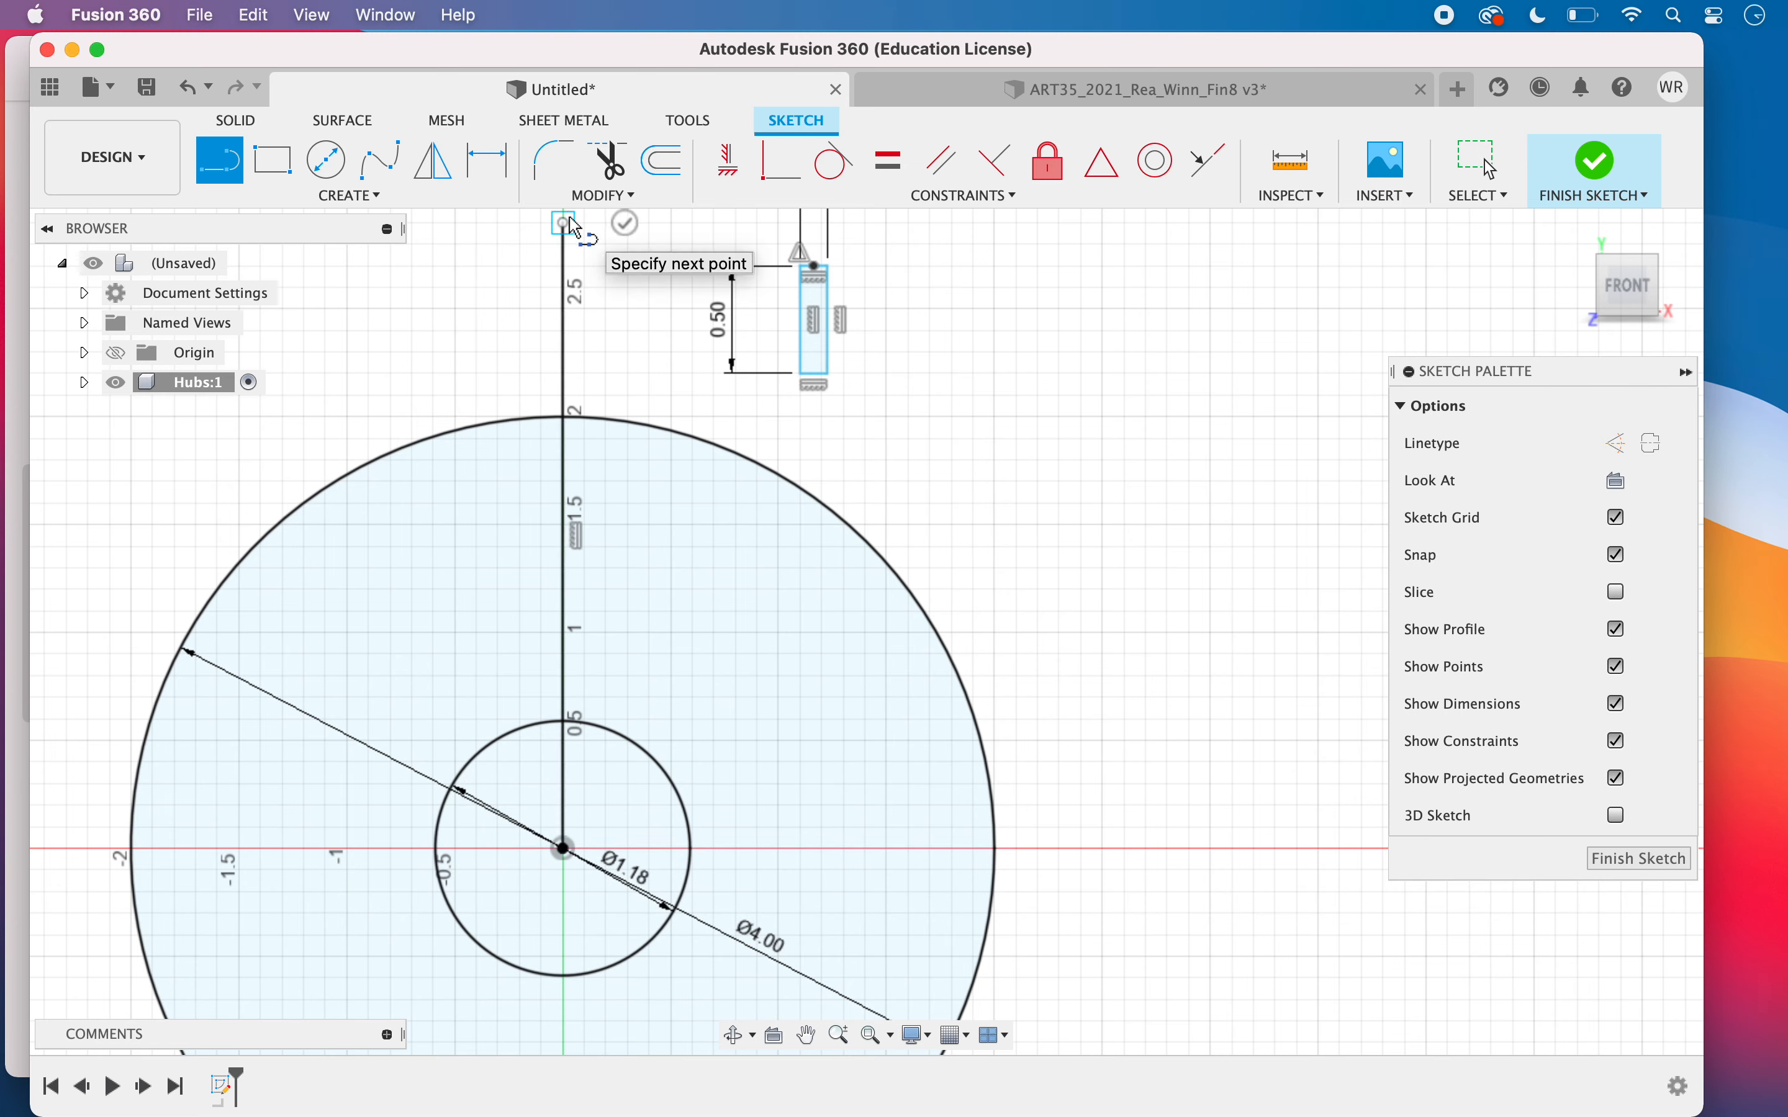
click(564, 368)
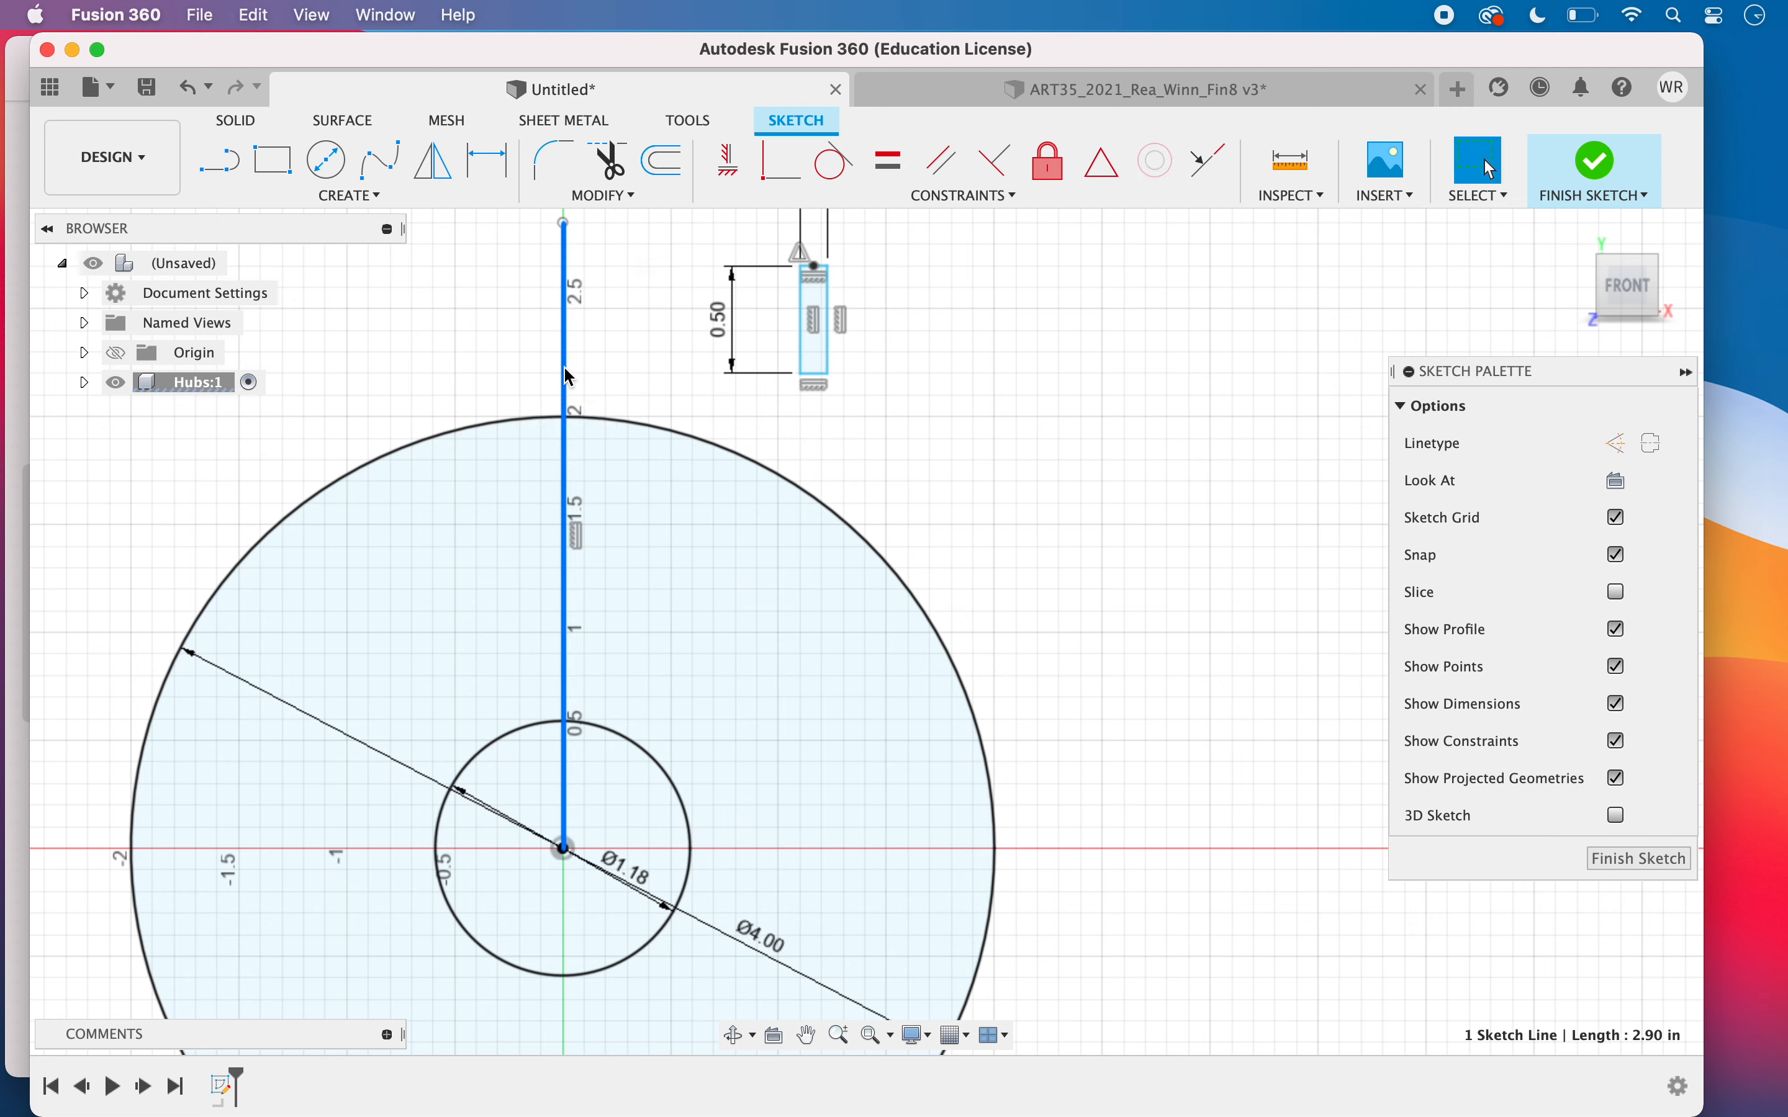
key(x)
click(635, 392)
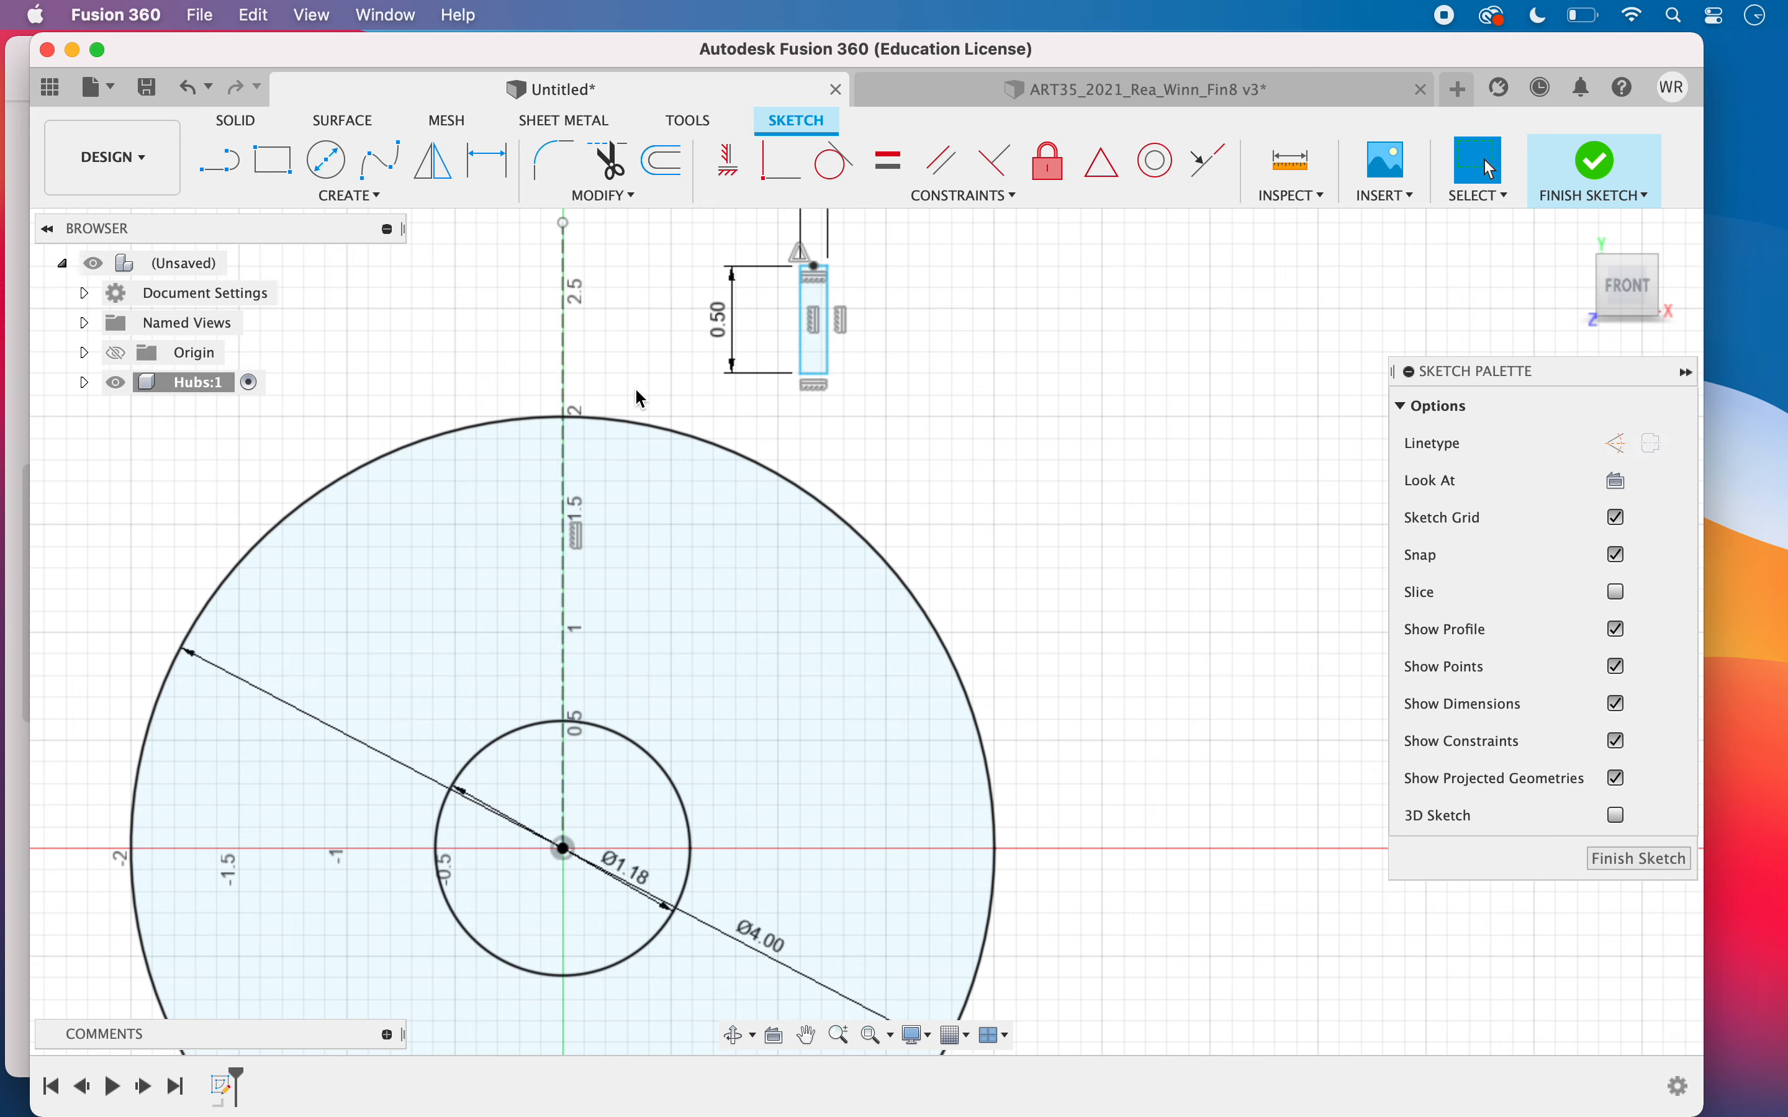
Place a sketch point where the vertical construction line crosses the top of the 4 in circle
click(341, 196)
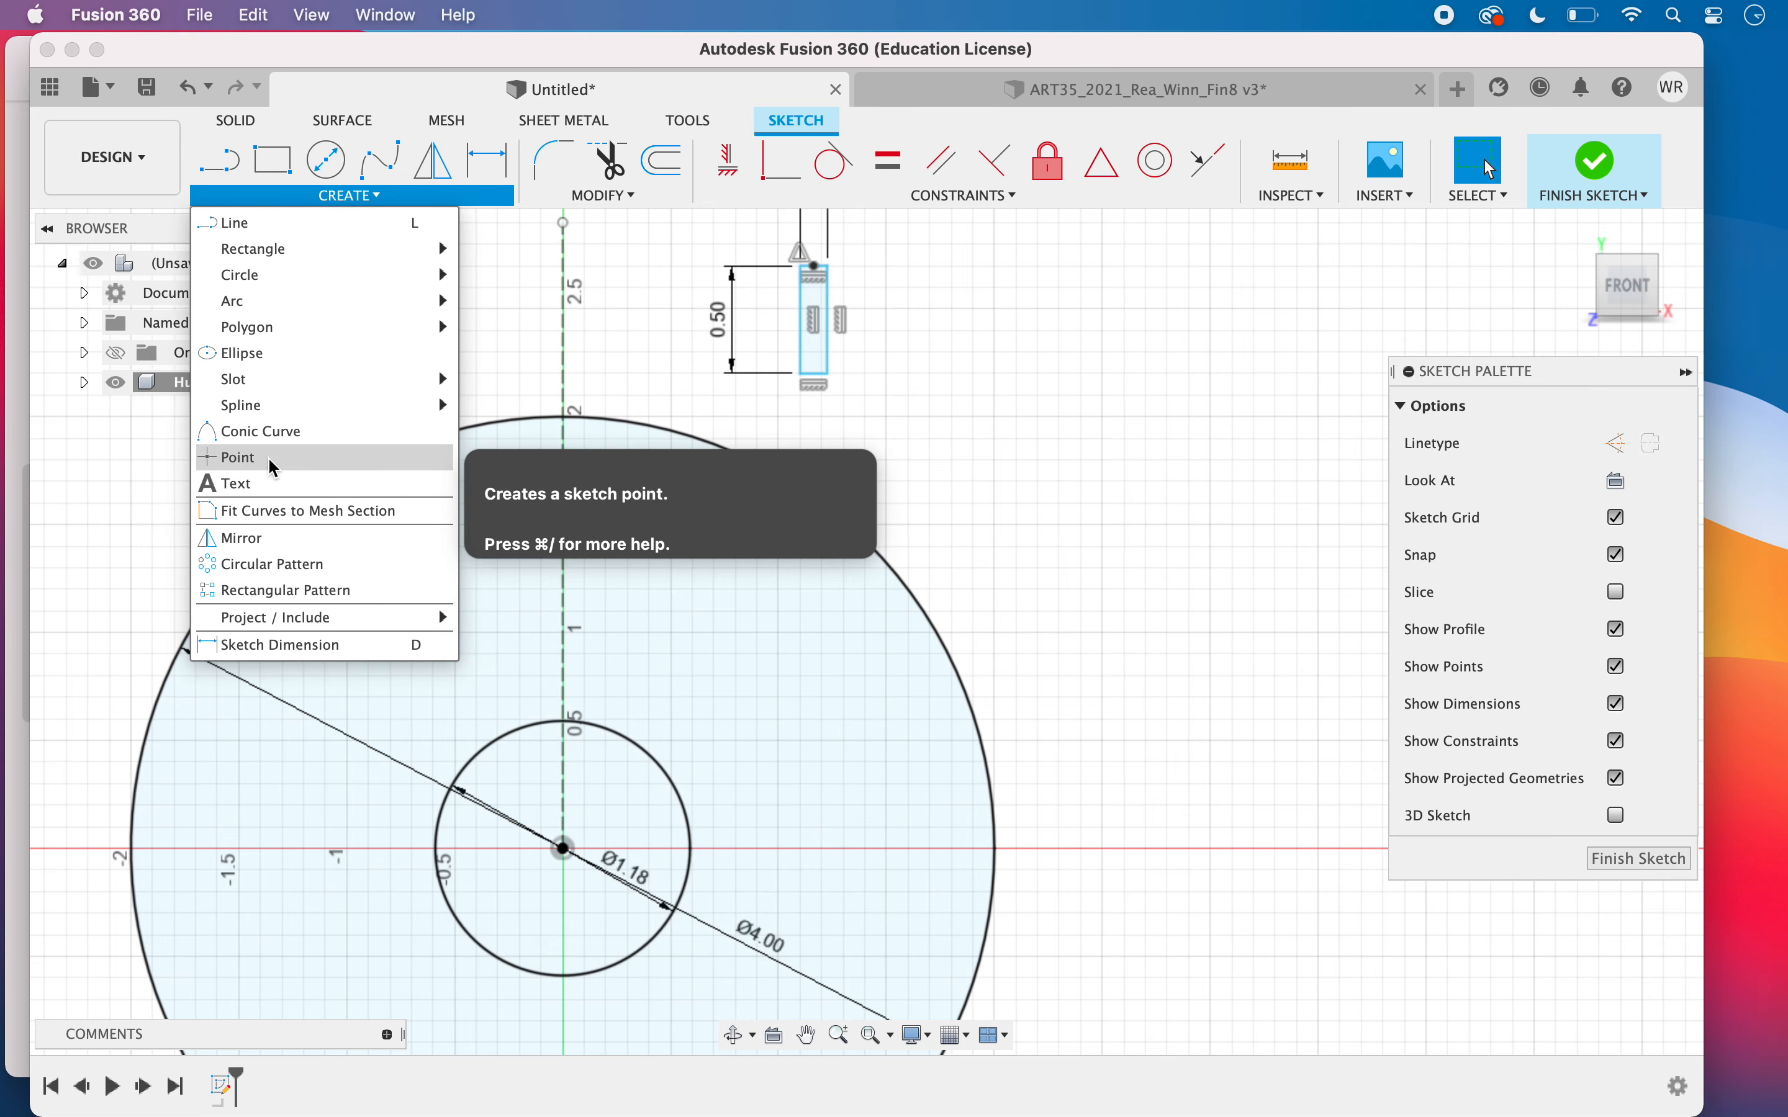
click(244, 457)
click(563, 436)
scroll(562, 440, up, 3)
scroll(559, 455, up, 2)
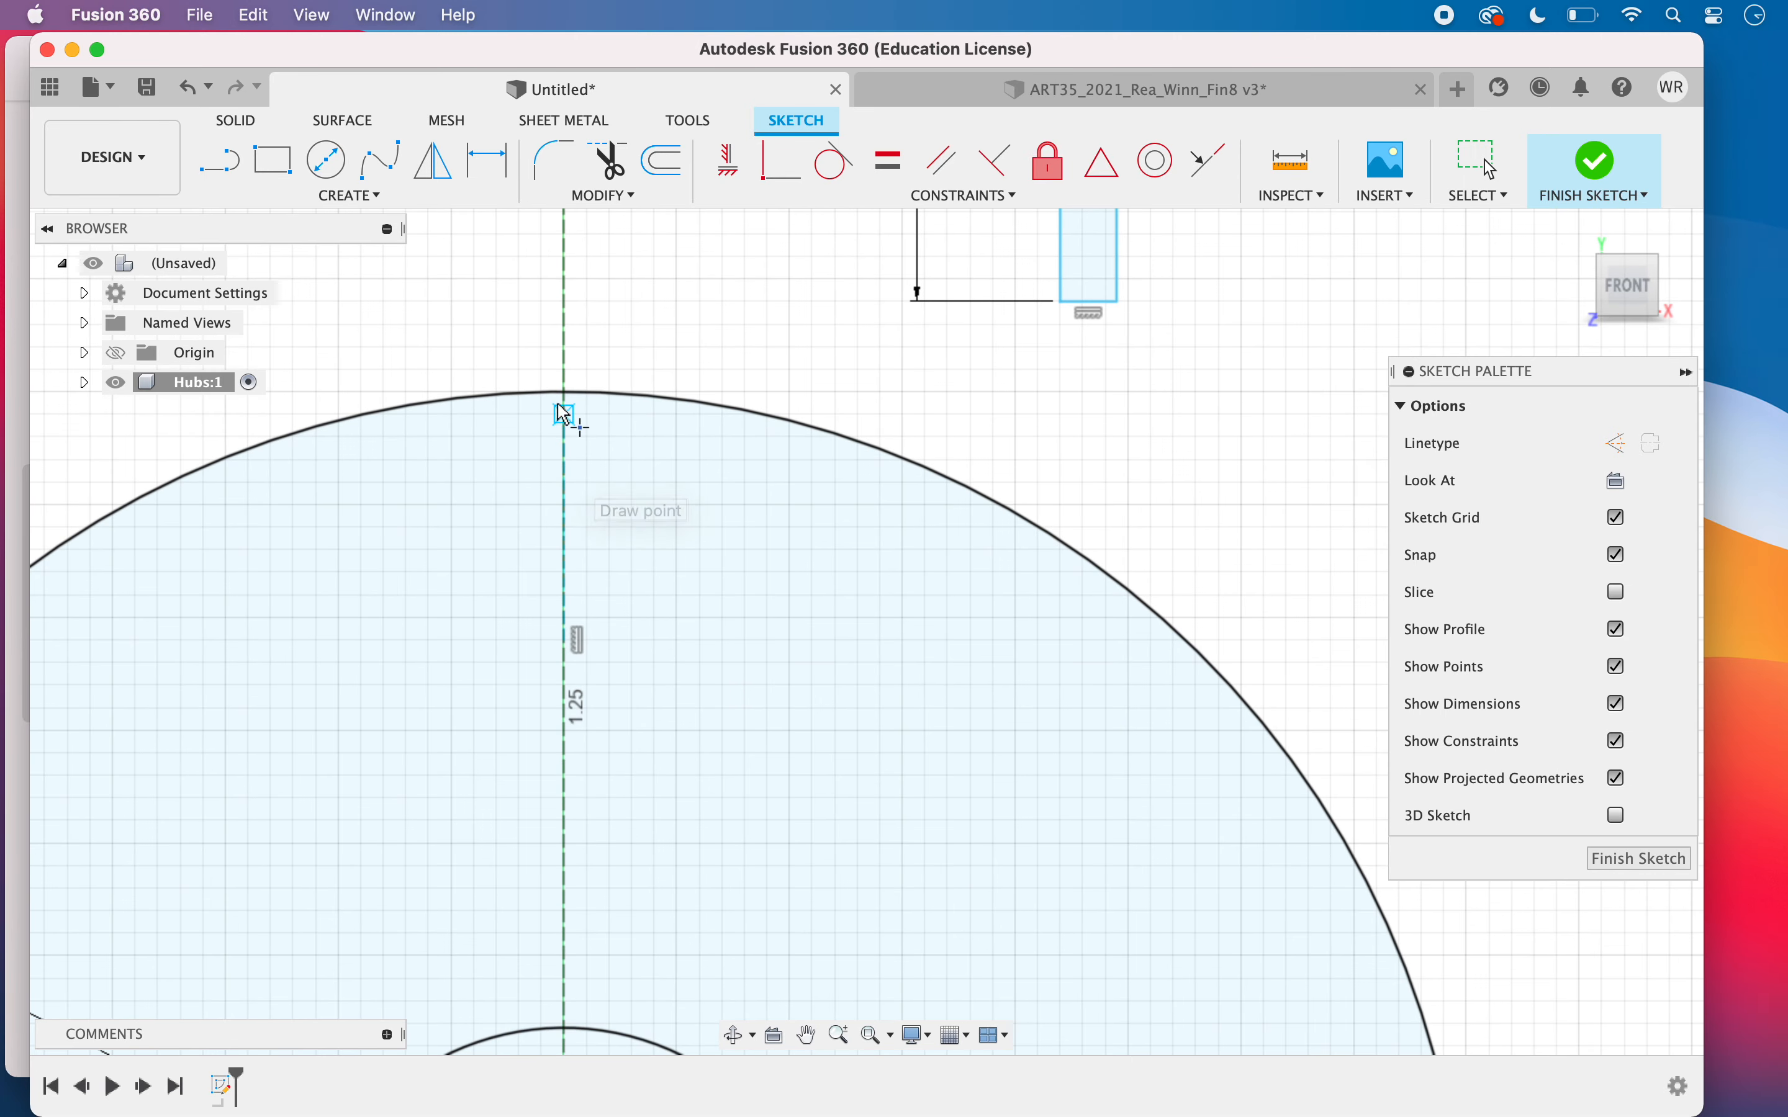
drag(565, 412, 564, 393)
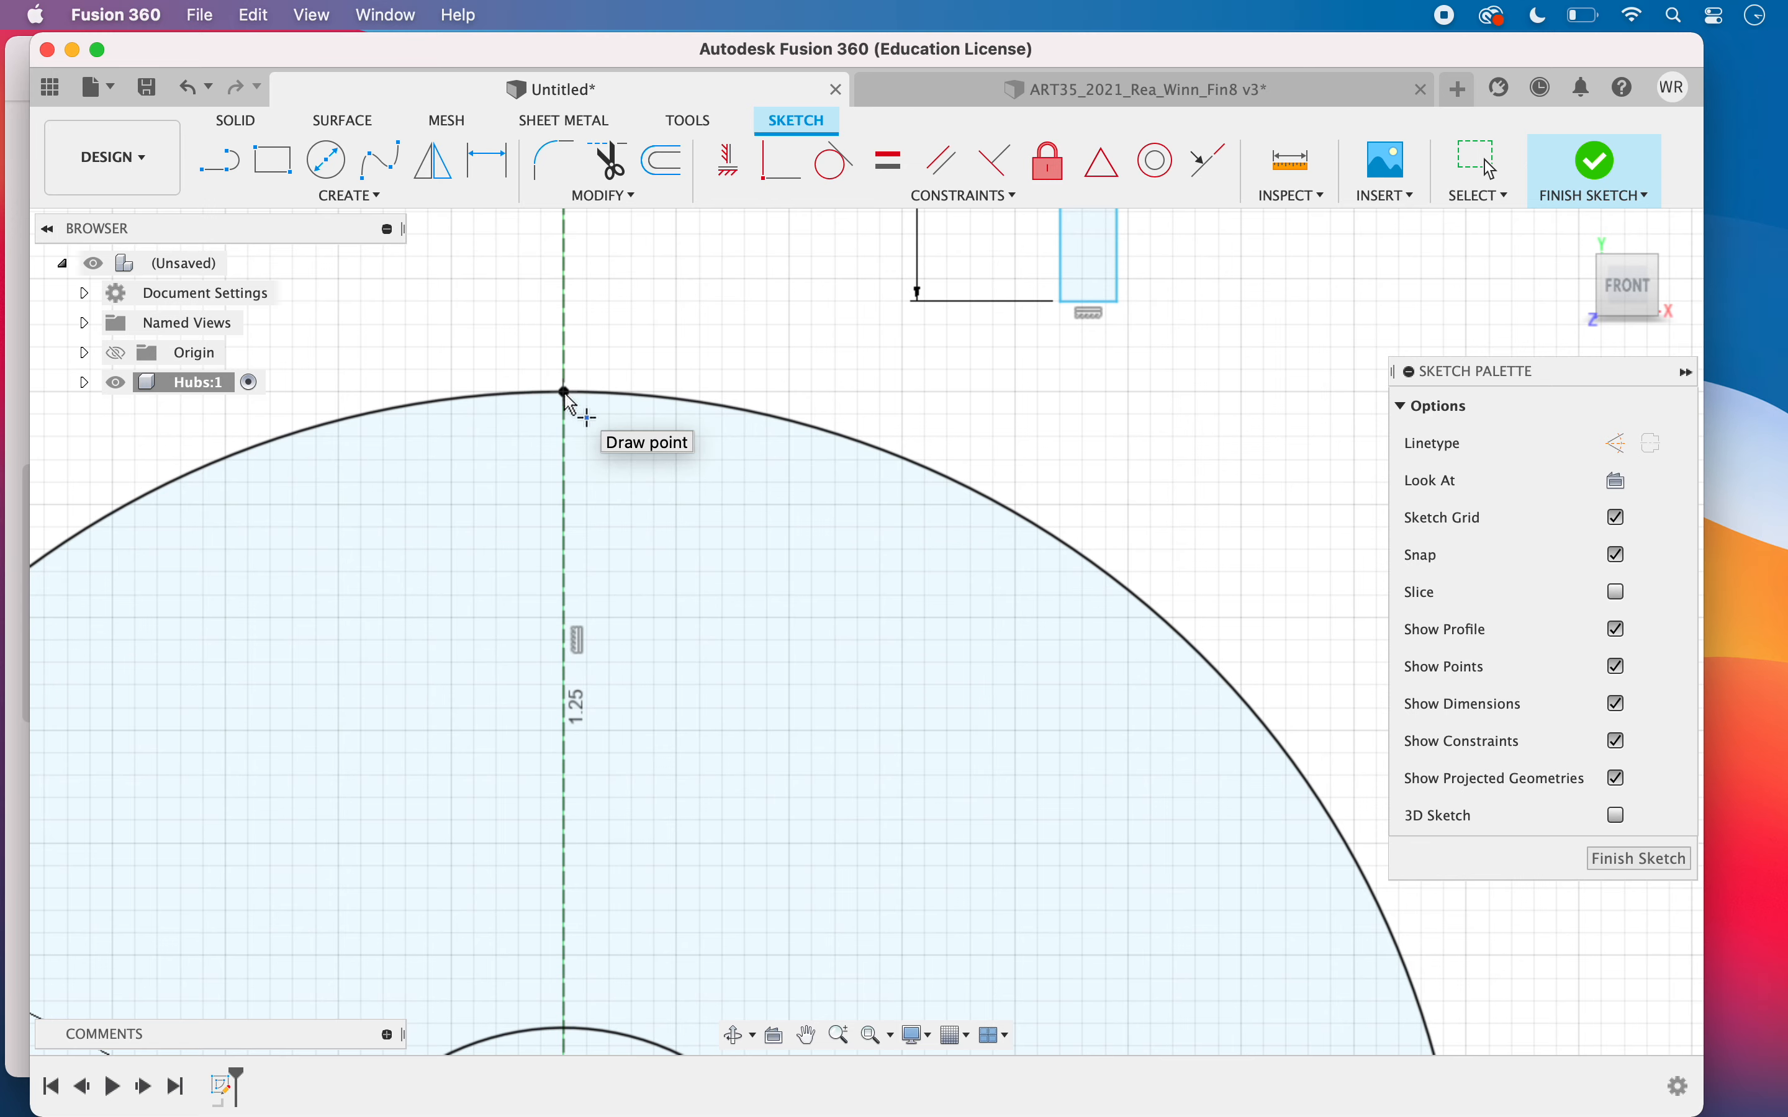
Move the 0.5 in notch rectangle point to point, from its top-edge midpoint to the sketch point atop the 4 in circle
key(Escape)
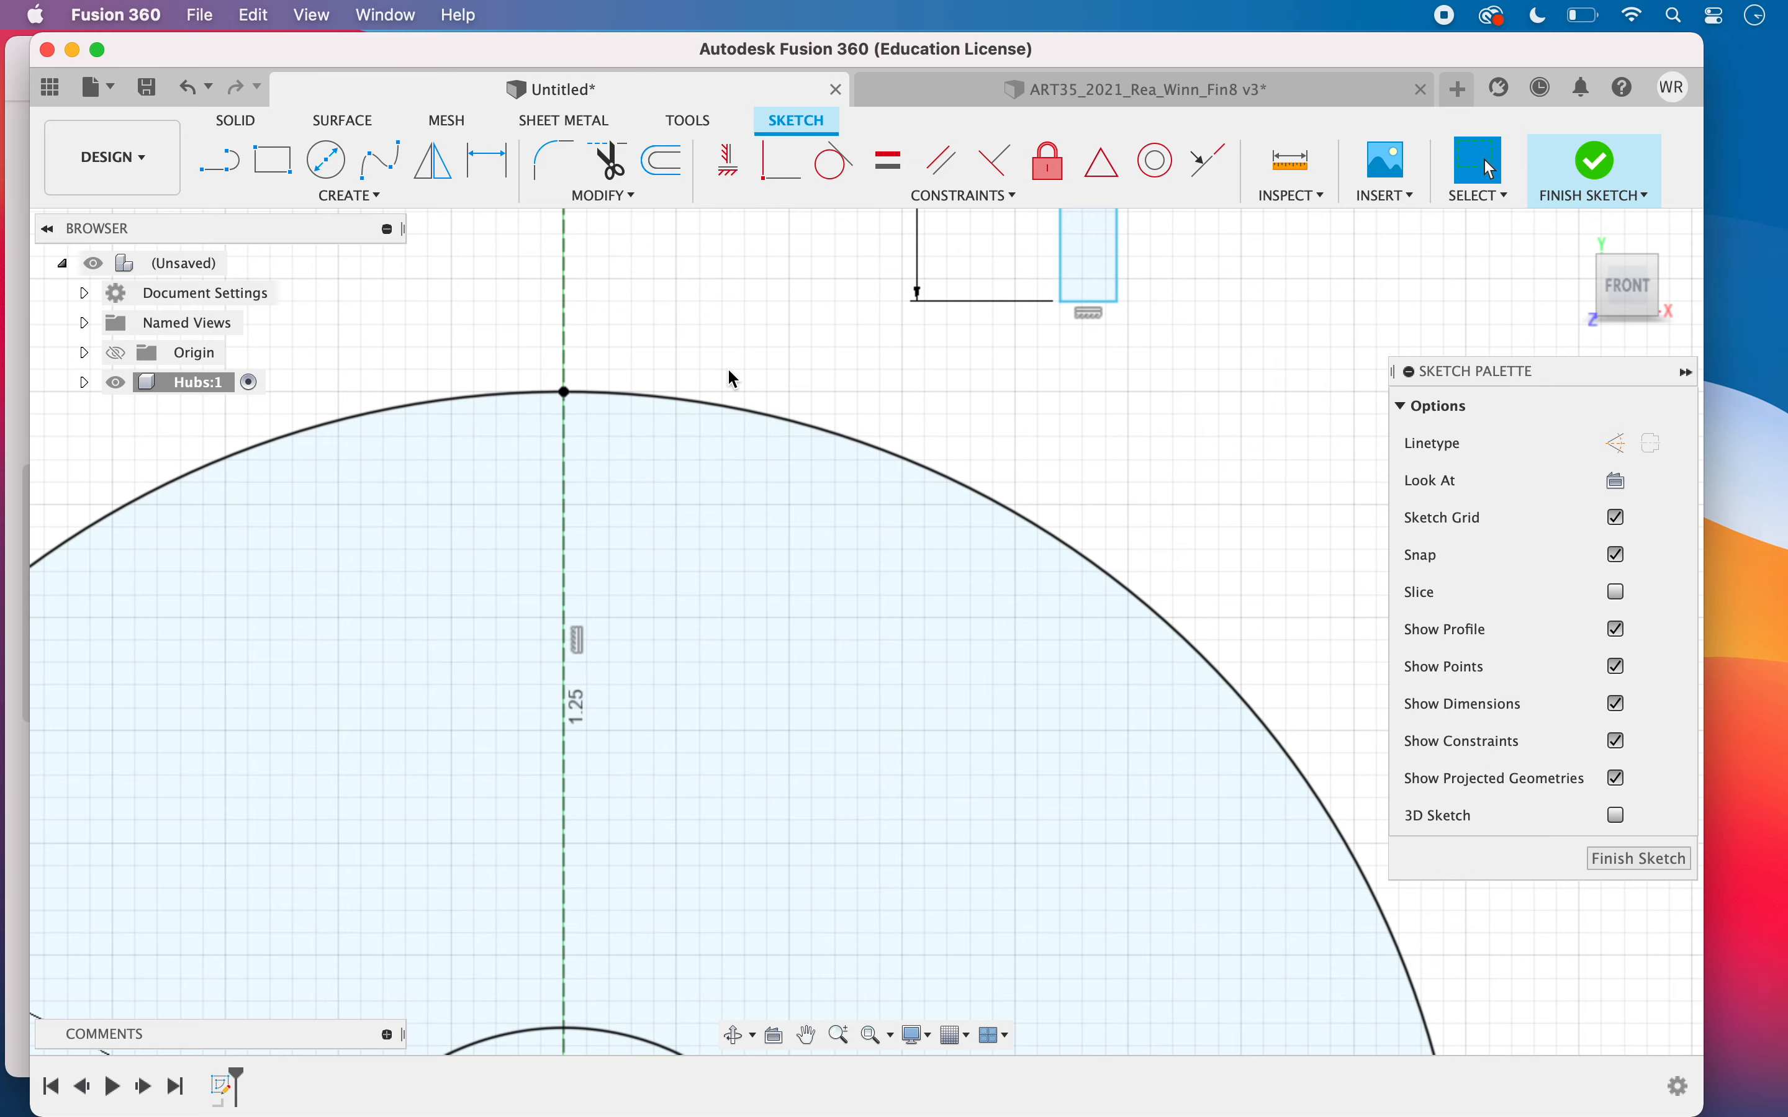
scroll(732, 379, down, 3)
middle_drag(993, 430, 1033, 602)
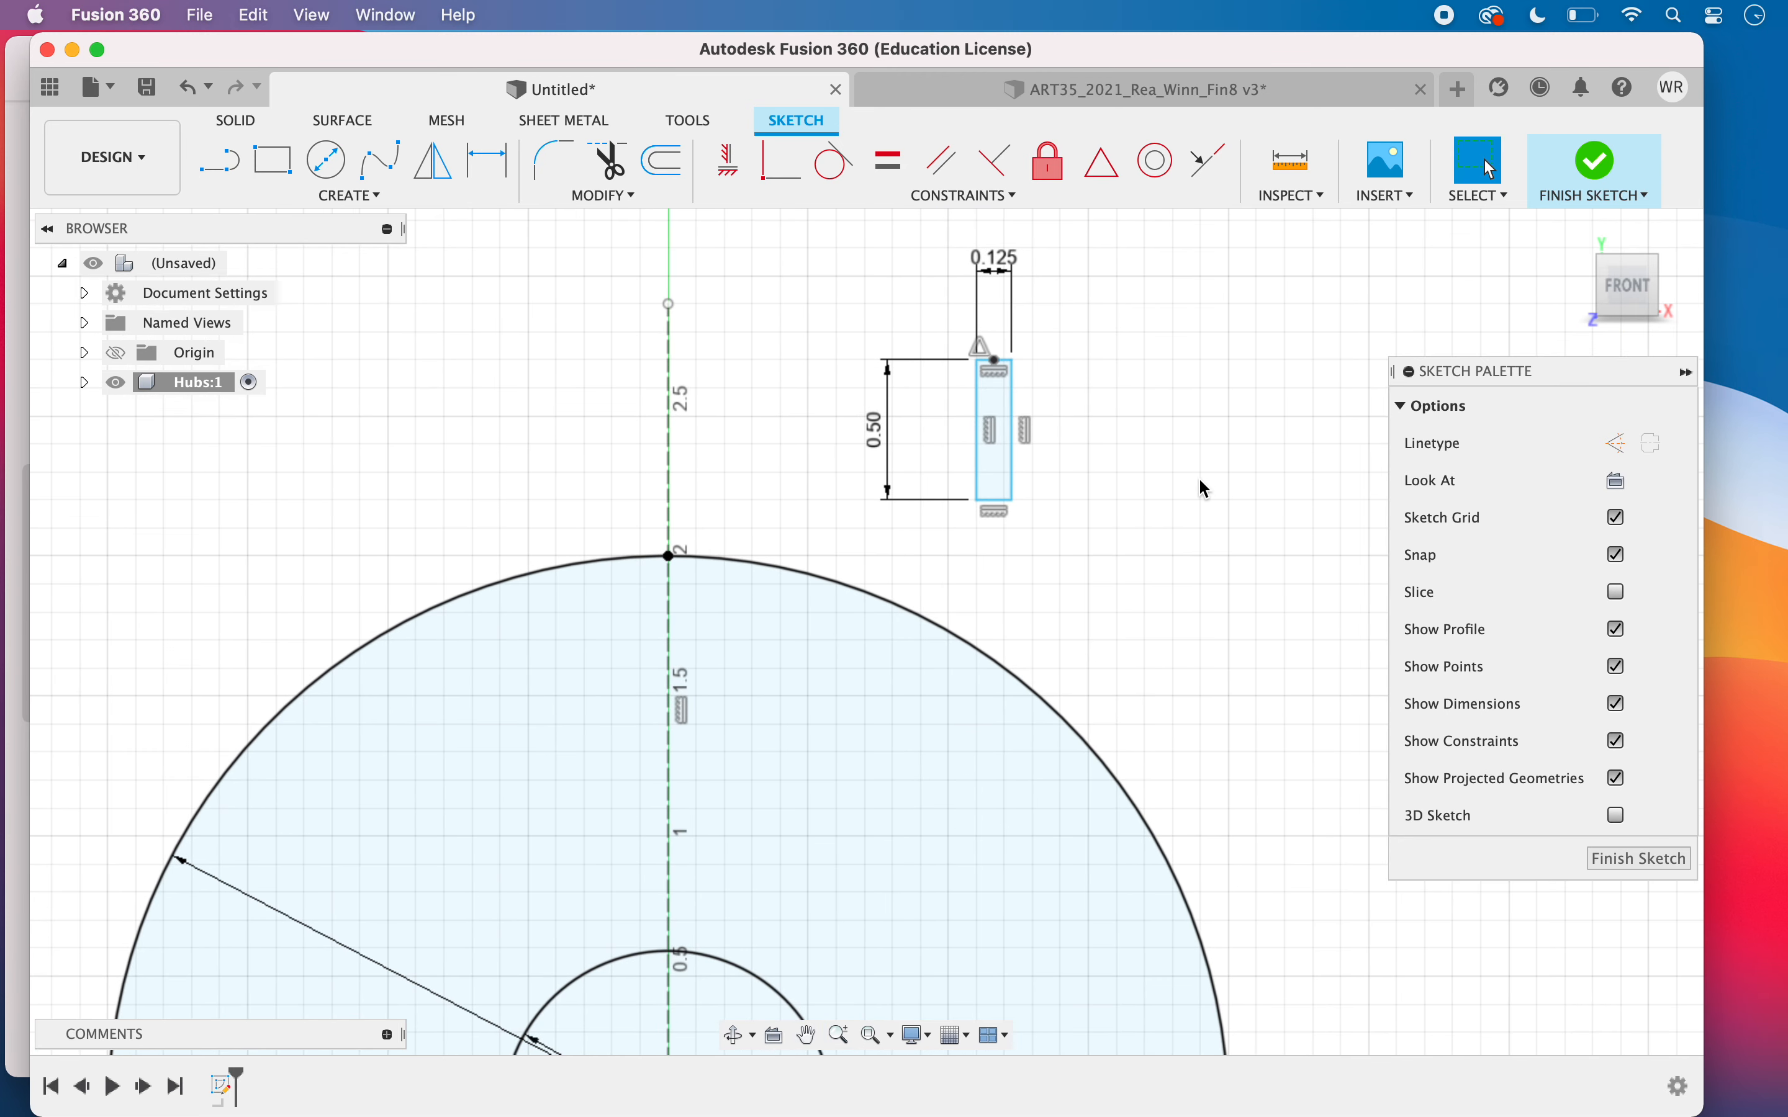
key(m)
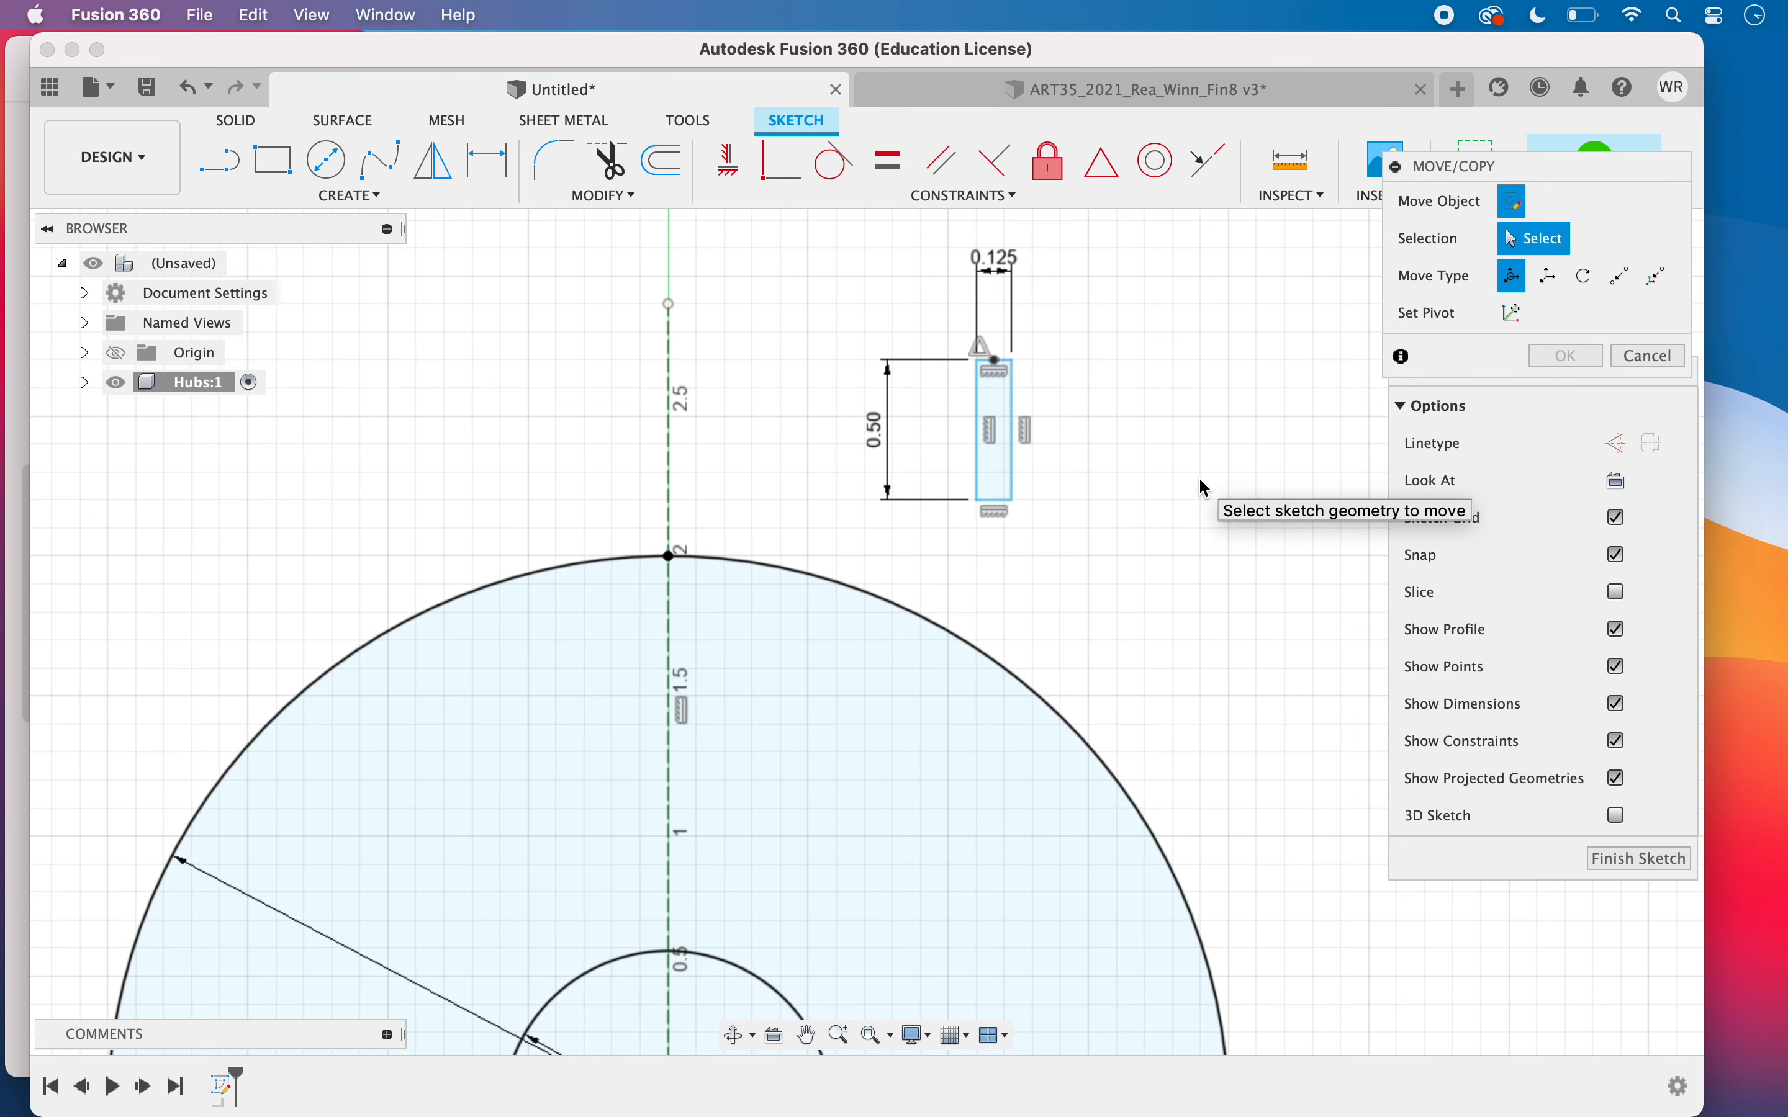
click(1513, 201)
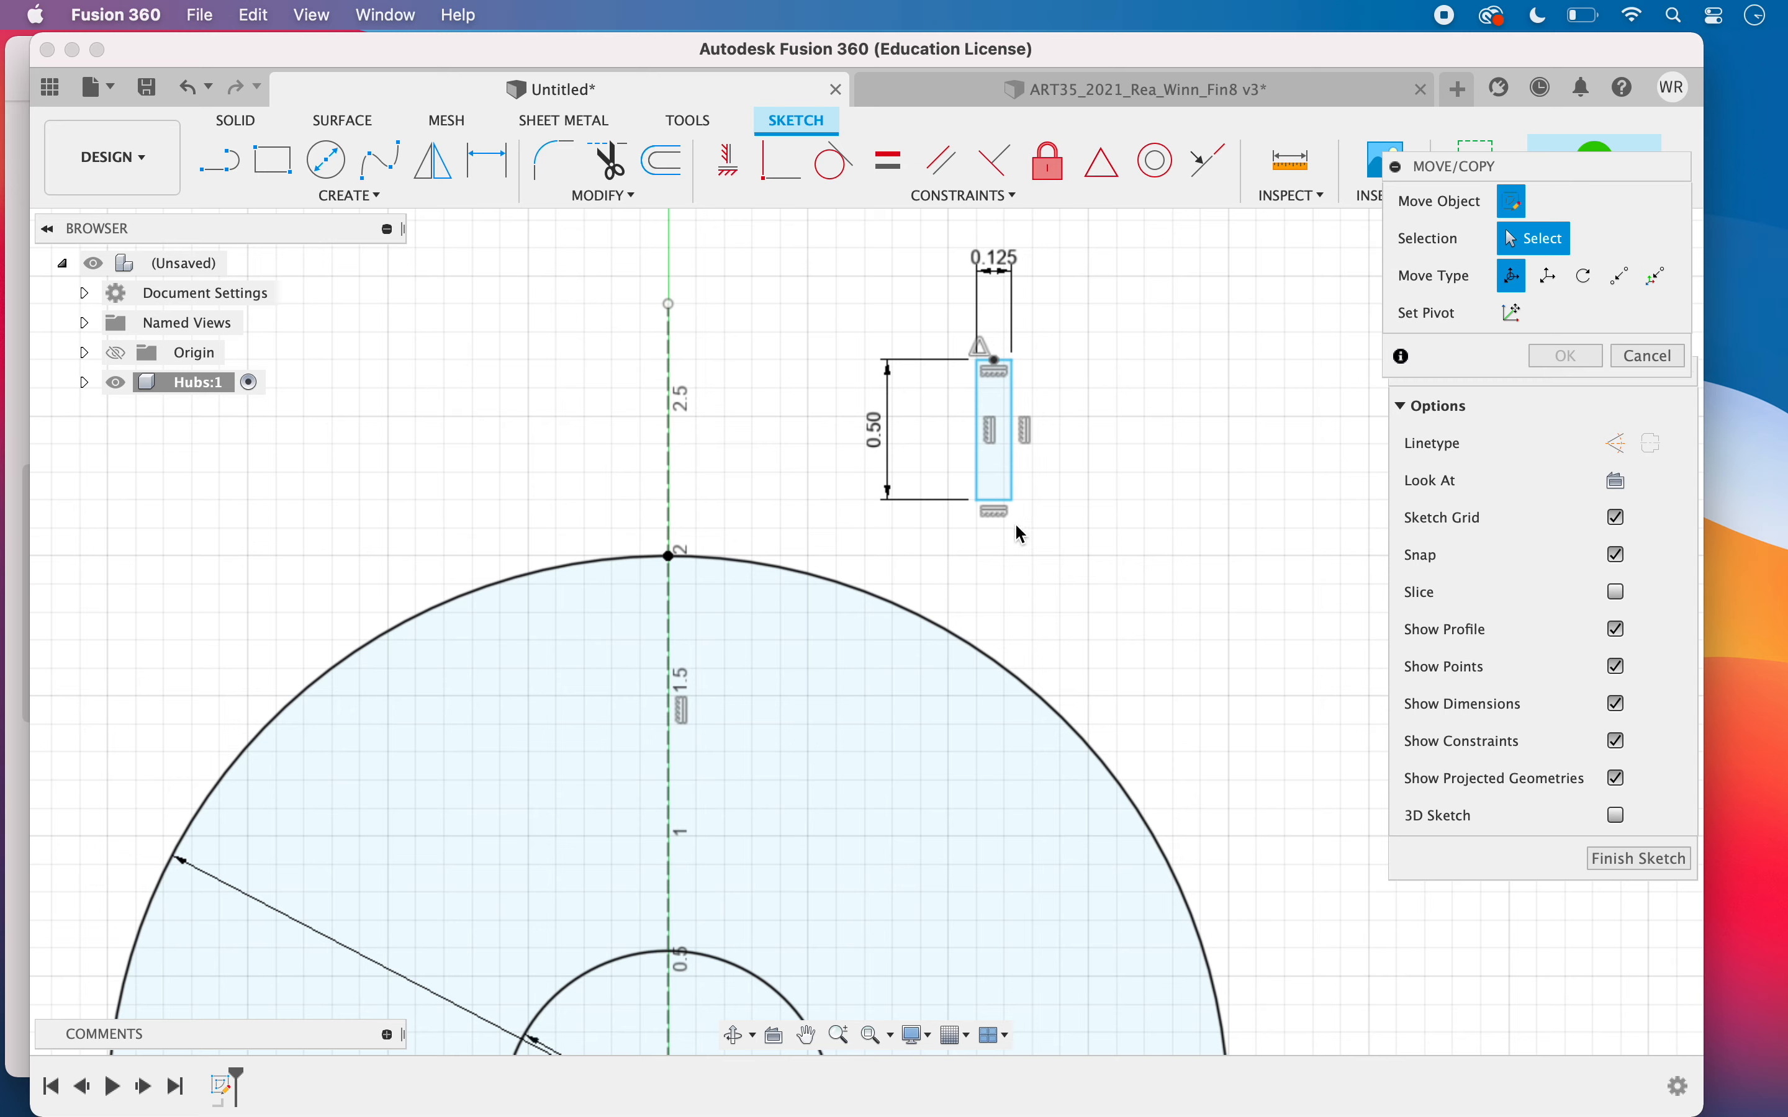
drag(1022, 513, 927, 343)
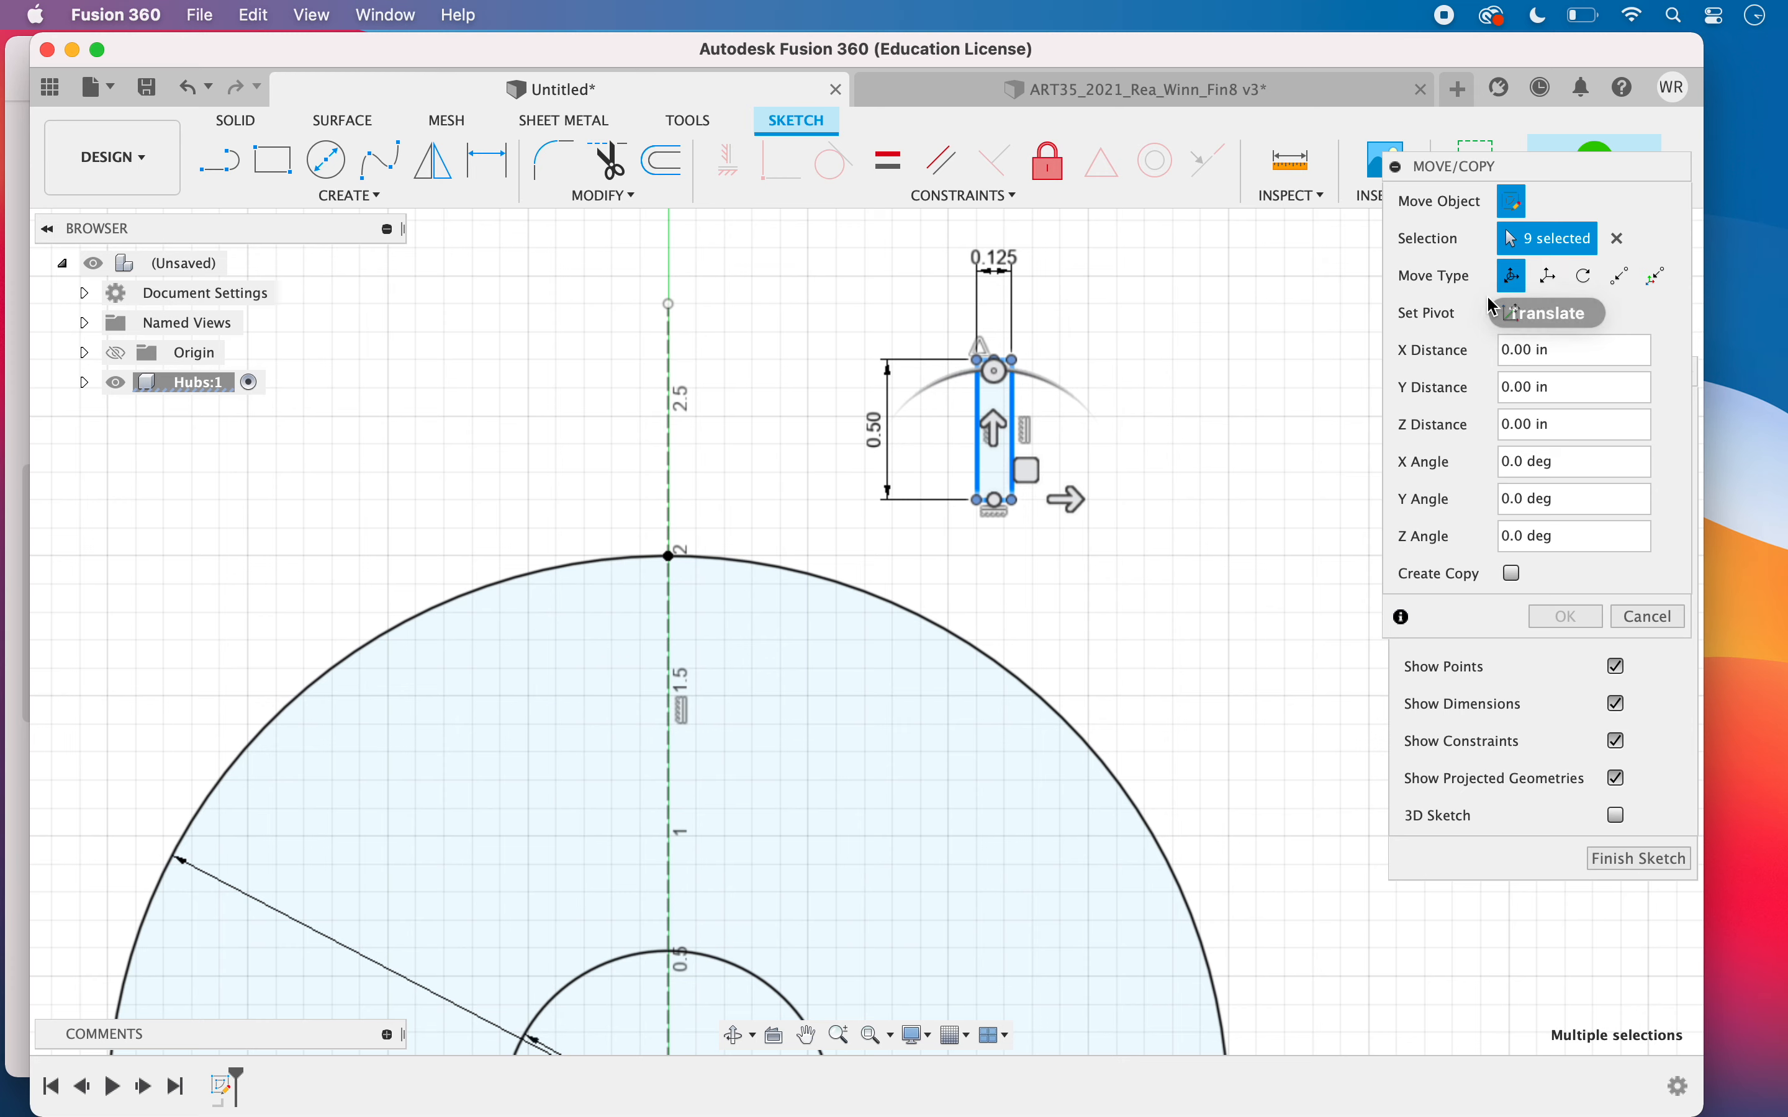
click(1620, 280)
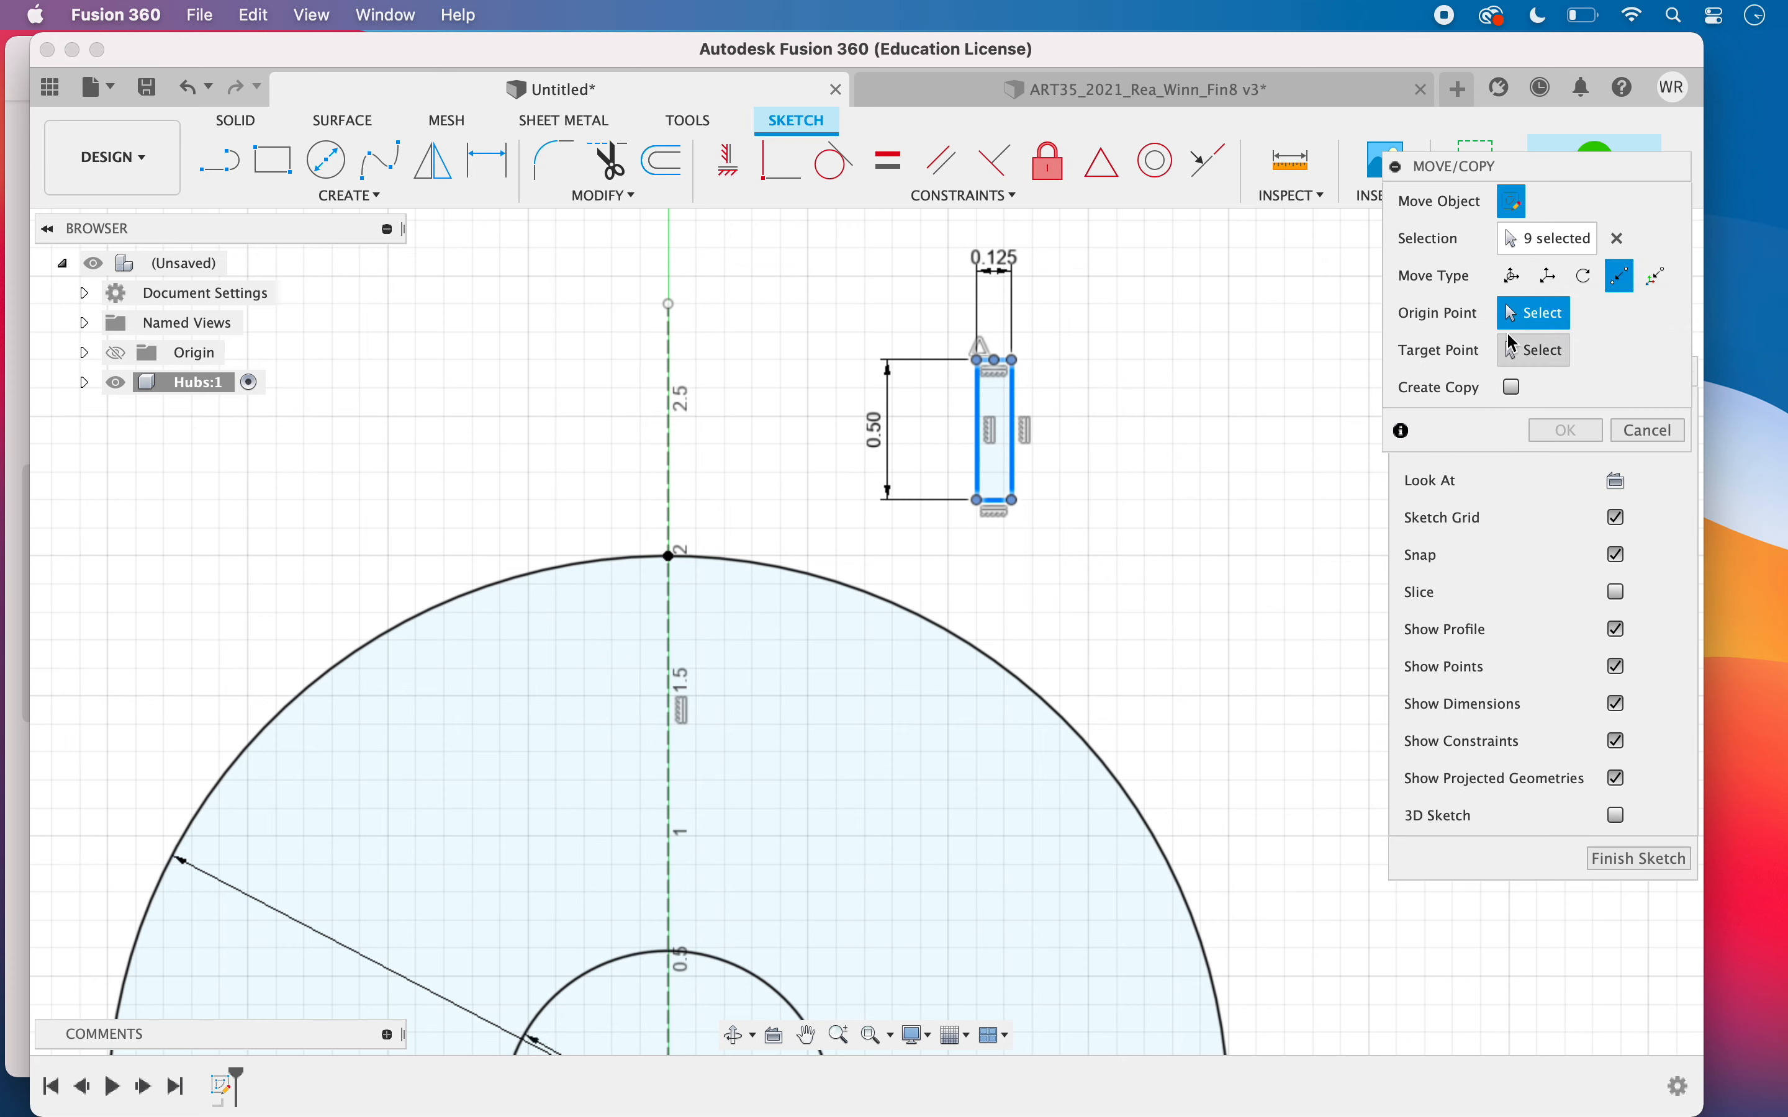
click(994, 360)
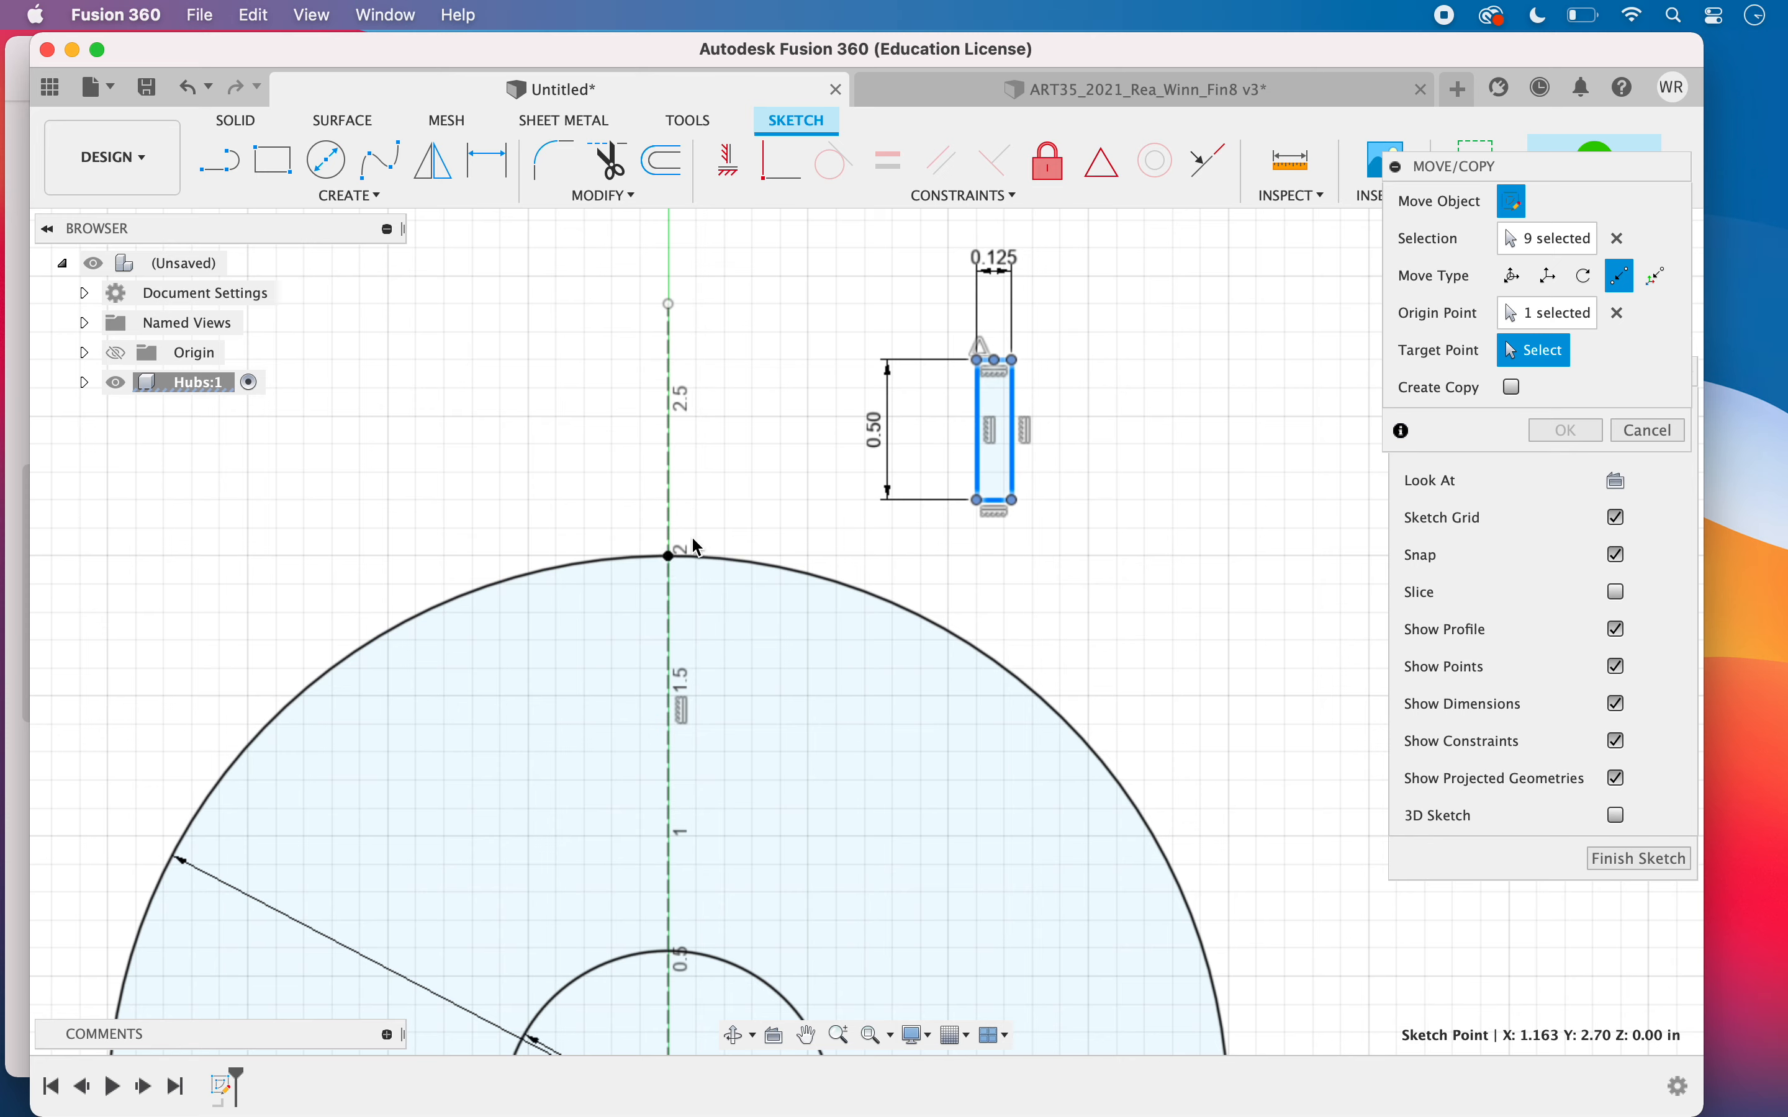
click(669, 555)
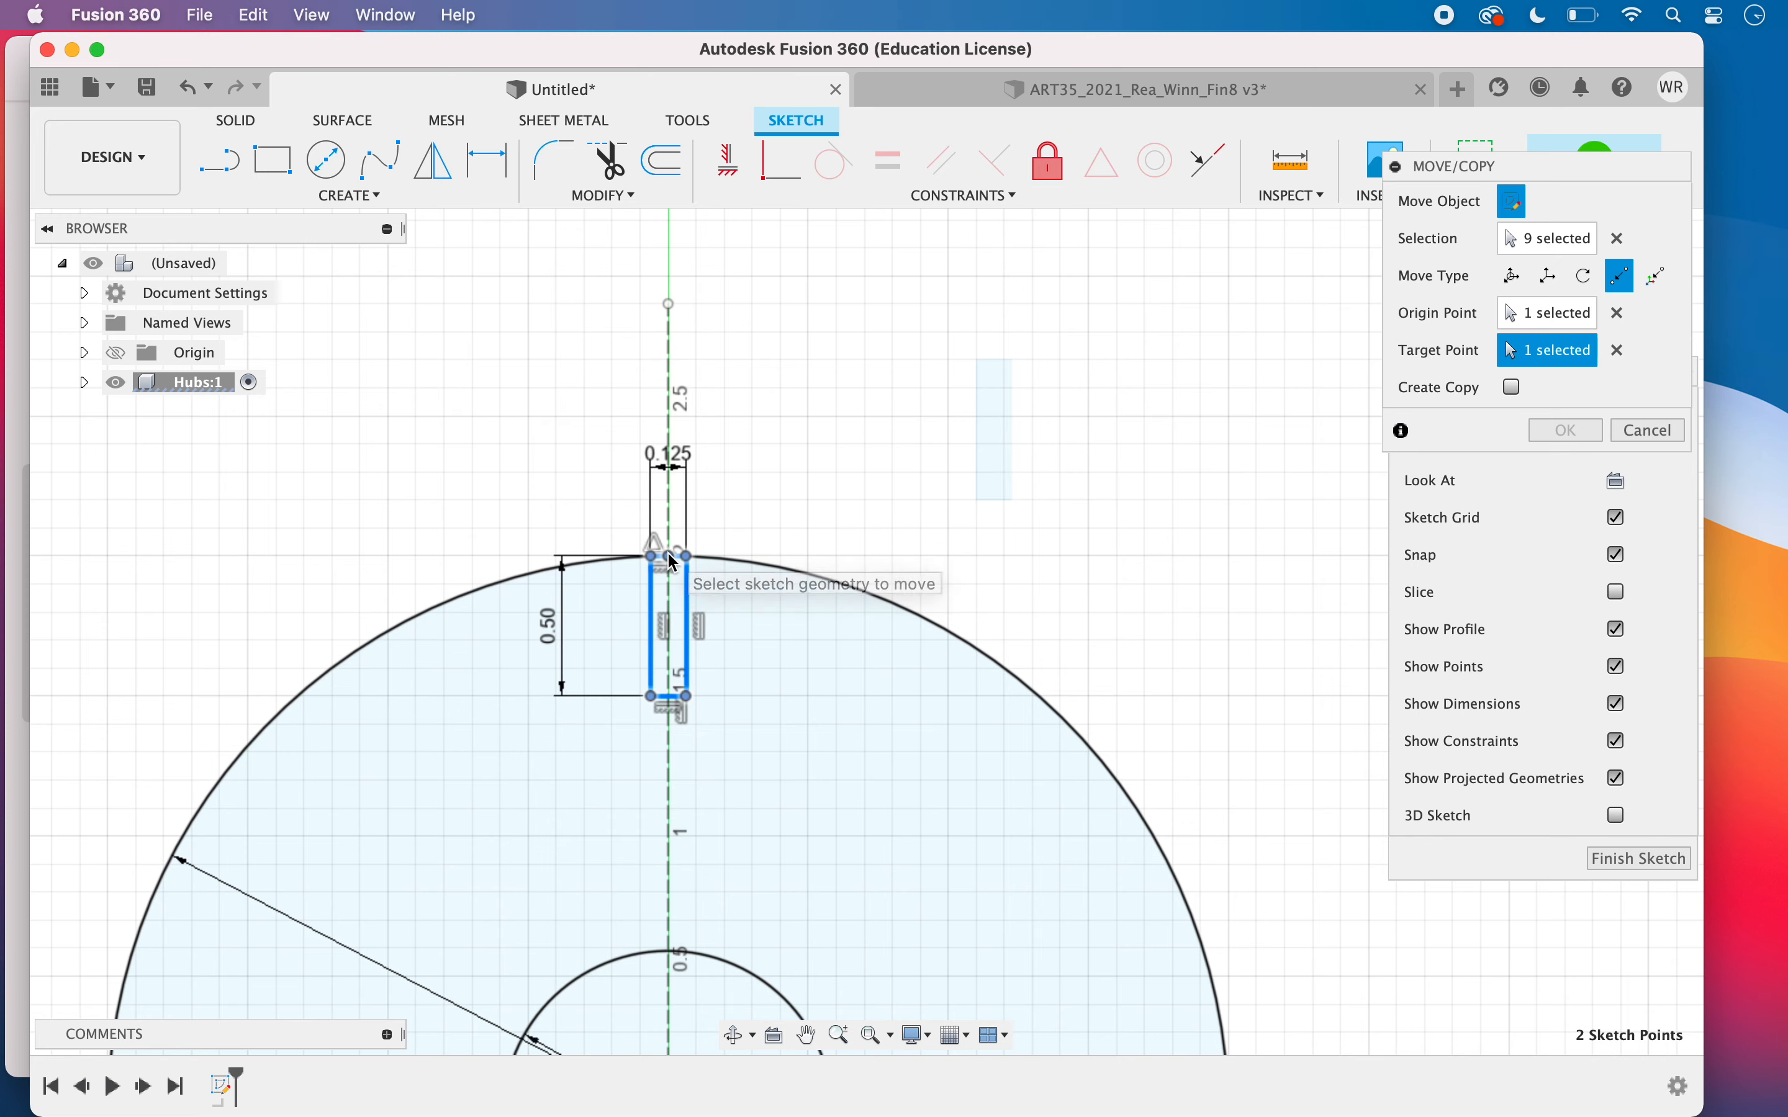
click(1566, 431)
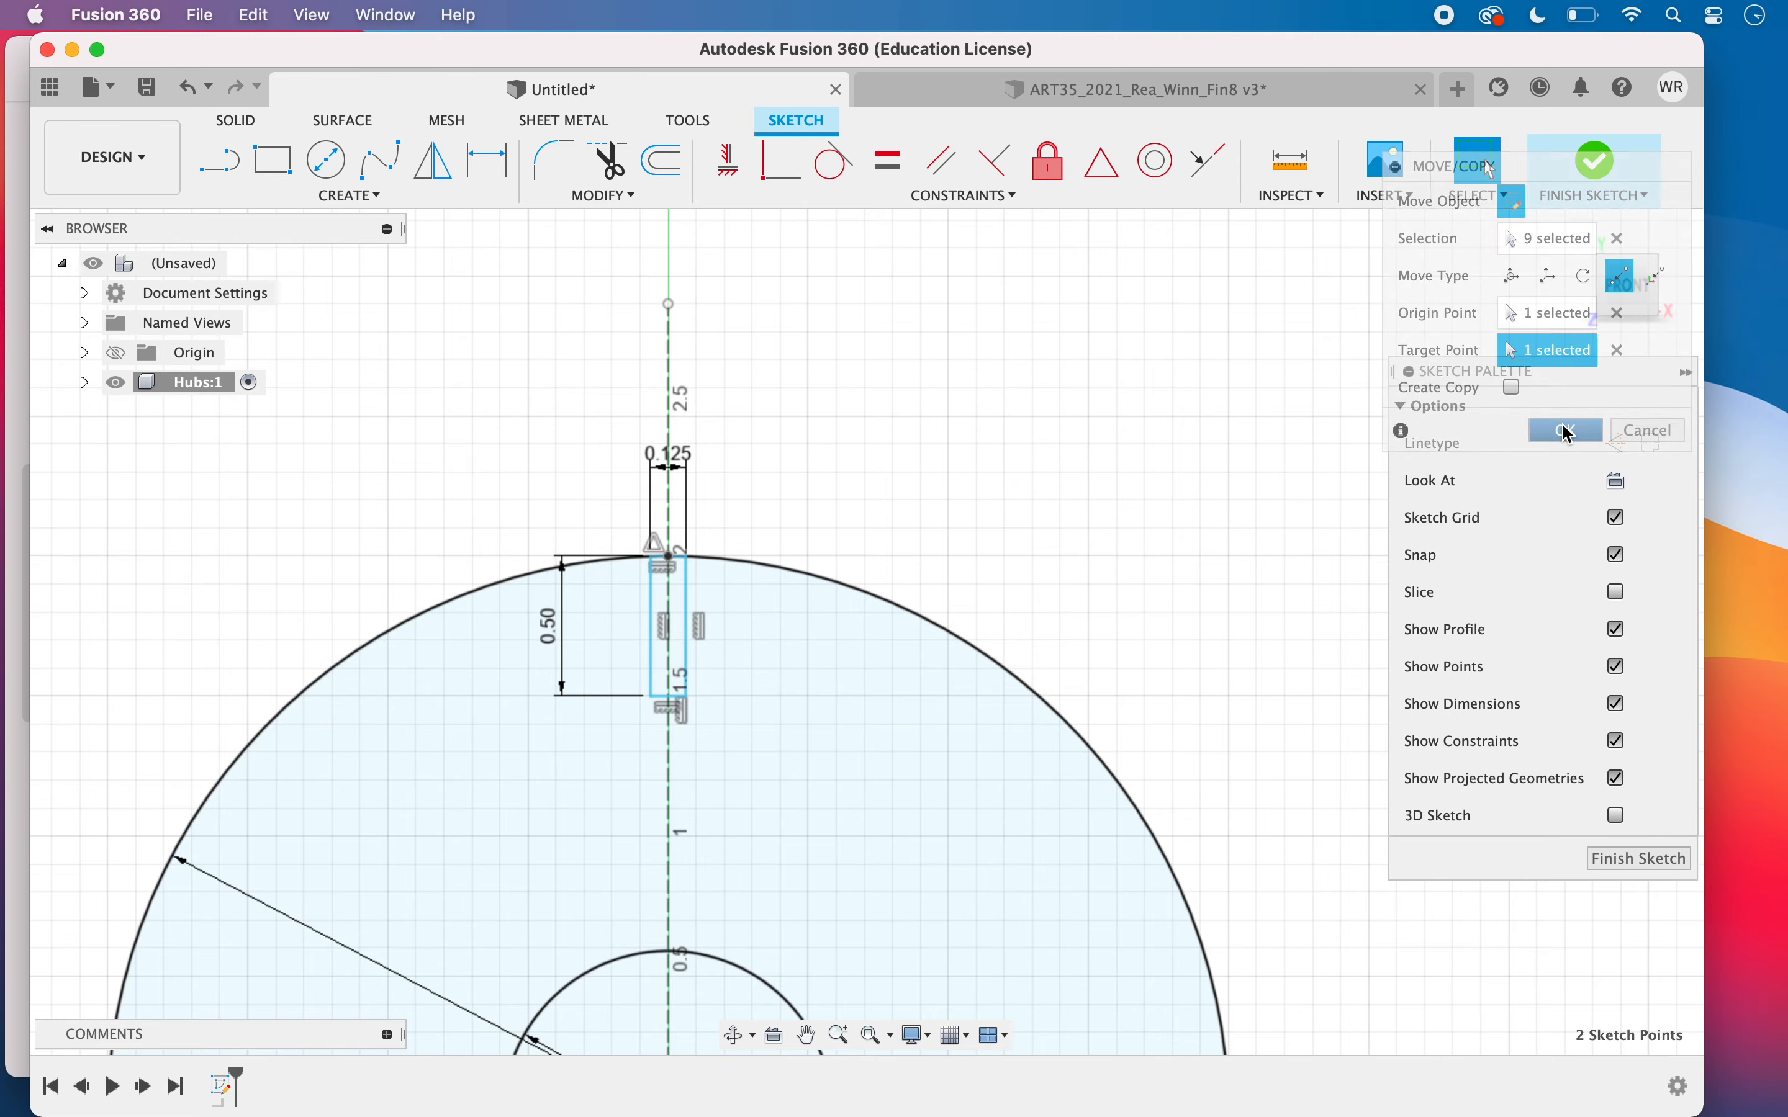
Circular-pattern the notch's two long sides and inner short edge around the origin, with full angular spacing and a quantity of 18
scroll(752, 589, up, 2)
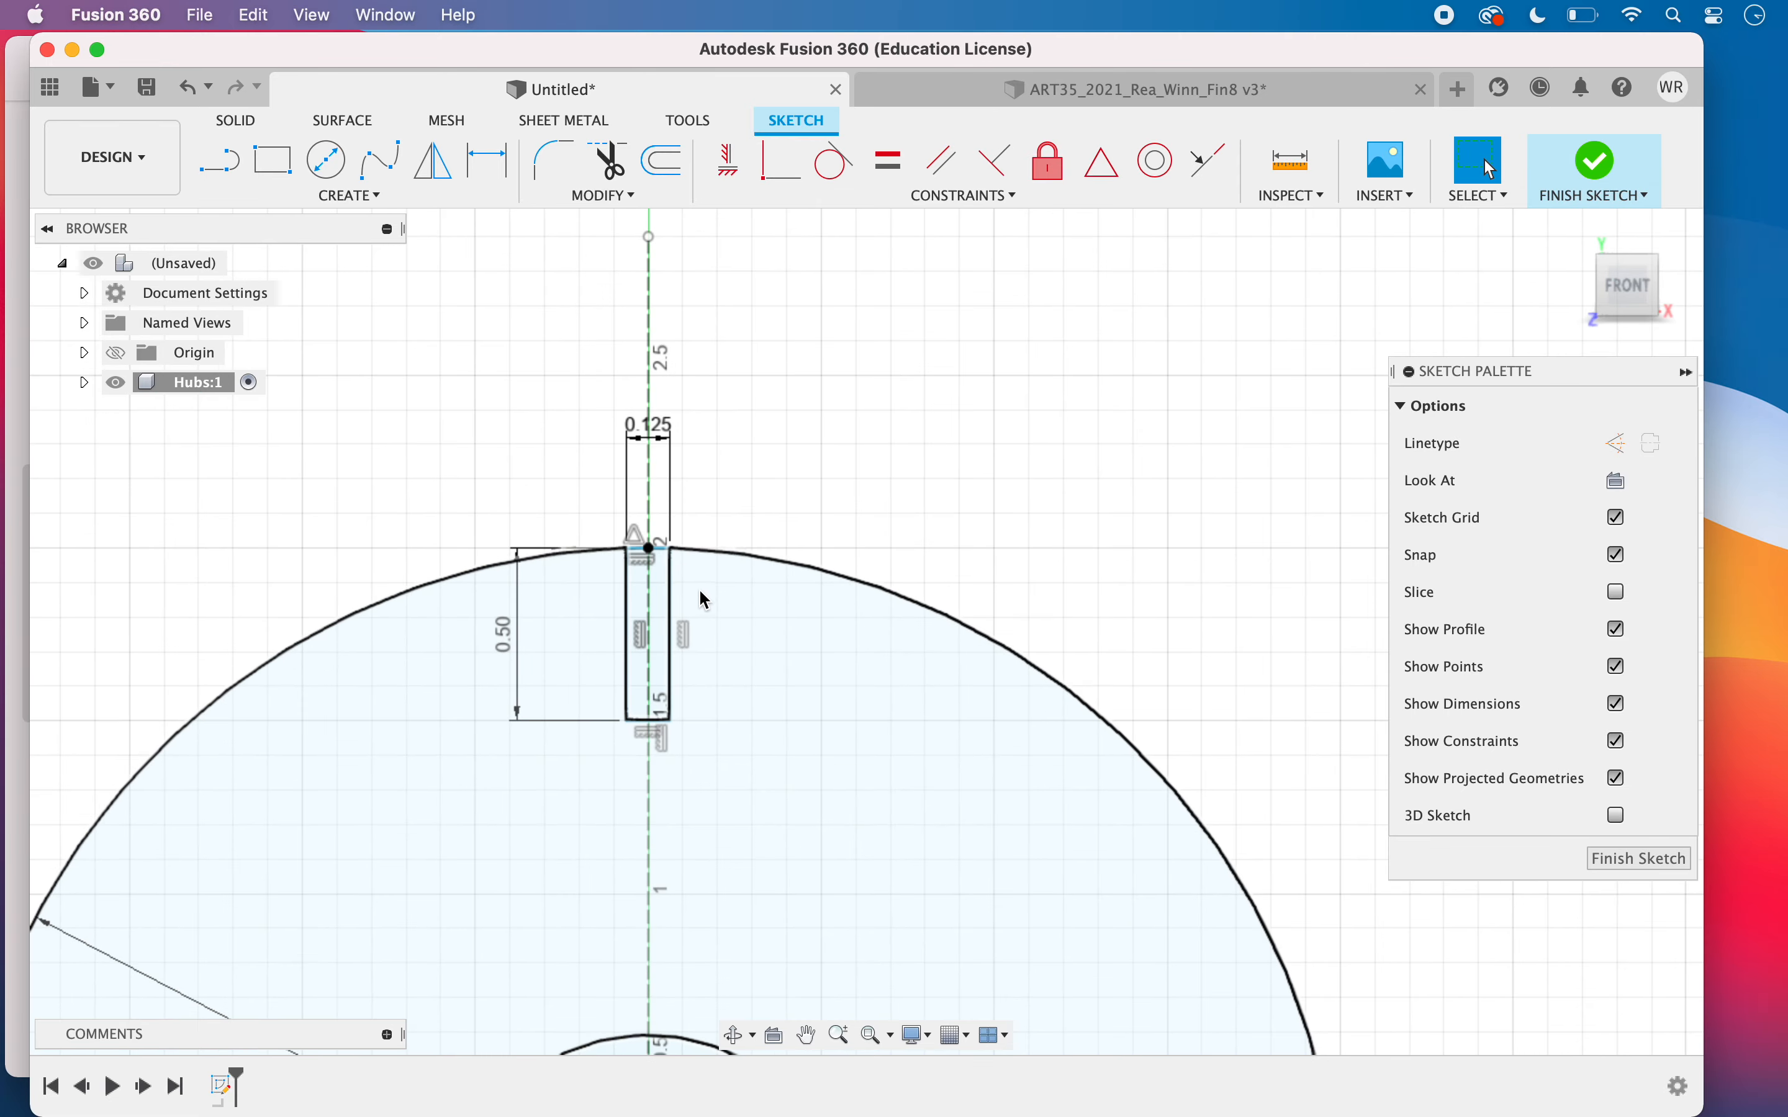
scroll(704, 600, down, 5)
scroll(676, 668, down, 3)
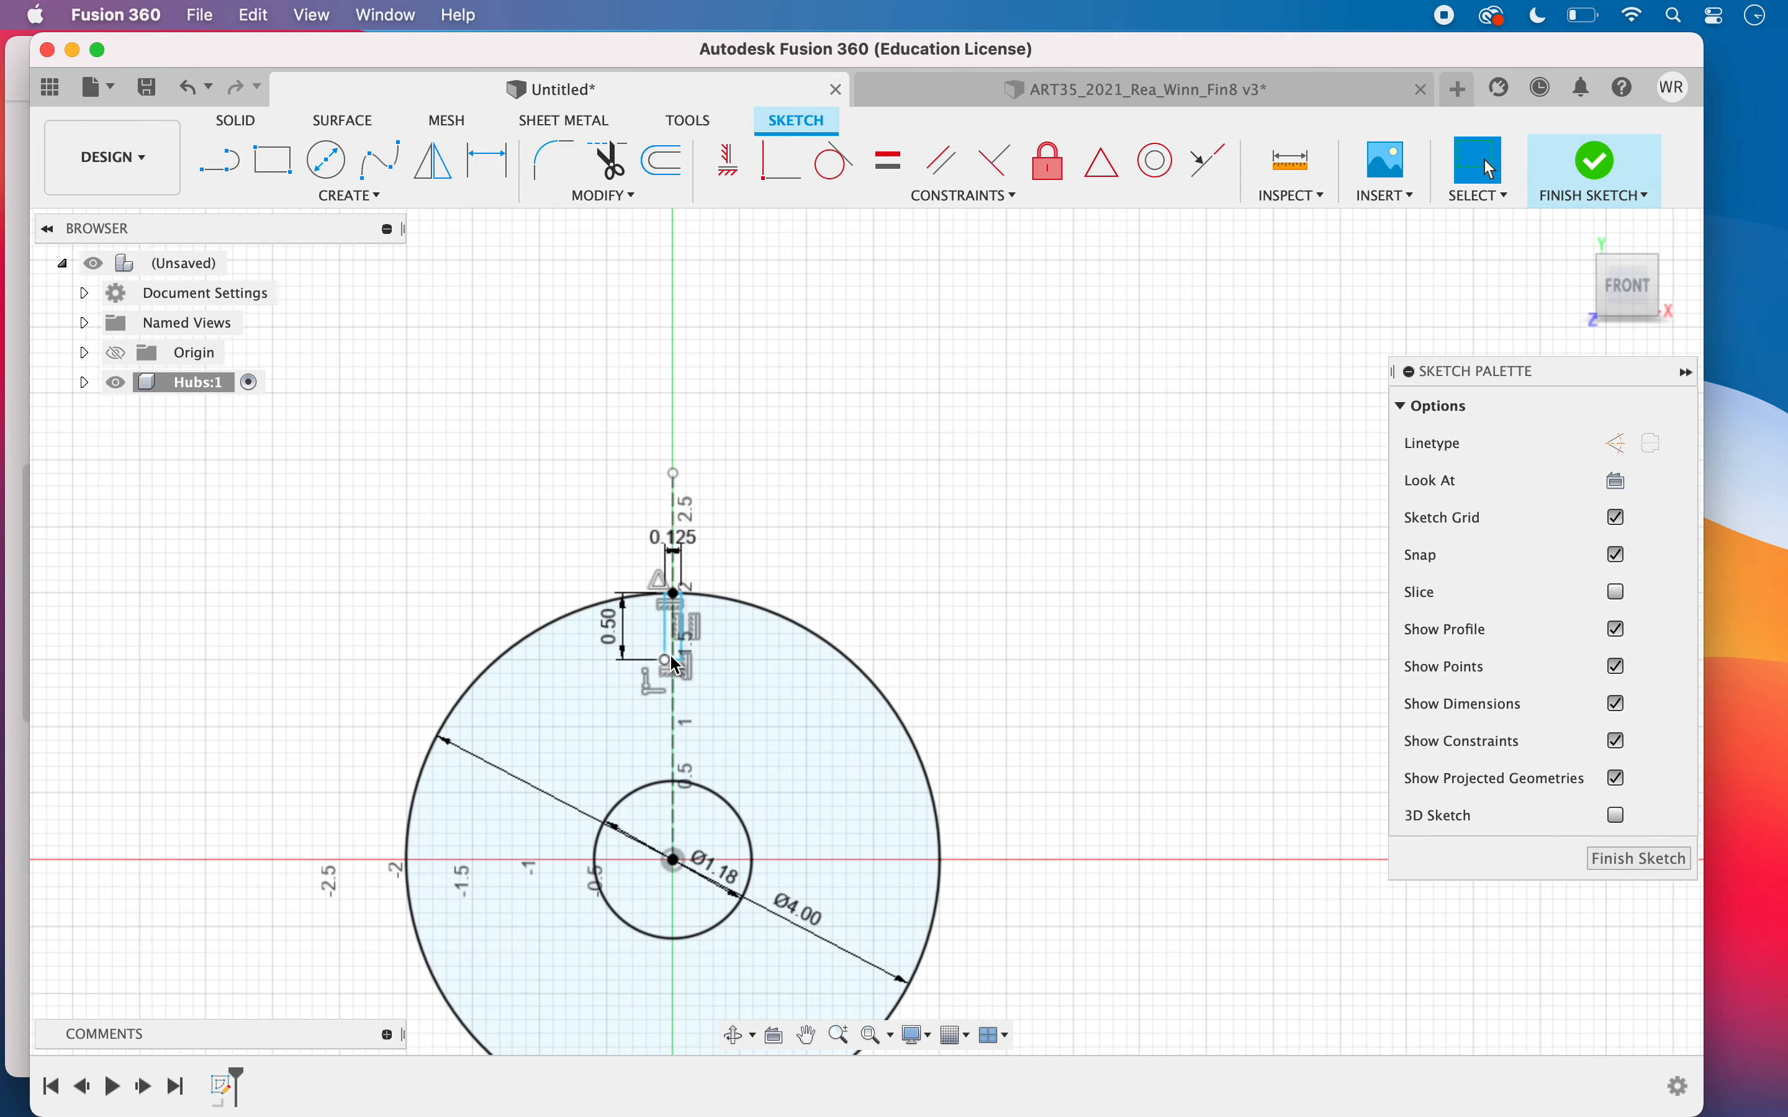
mouse_move(750, 696)
middle_down()
mouse_move(907, 519)
mouse_move(856, 525)
middle_up()
scroll(856, 525, up, 2)
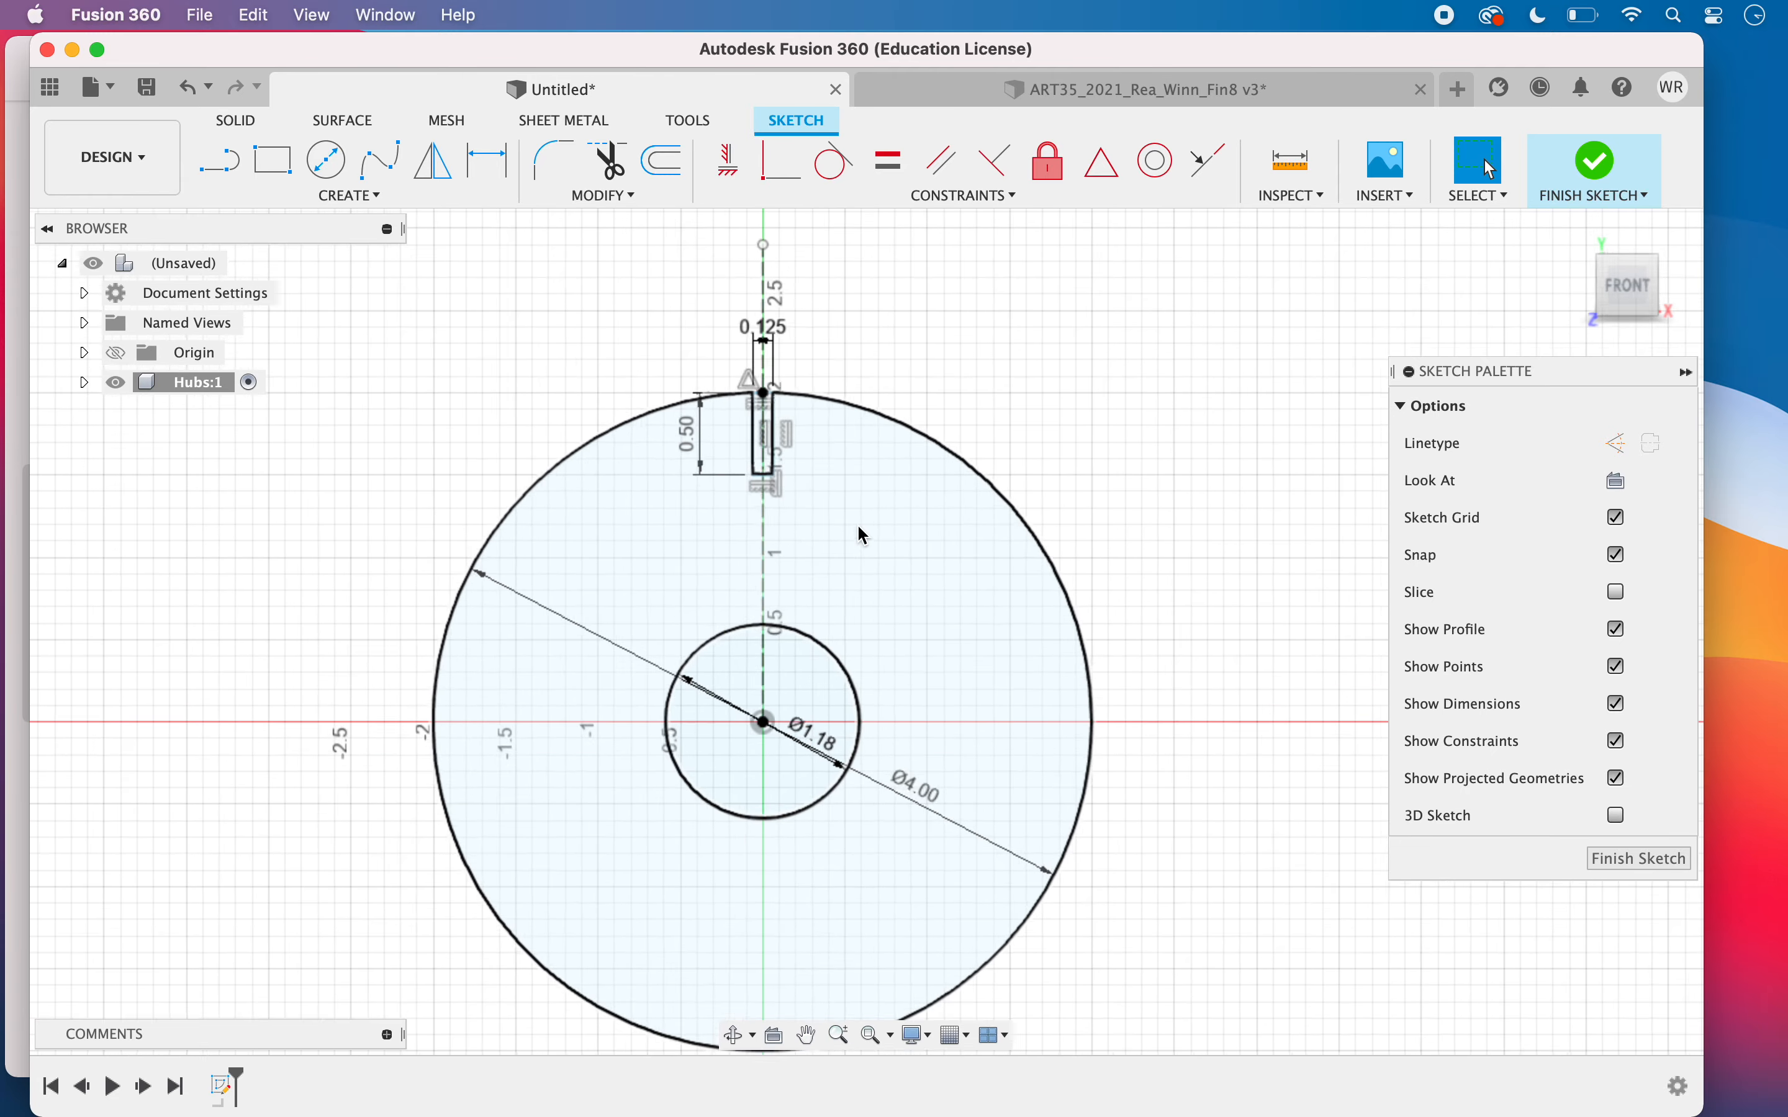
scroll(859, 526, up, 2)
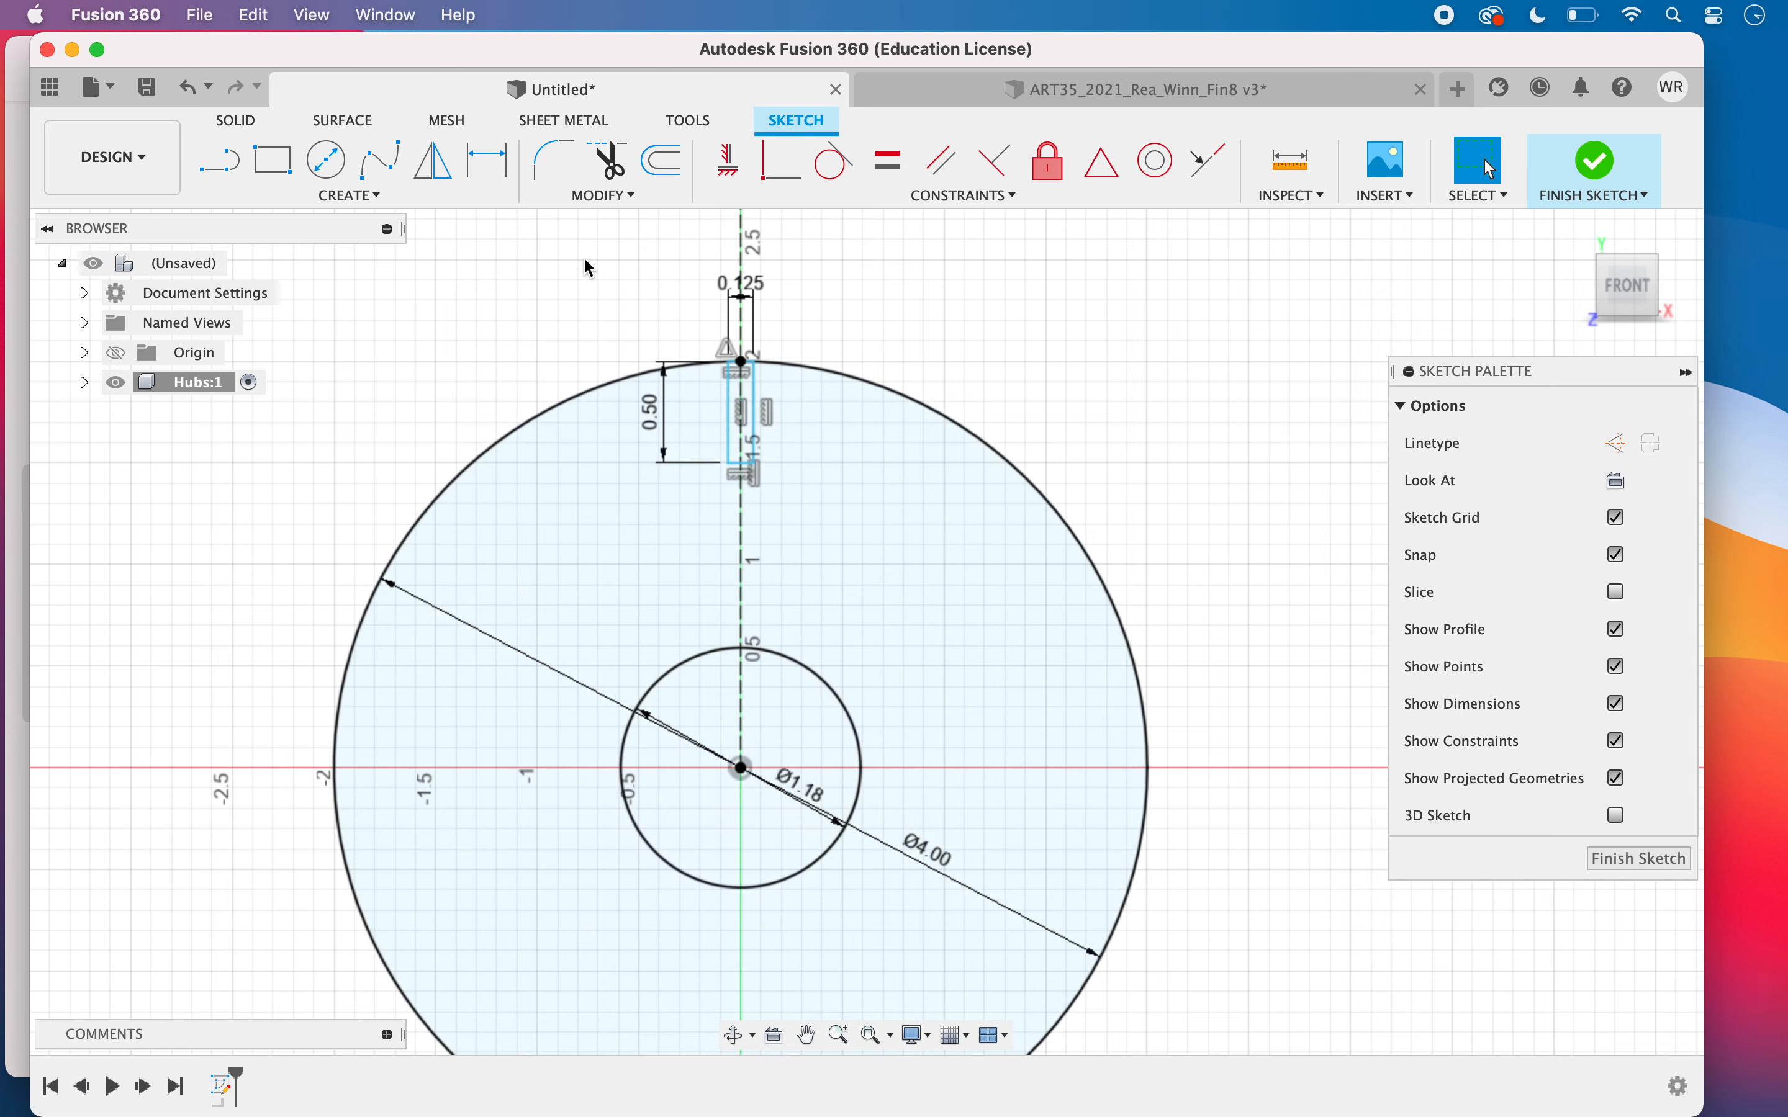
click(347, 198)
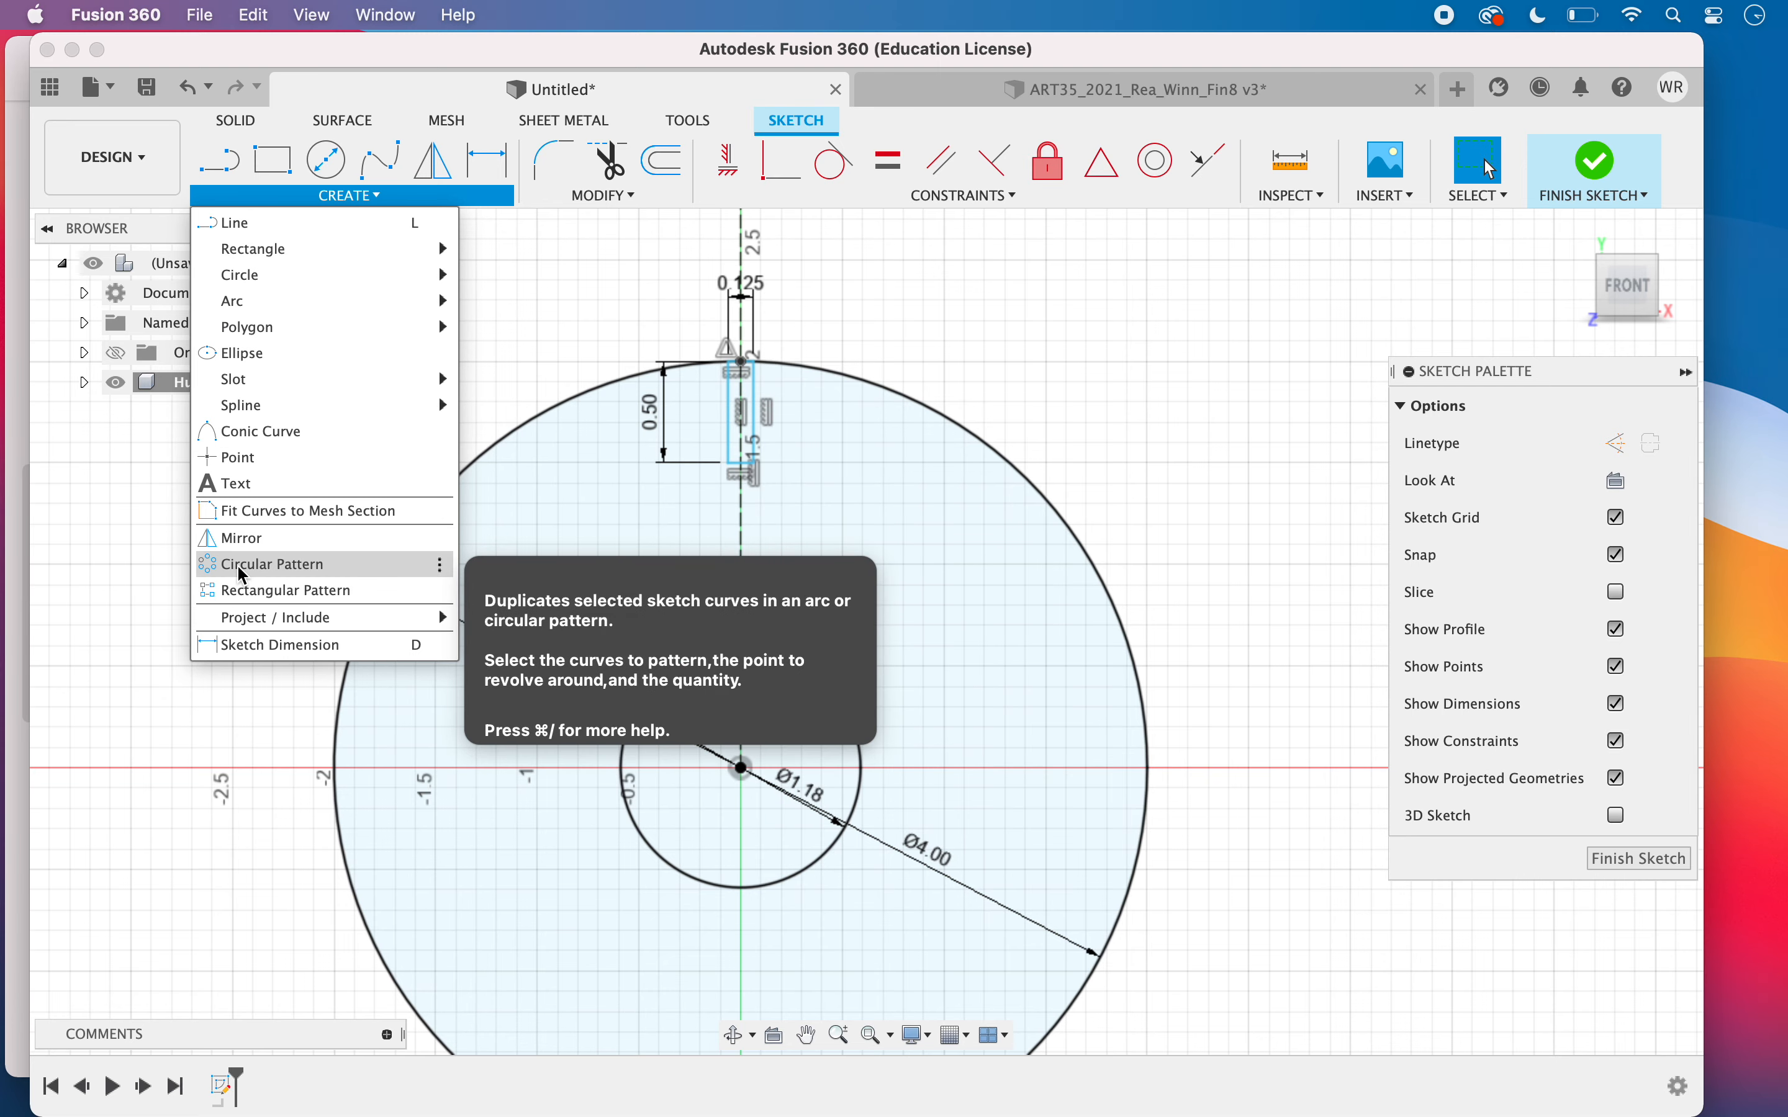
click(248, 573)
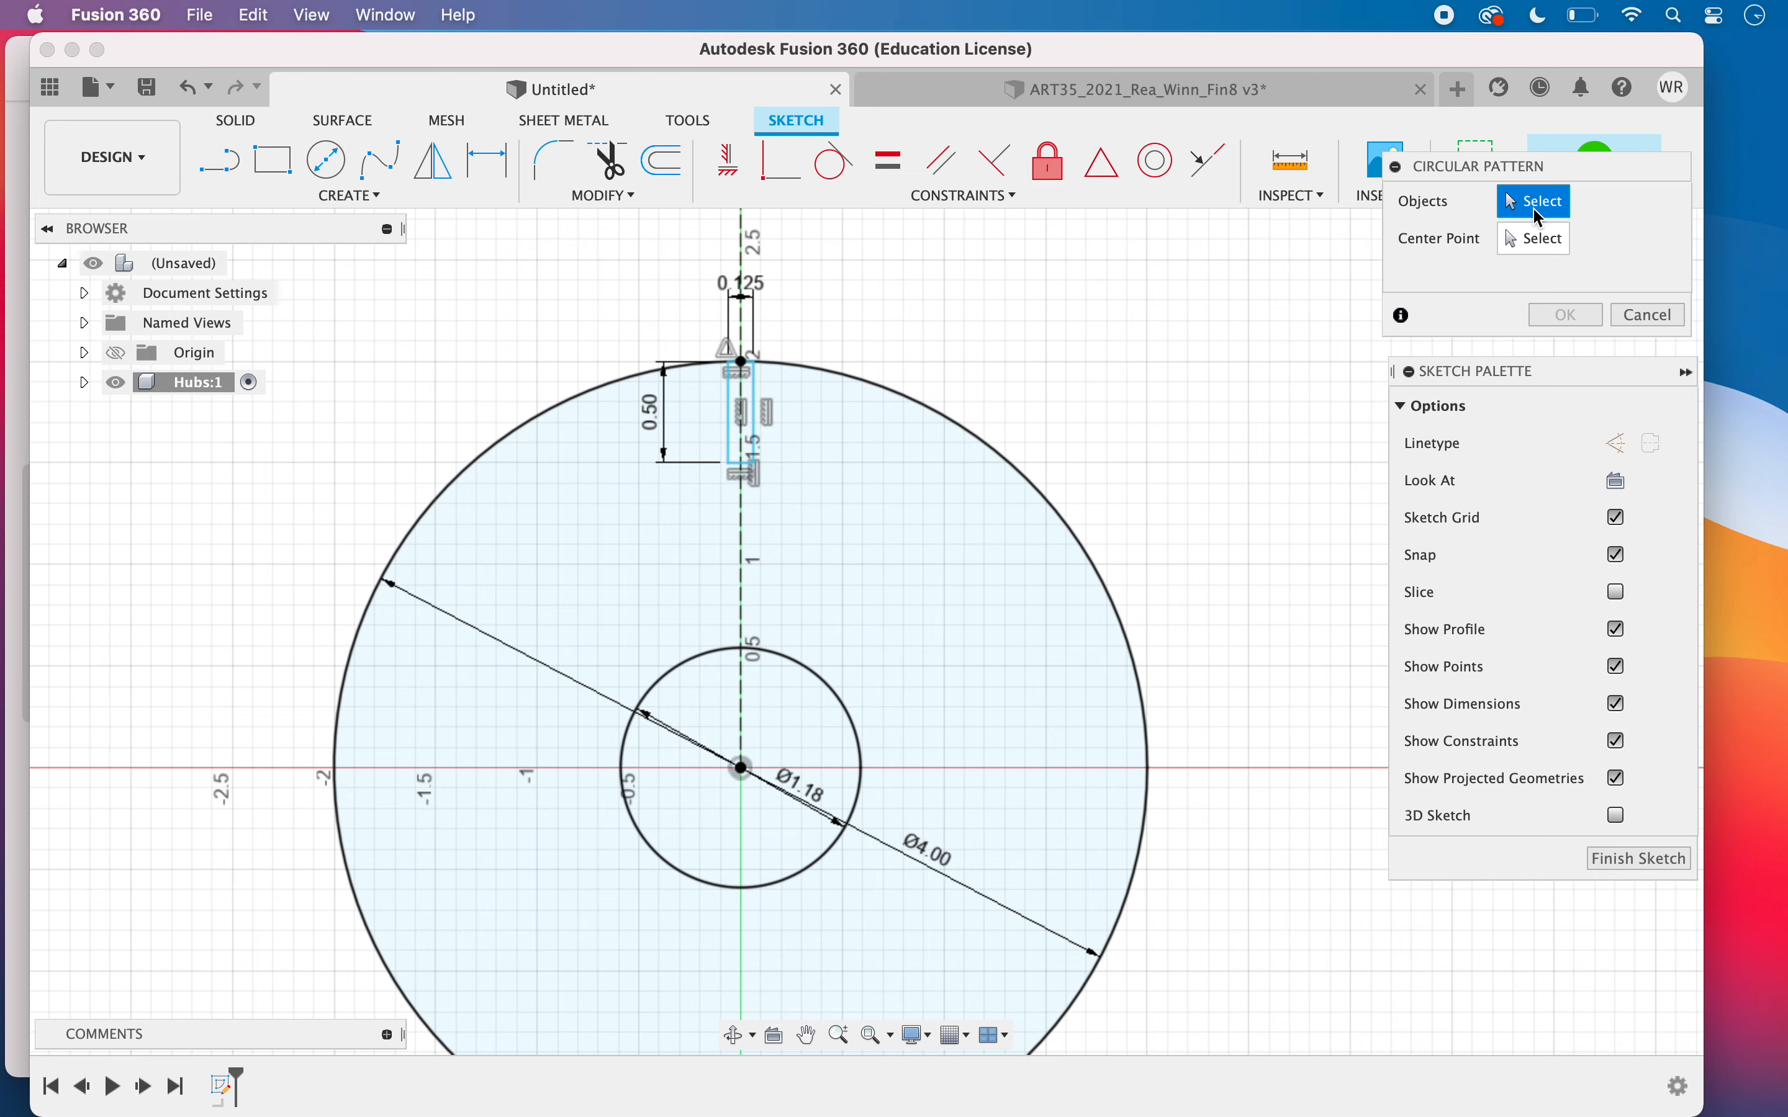
click(730, 435)
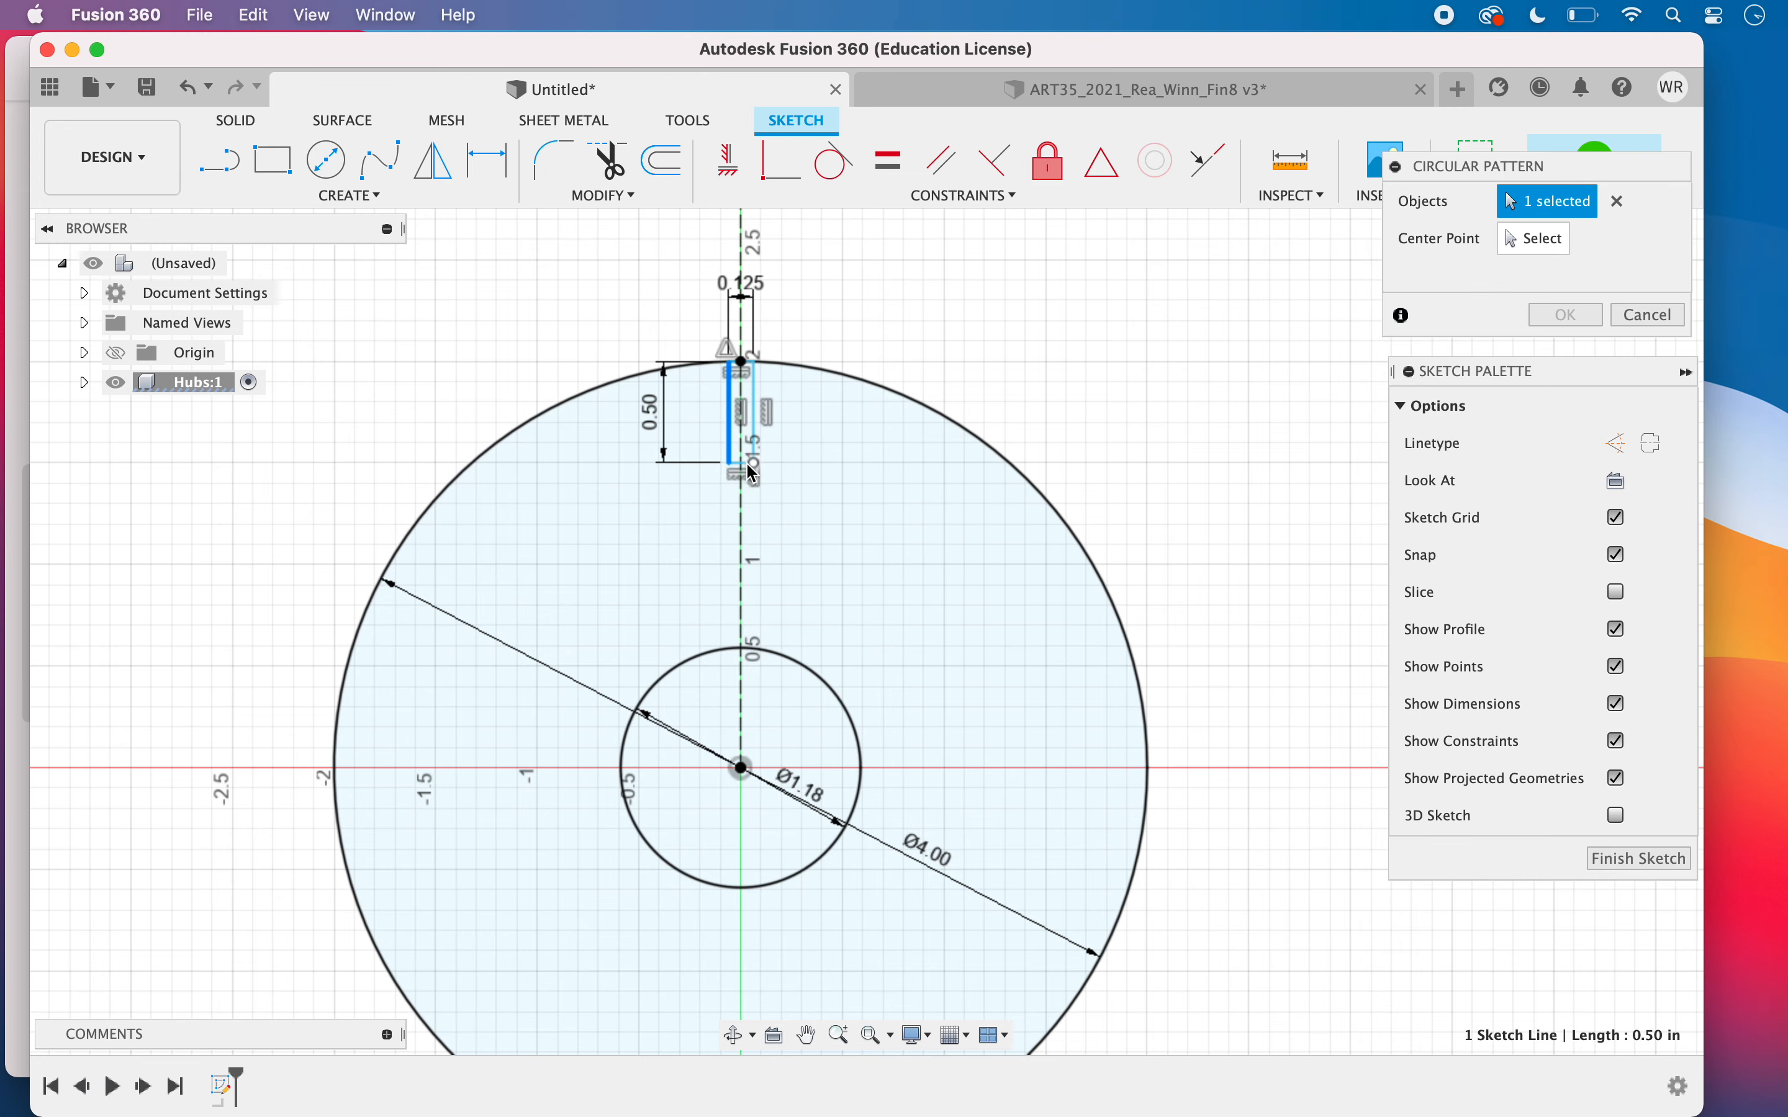
scroll(742, 464, up, 3)
click(743, 456)
click(761, 423)
click(1546, 247)
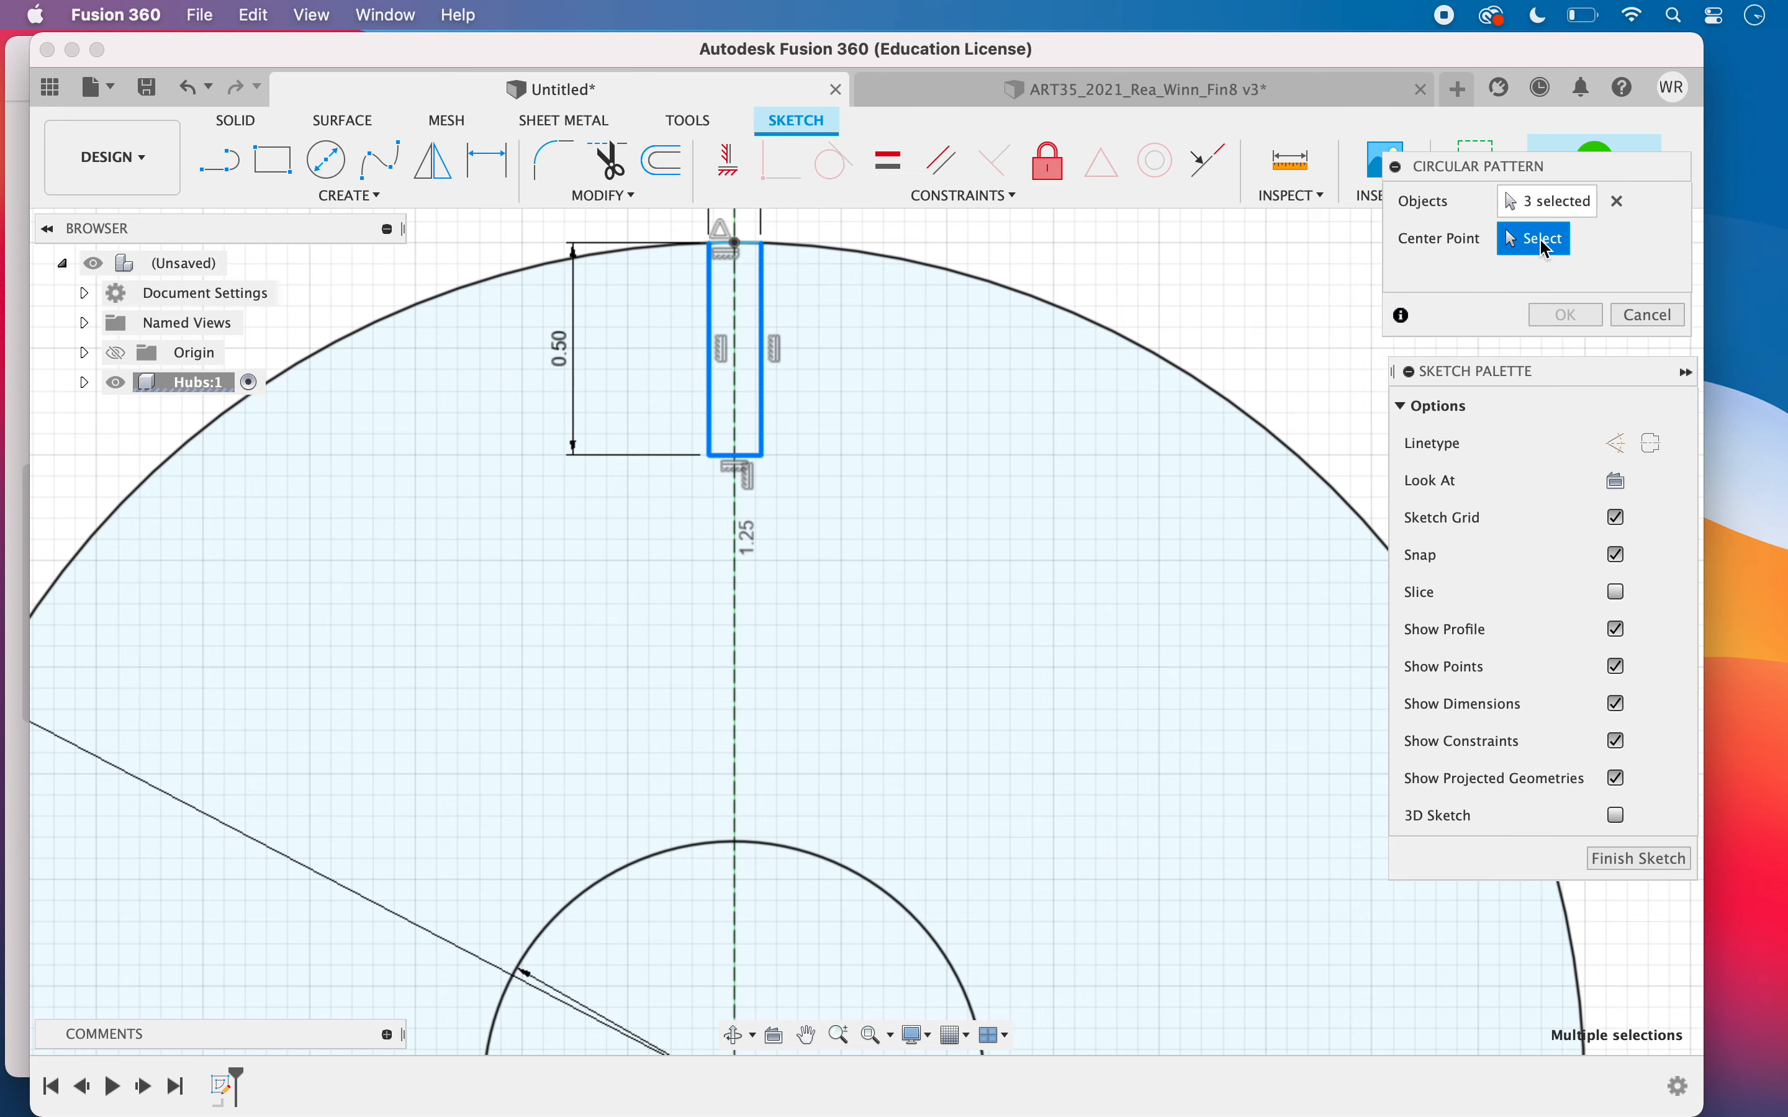
scroll(993, 802, down, 3)
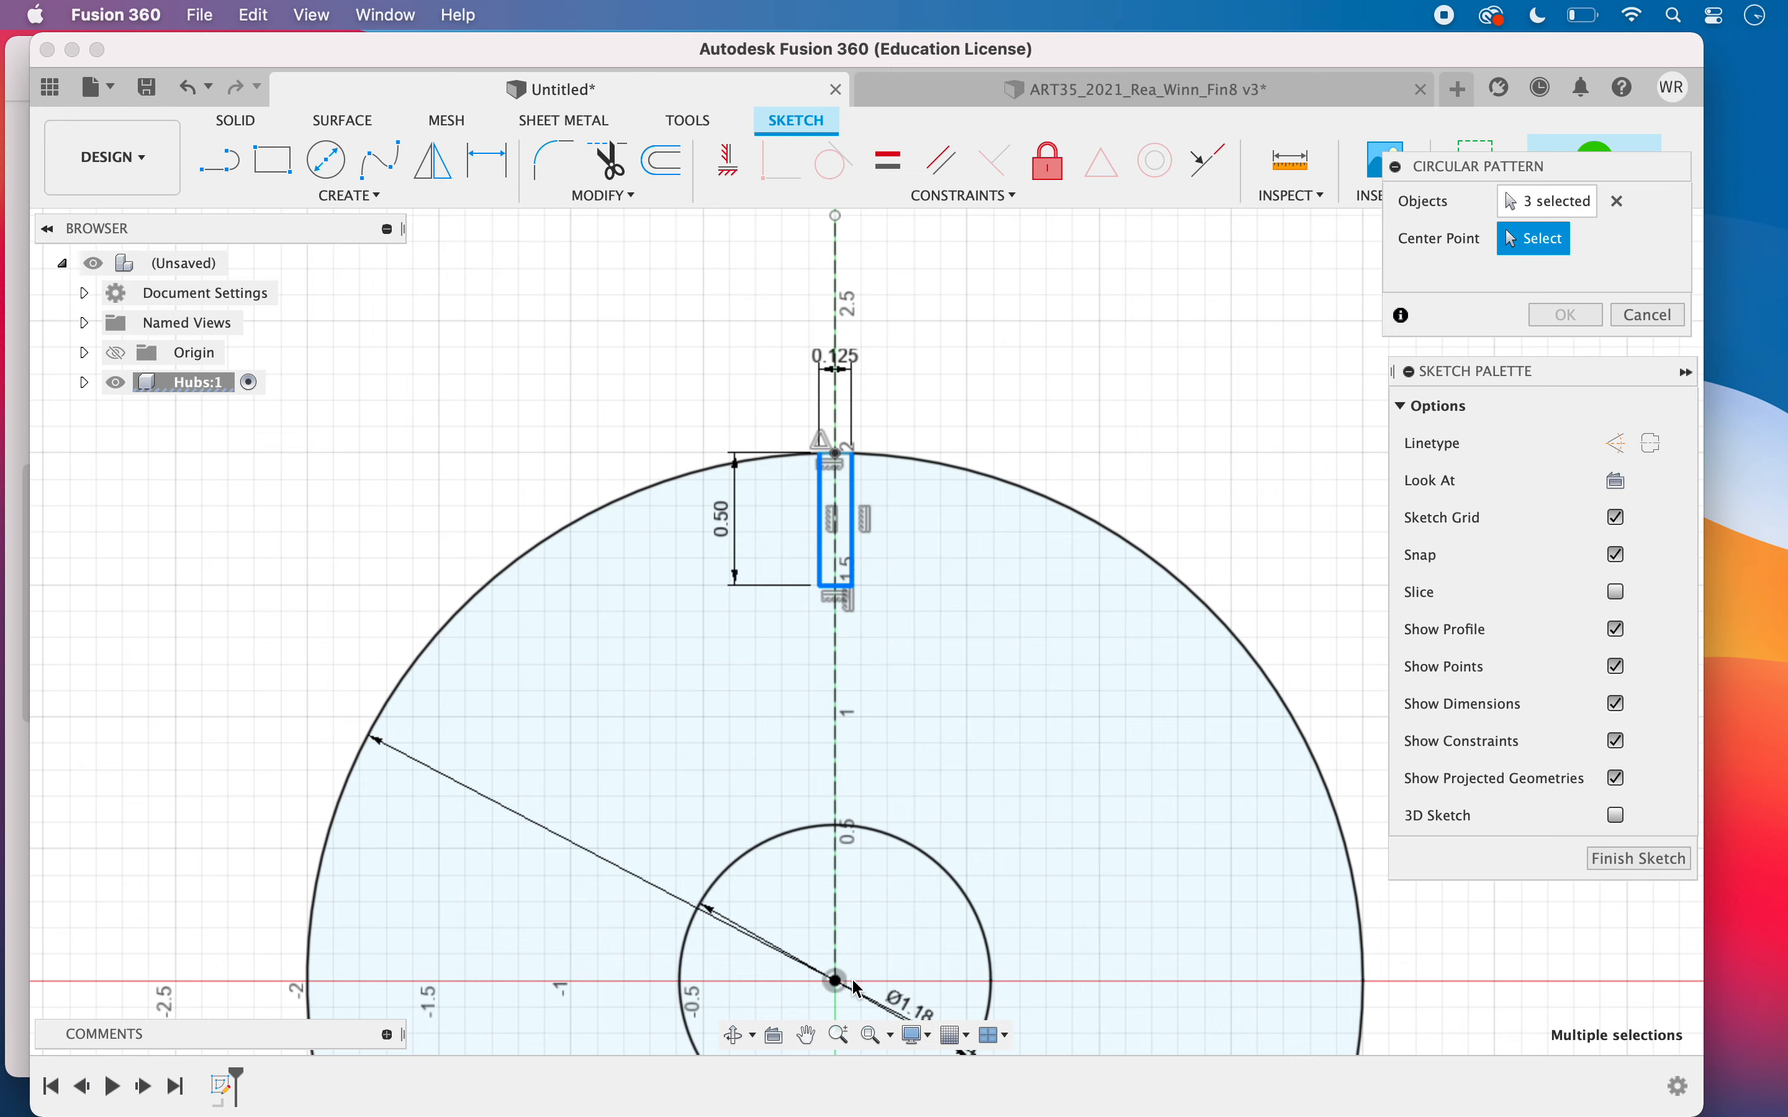
click(837, 981)
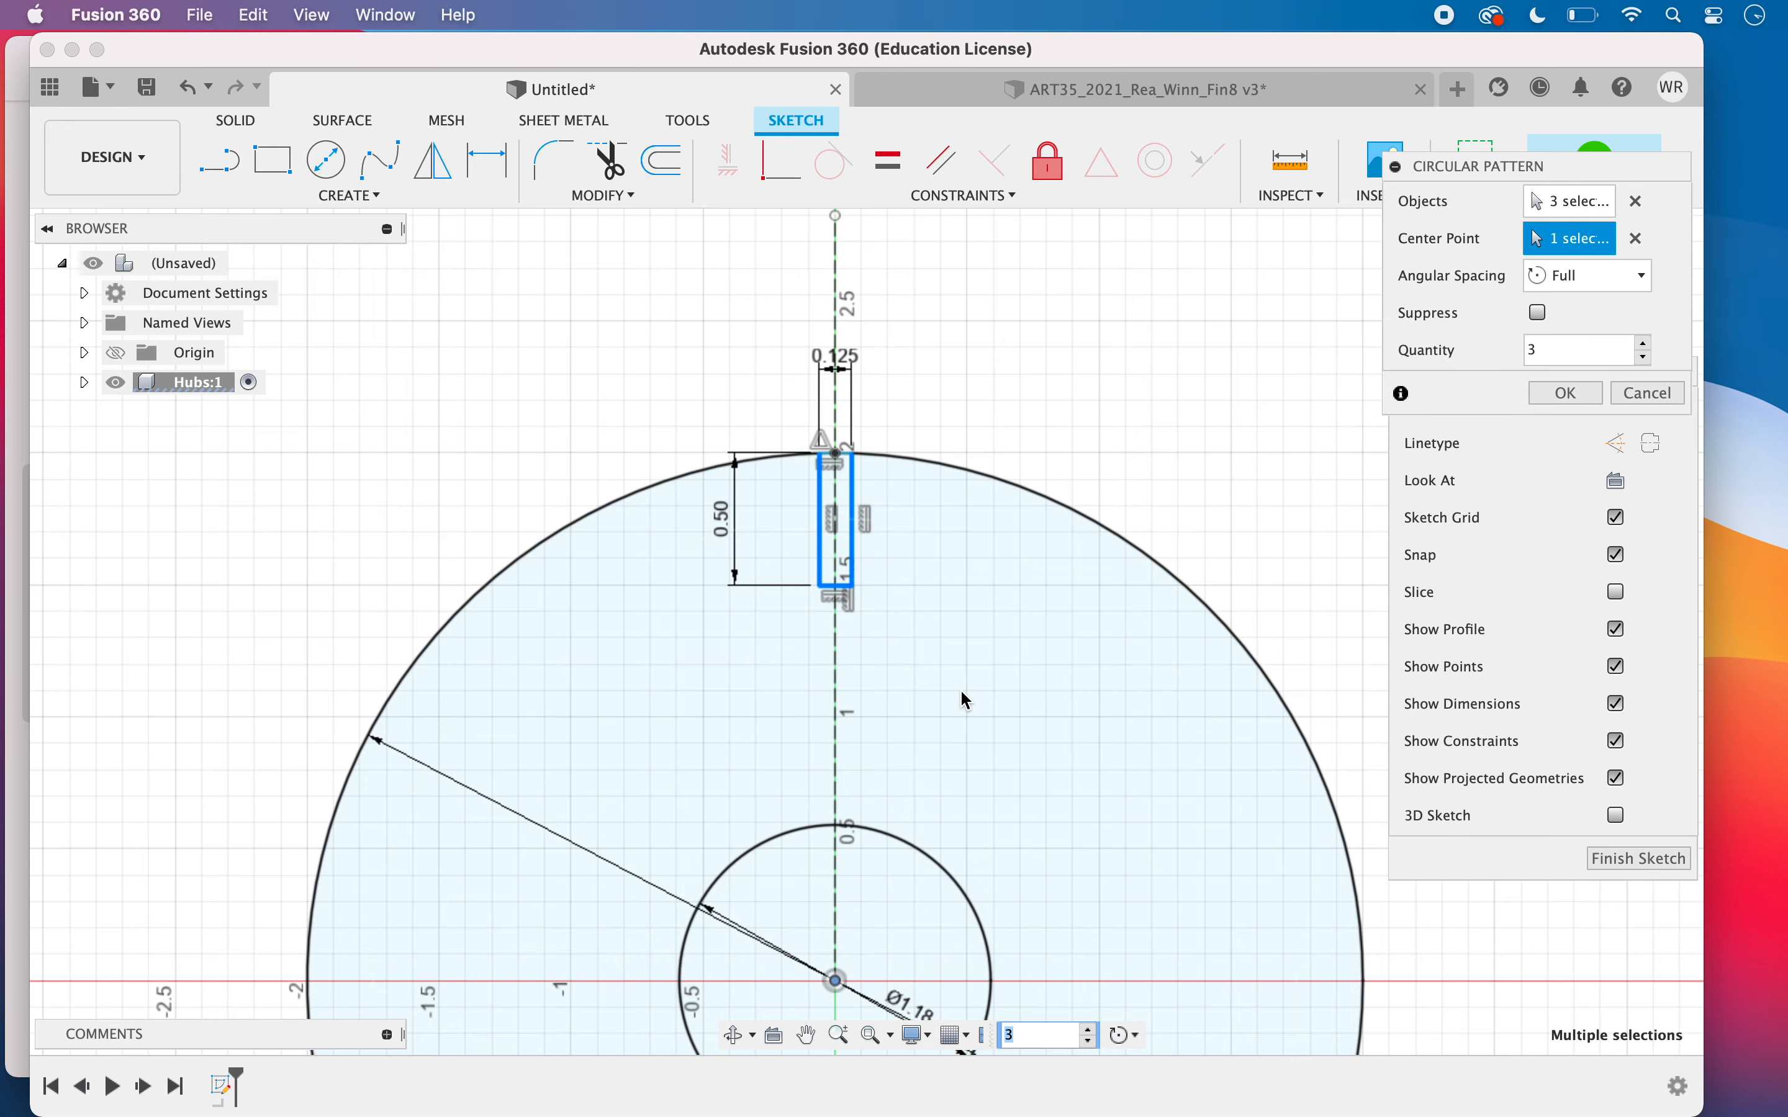
scroll(964, 695, down, 5)
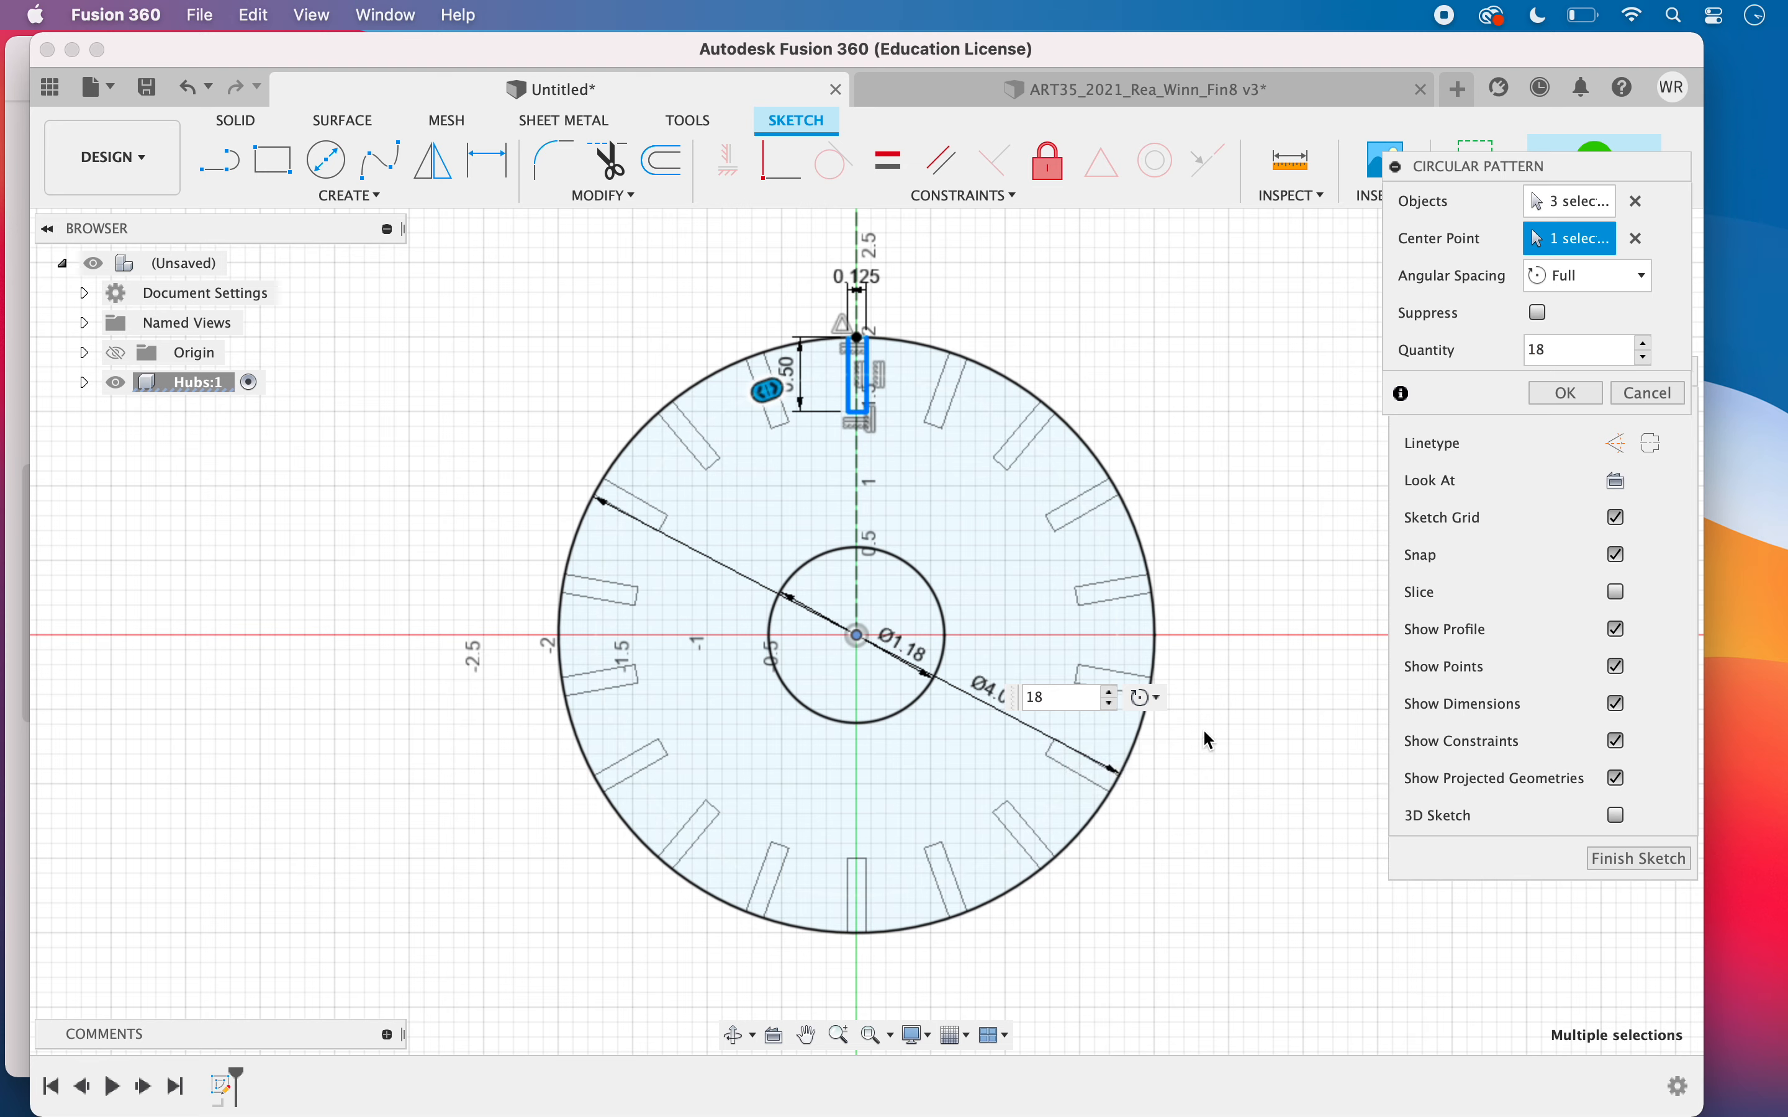
click(1586, 396)
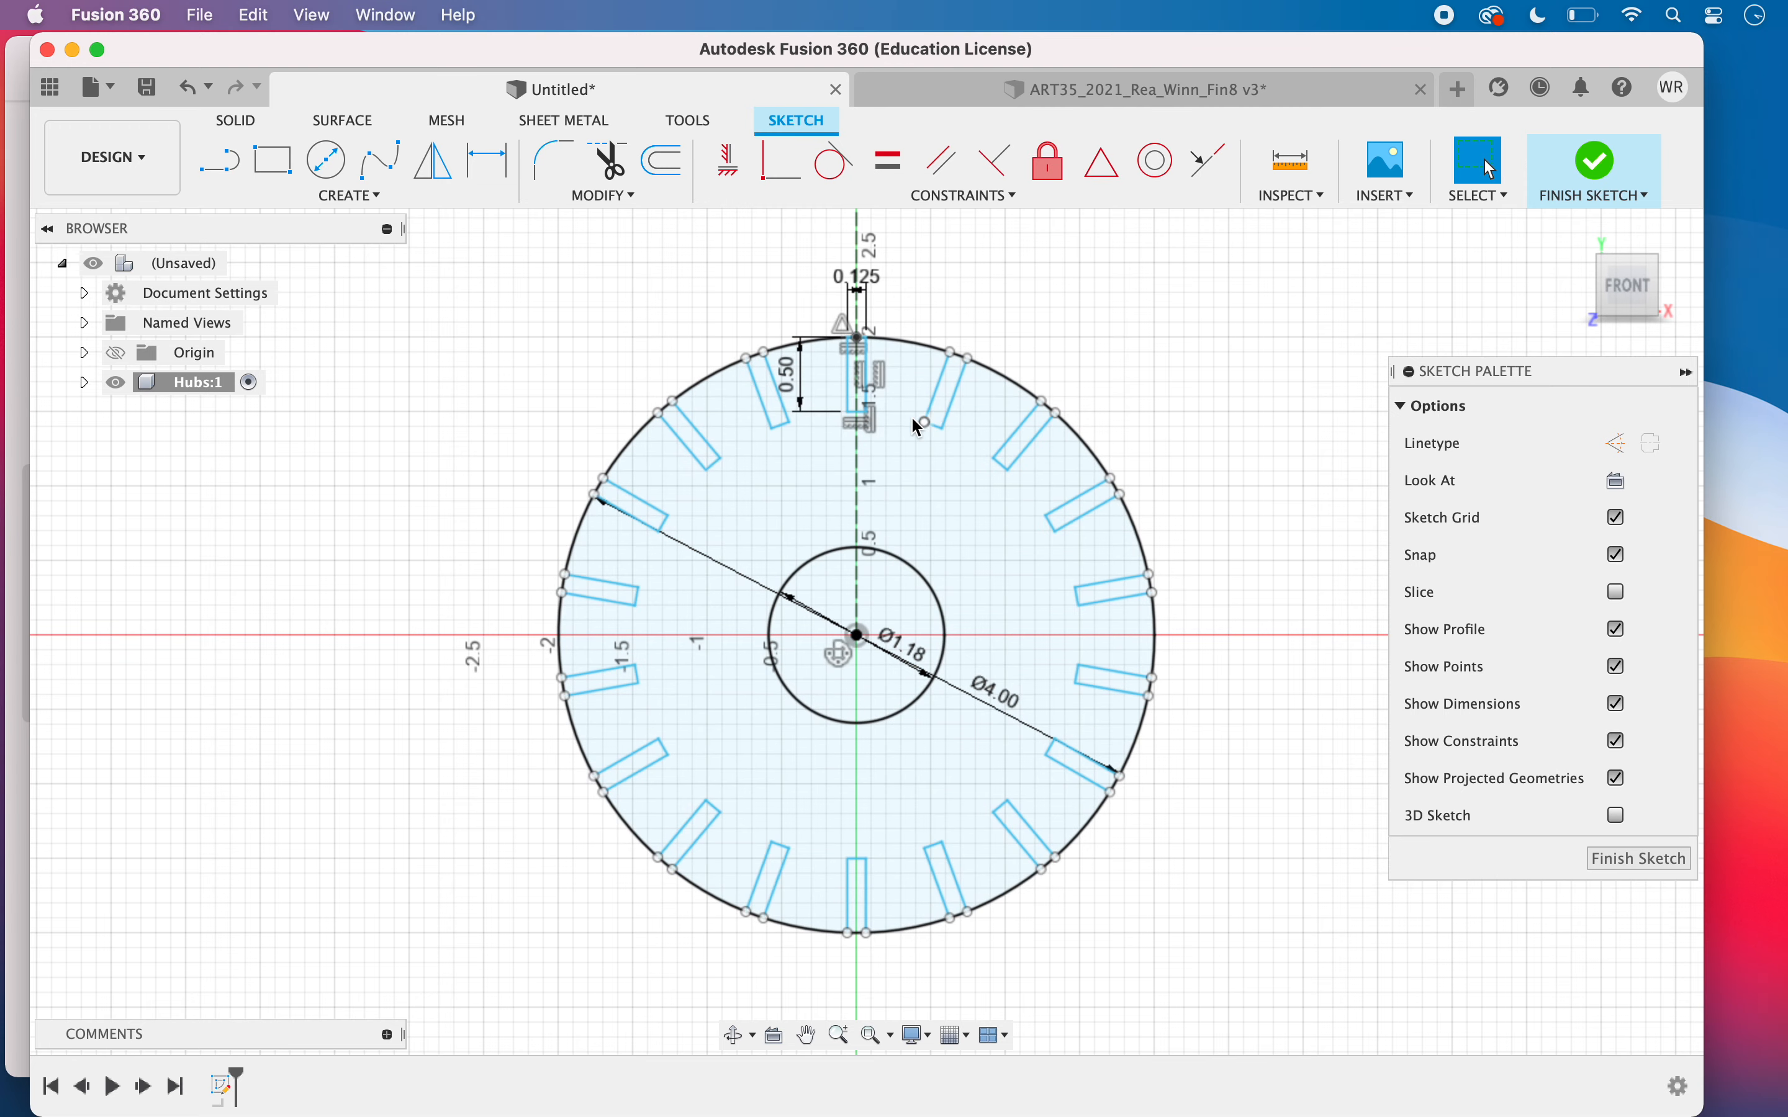
key(Escape)
click(793, 485)
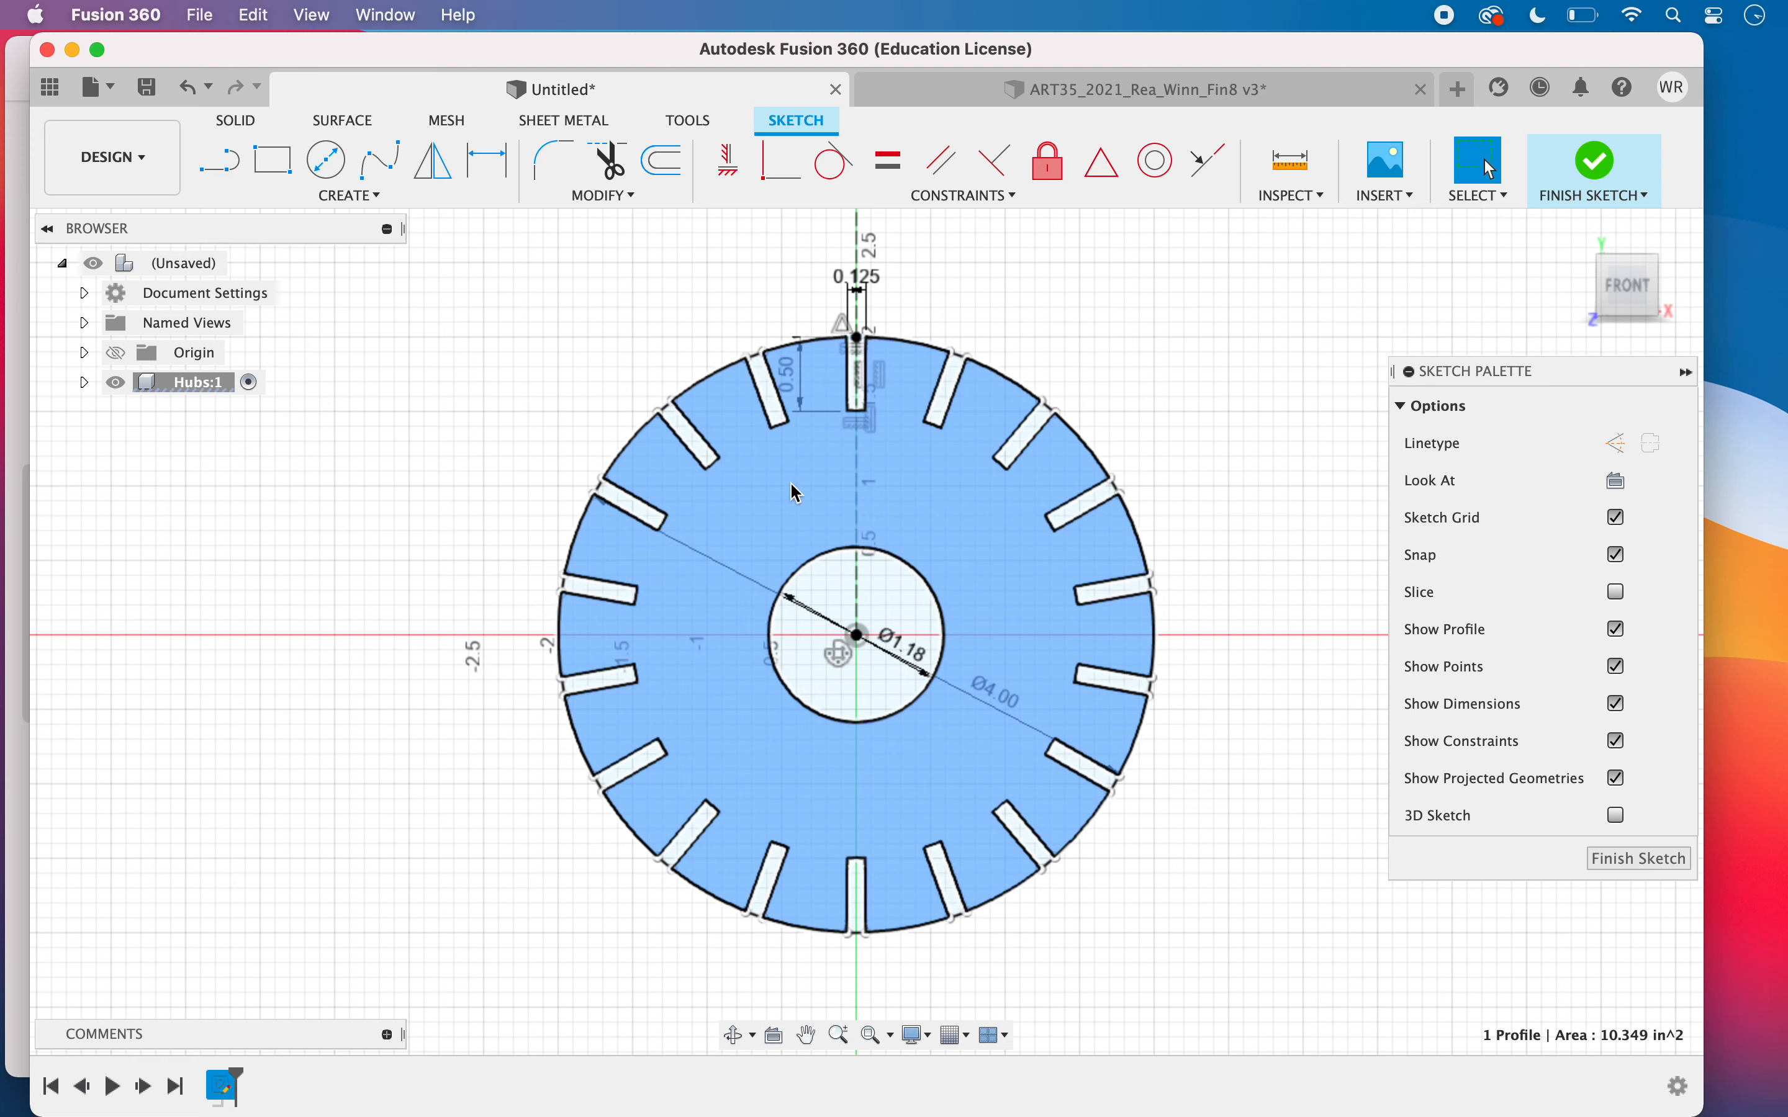
click(1243, 480)
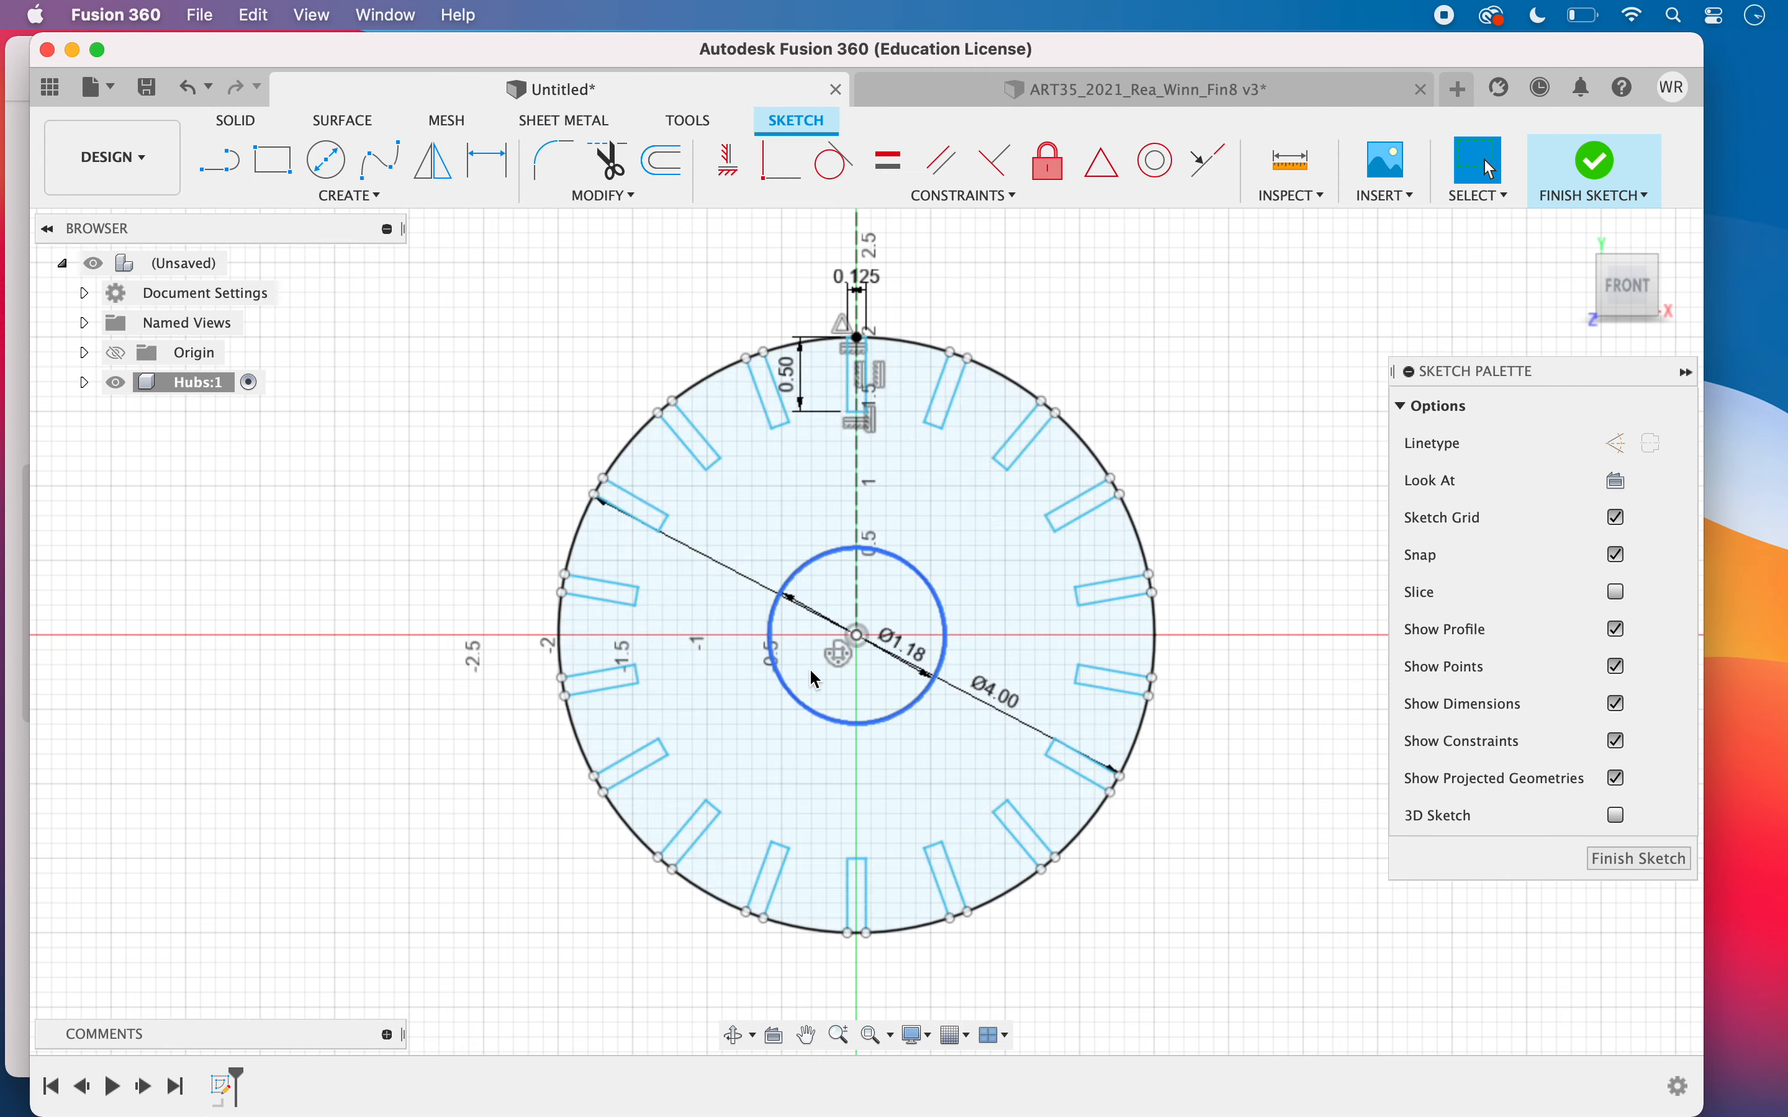
Draw a 4.25 in diameter circle centred on the origin, just outside the notched hub outline
scroll(1180, 715, down, 5)
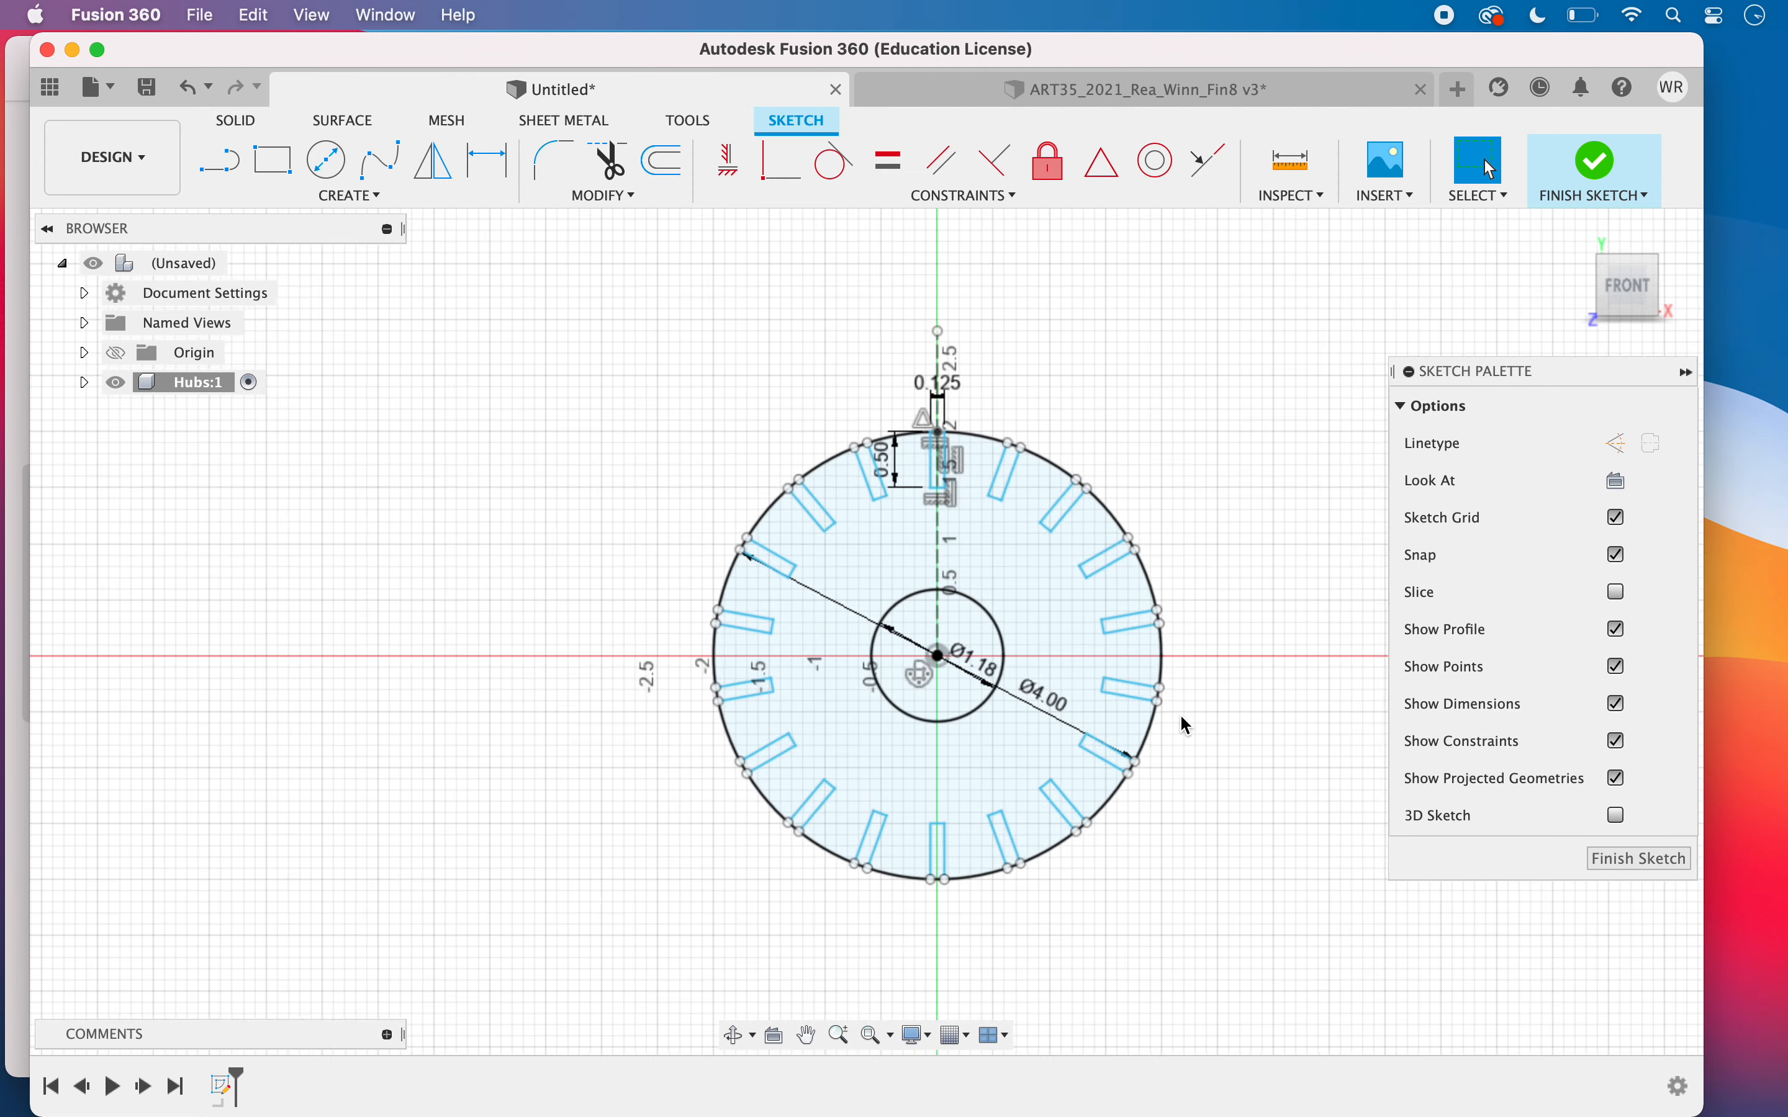
middle_drag(1181, 715, 1057, 715)
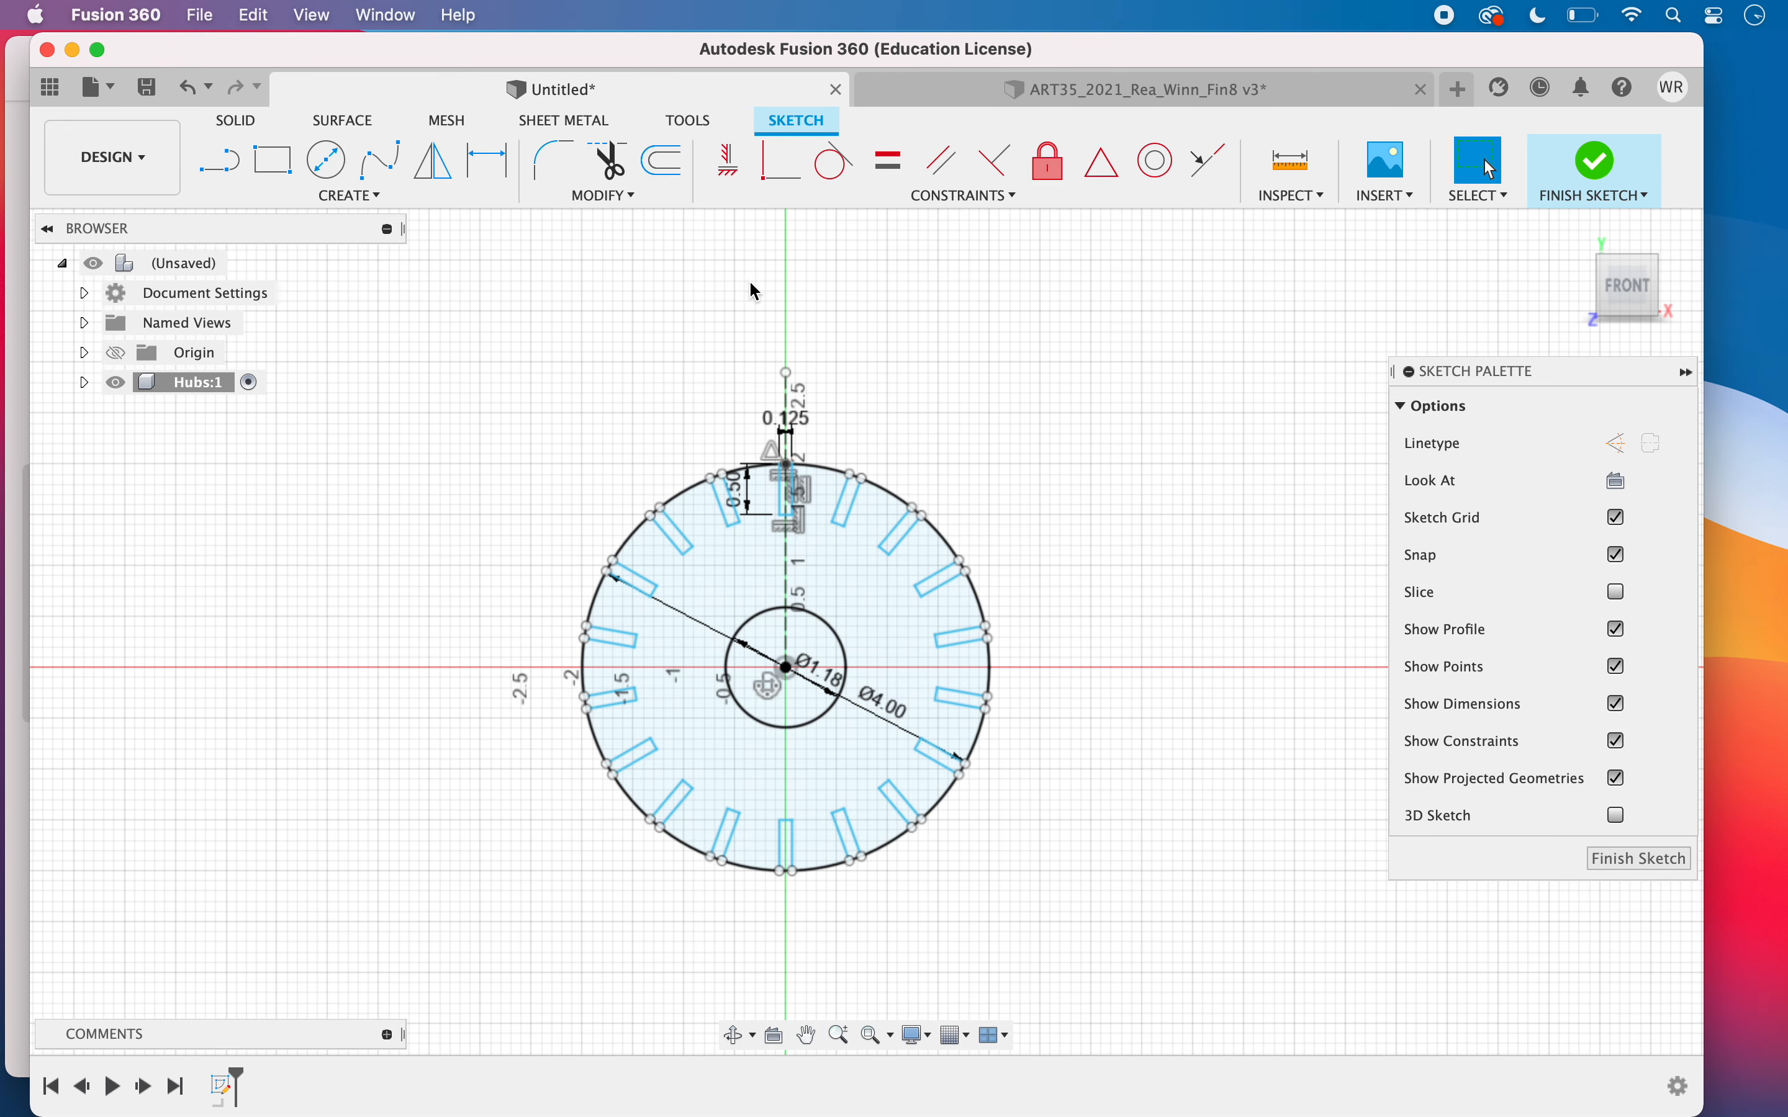
click(326, 159)
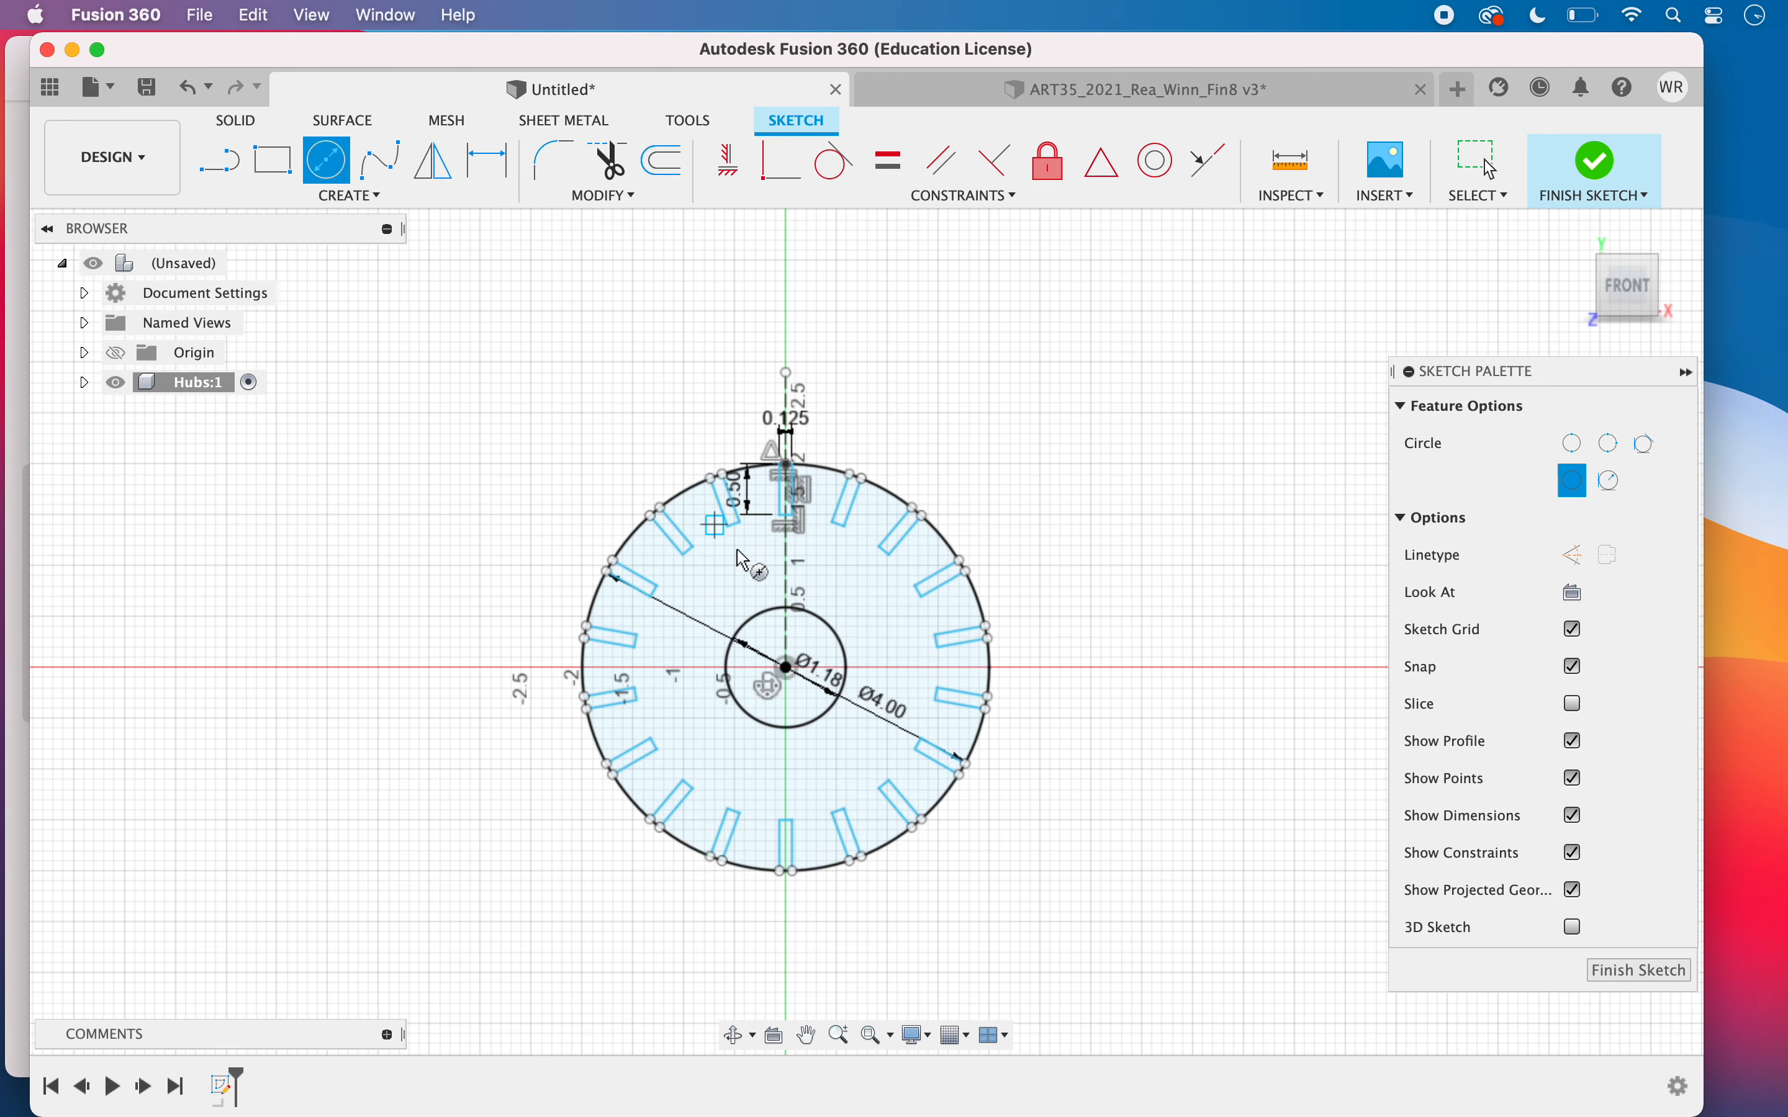
click(786, 668)
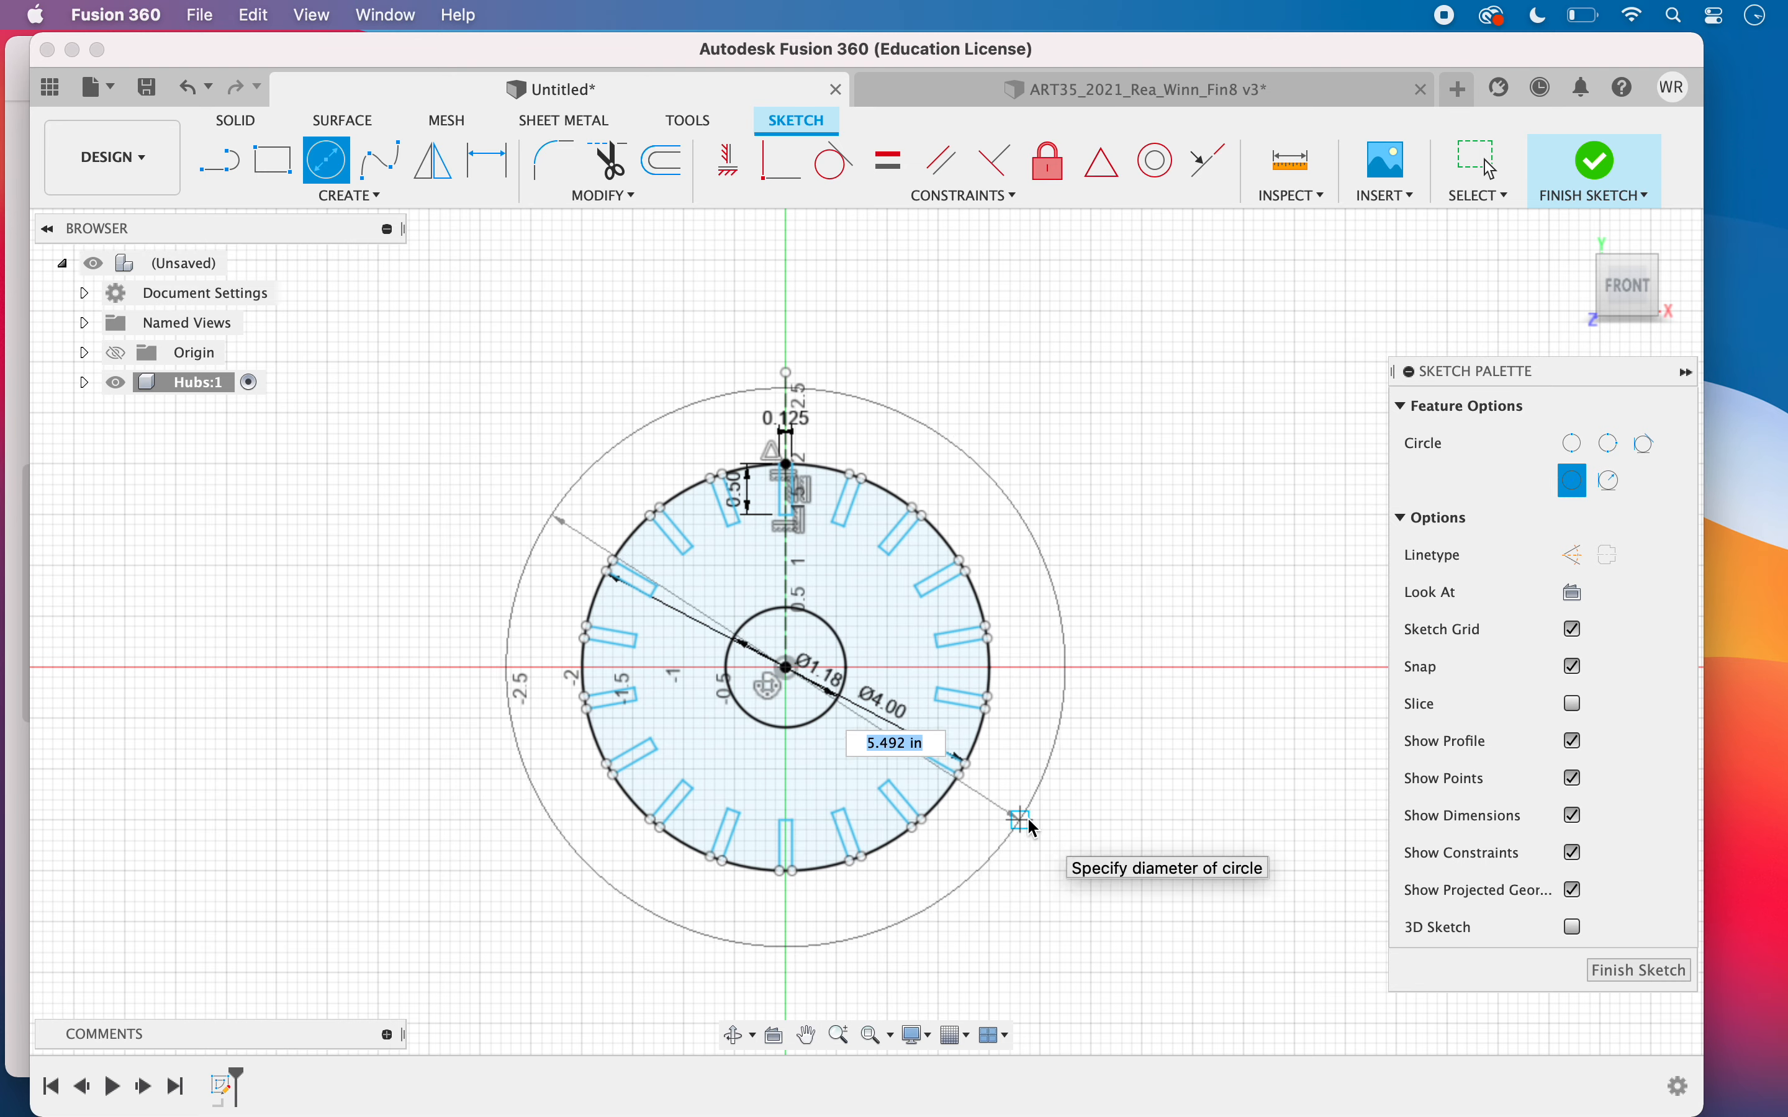
text(4.)
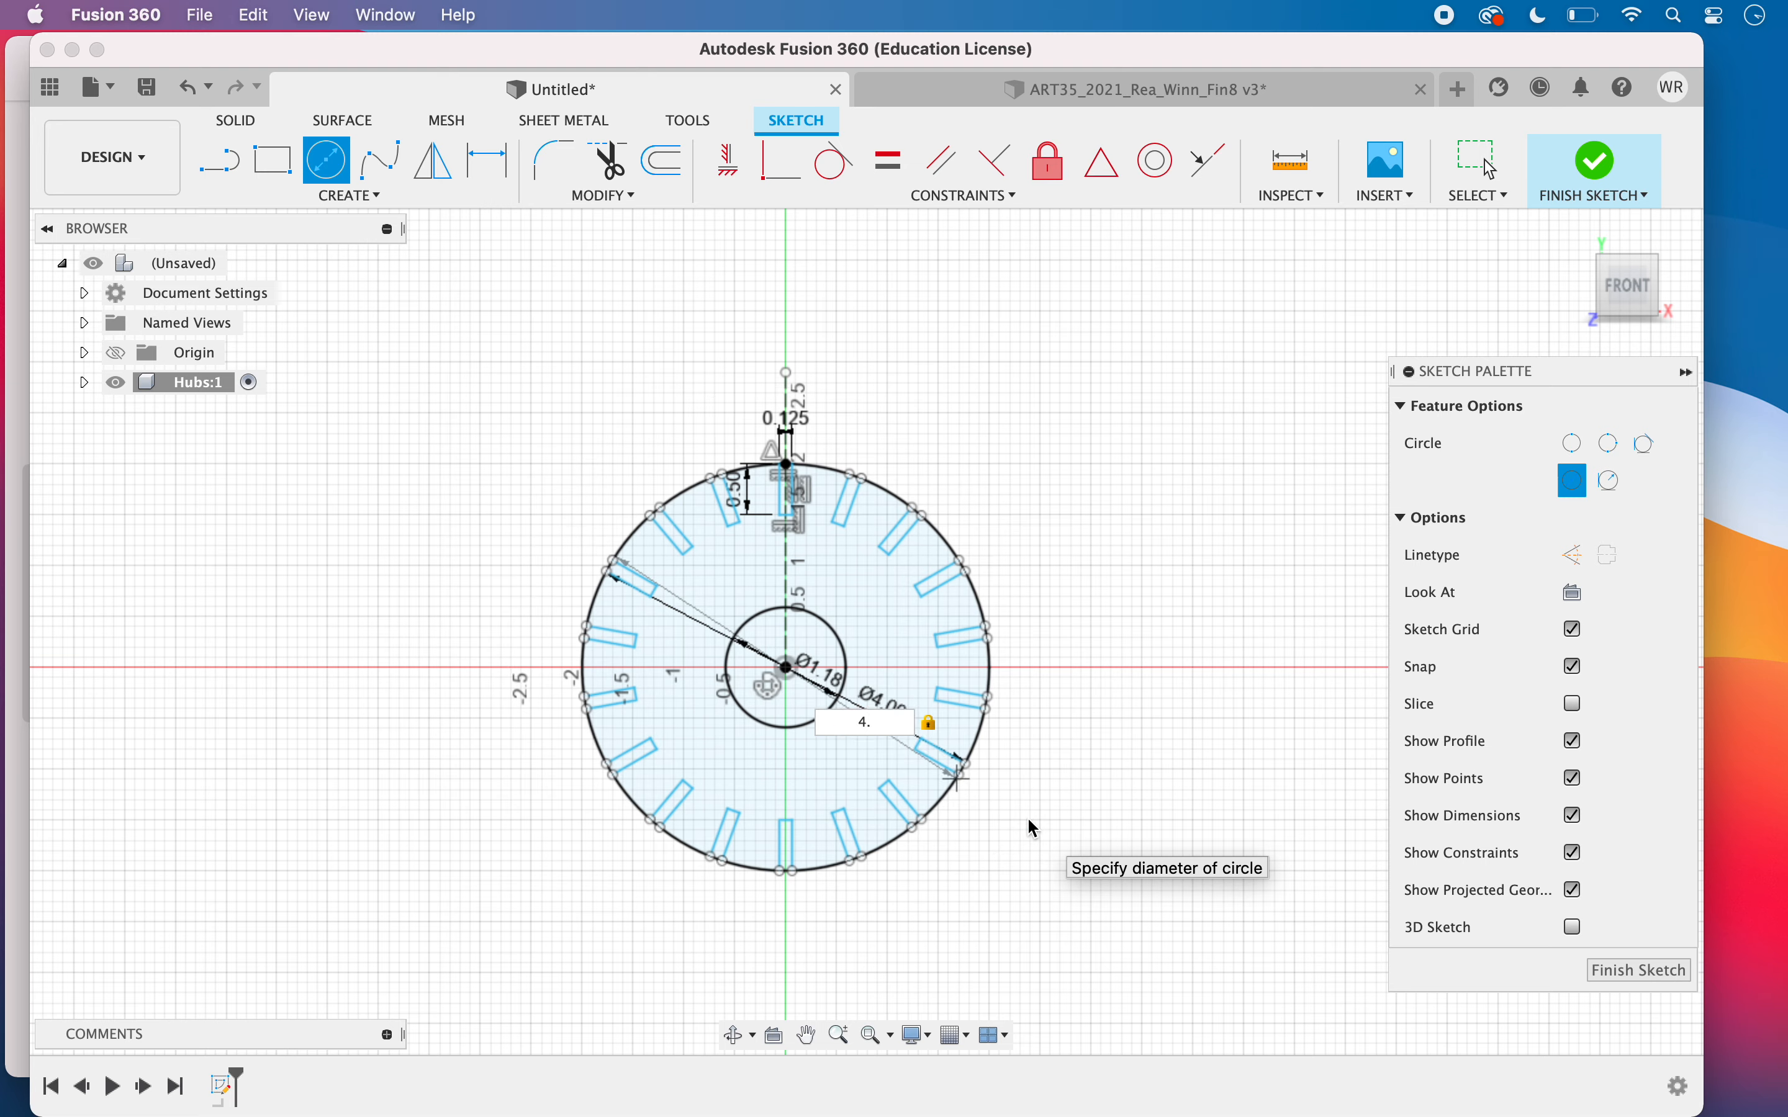
text(25)
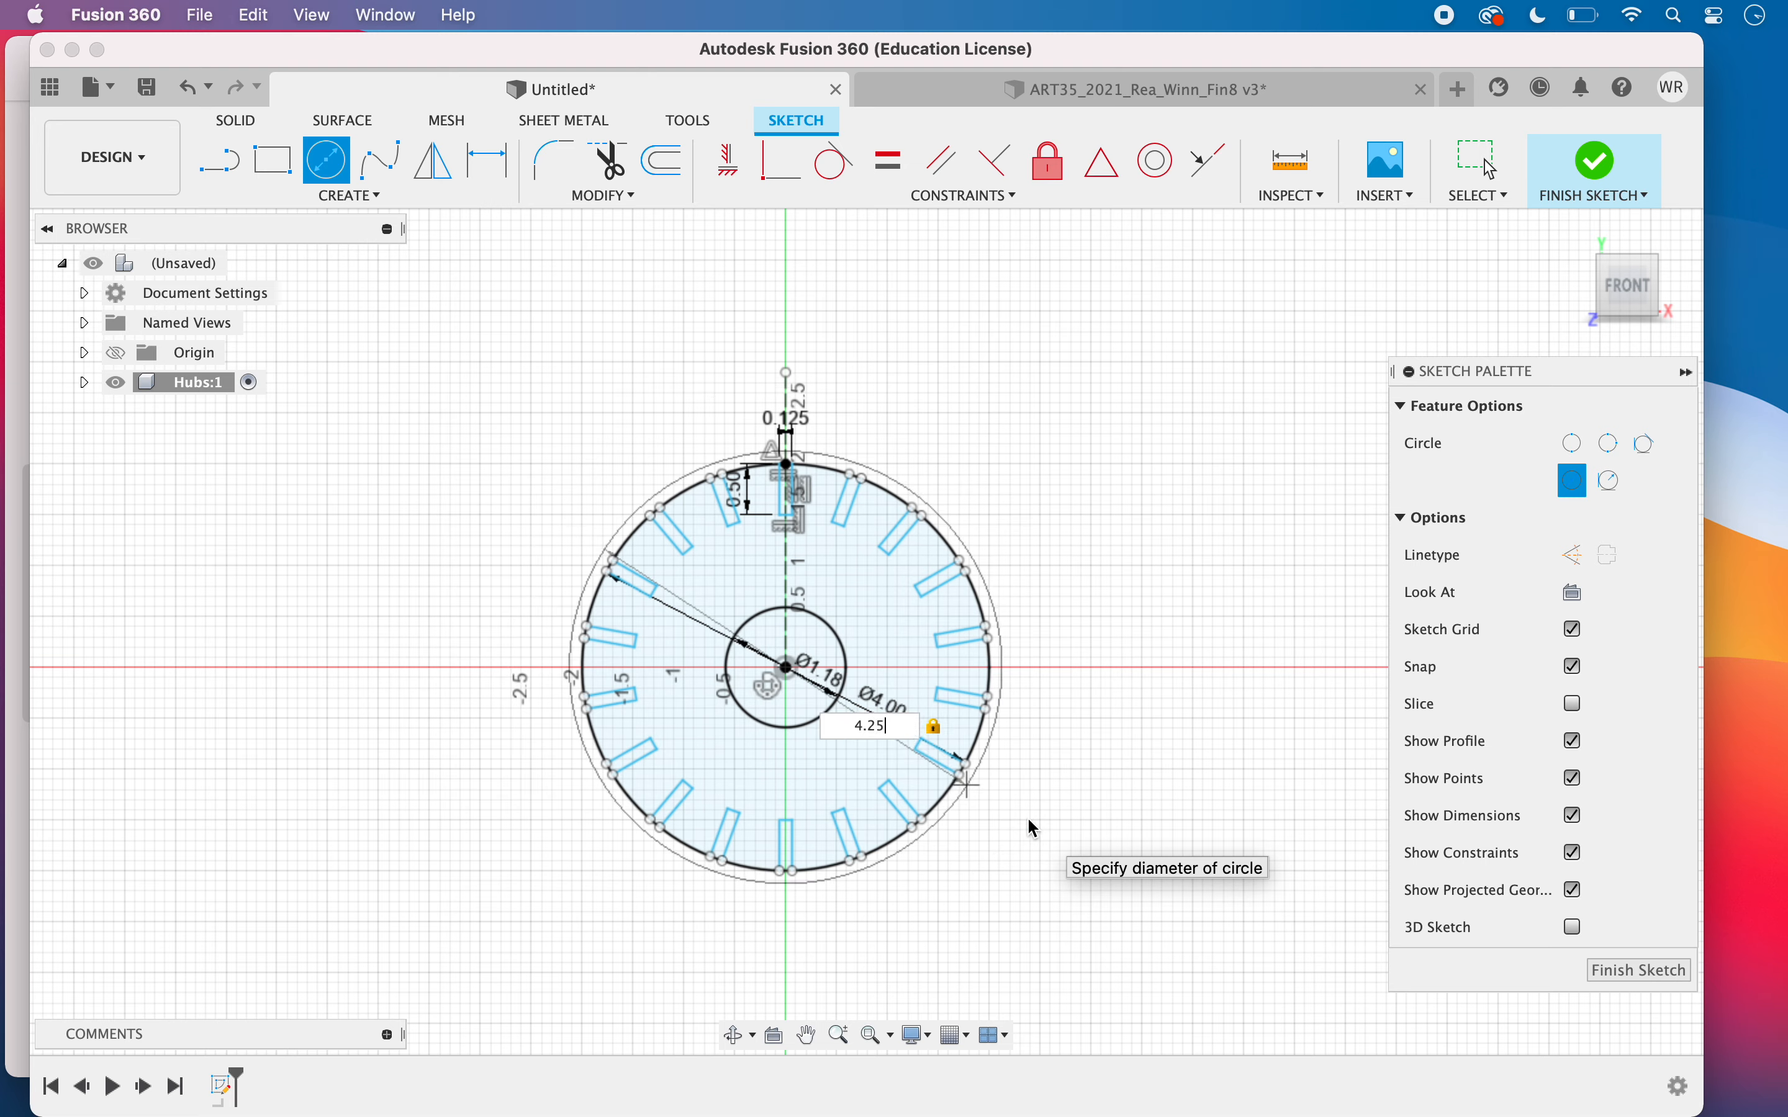
key(Return)
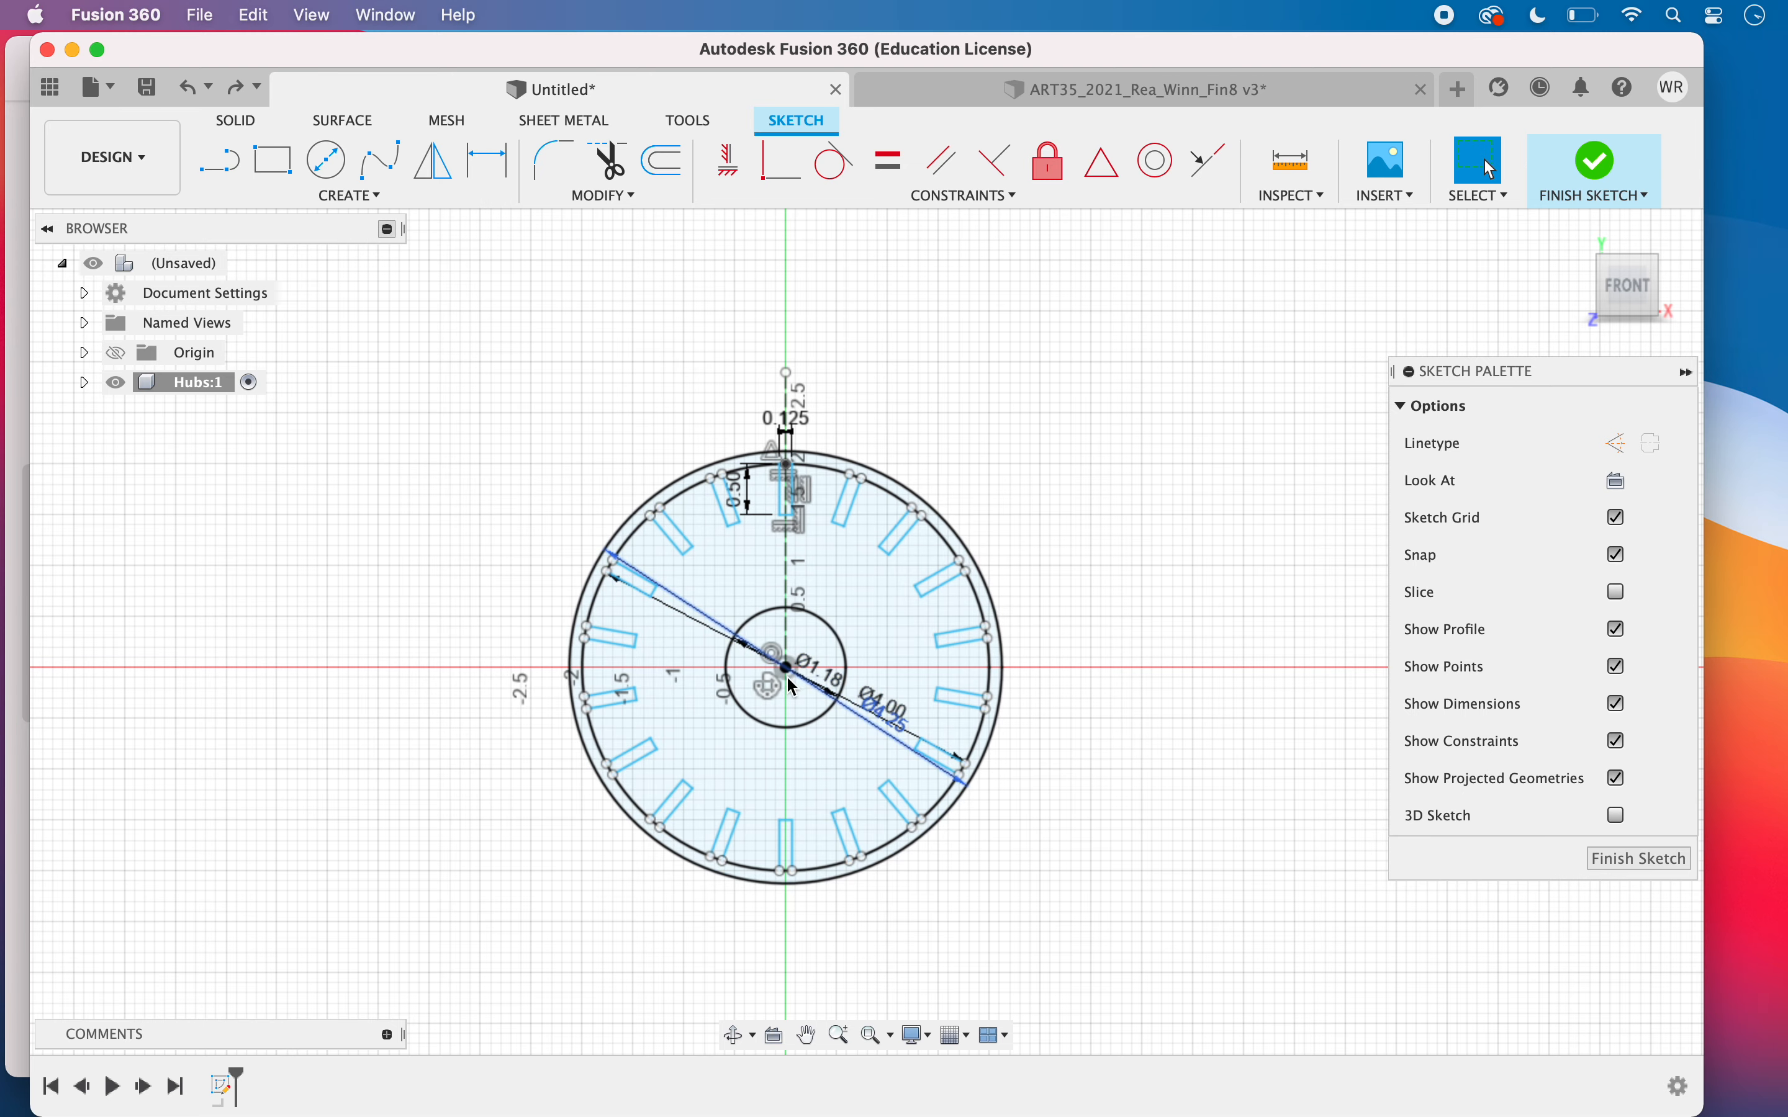
Draw a 6.25 in diameter circle centred on the origin as the ring's outer edge
click(324, 178)
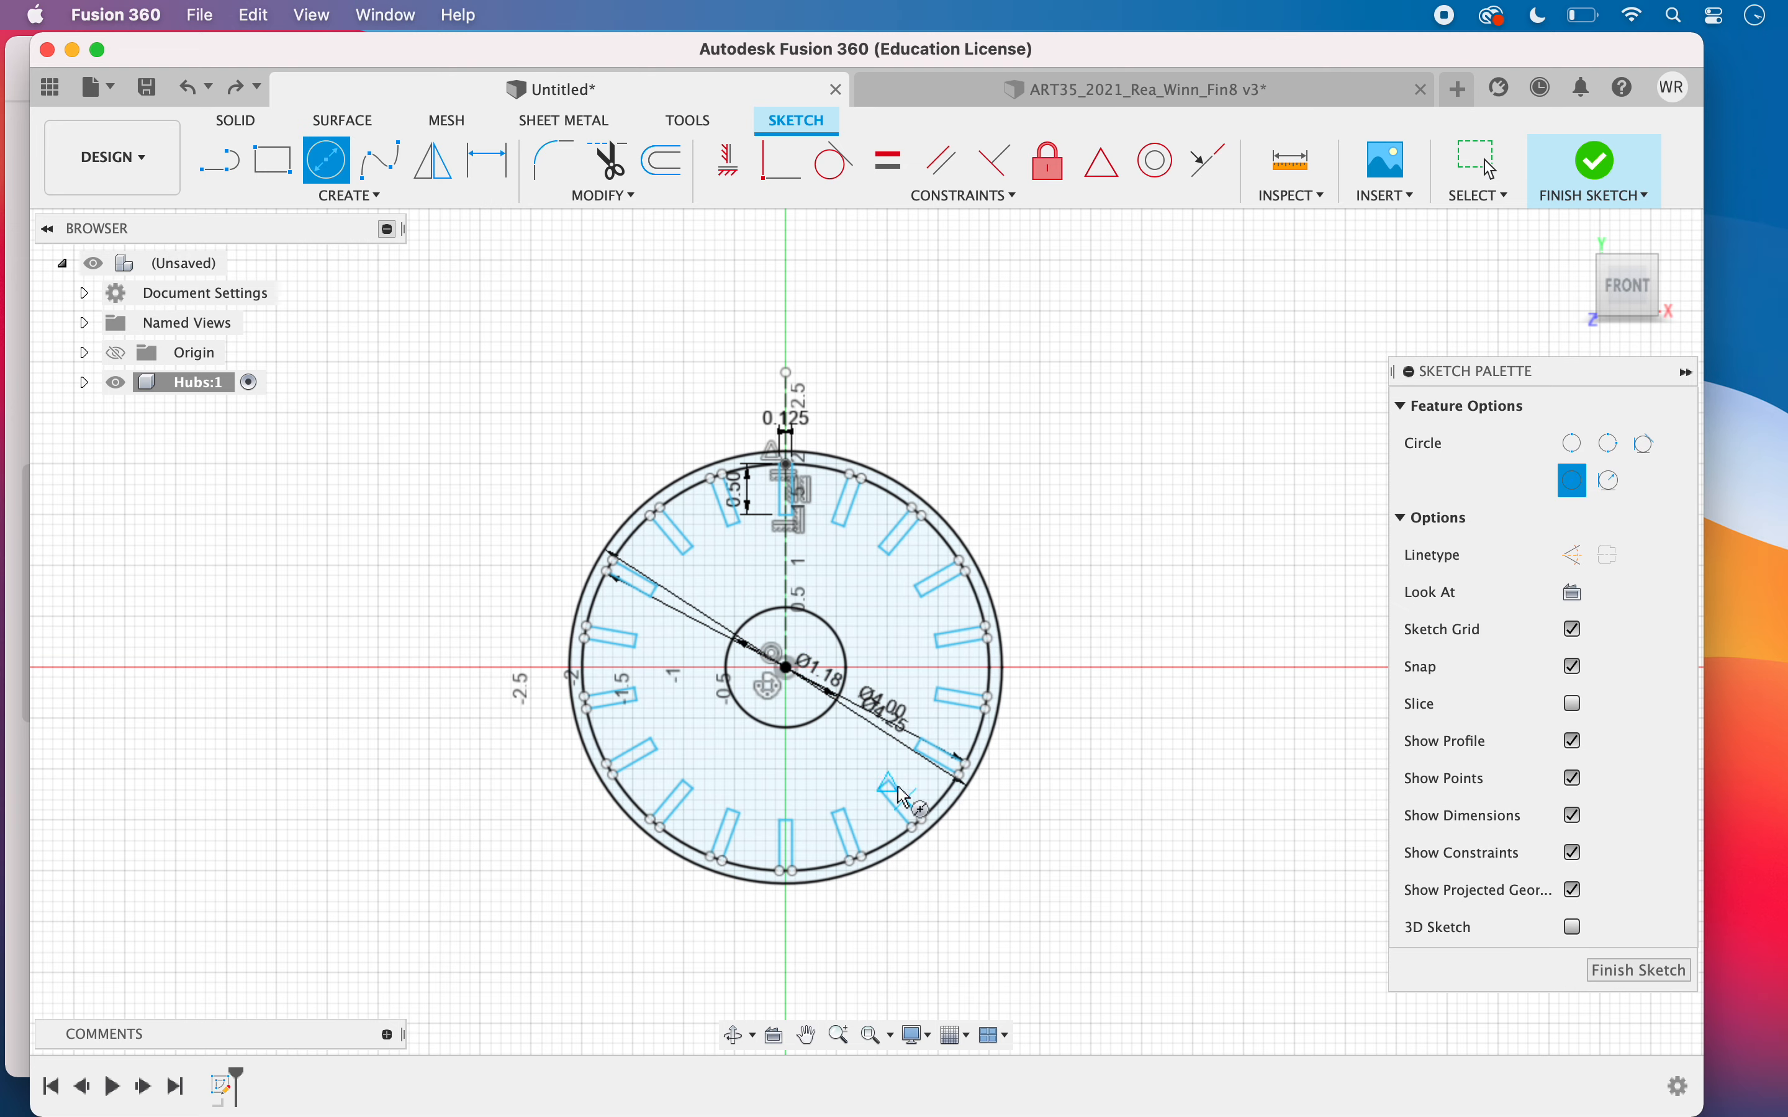
click(786, 668)
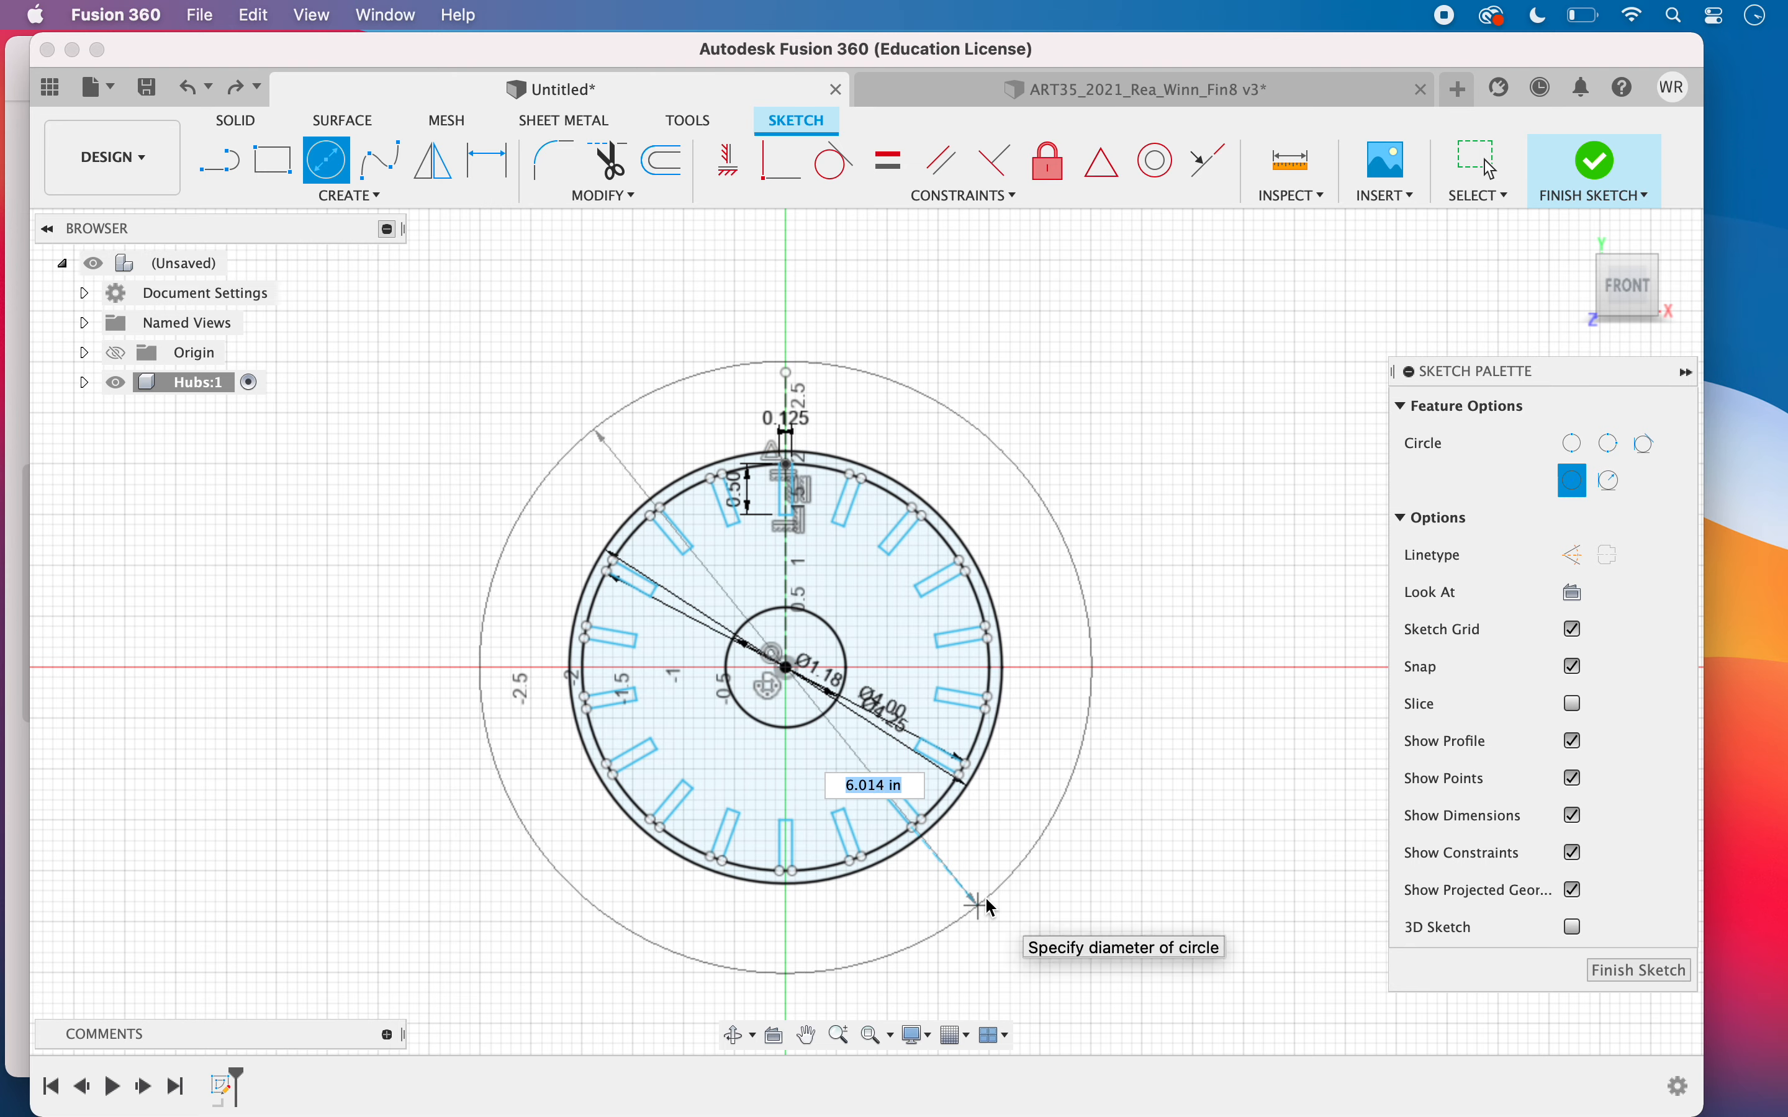
text(6.25)
key(Return)
key(Escape)
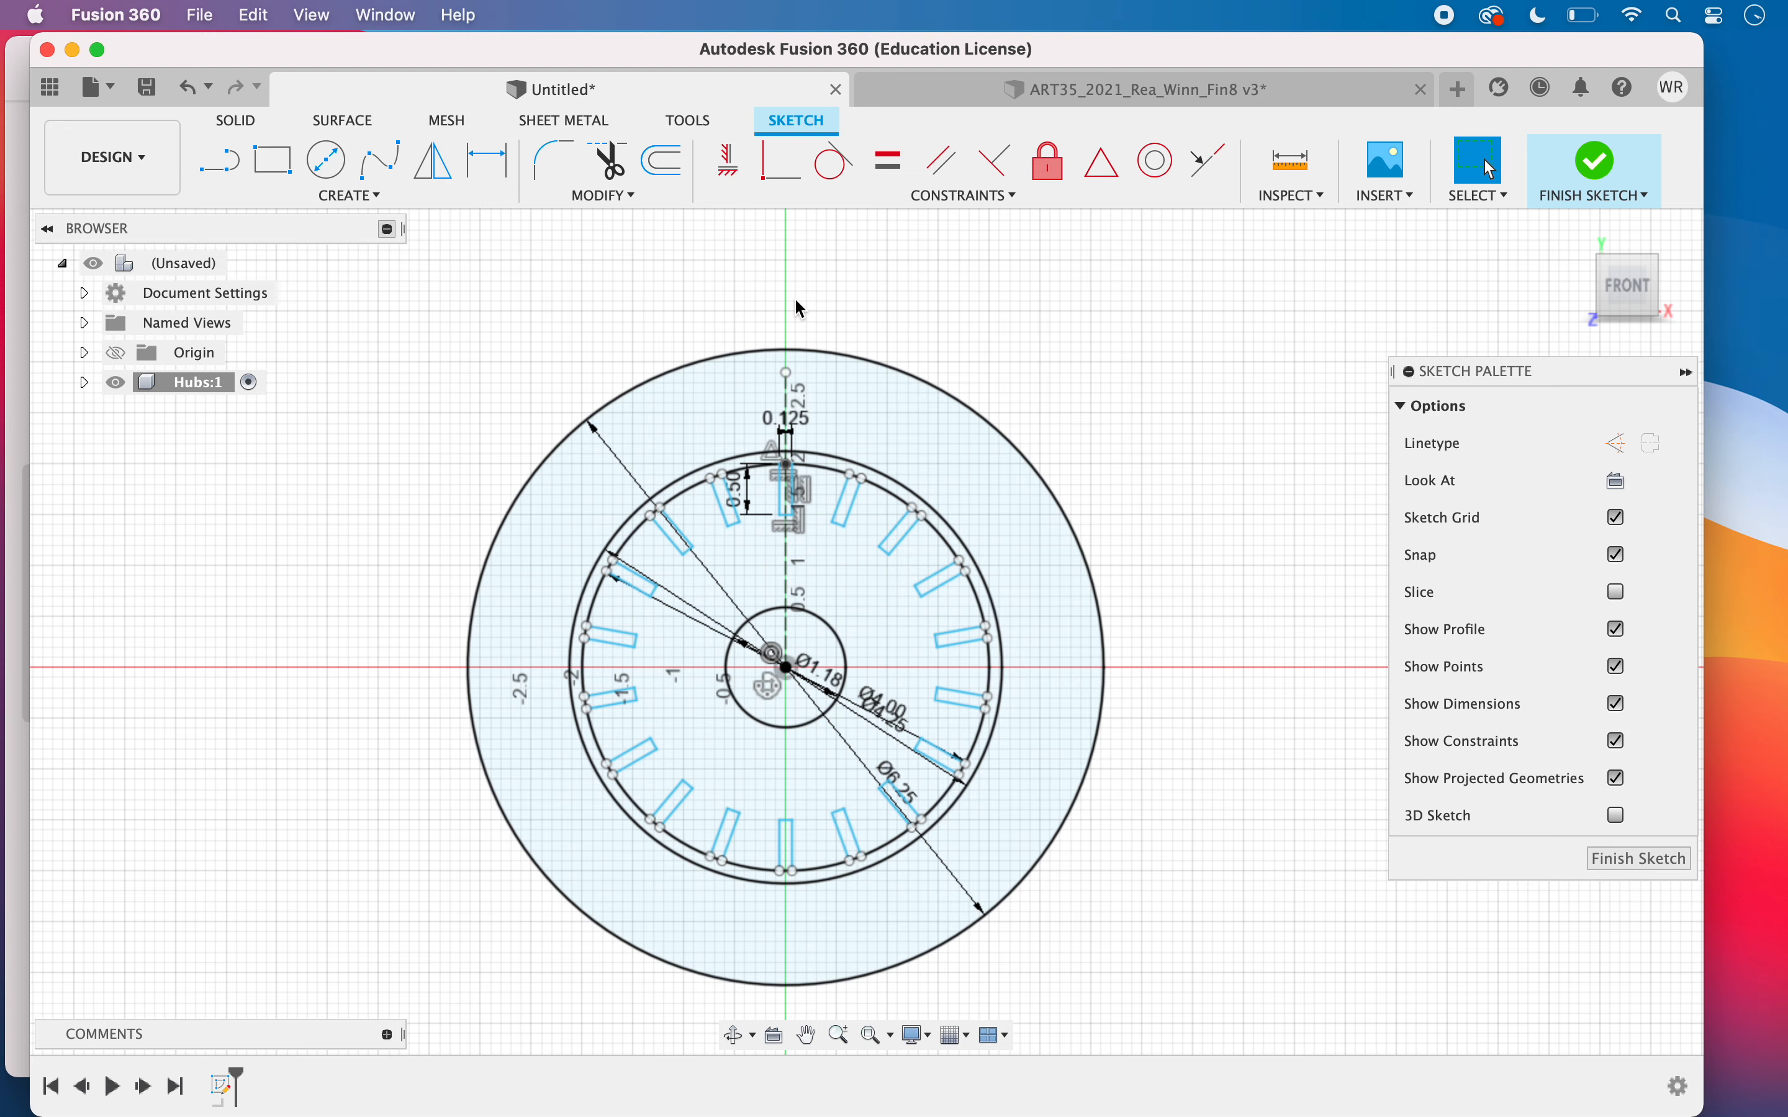
Draw a rectangle 0.125 in wide and 0.5 in tall in the empty area above the 6.25 in circle
middle_drag(930, 331, 877, 519)
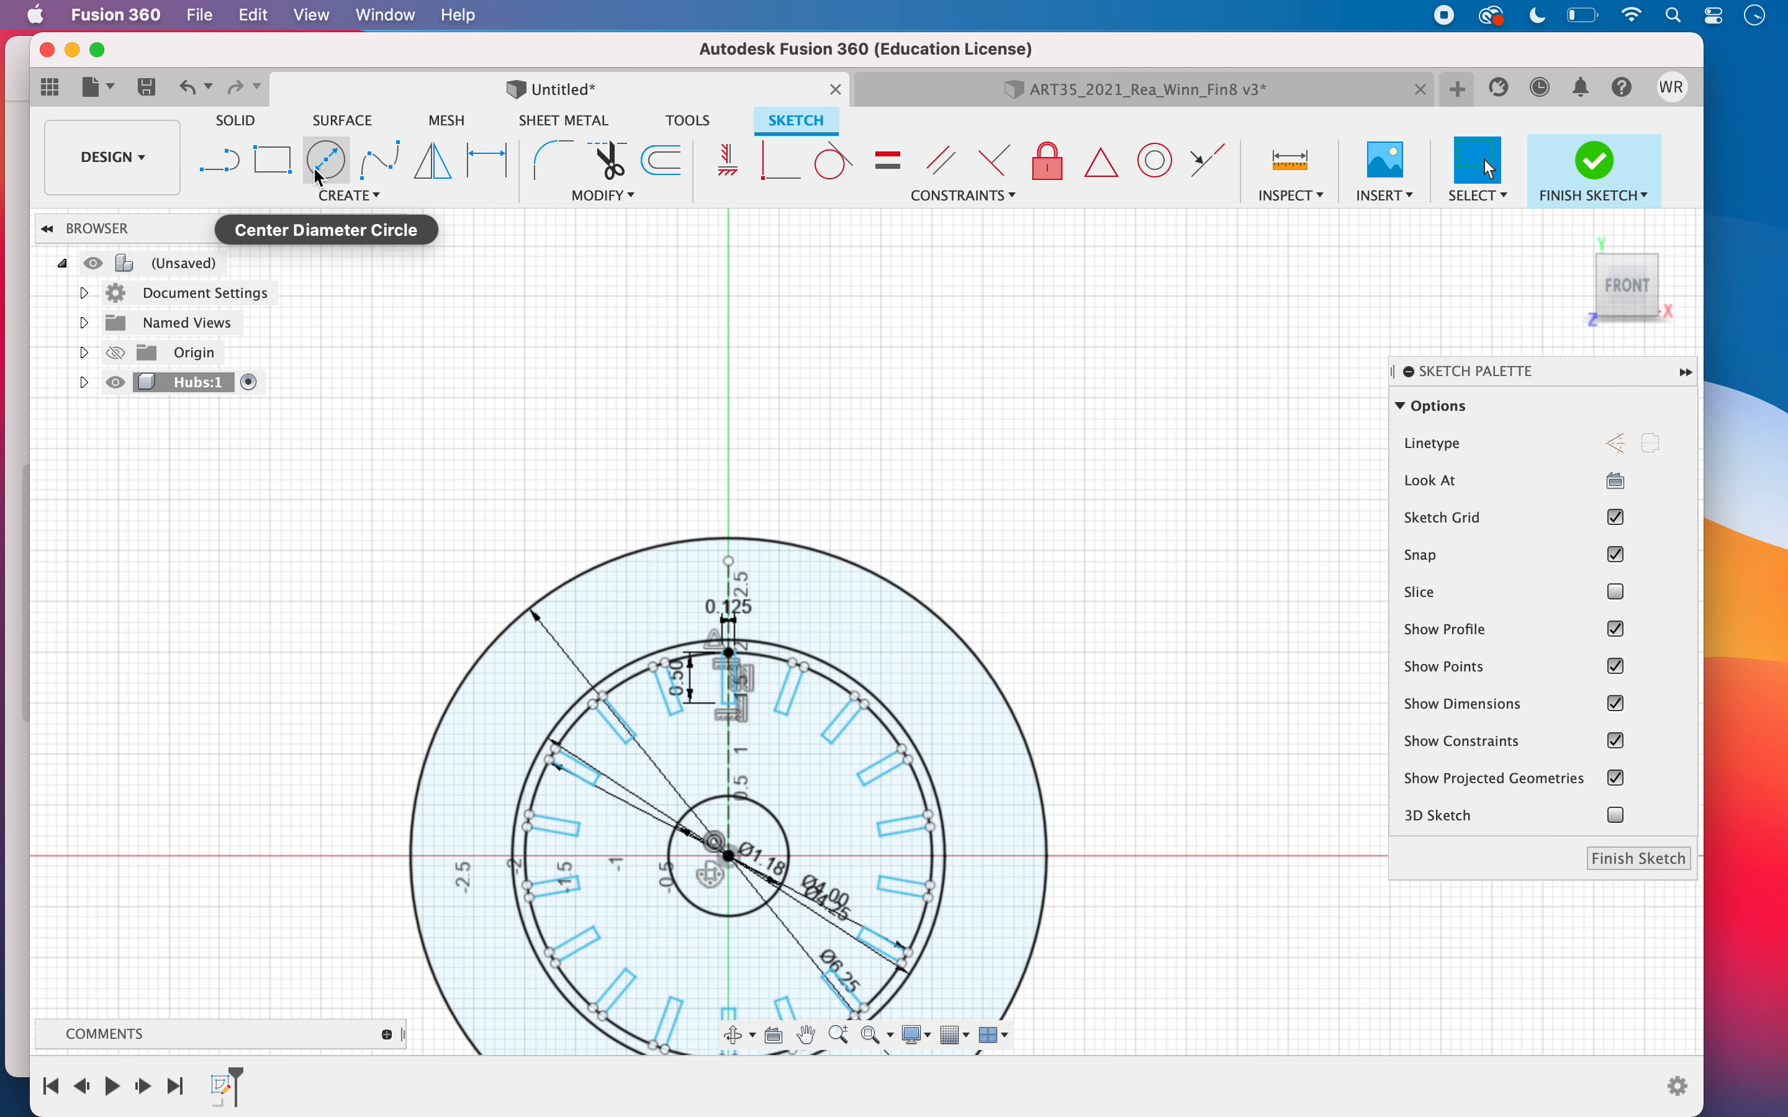
click(283, 179)
click(862, 379)
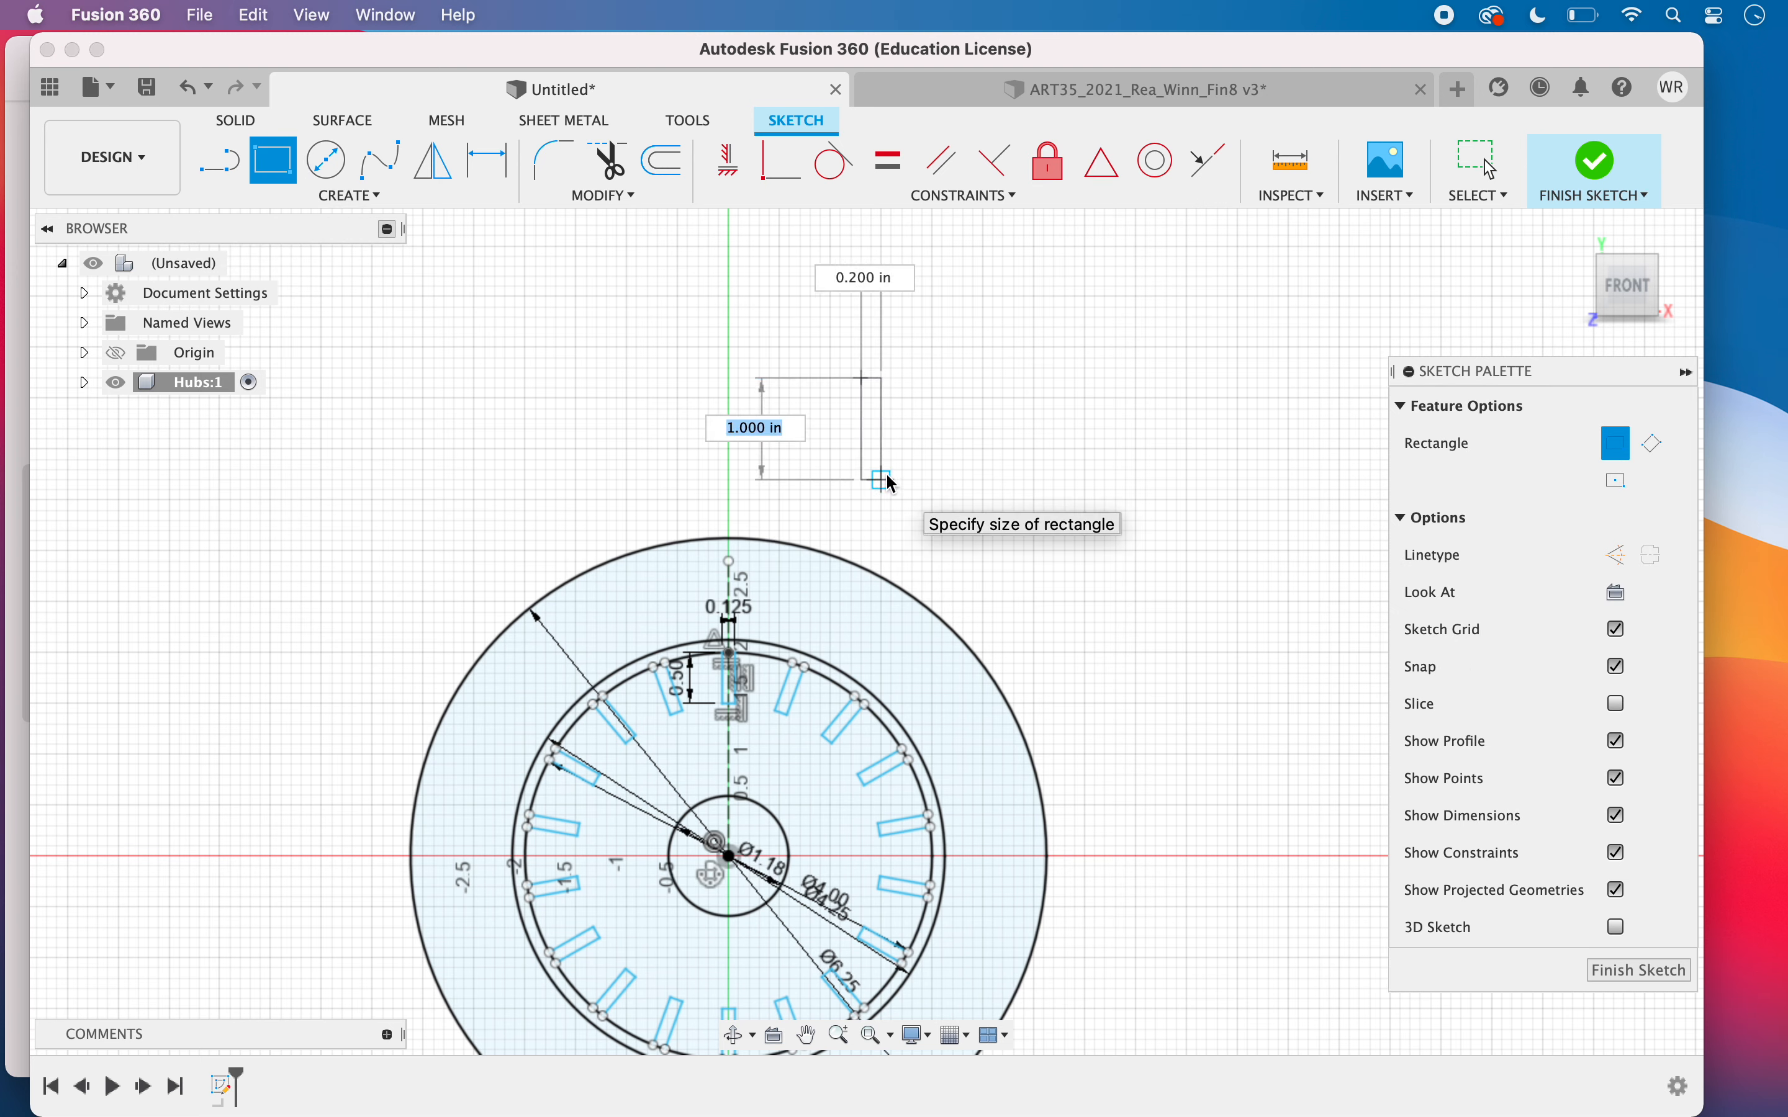
text(0.5)
key(Tab)
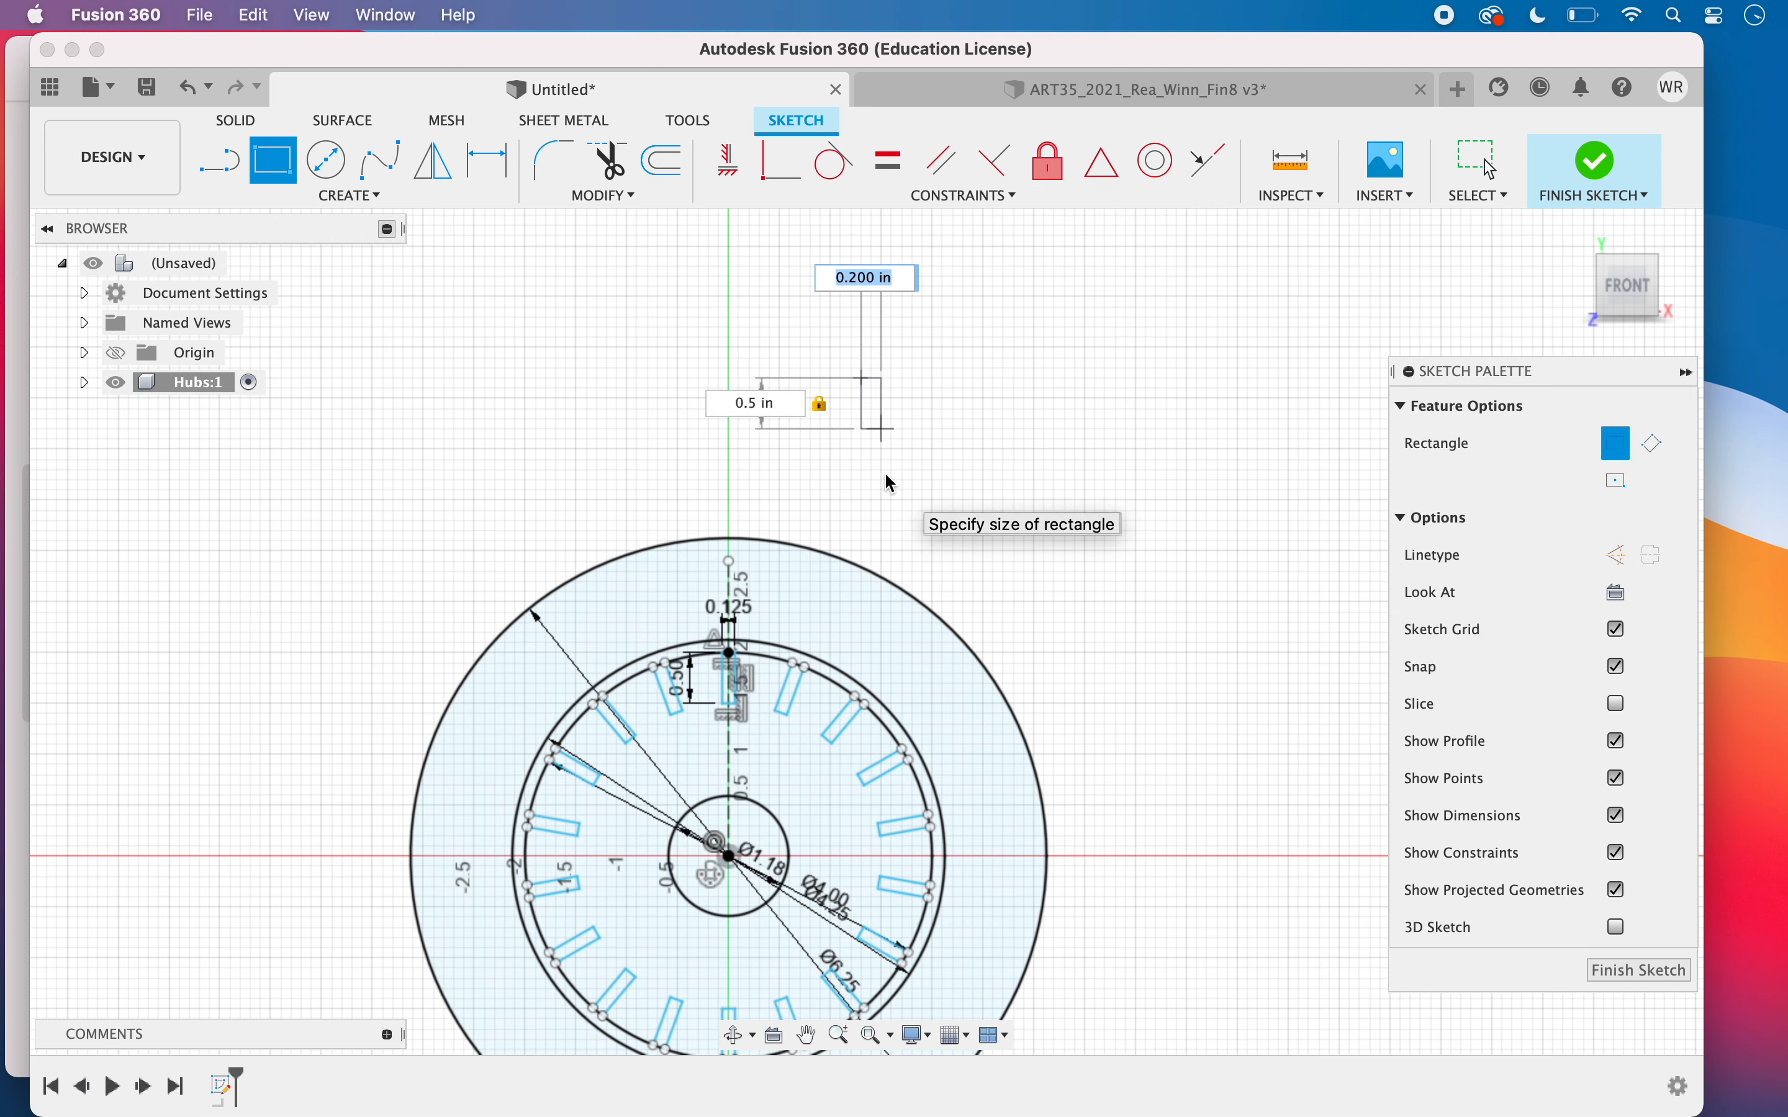
text(.125)
key(Tab)
key(Return)
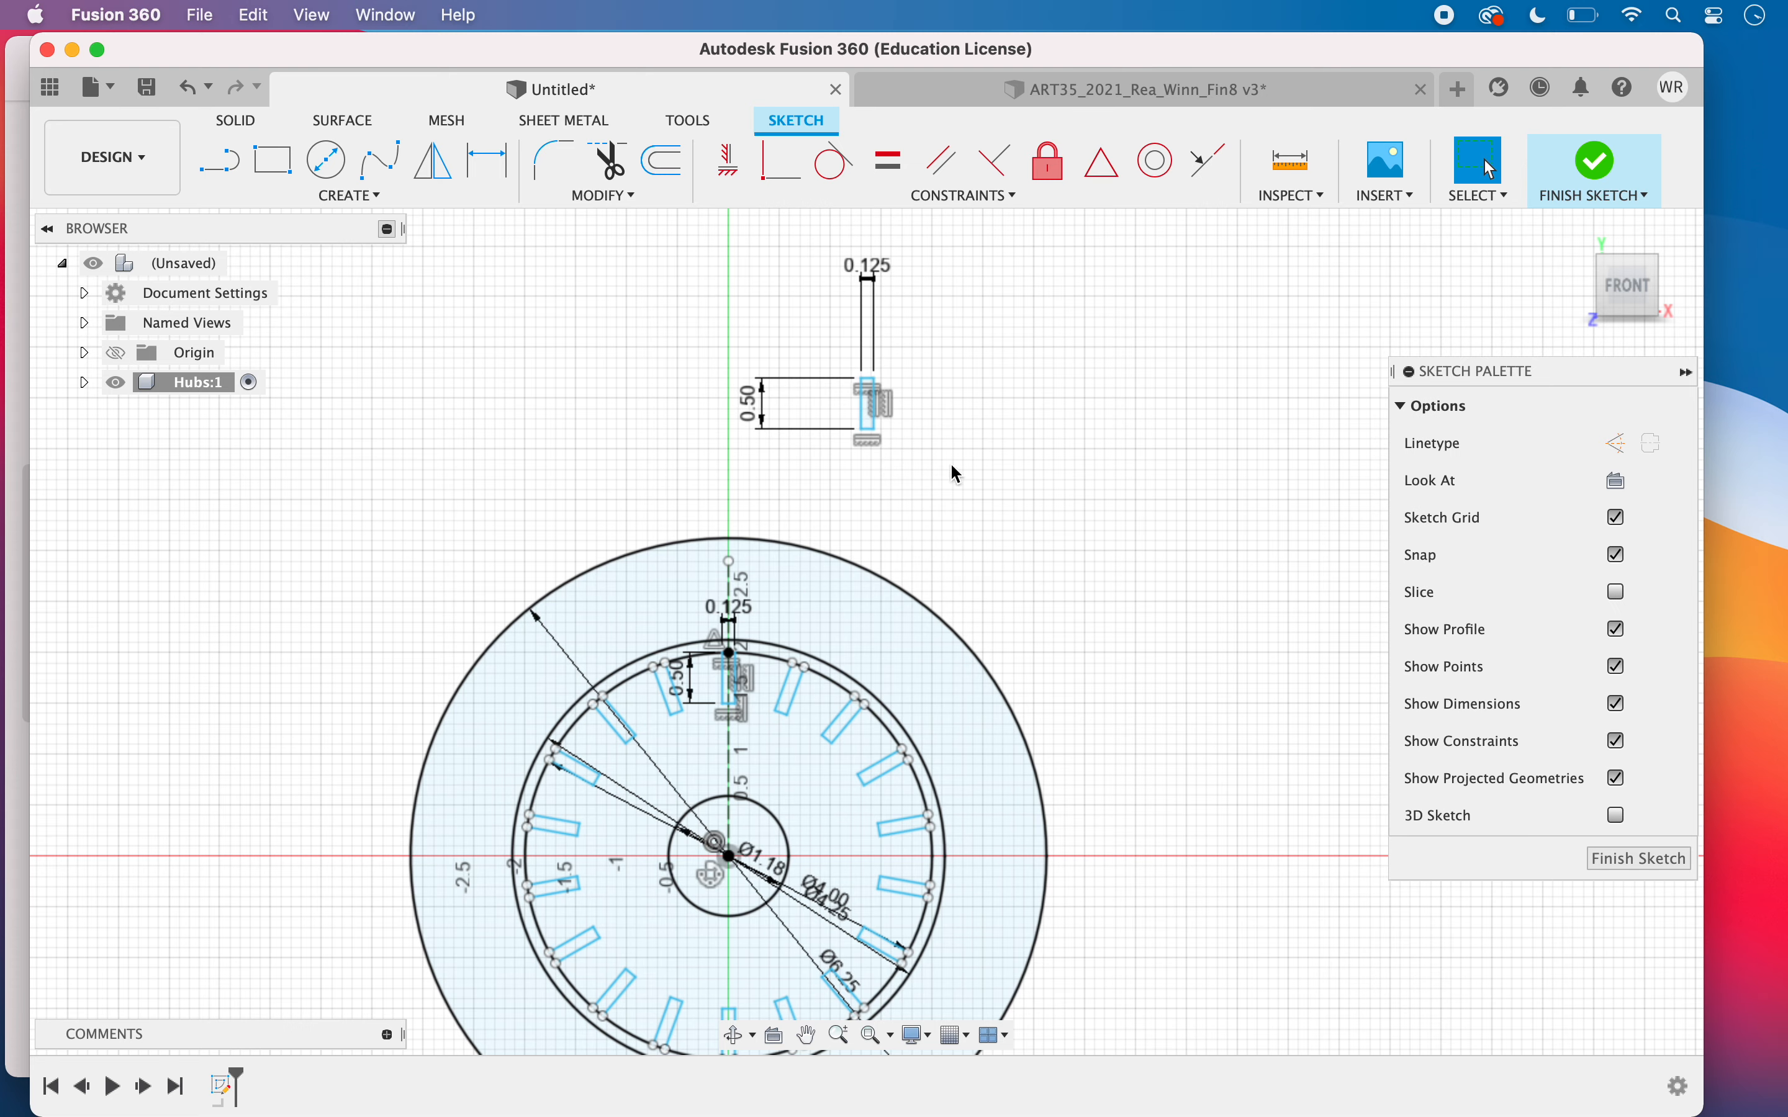
Place a sketch point at the midpoint of the new rectangle's top edge
click(375, 195)
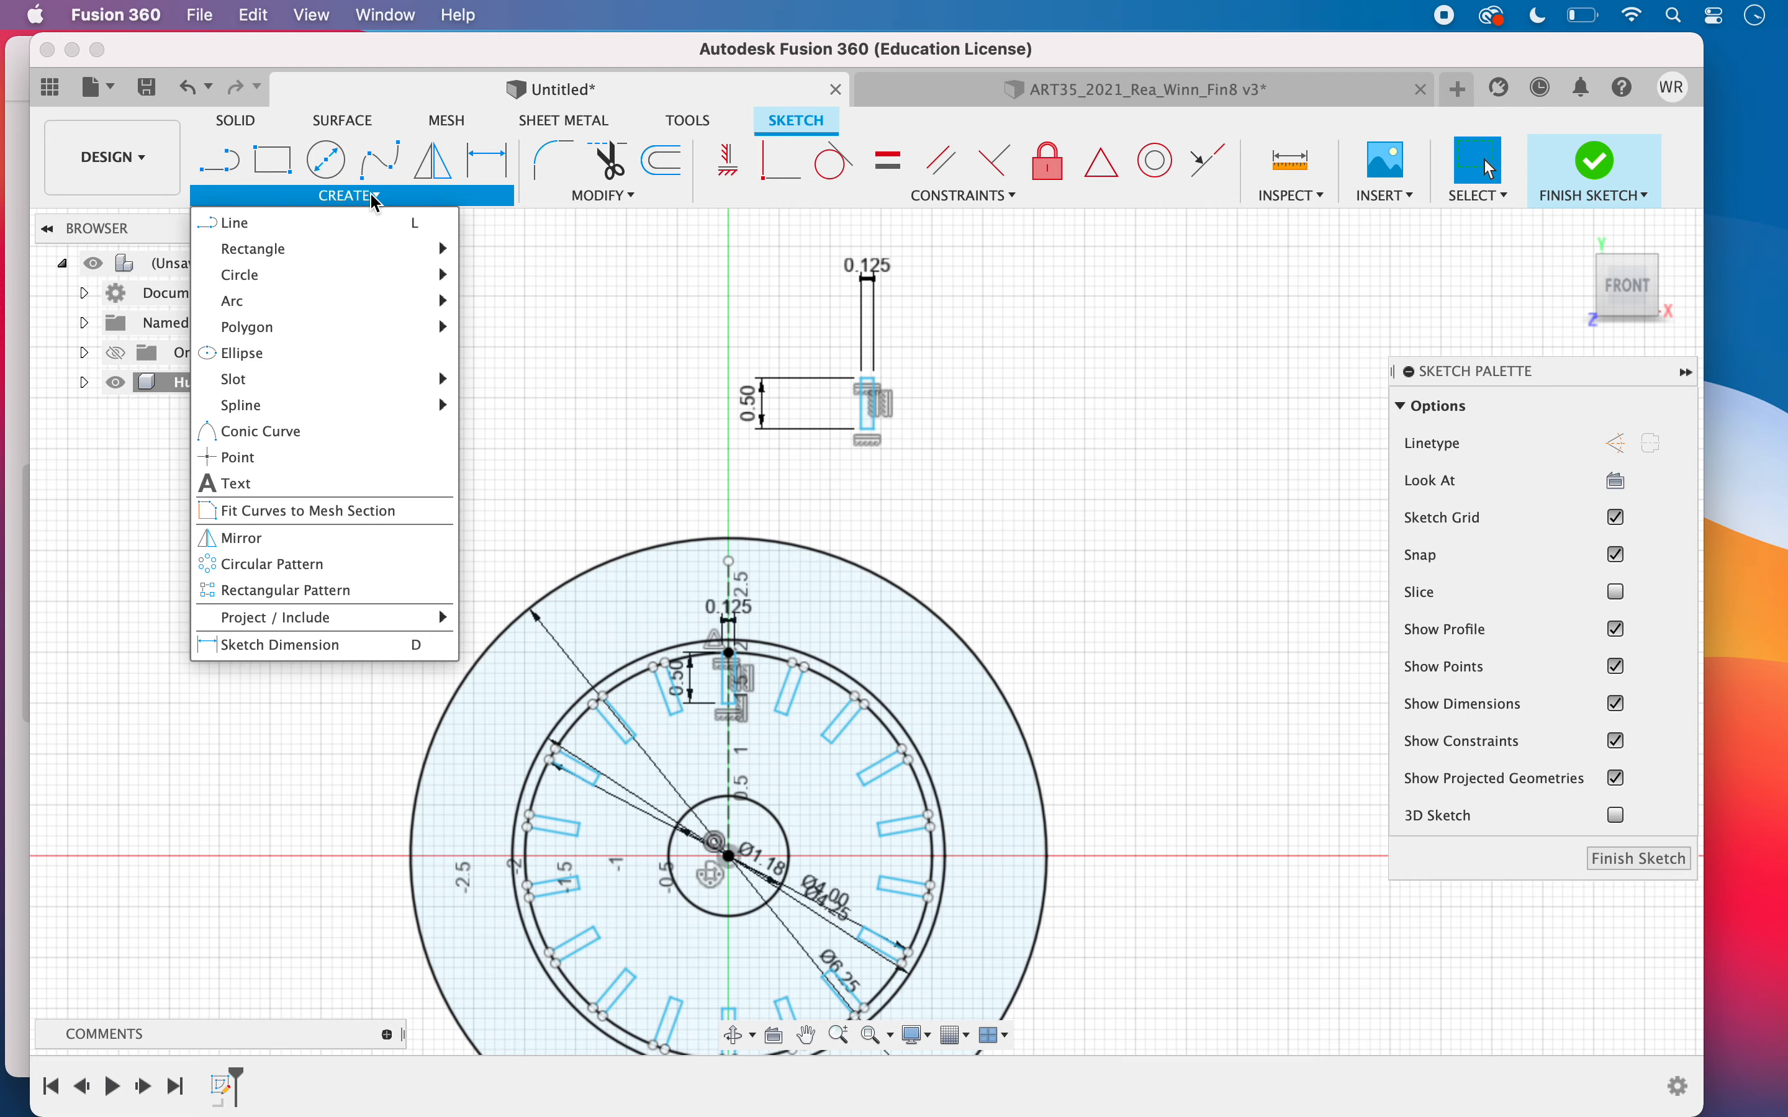
click(275, 465)
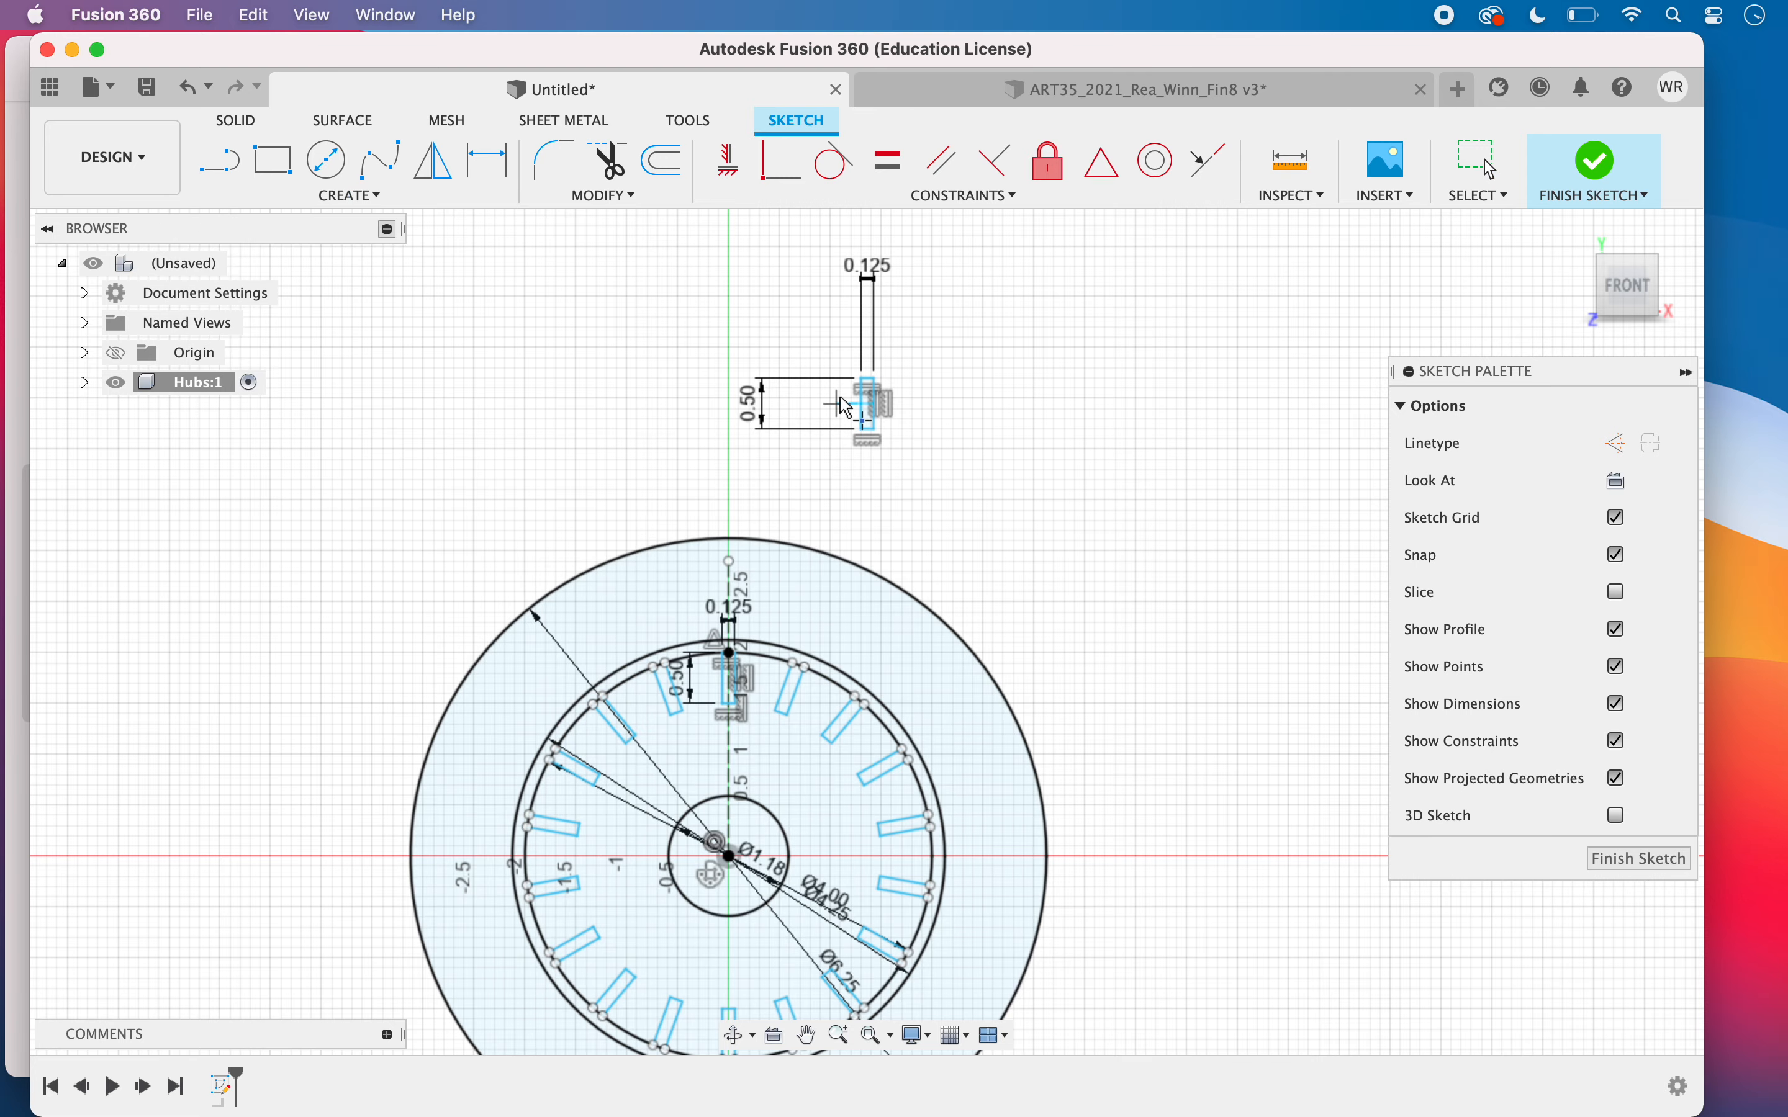
scroll(856, 408, up, 3)
scroll(856, 409, up, 2)
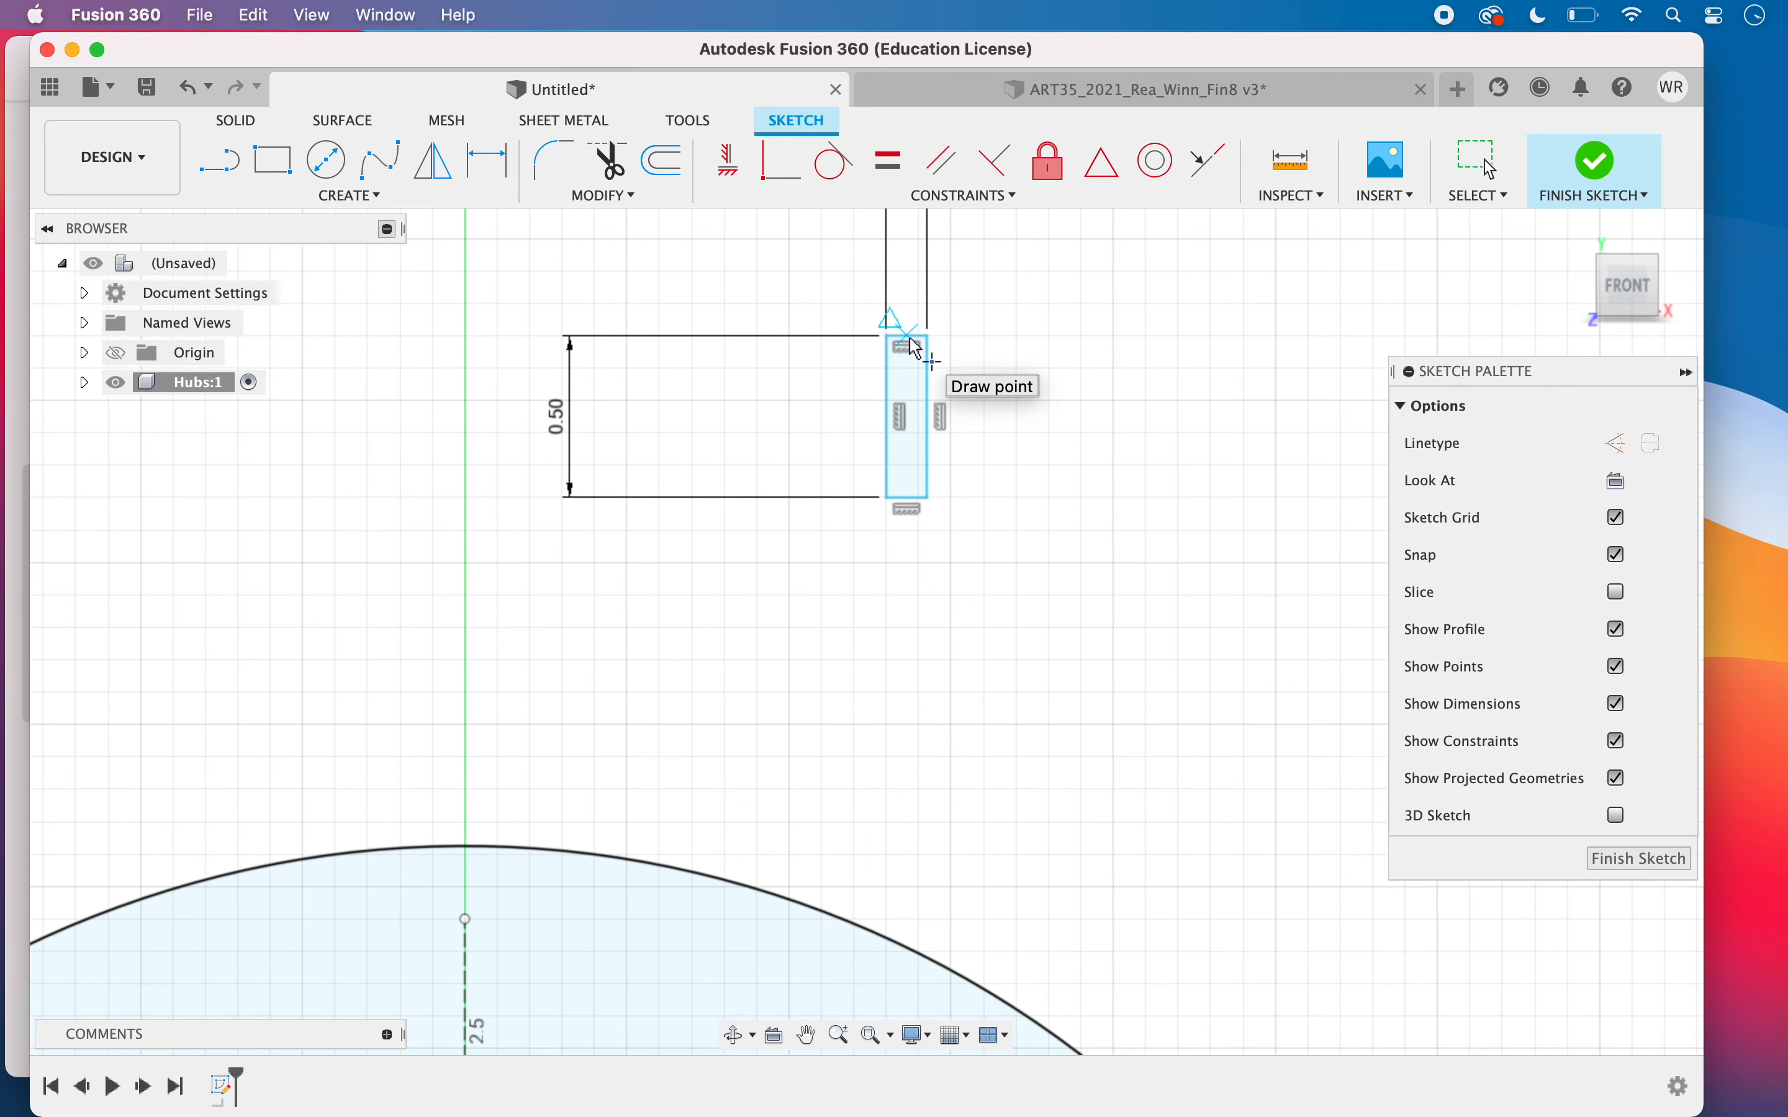
click(908, 340)
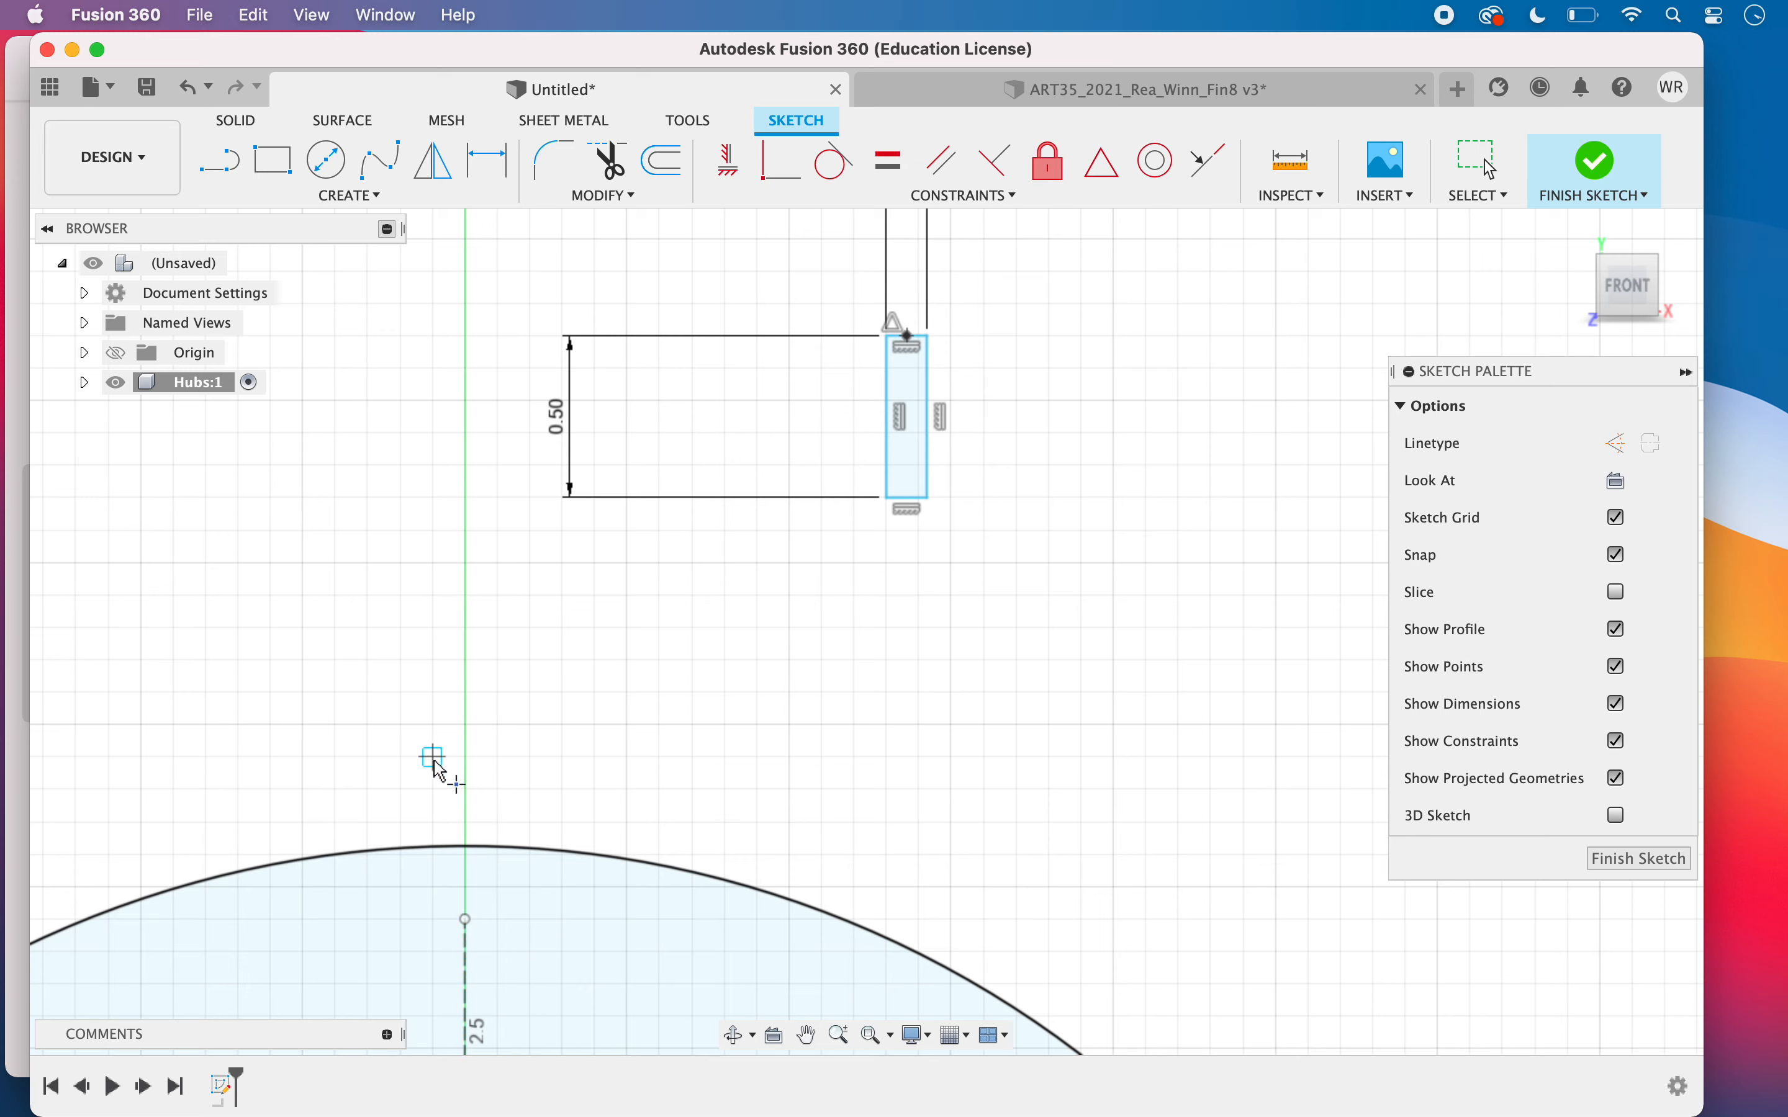
key(Escape)
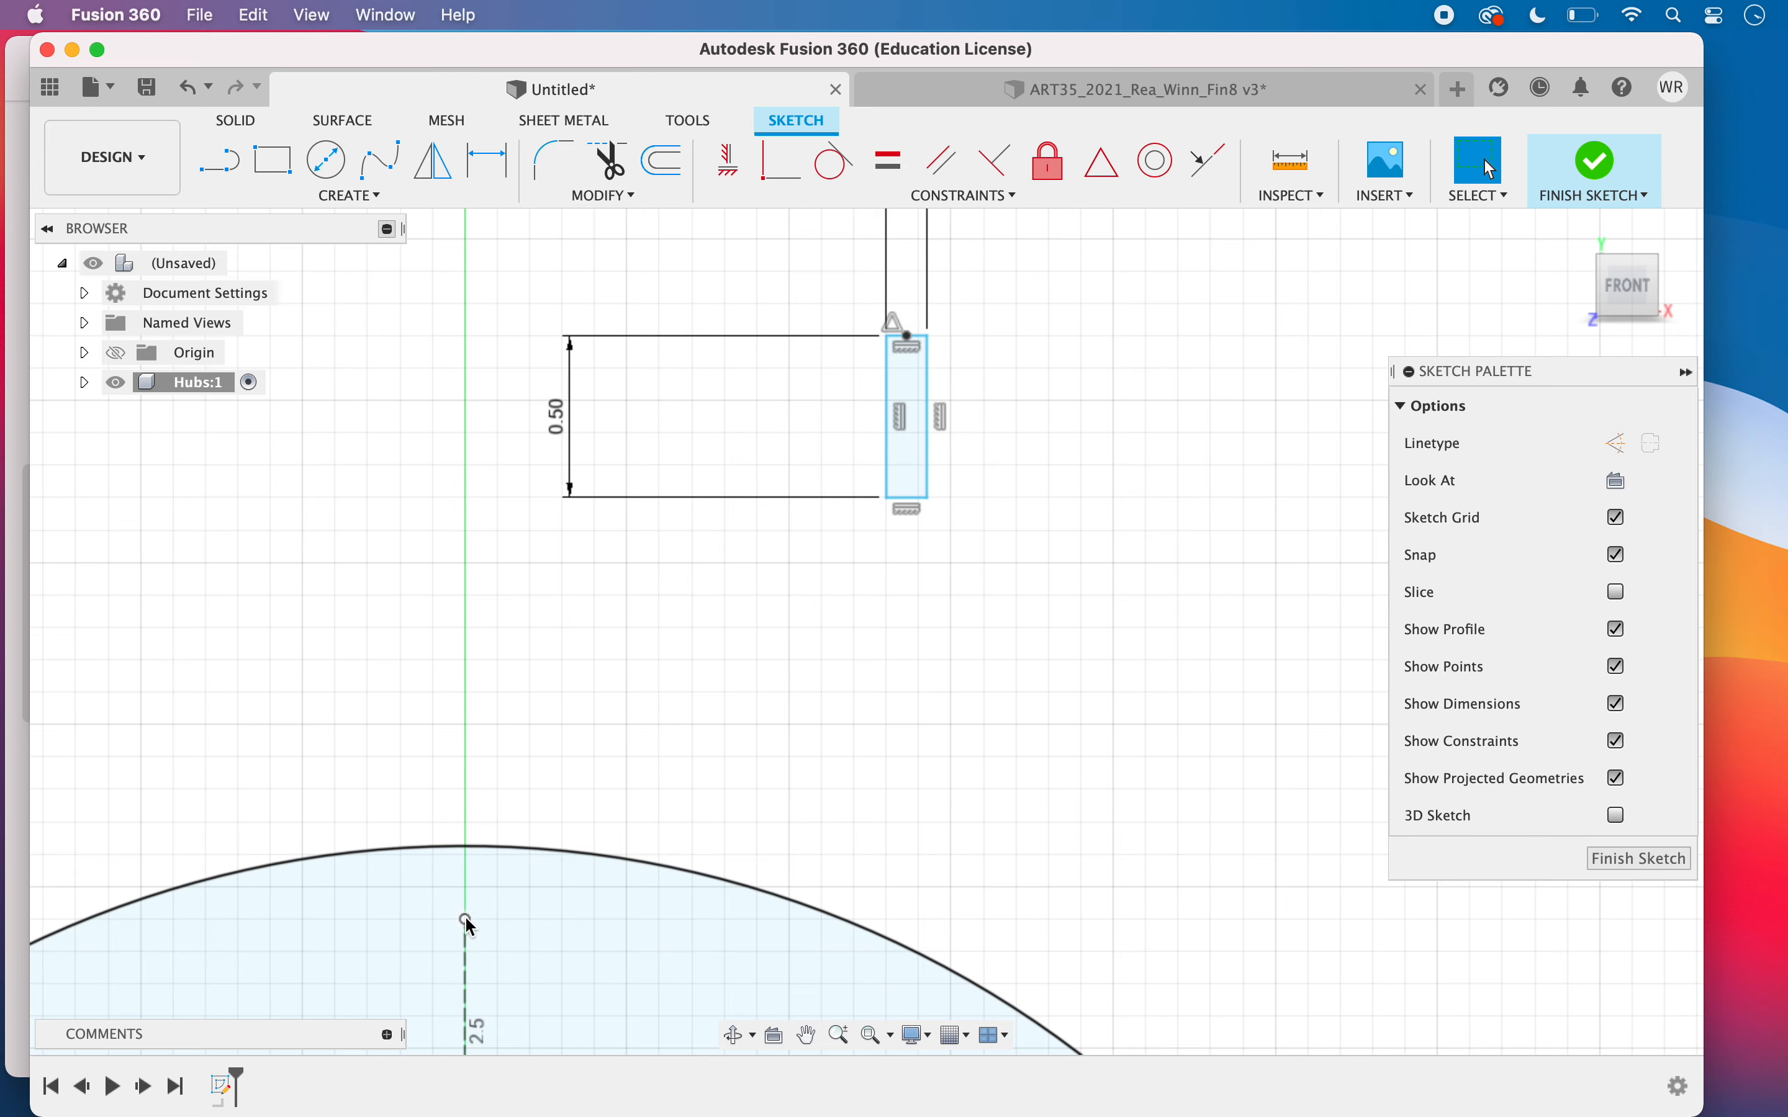
Stretch the vertical construction line past the 6.25 in circle and place a sketch point where the two cross
click(466, 920)
drag(466, 920, 465, 789)
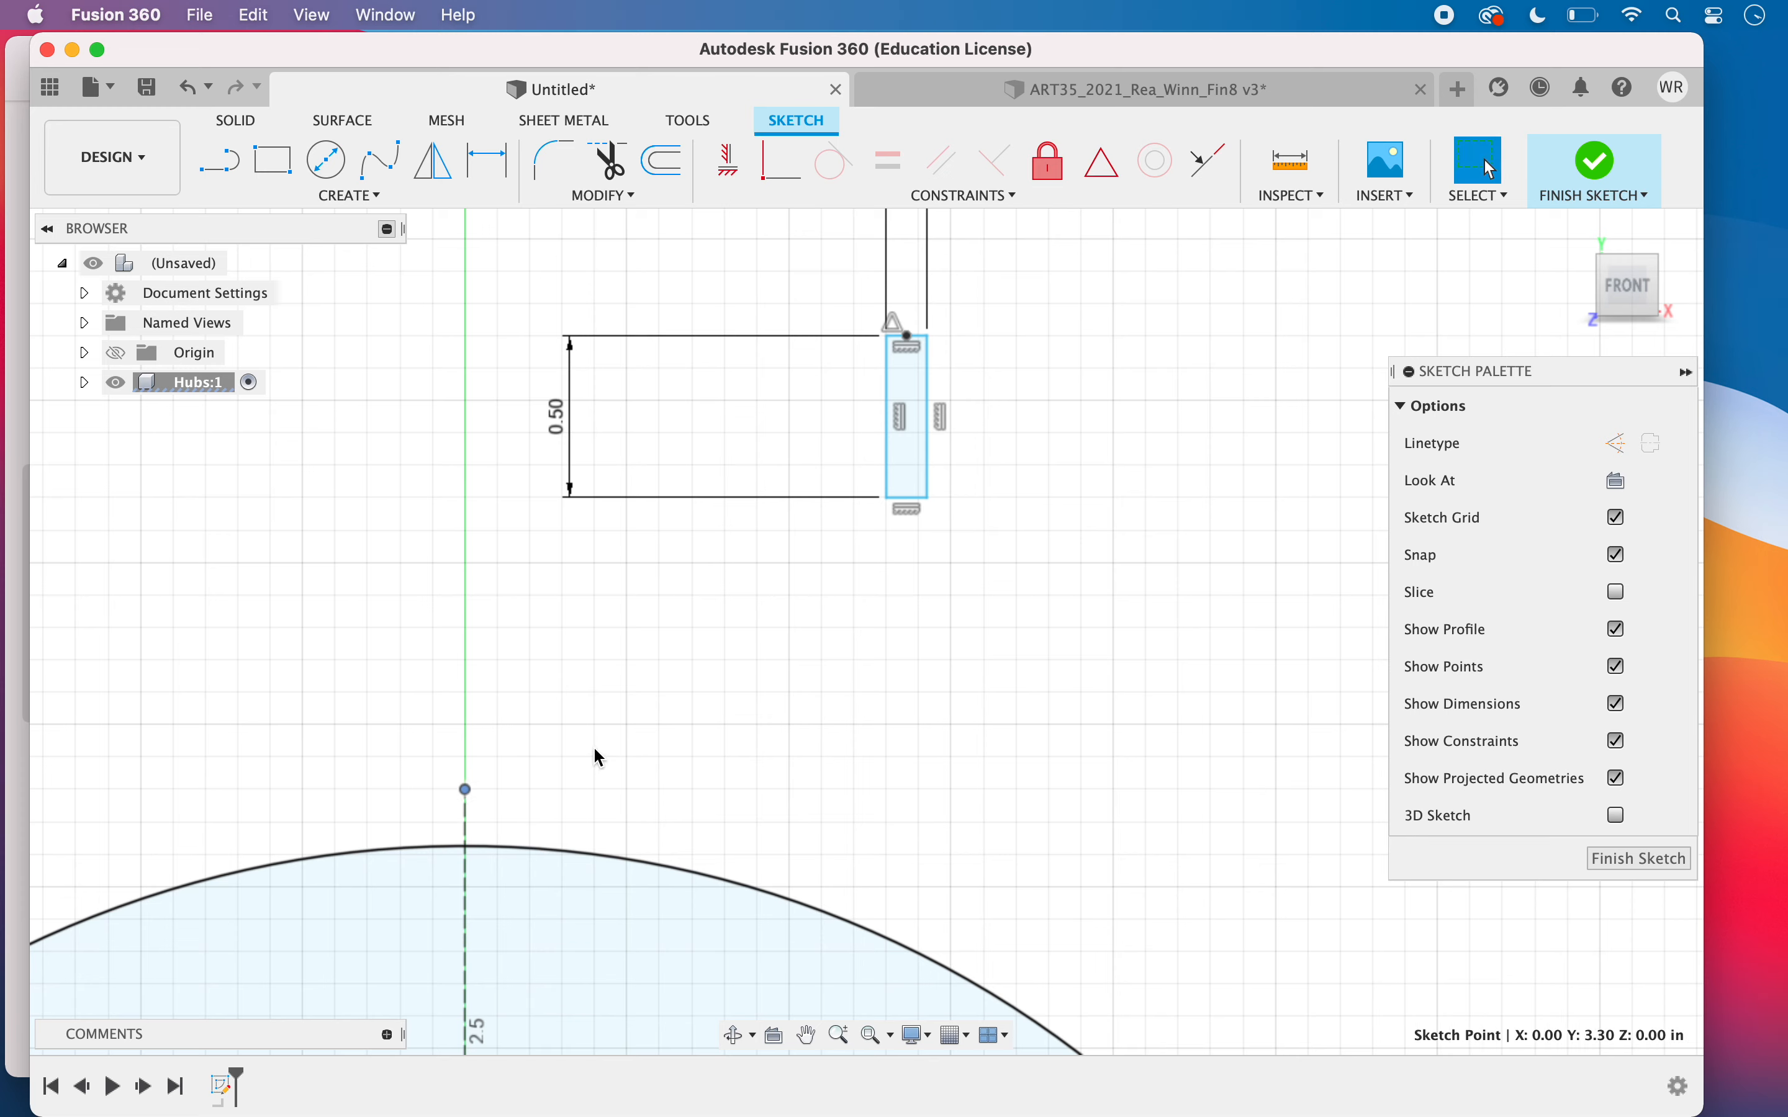
click(318, 196)
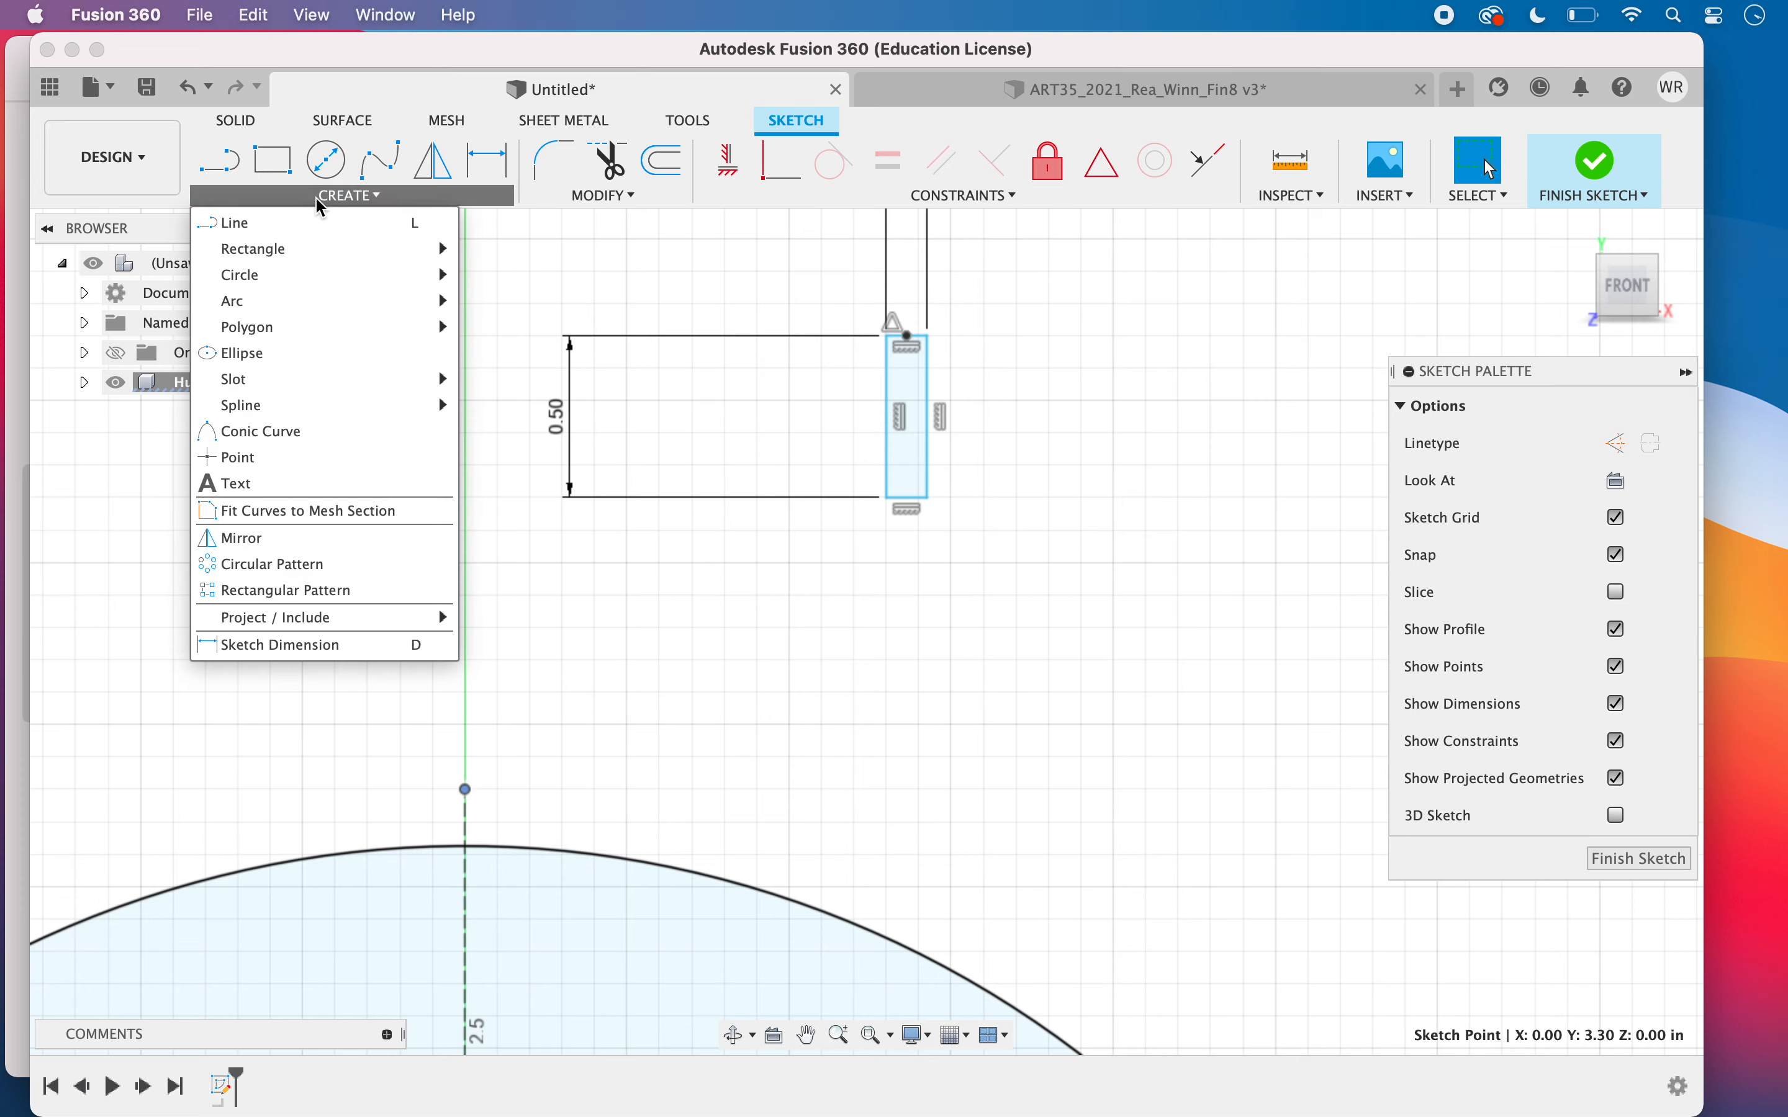
click(258, 463)
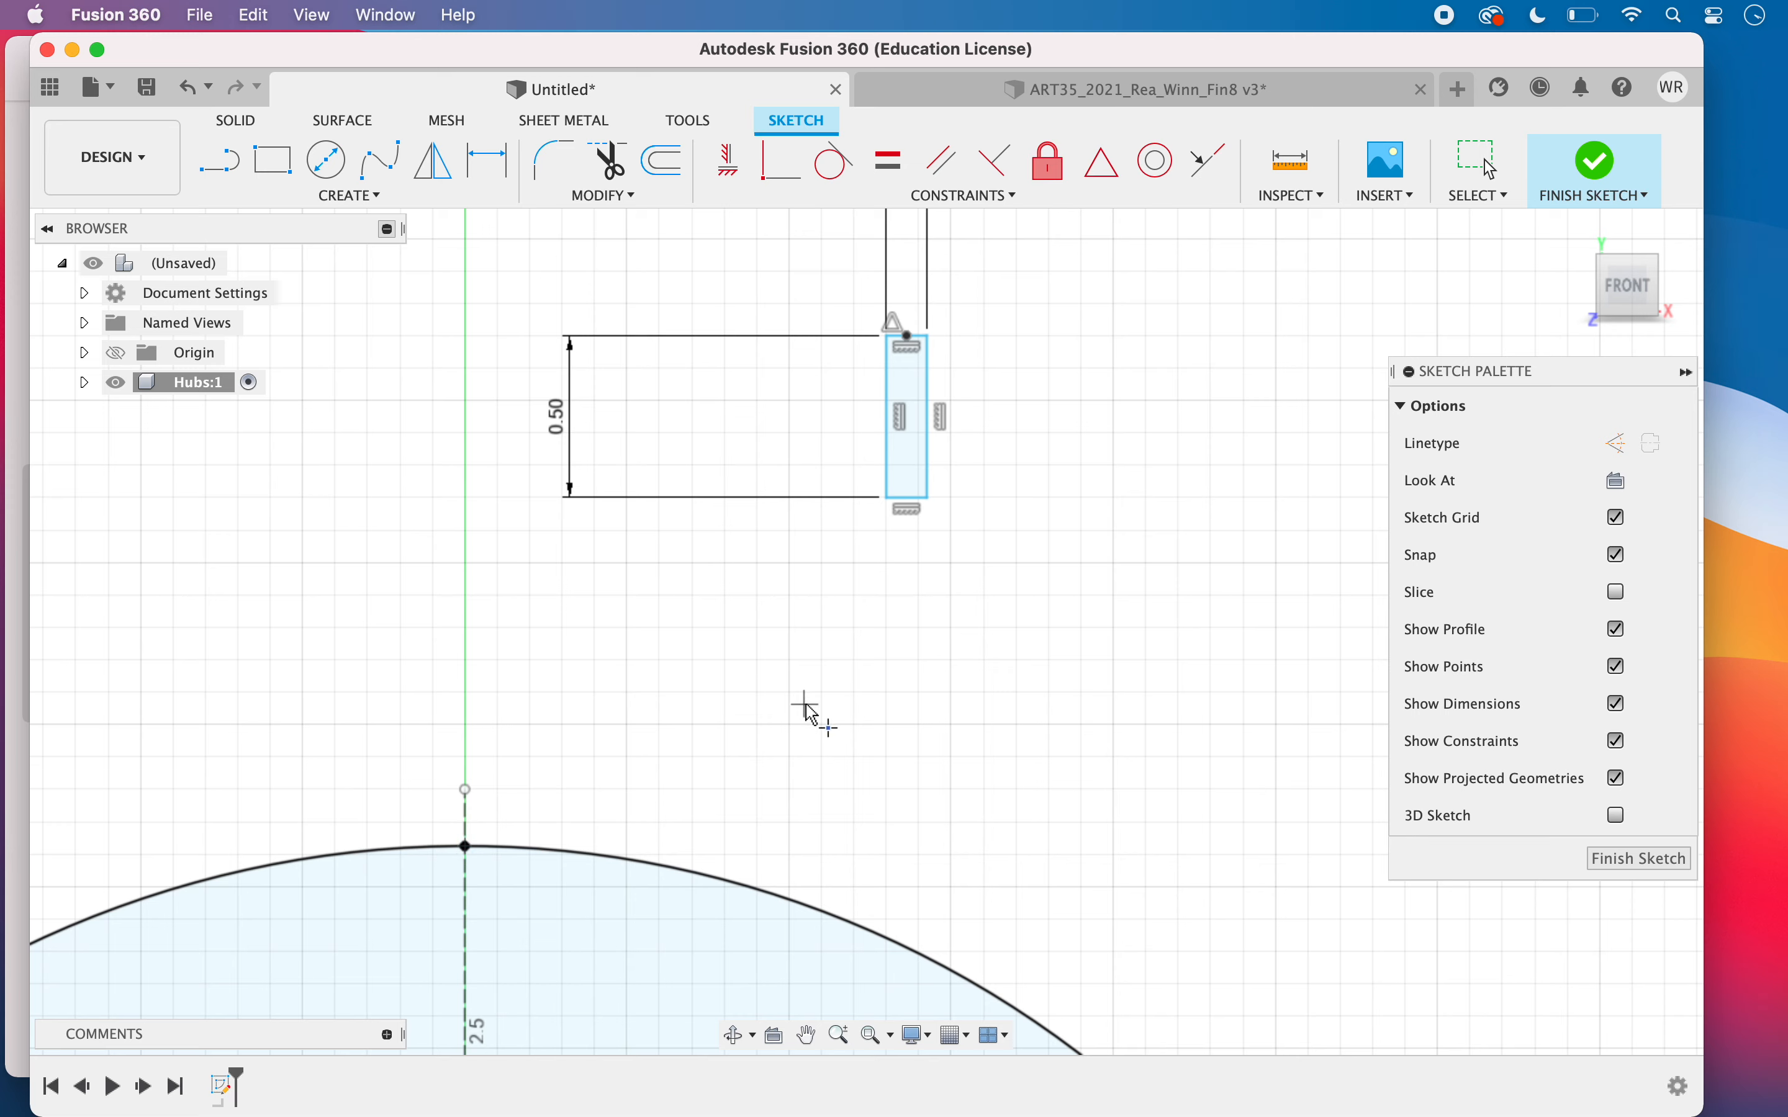
key(Escape)
Move the new notch rectangle point to point, from its top-edge midpoint to the sketch point atop the 6.25 in circle
key(m)
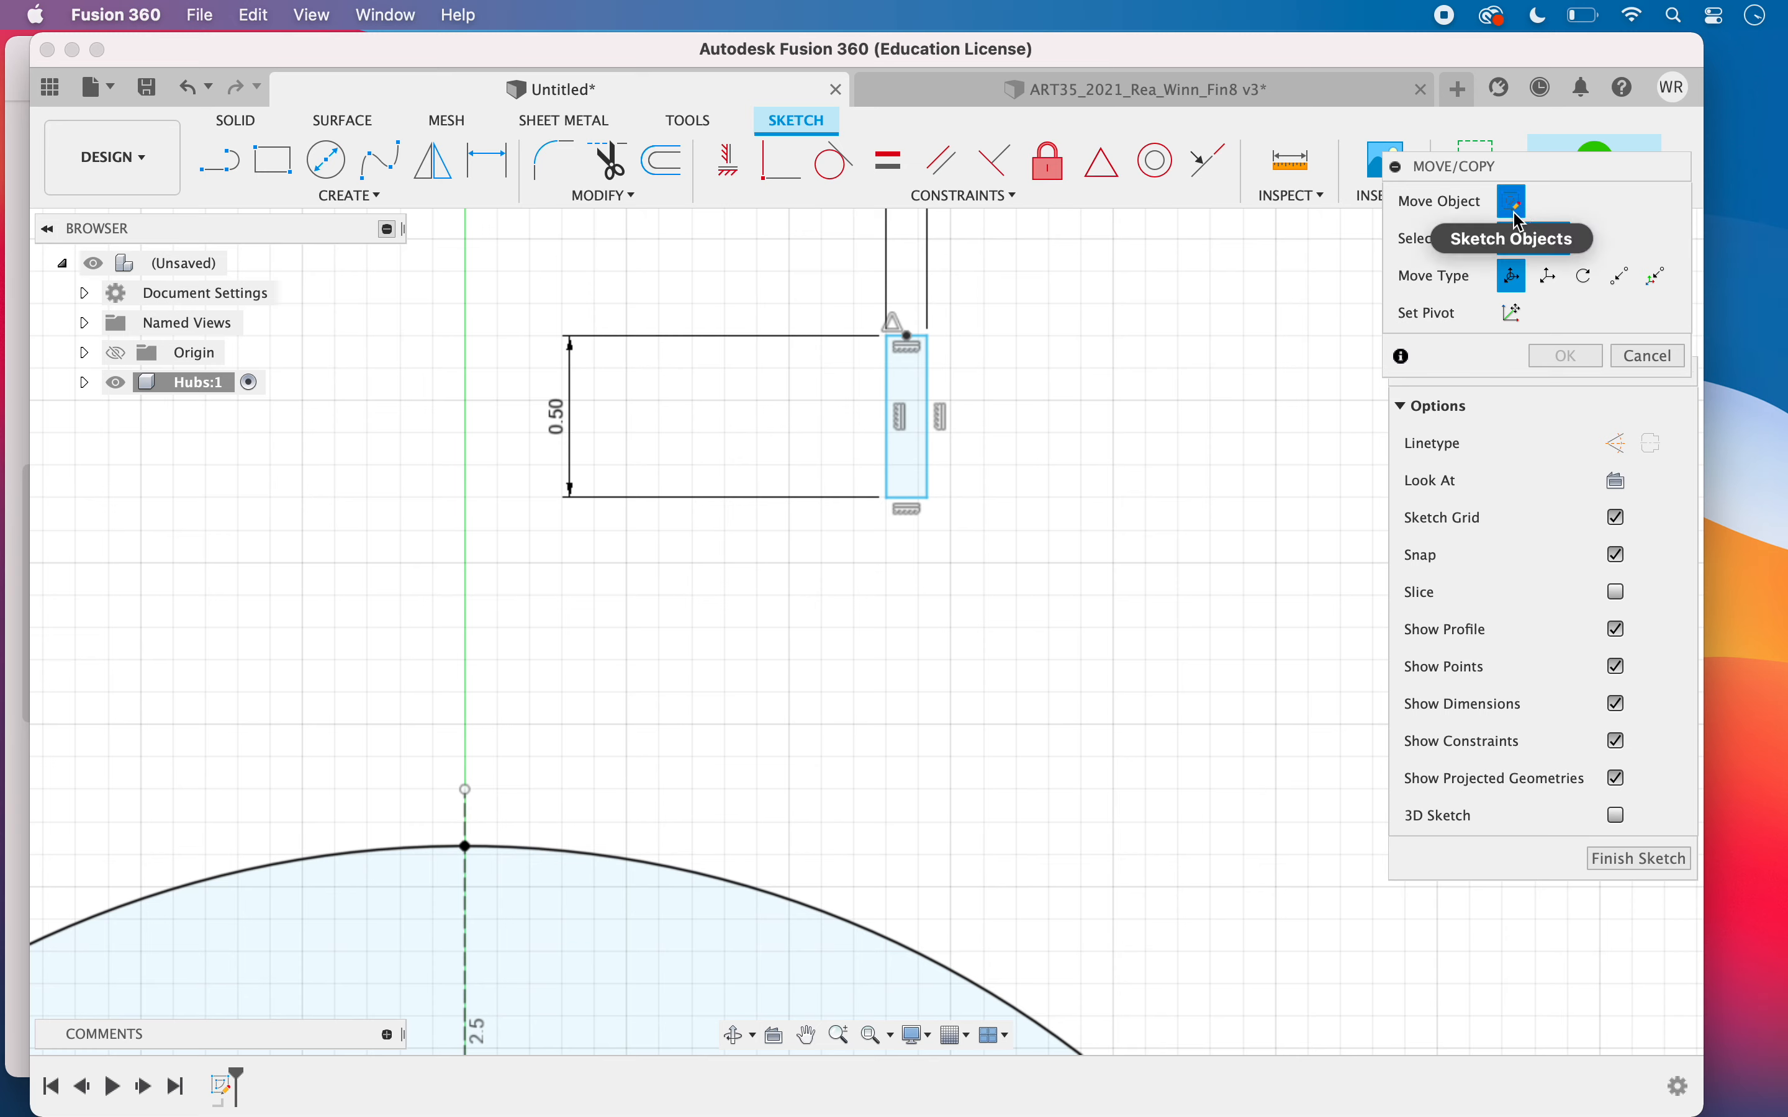
drag(959, 529, 816, 311)
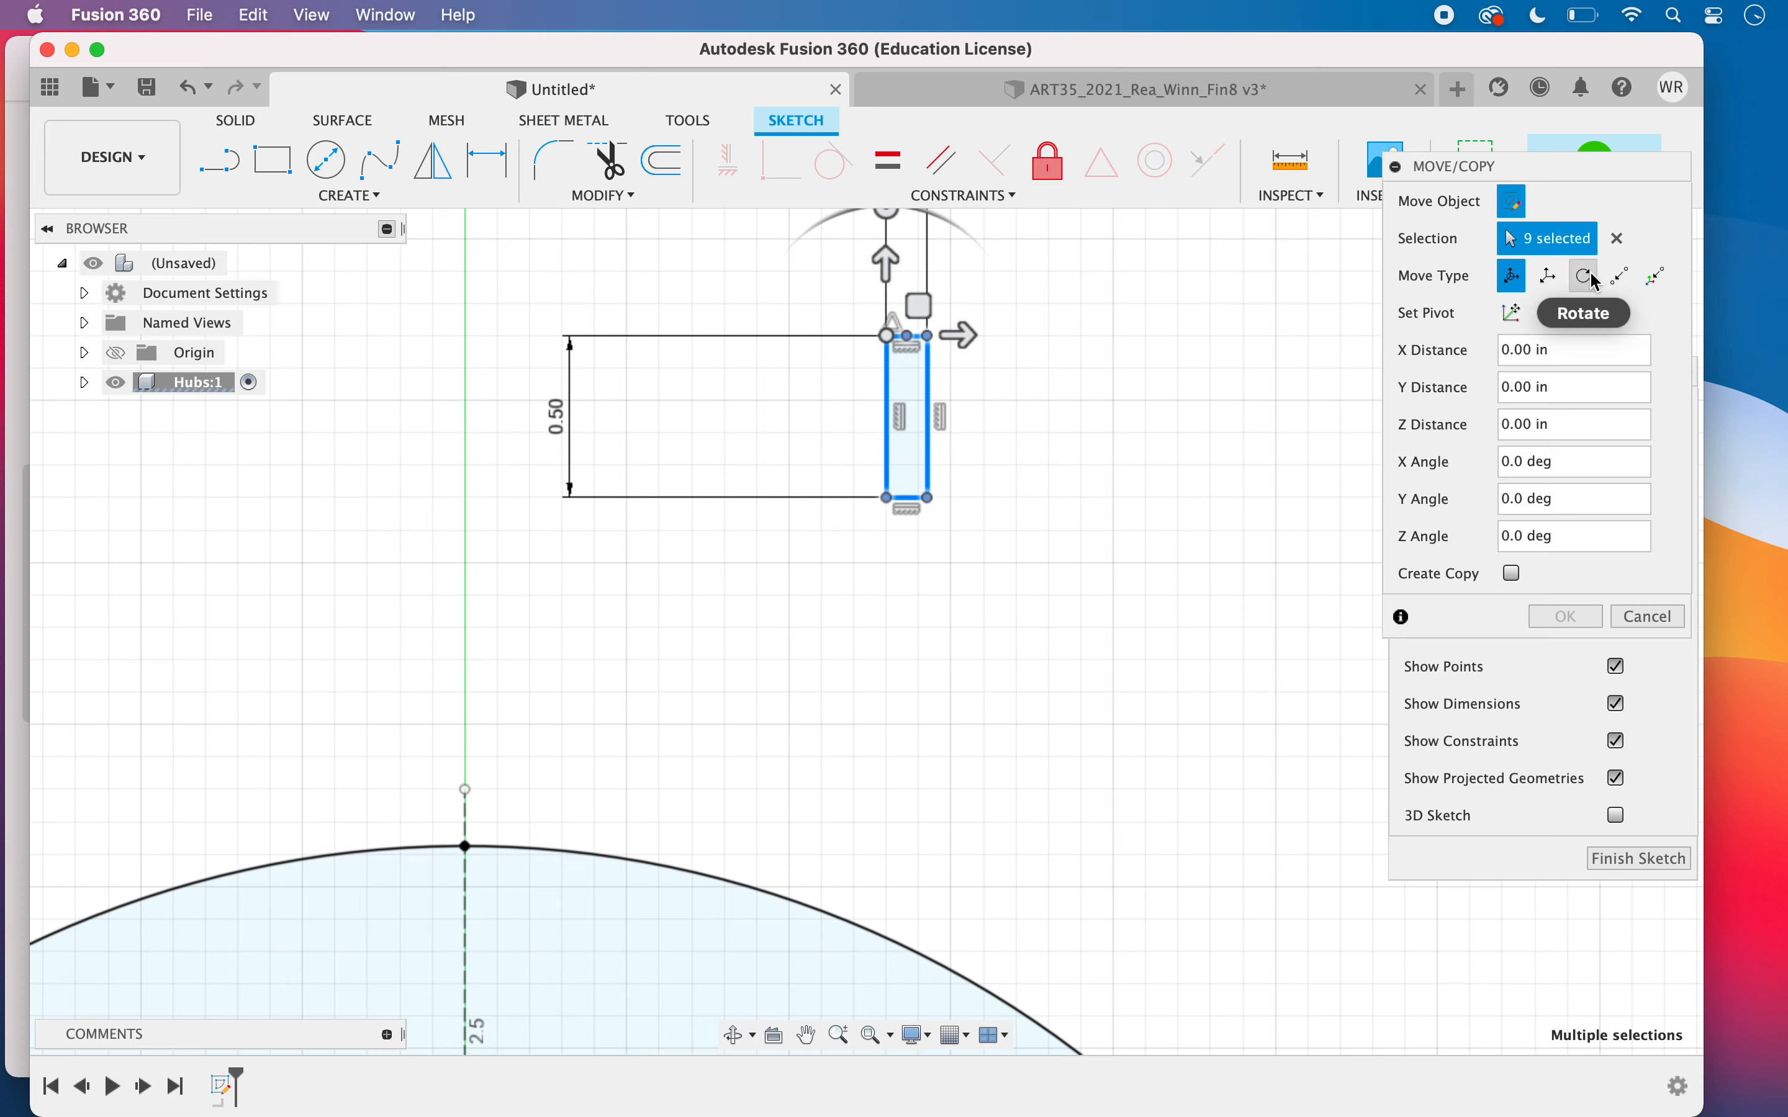
click(1621, 278)
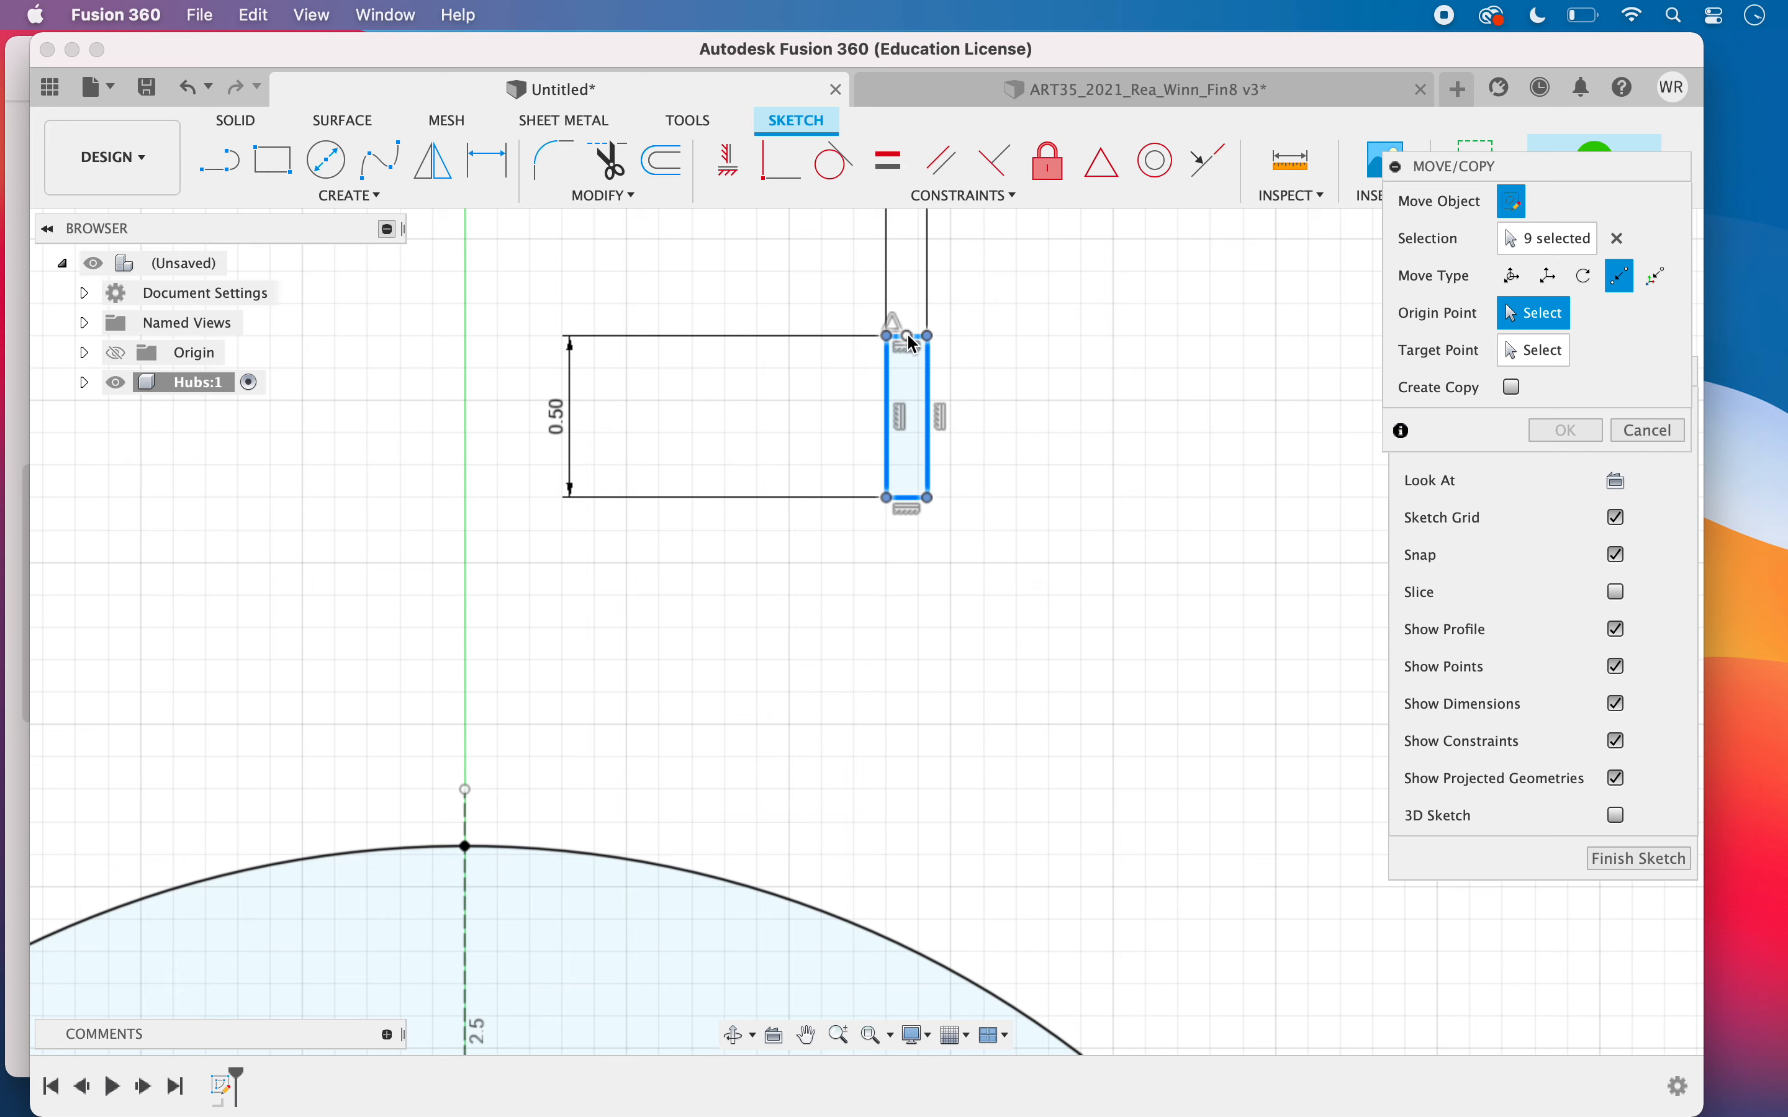
click(910, 337)
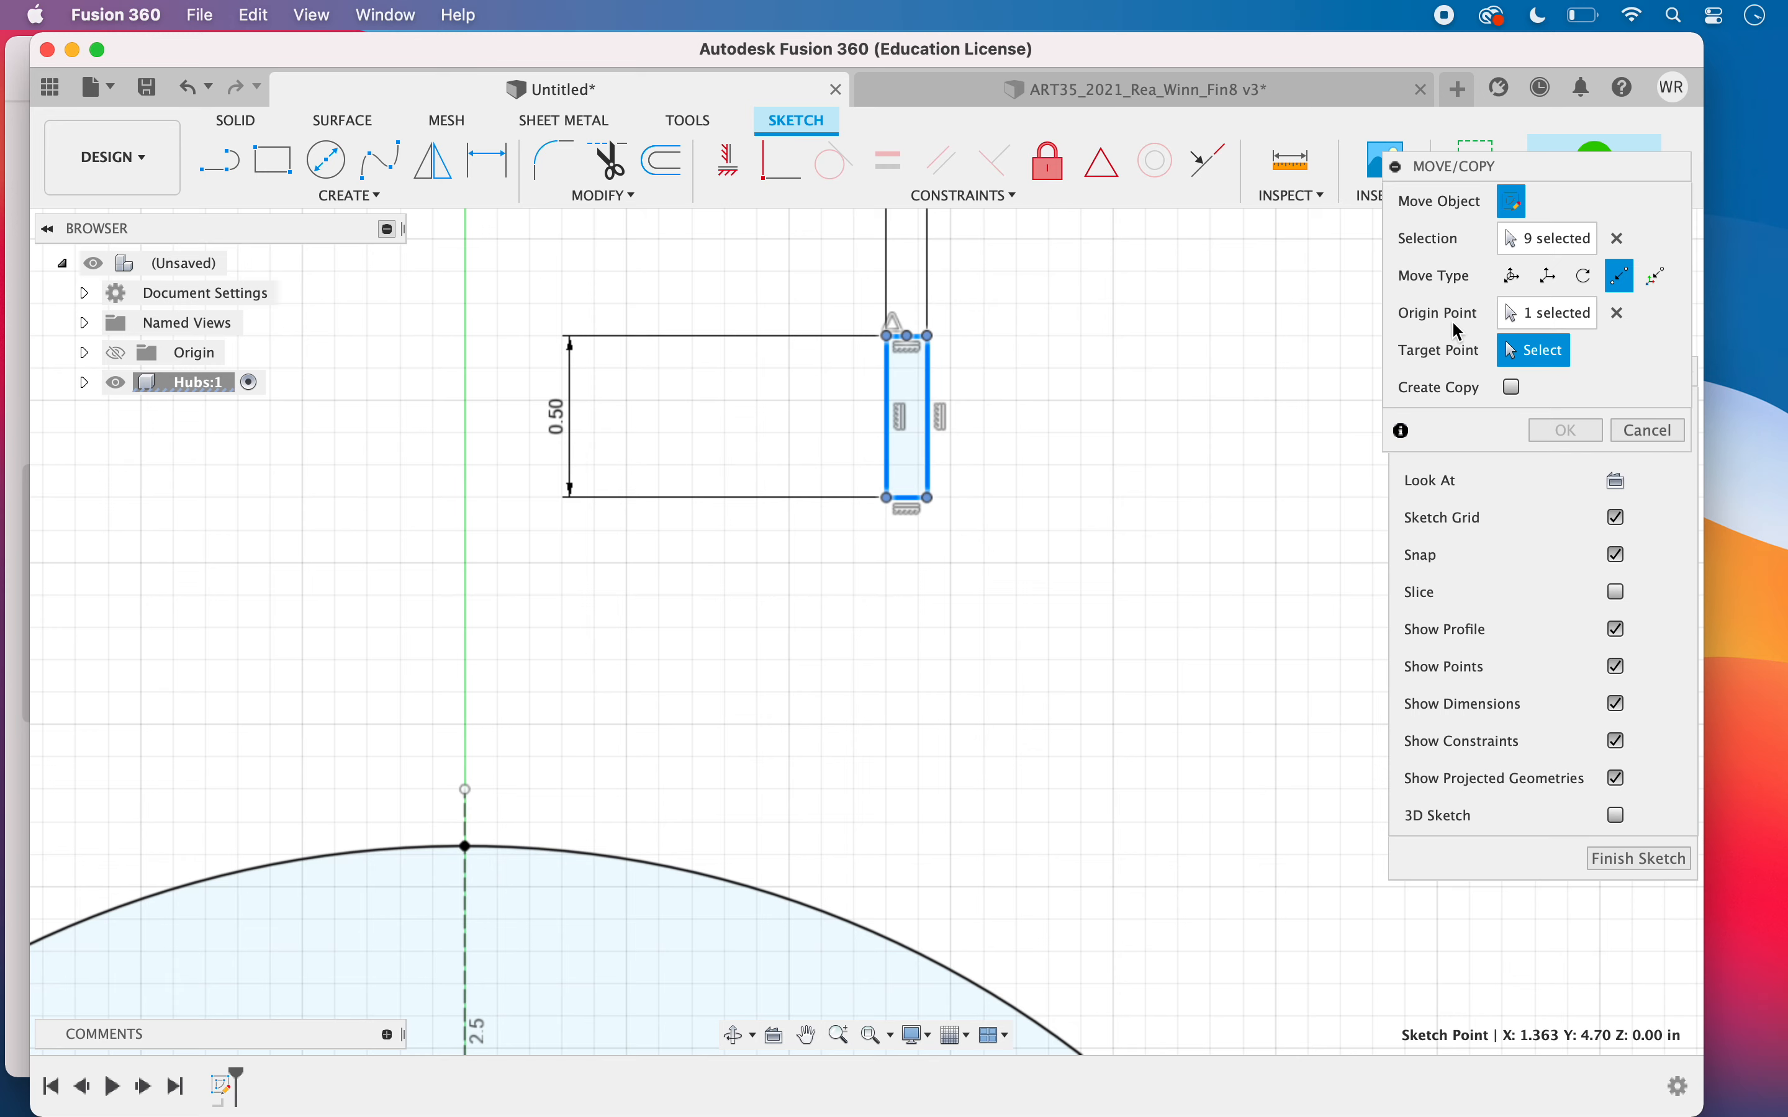
click(467, 846)
scroll(844, 763, down, 5)
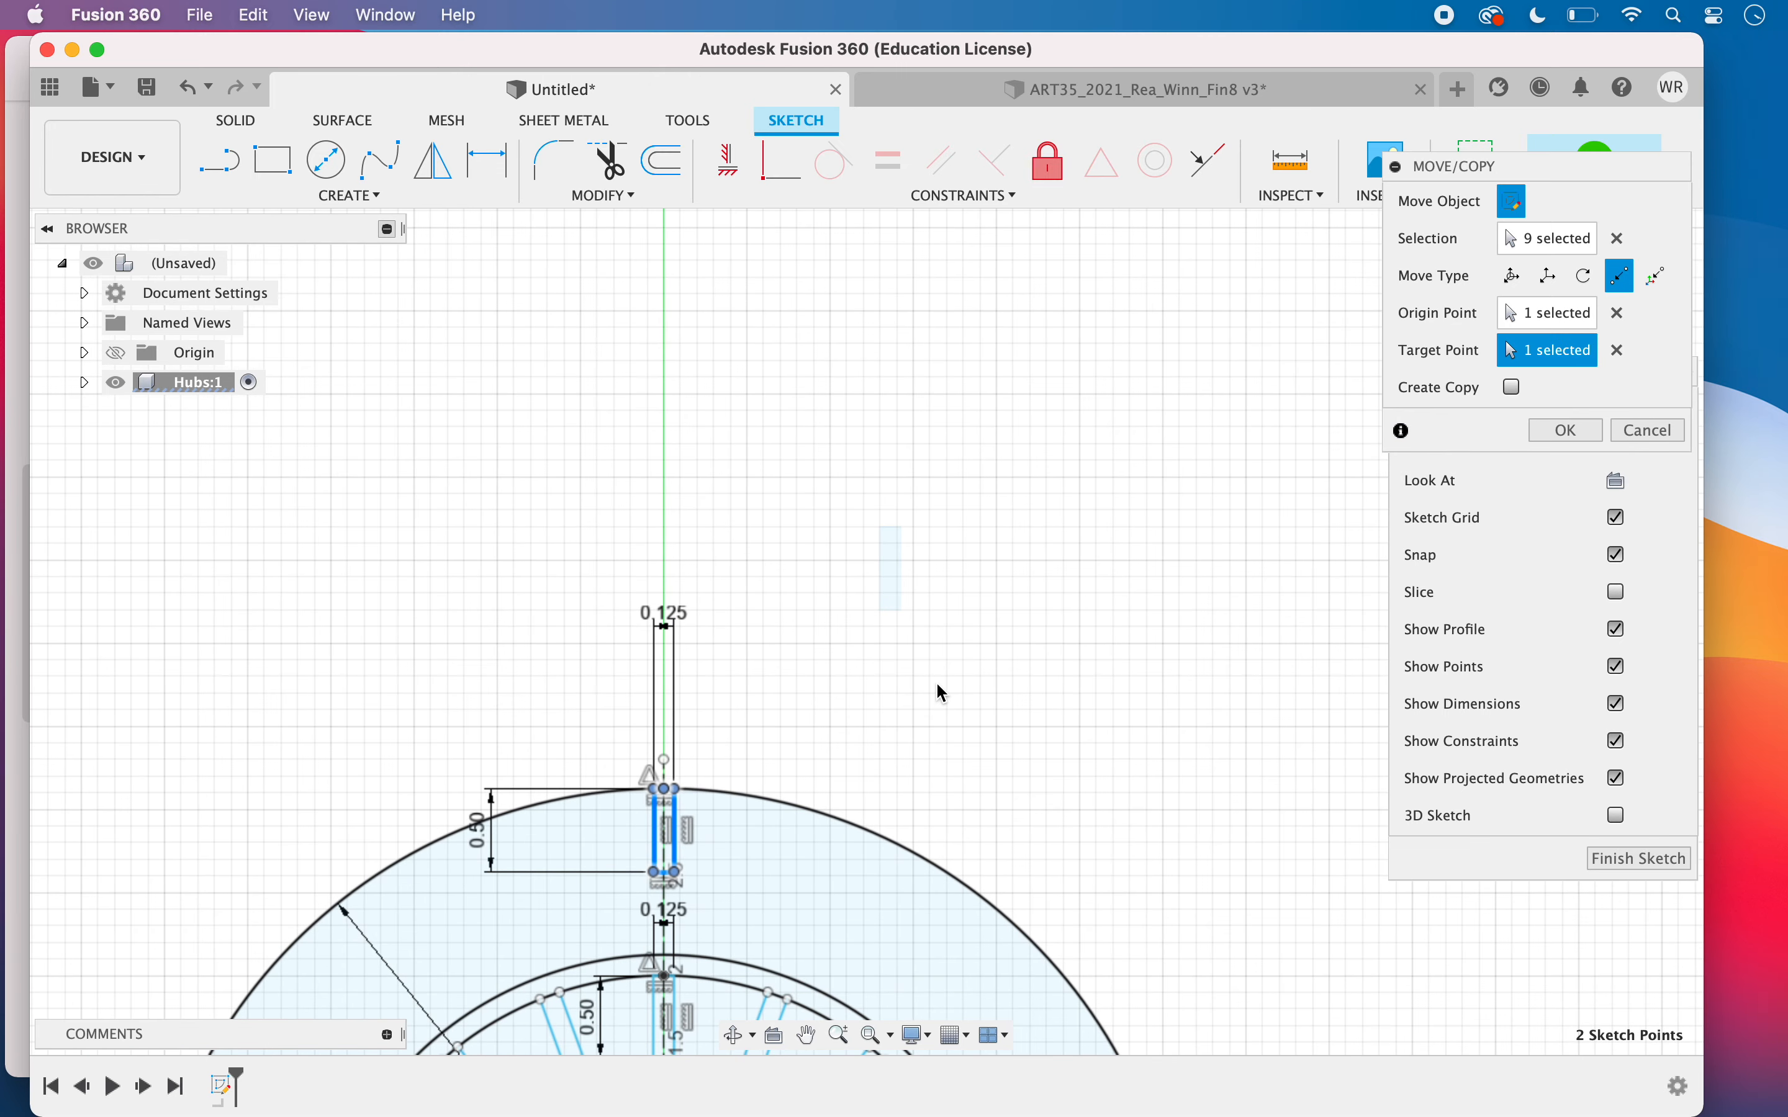
middle_drag(929, 683, 984, 314)
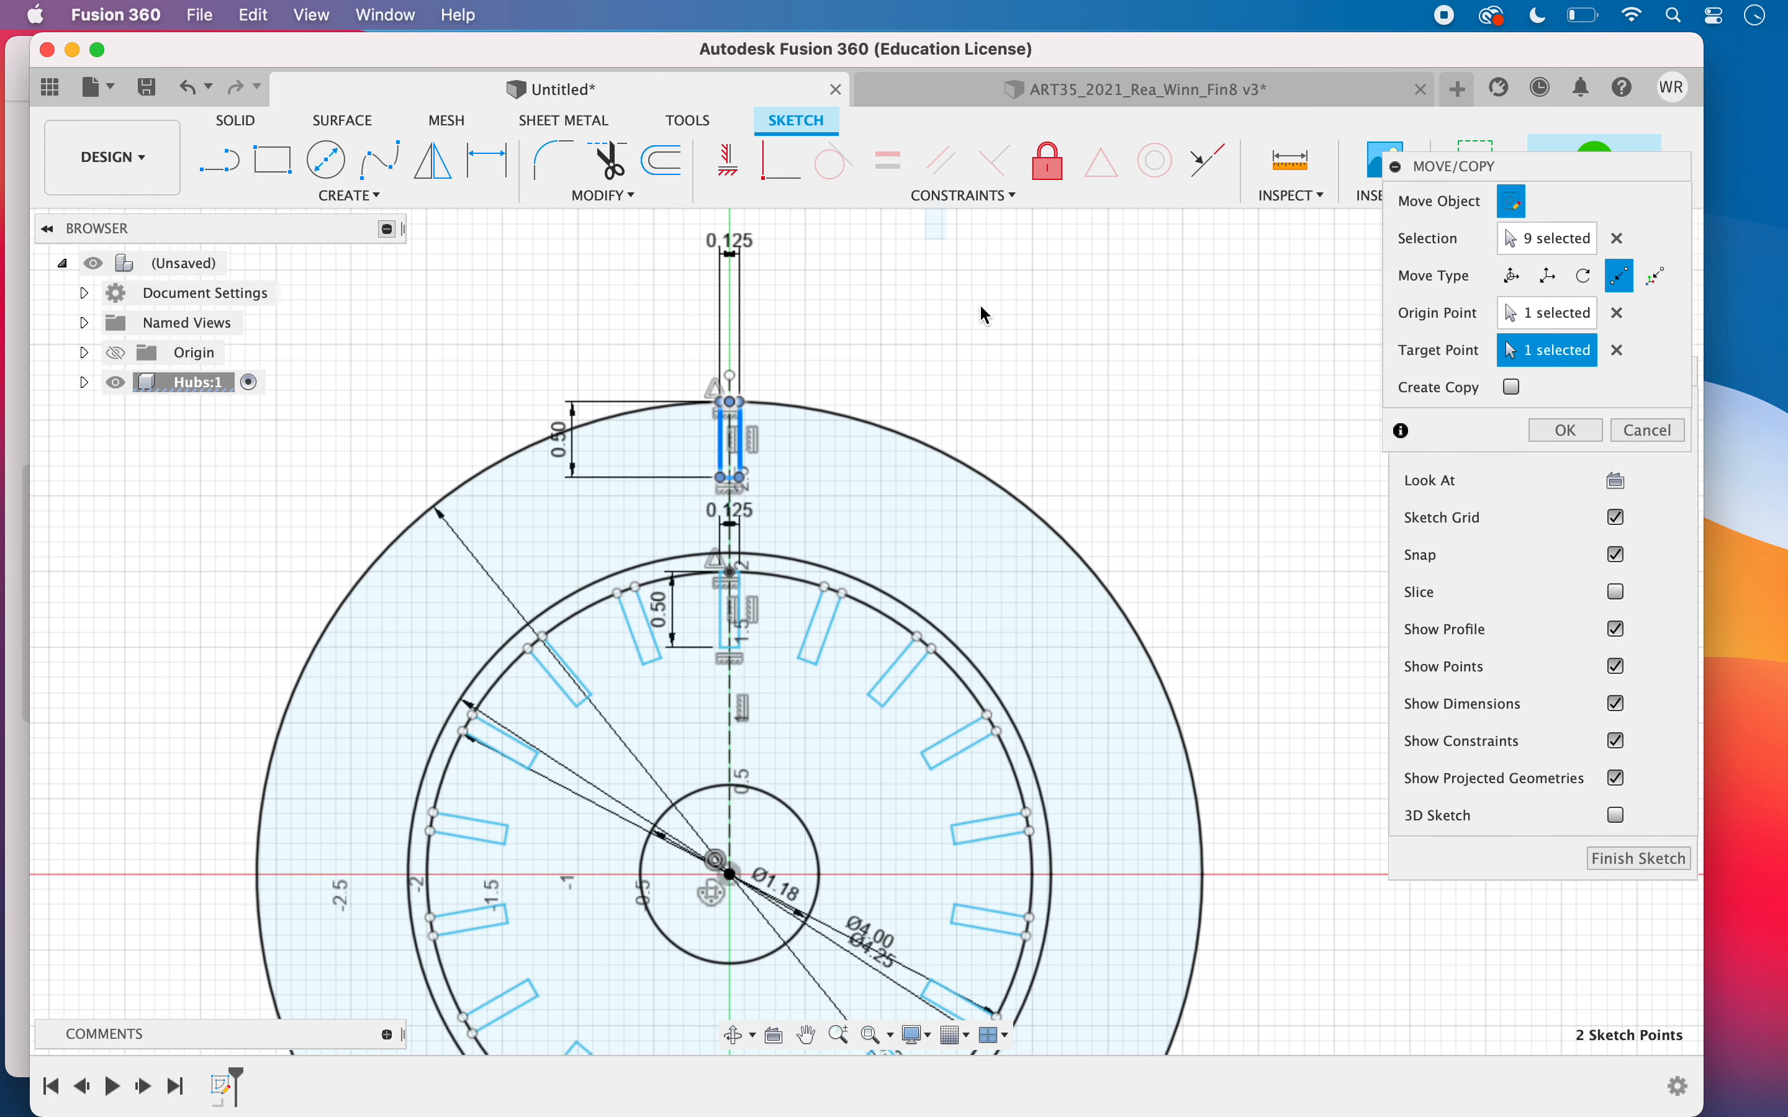
click(1566, 430)
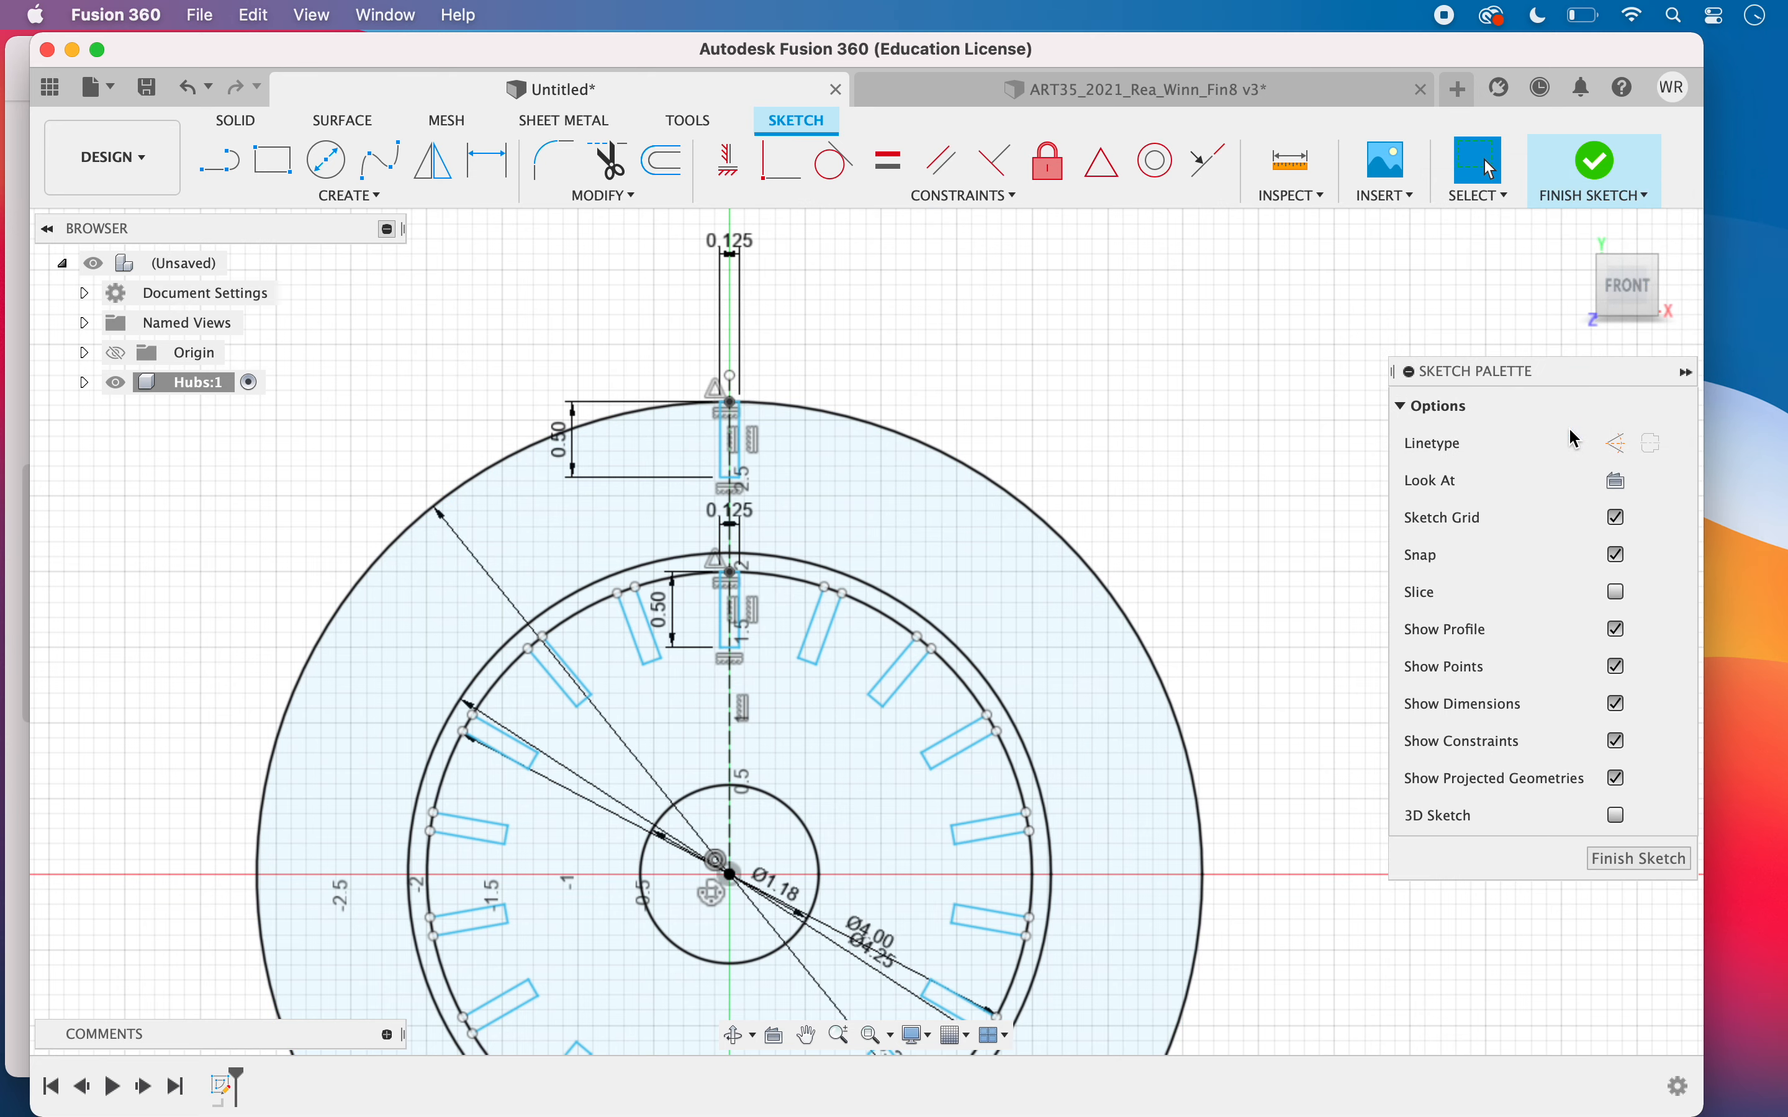
Circular-pattern the outer notch's two long sides and inner short edge around the origin, with full angular spacing and a quantity of 18
click(346, 195)
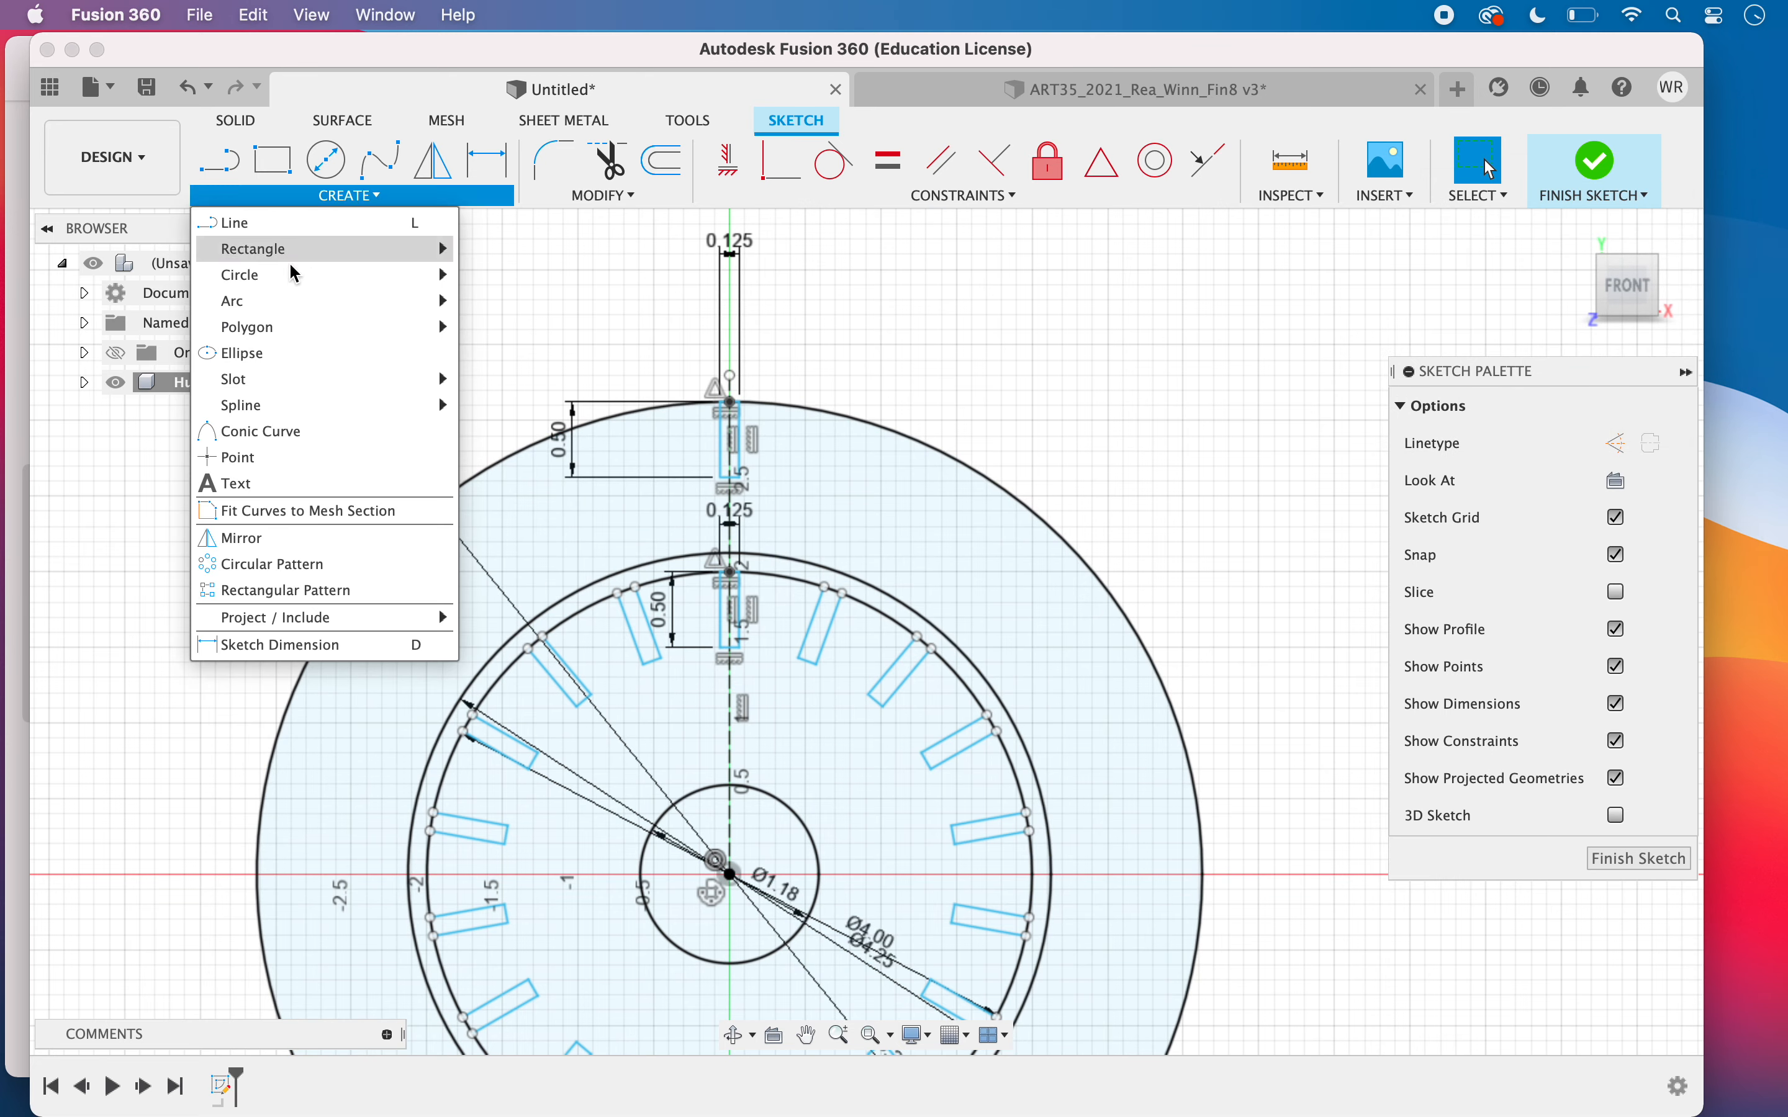
click(240, 565)
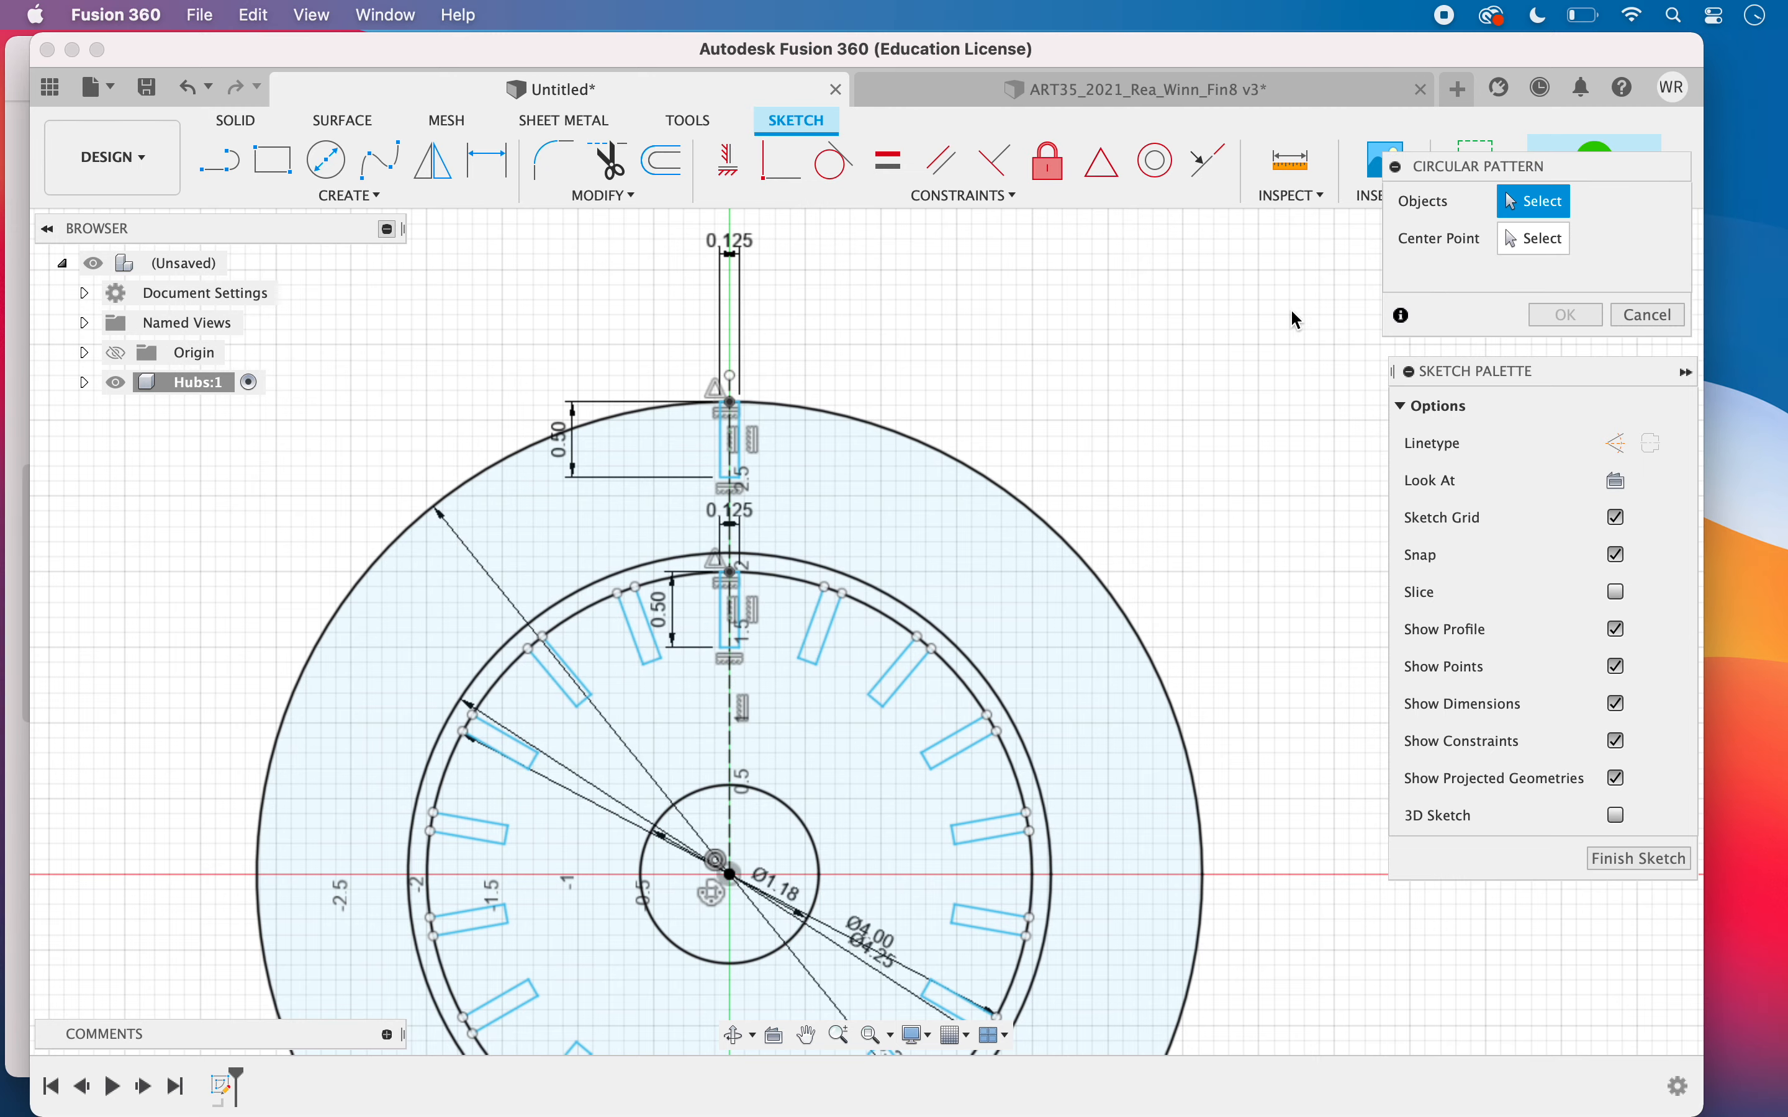
scroll(743, 470, up, 5)
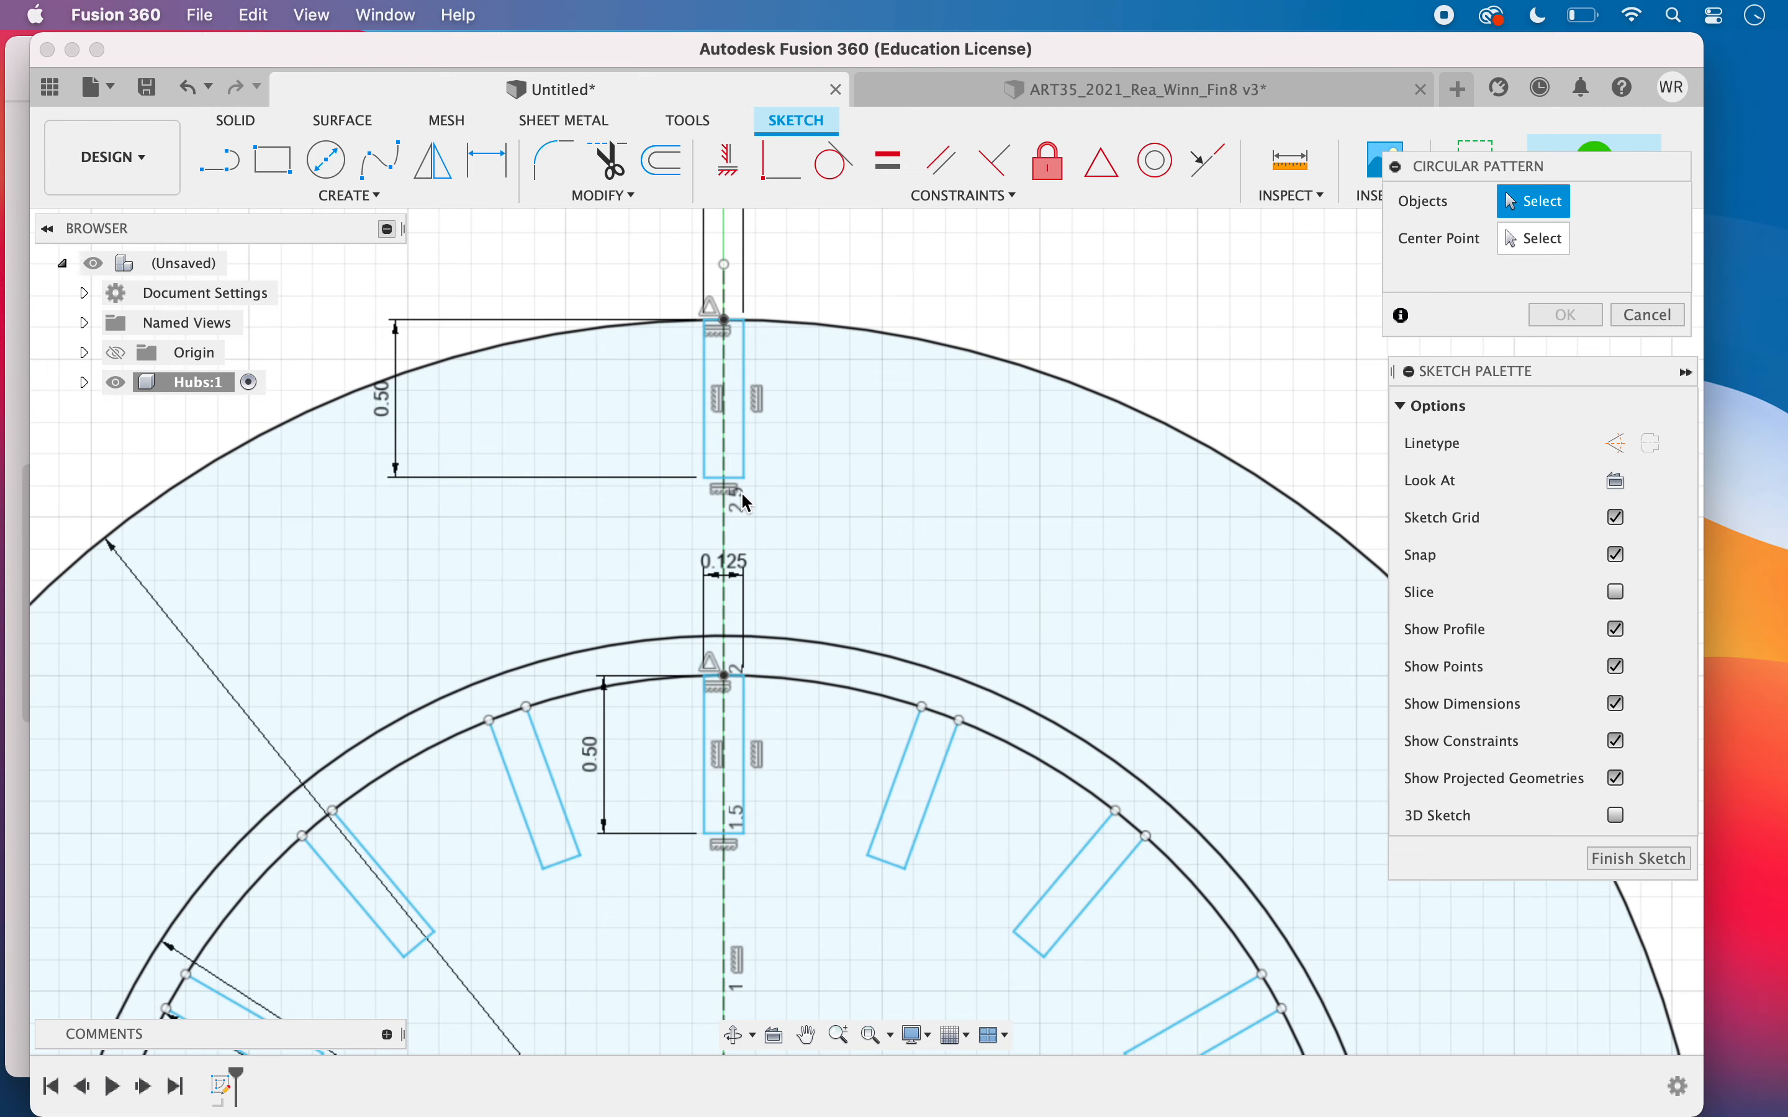
click(704, 442)
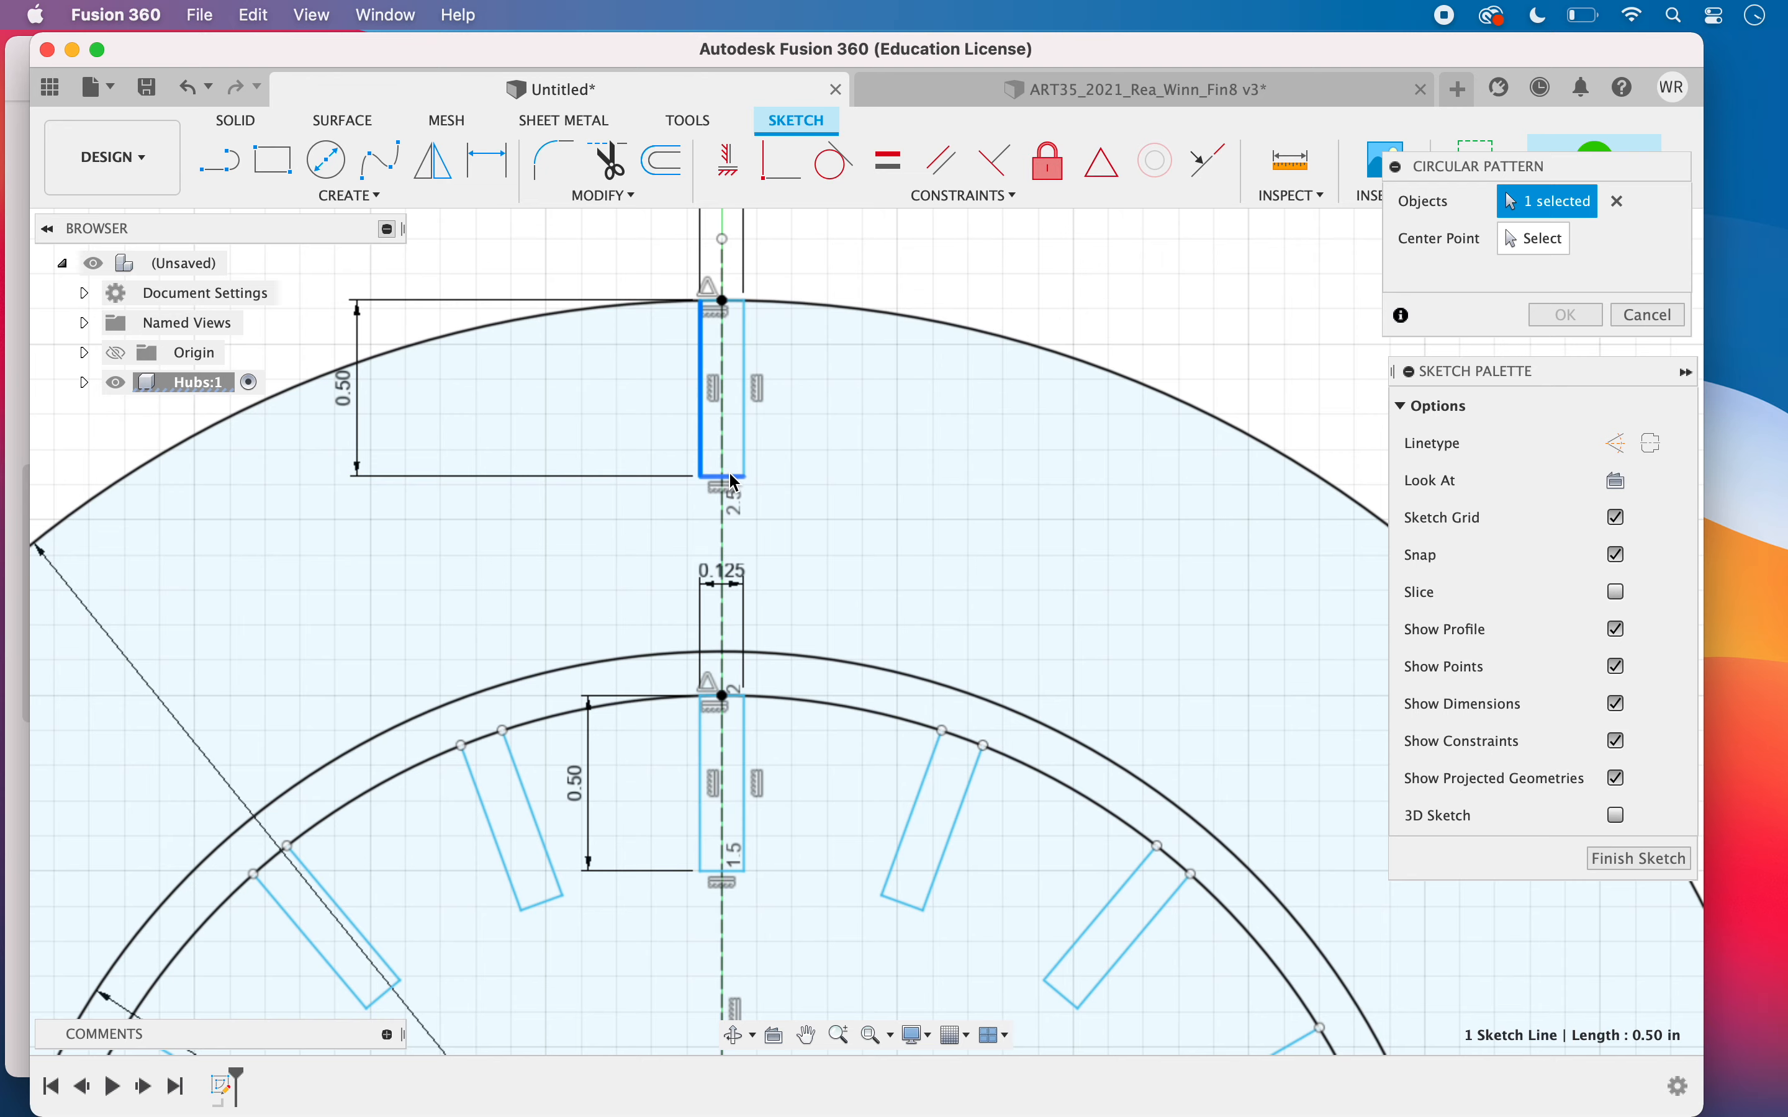
click(727, 477)
click(745, 459)
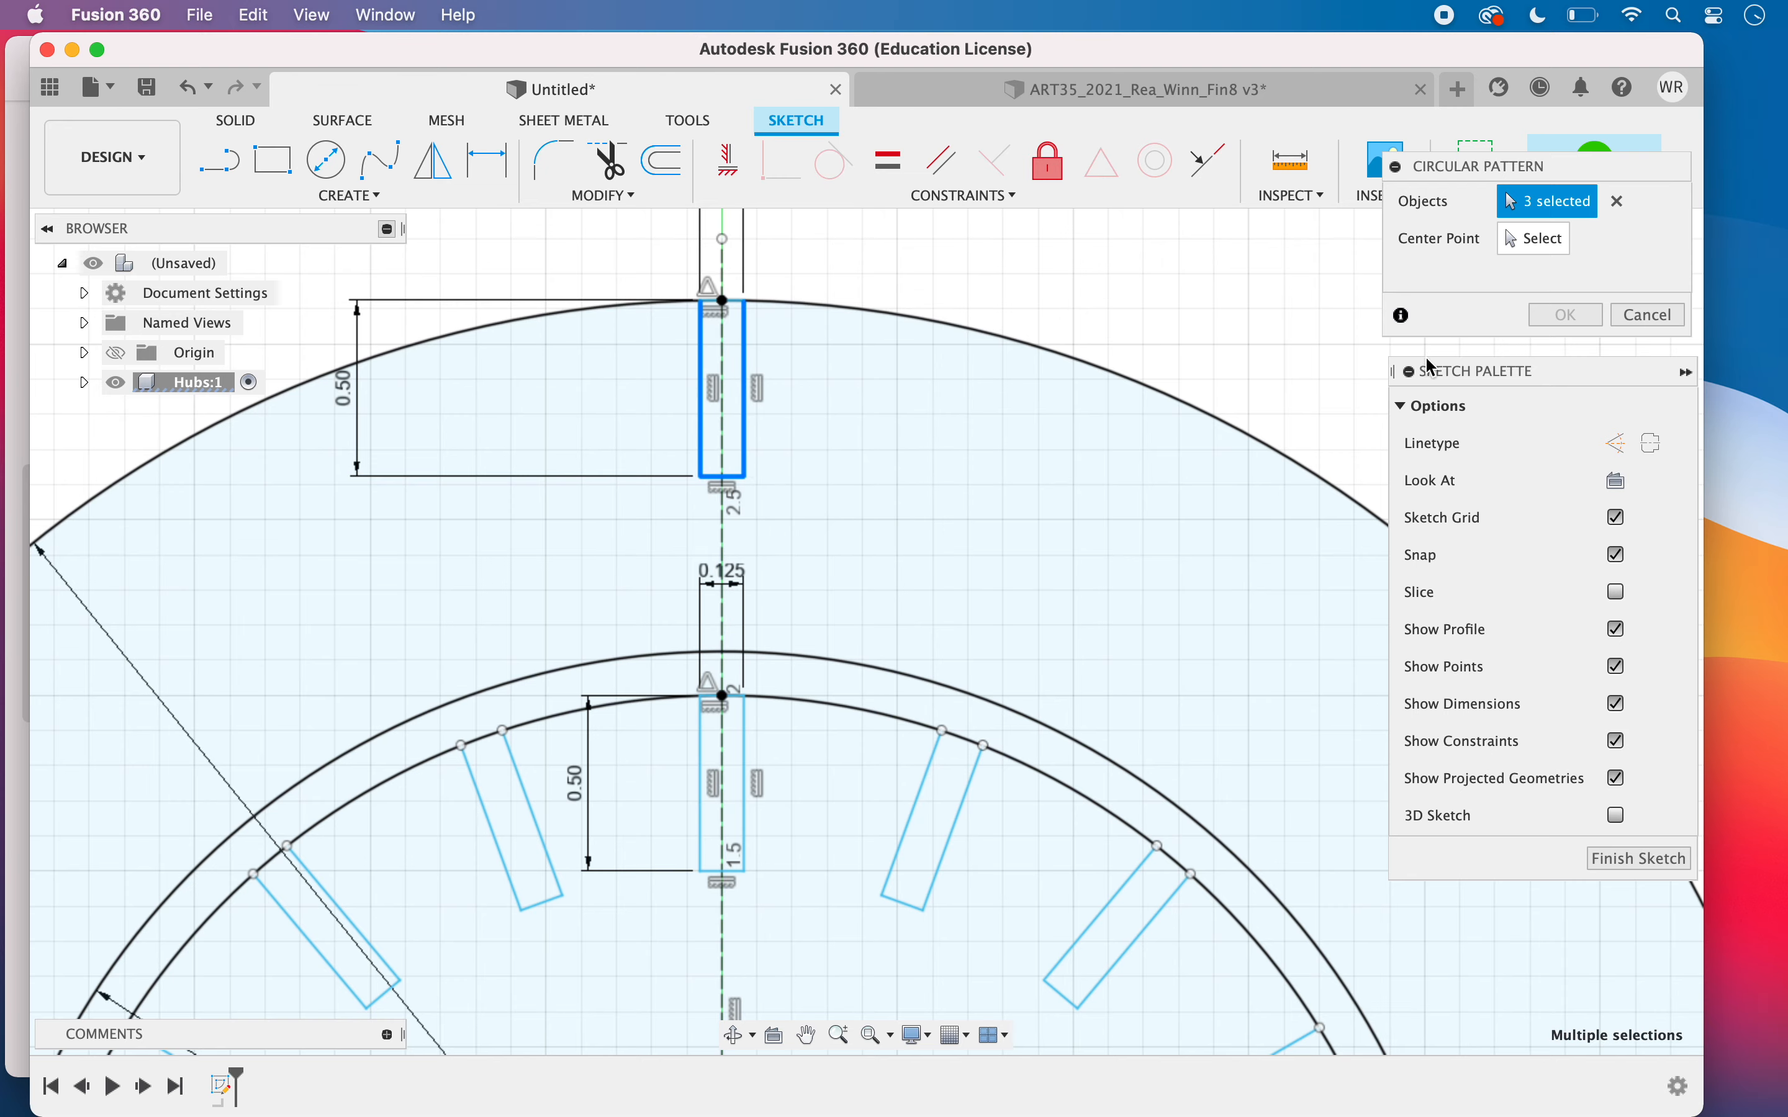
click(1534, 238)
scroll(1056, 664, down, 3)
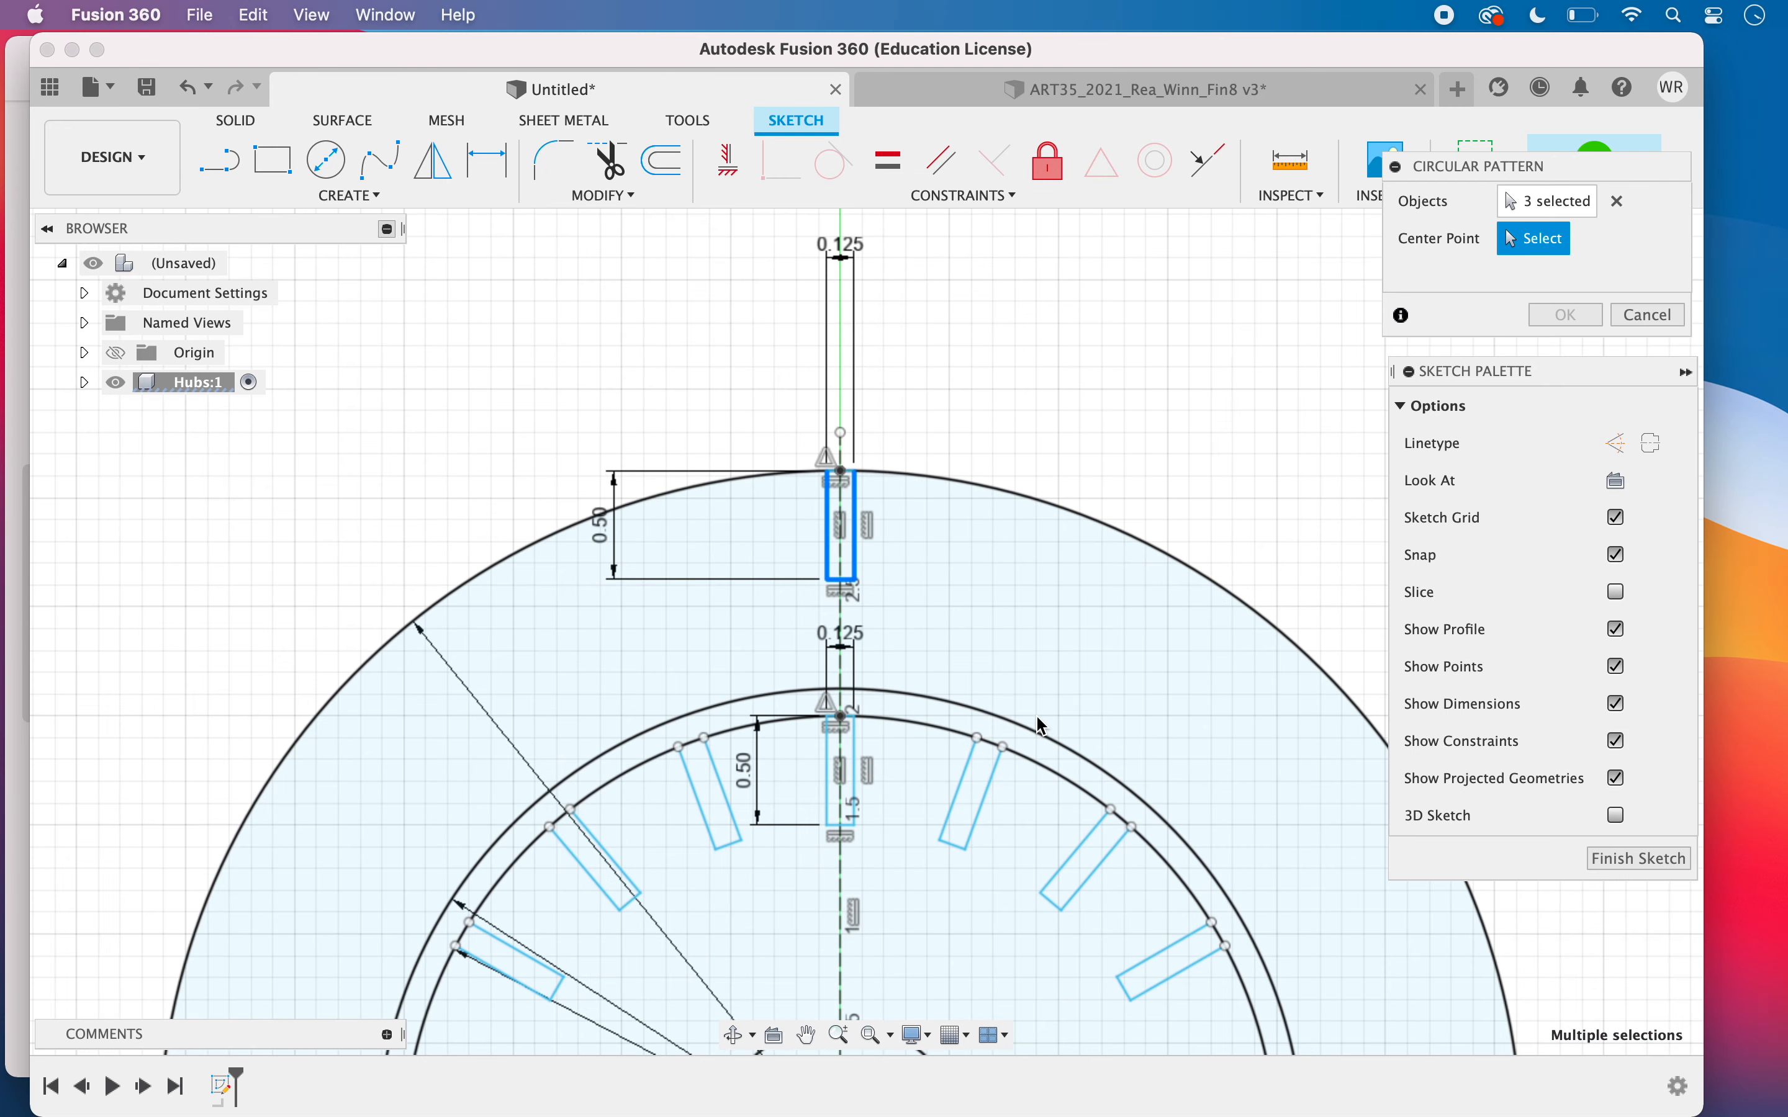
middle_drag(1038, 591, 1025, 299)
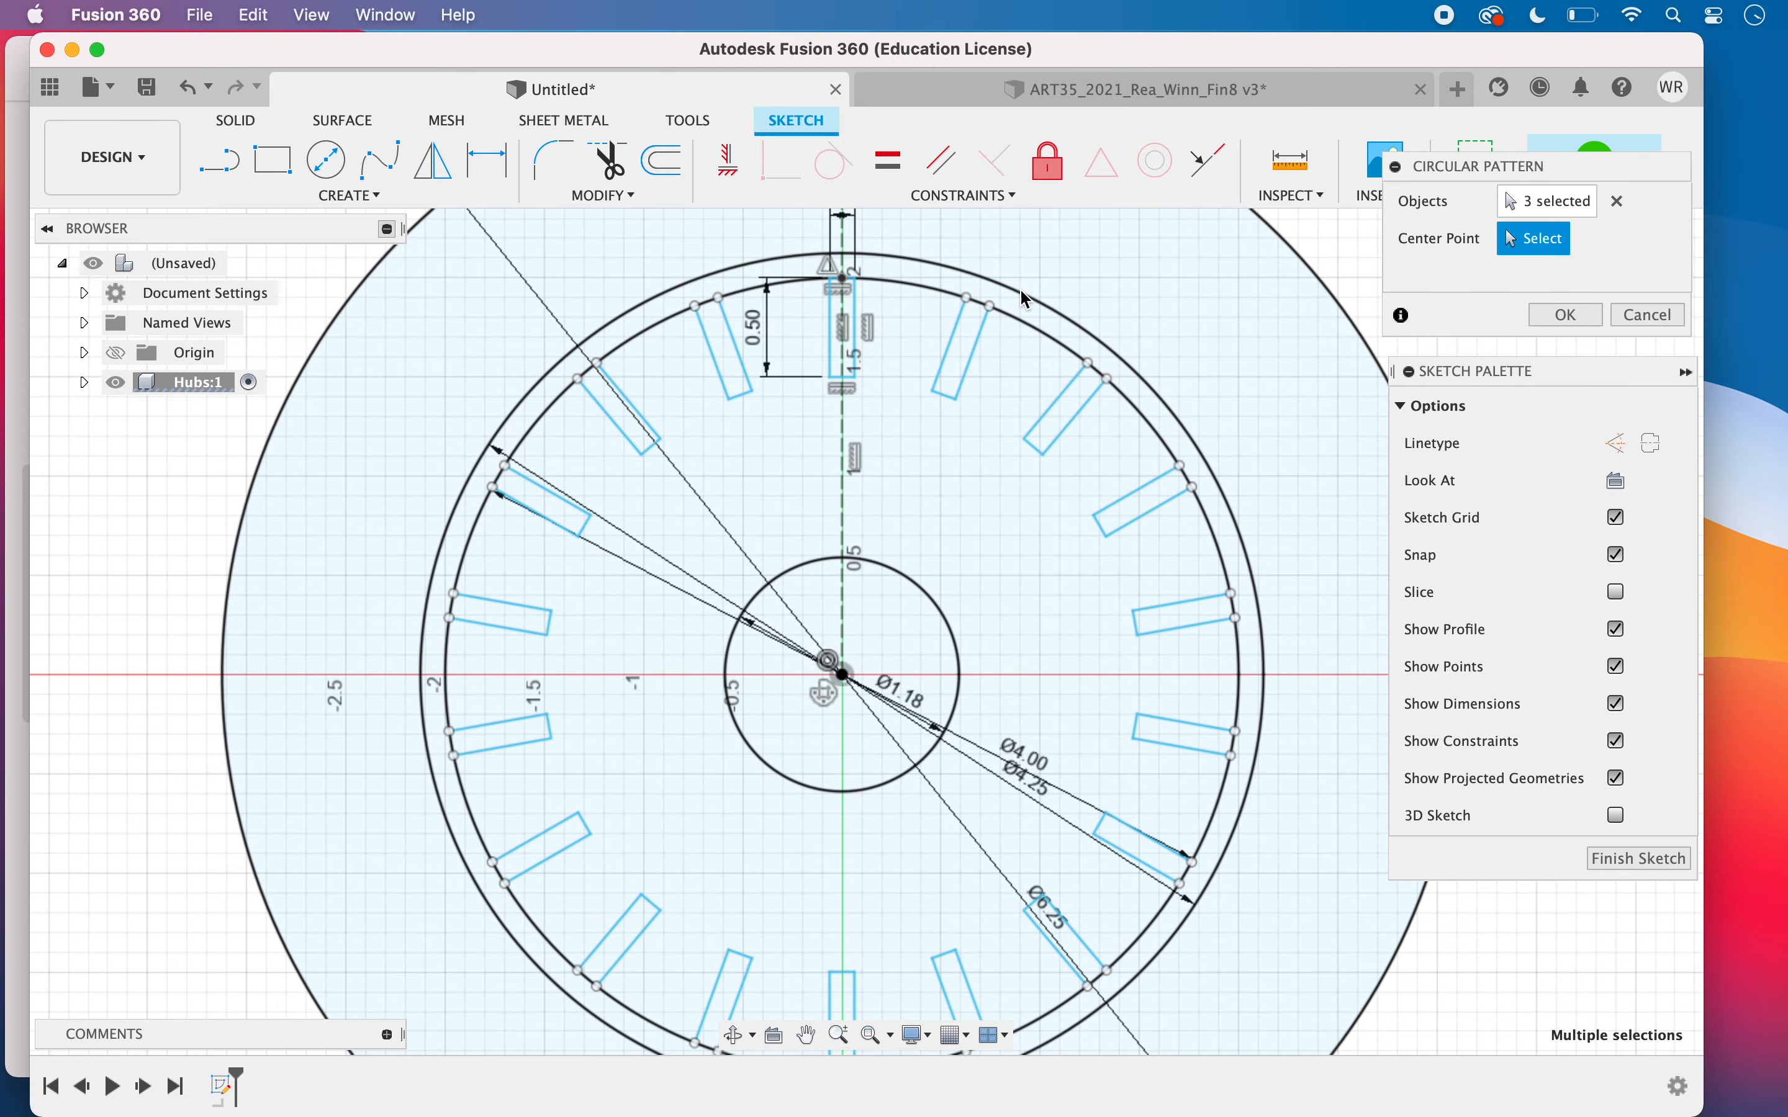
click(842, 679)
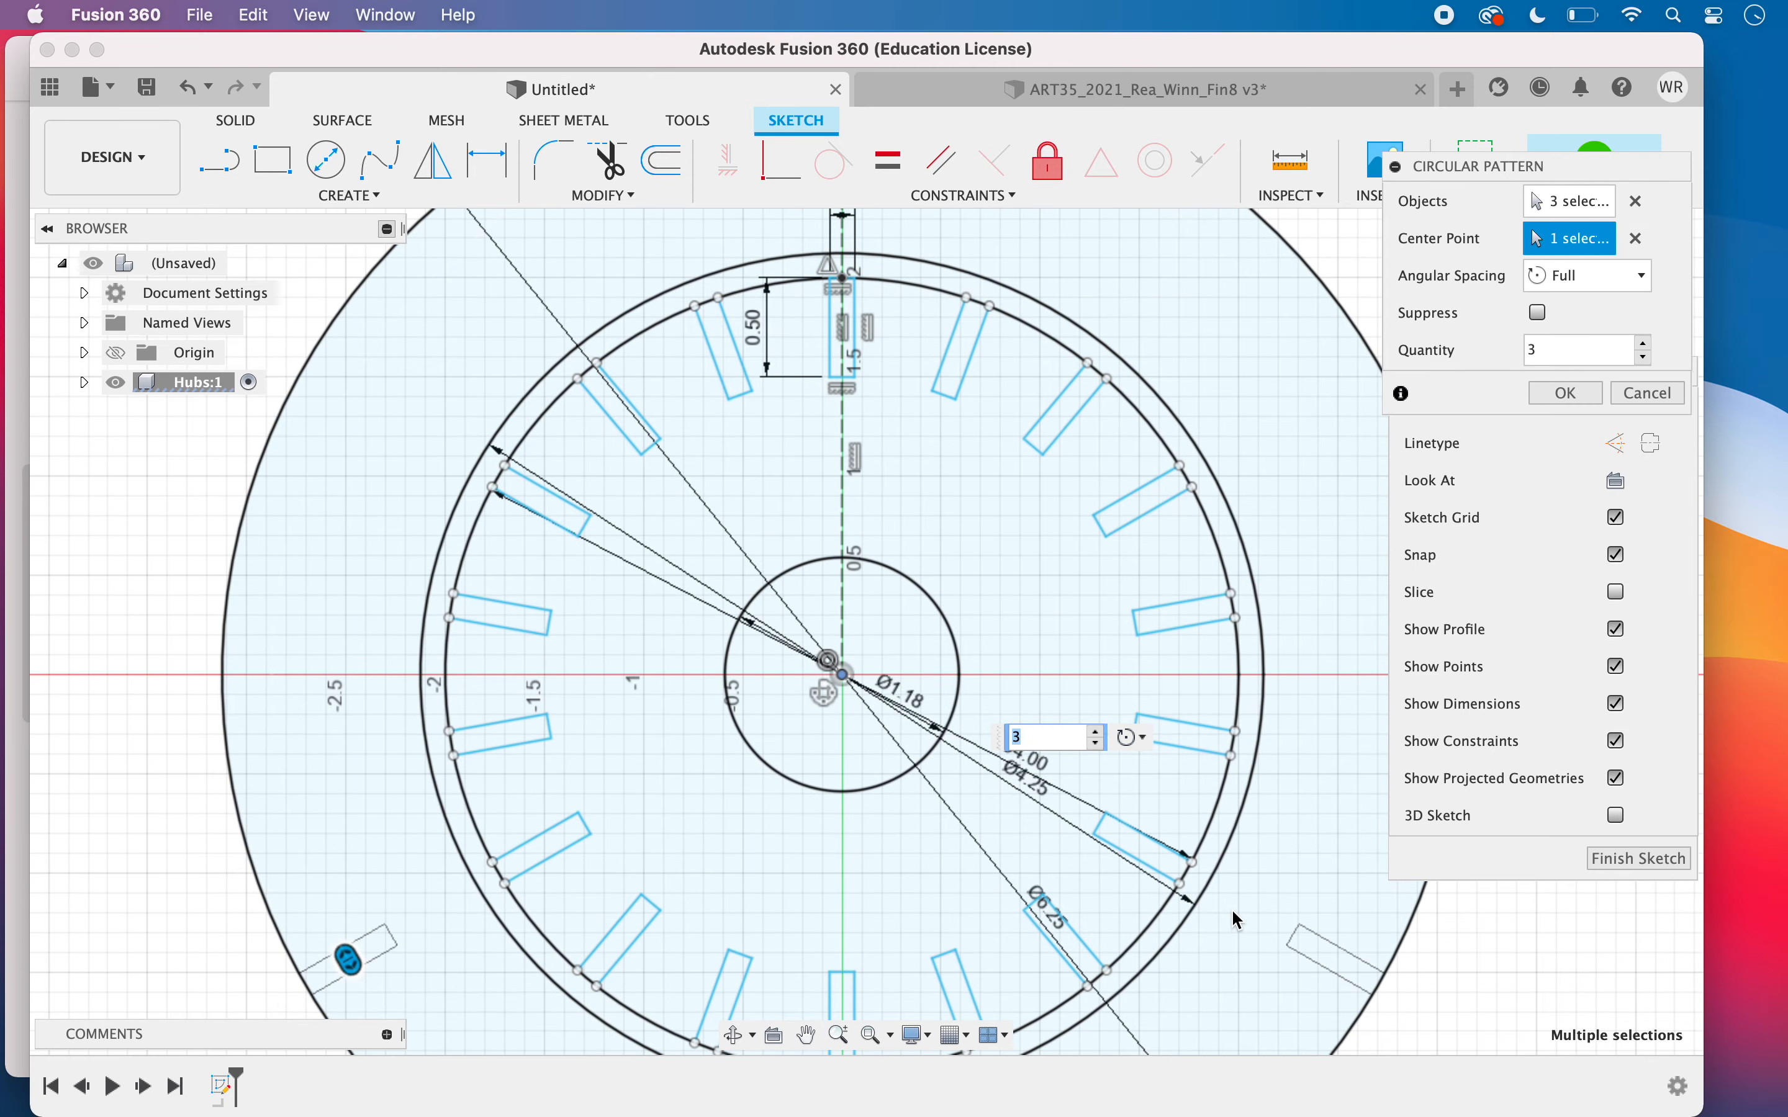
scroll(1235, 917, down, 3)
scroll(1081, 926, down, 3)
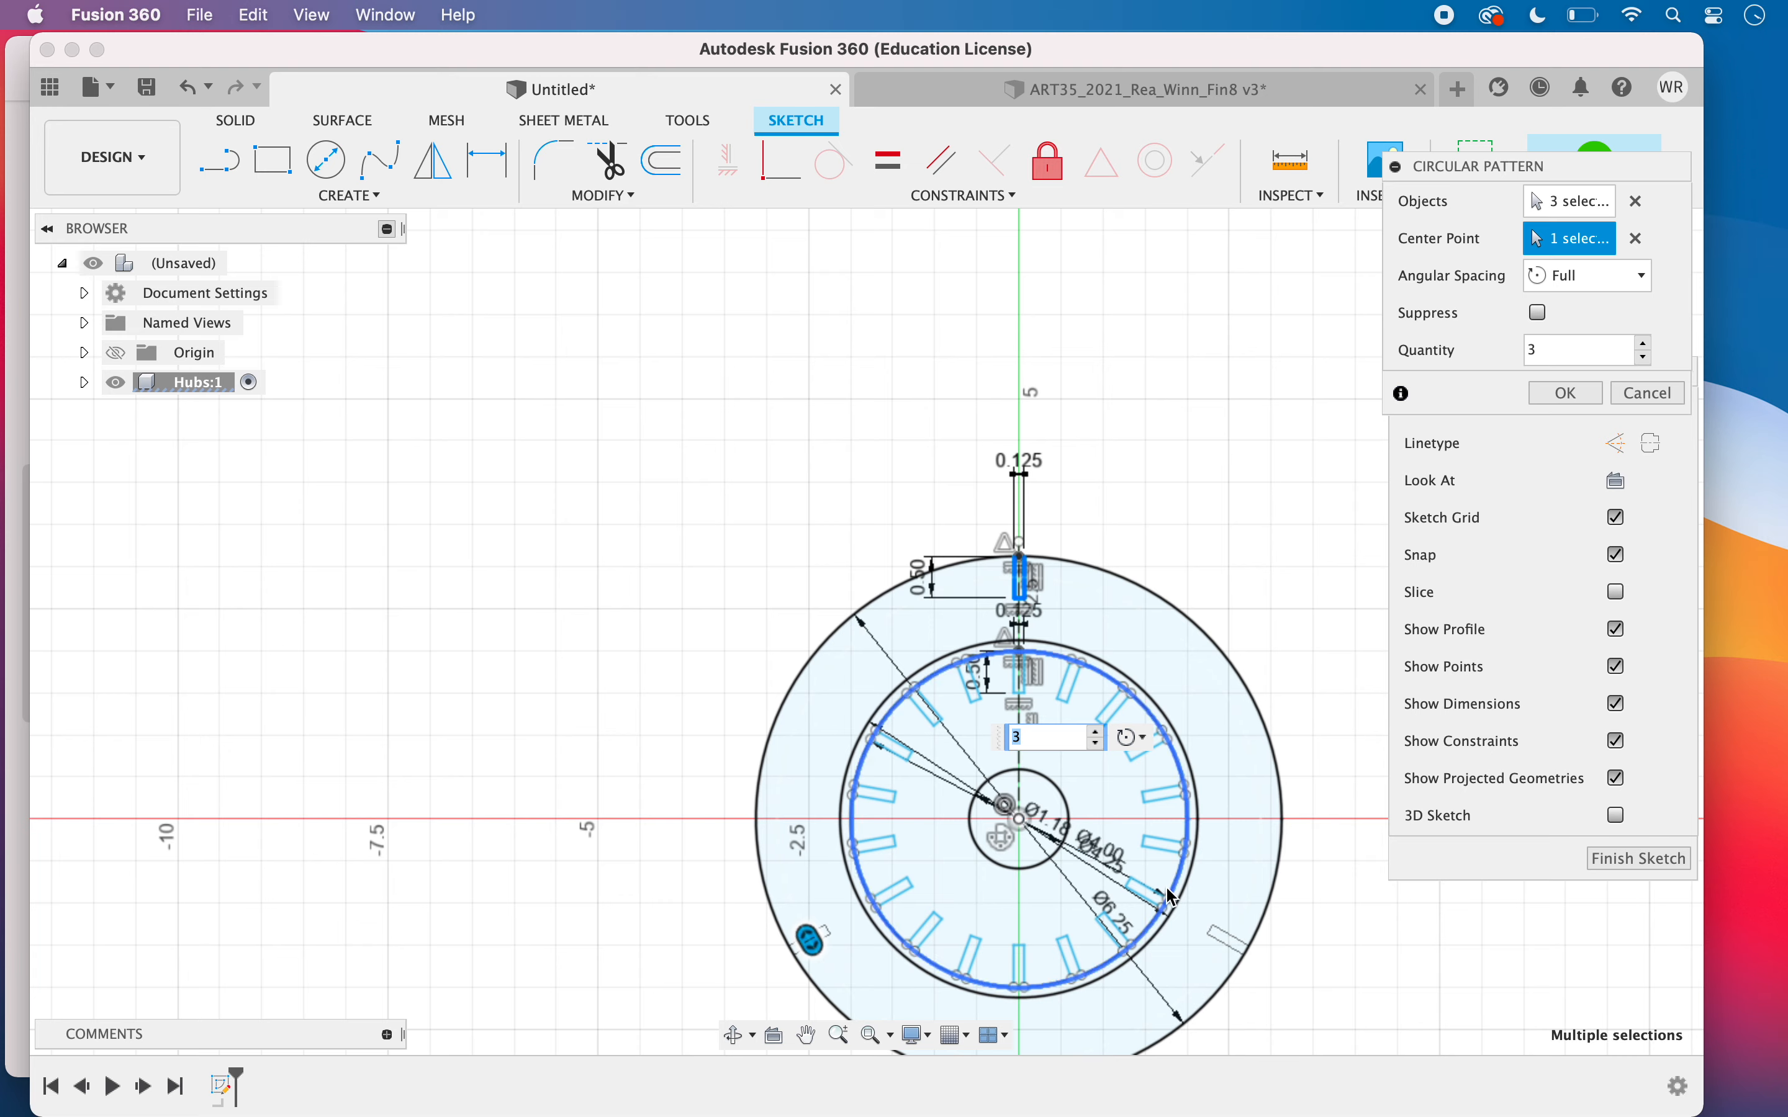
click(1022, 739)
text(18)
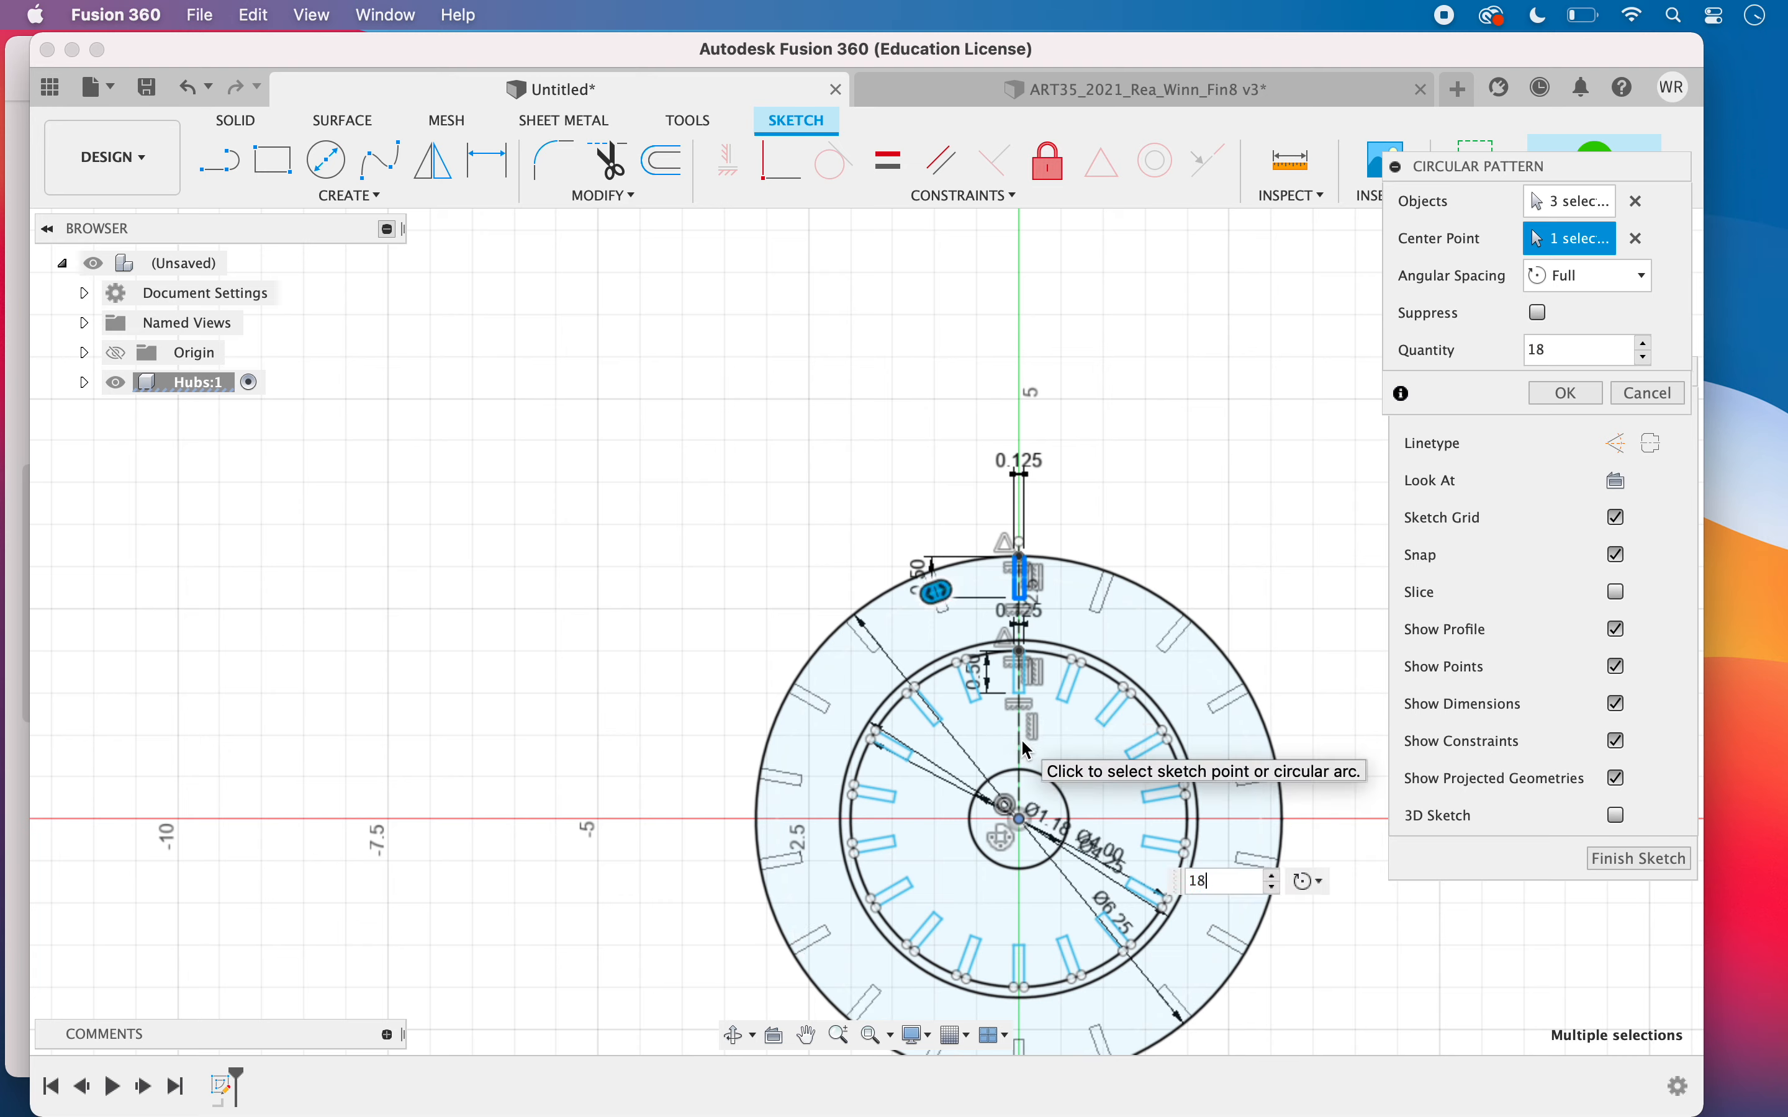
key(Return)
Extrude the outer slotted ring and the notched hub profiles 0.125 in to one side as new bodies
scroll(1322, 798, down, 2)
middle_drag(1322, 798, 1029, 579)
scroll(1045, 636, up, 2)
middle_drag(1095, 670, 1249, 717)
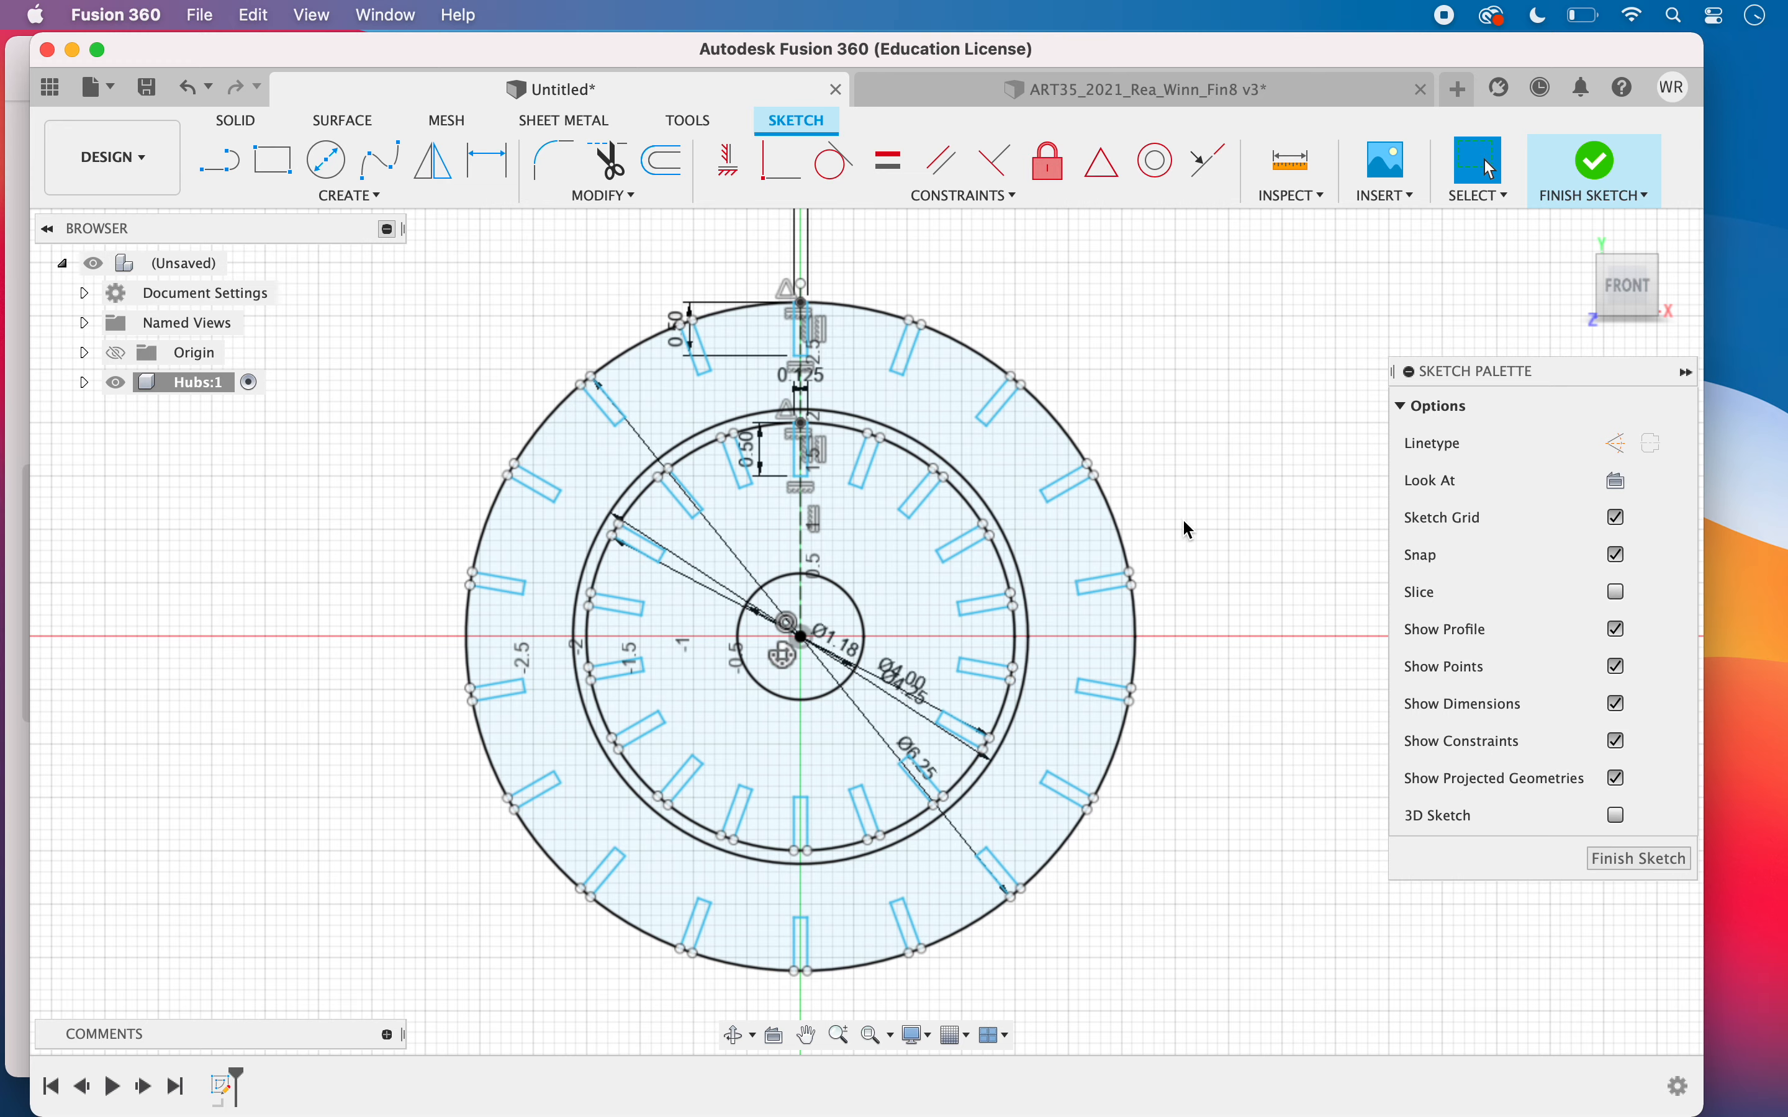
key(e)
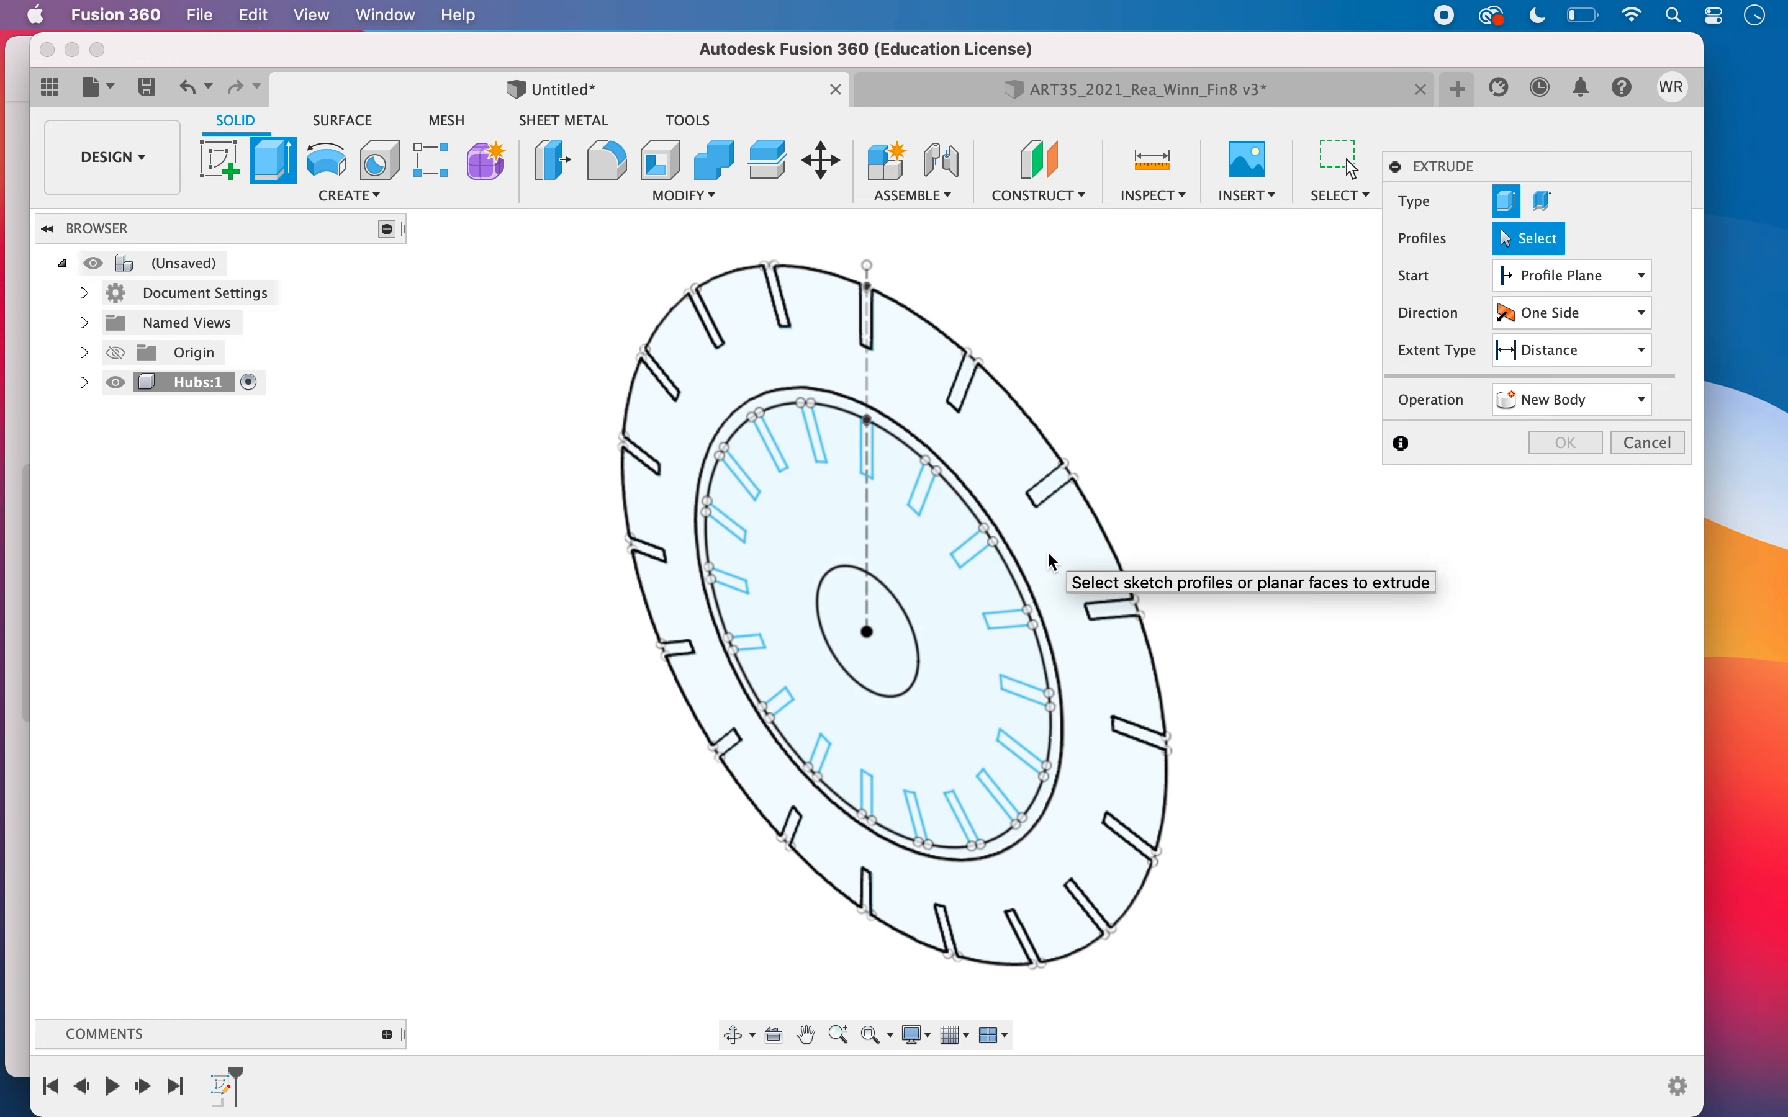
click(1053, 563)
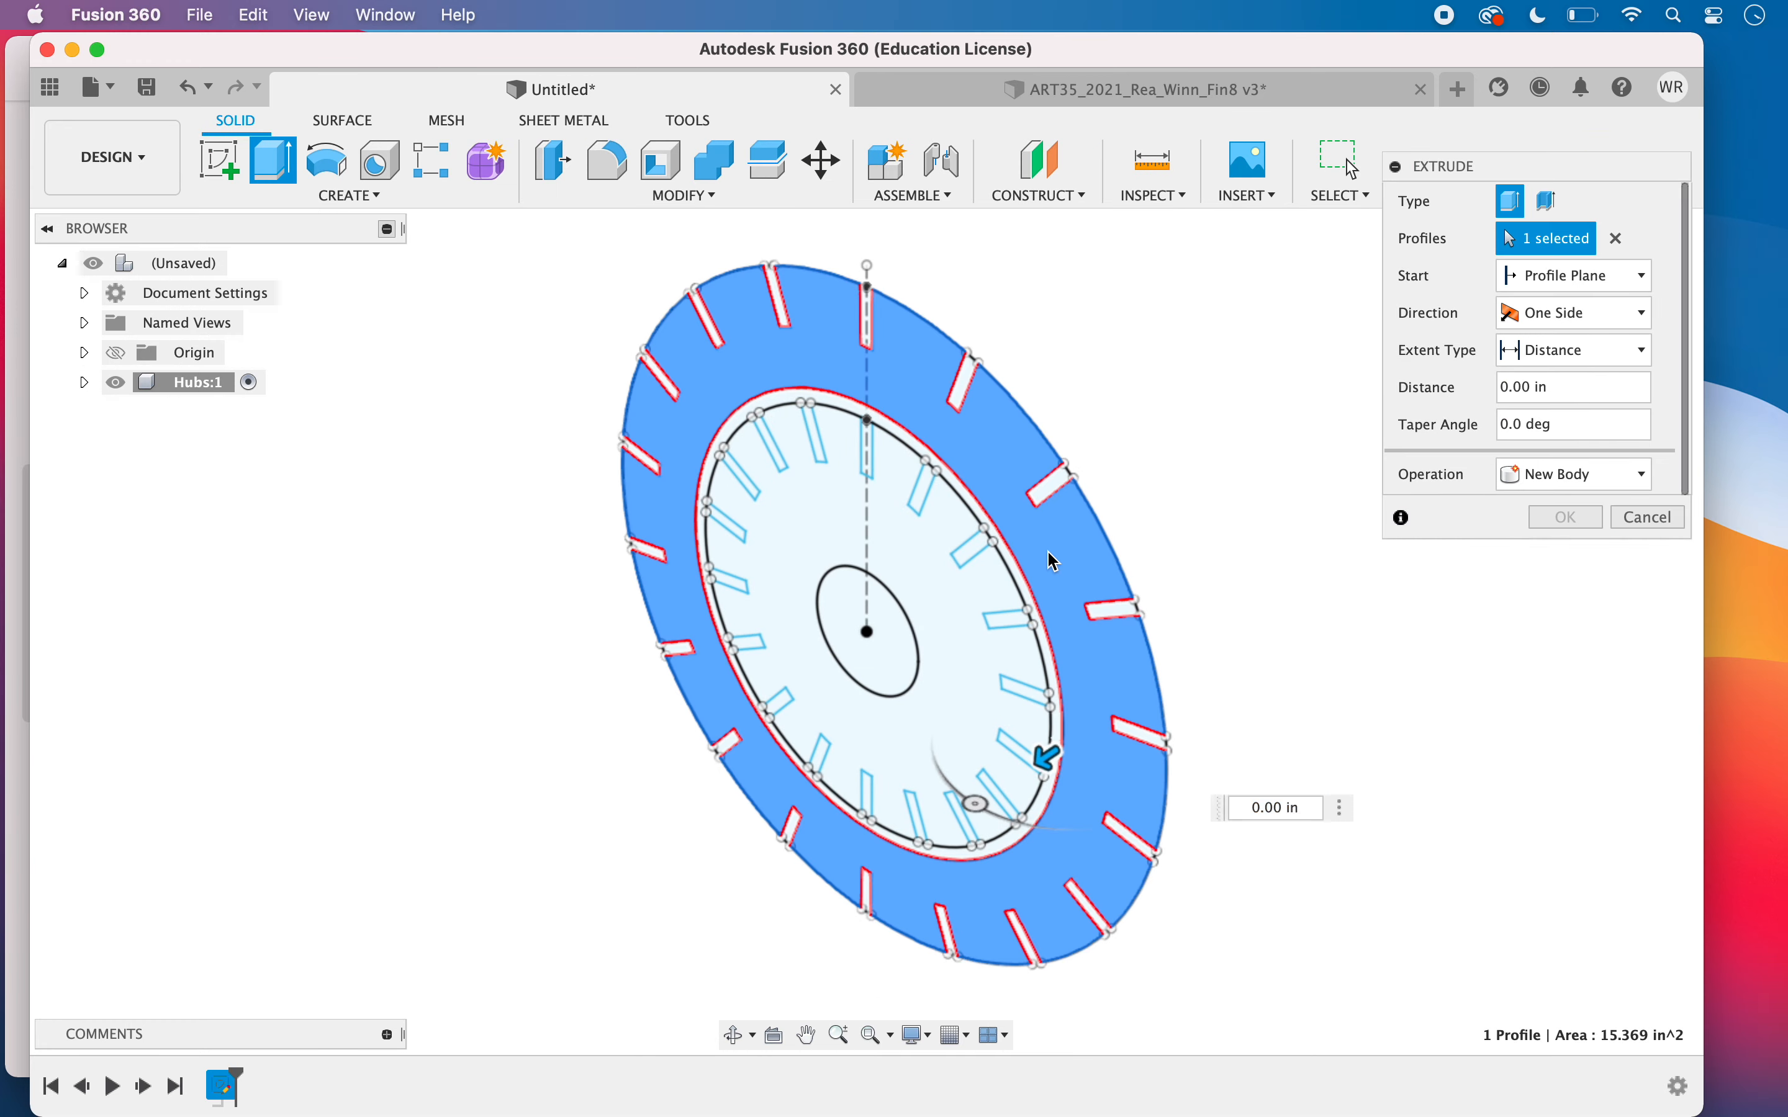
click(942, 634)
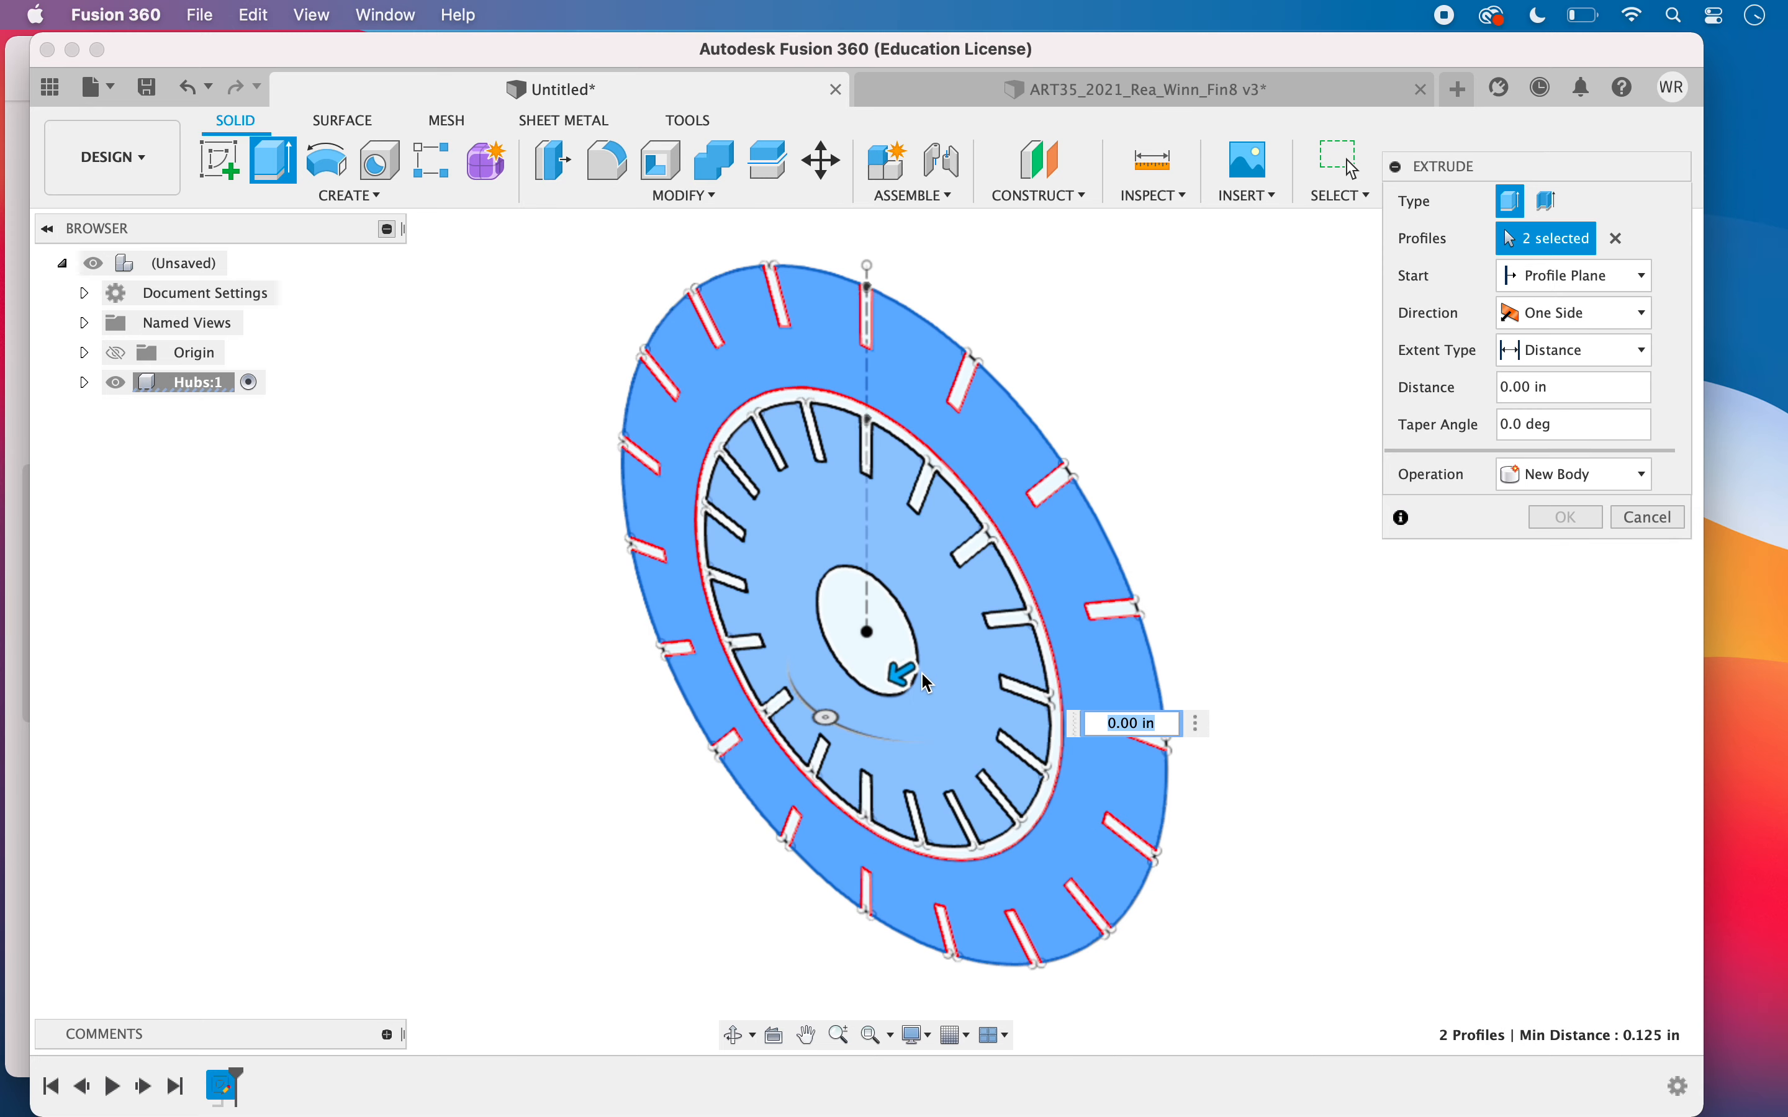
drag(905, 672, 885, 693)
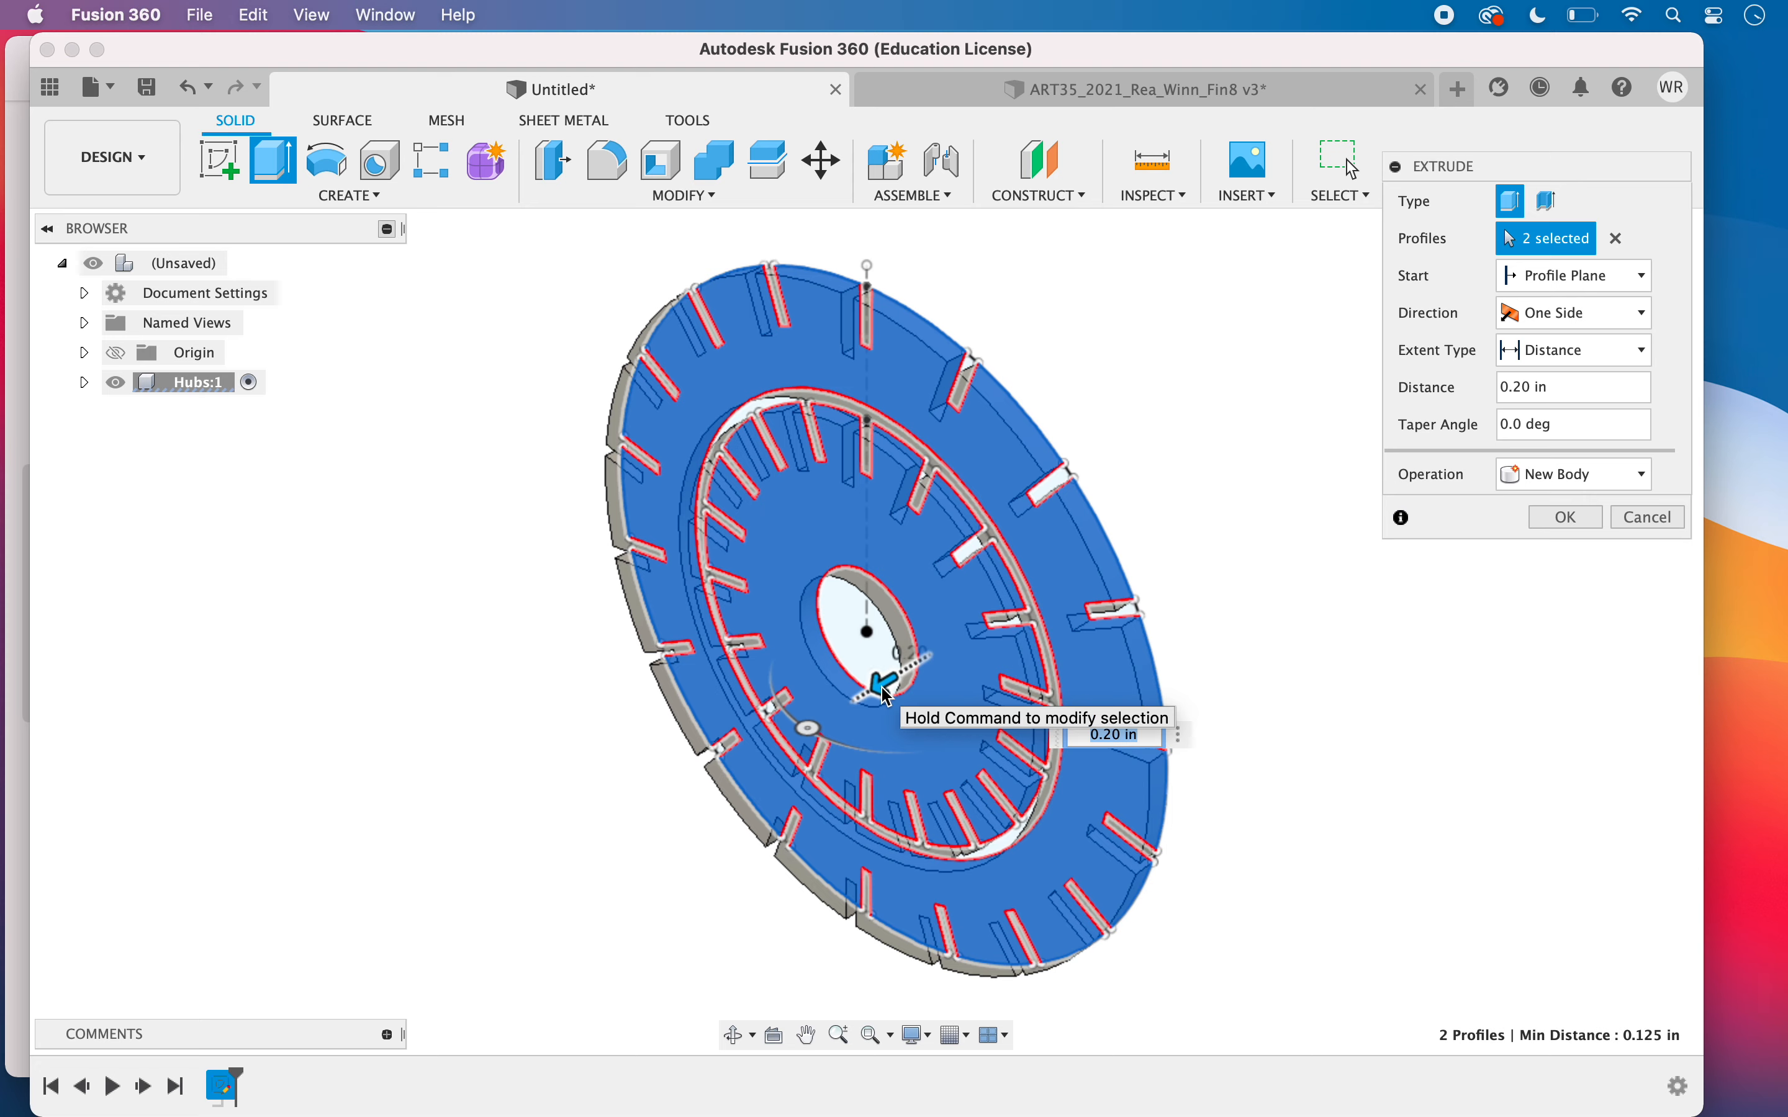
text(.125)
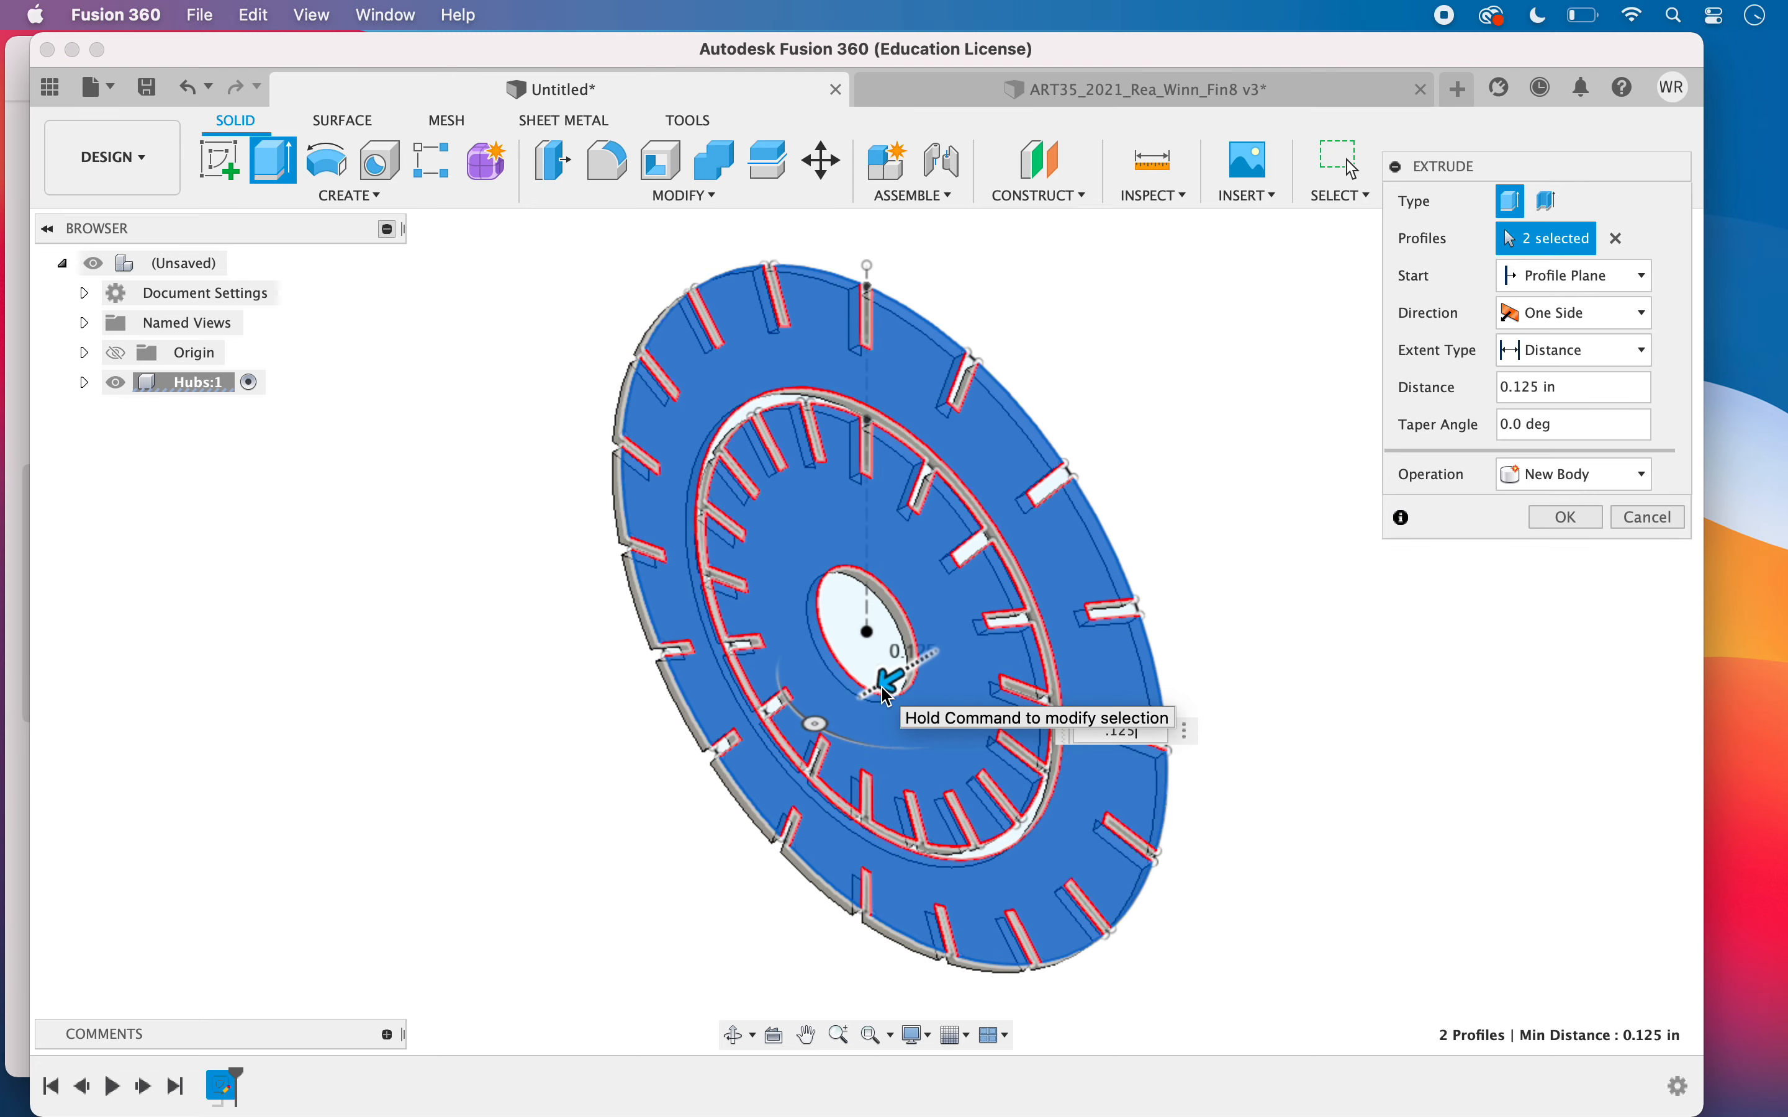
key(Return)
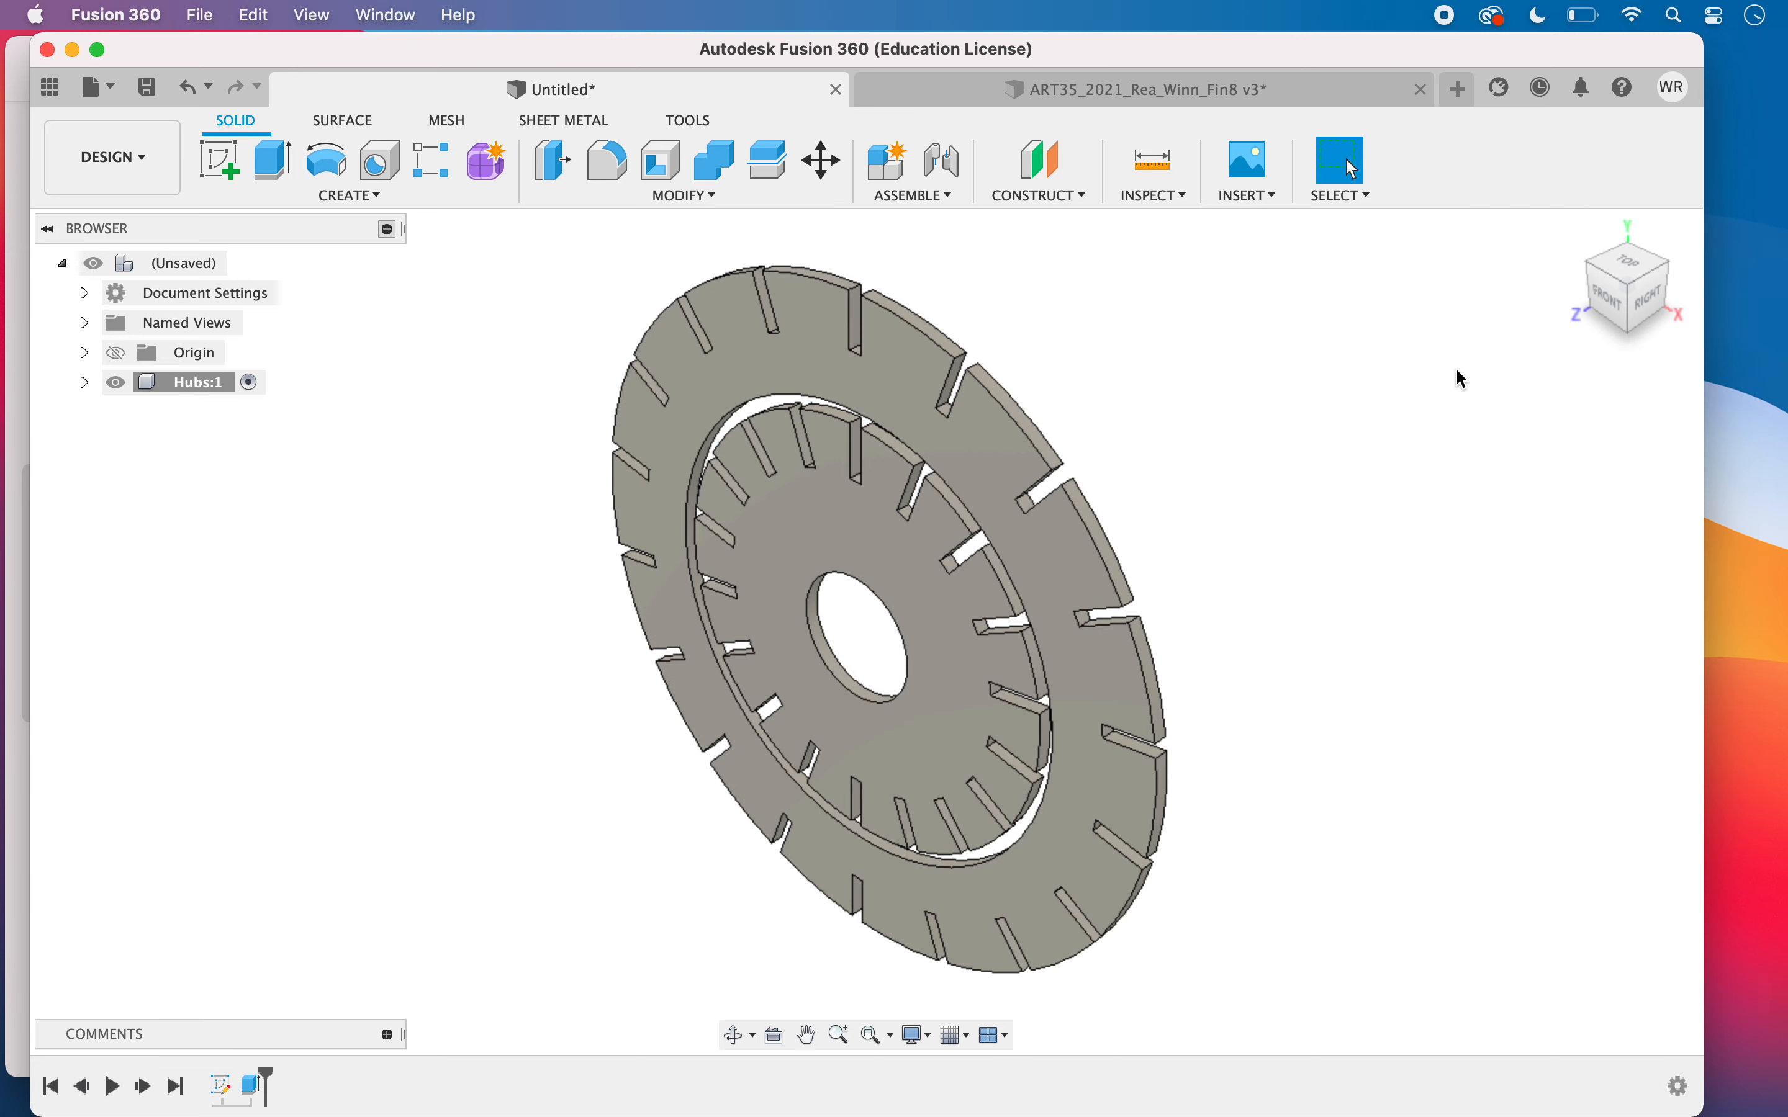
click(1575, 231)
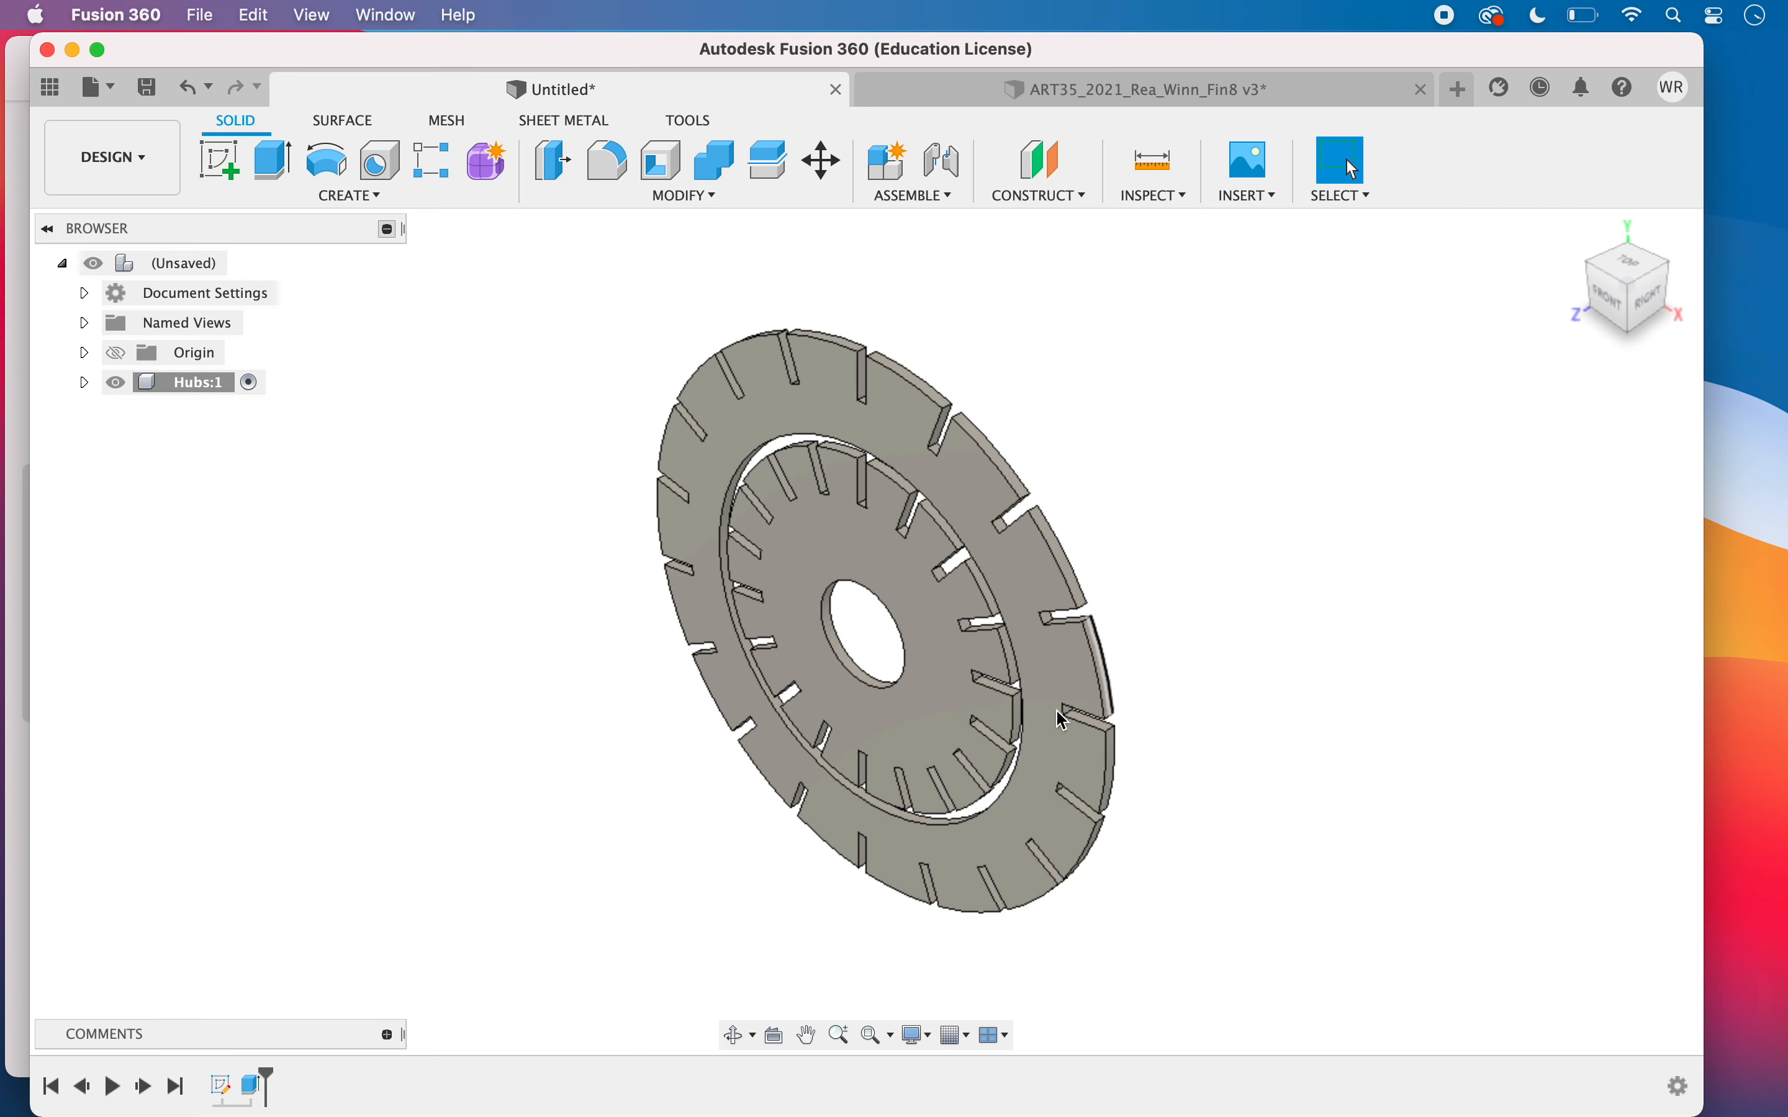
middle_drag(1233, 726, 1224, 630)
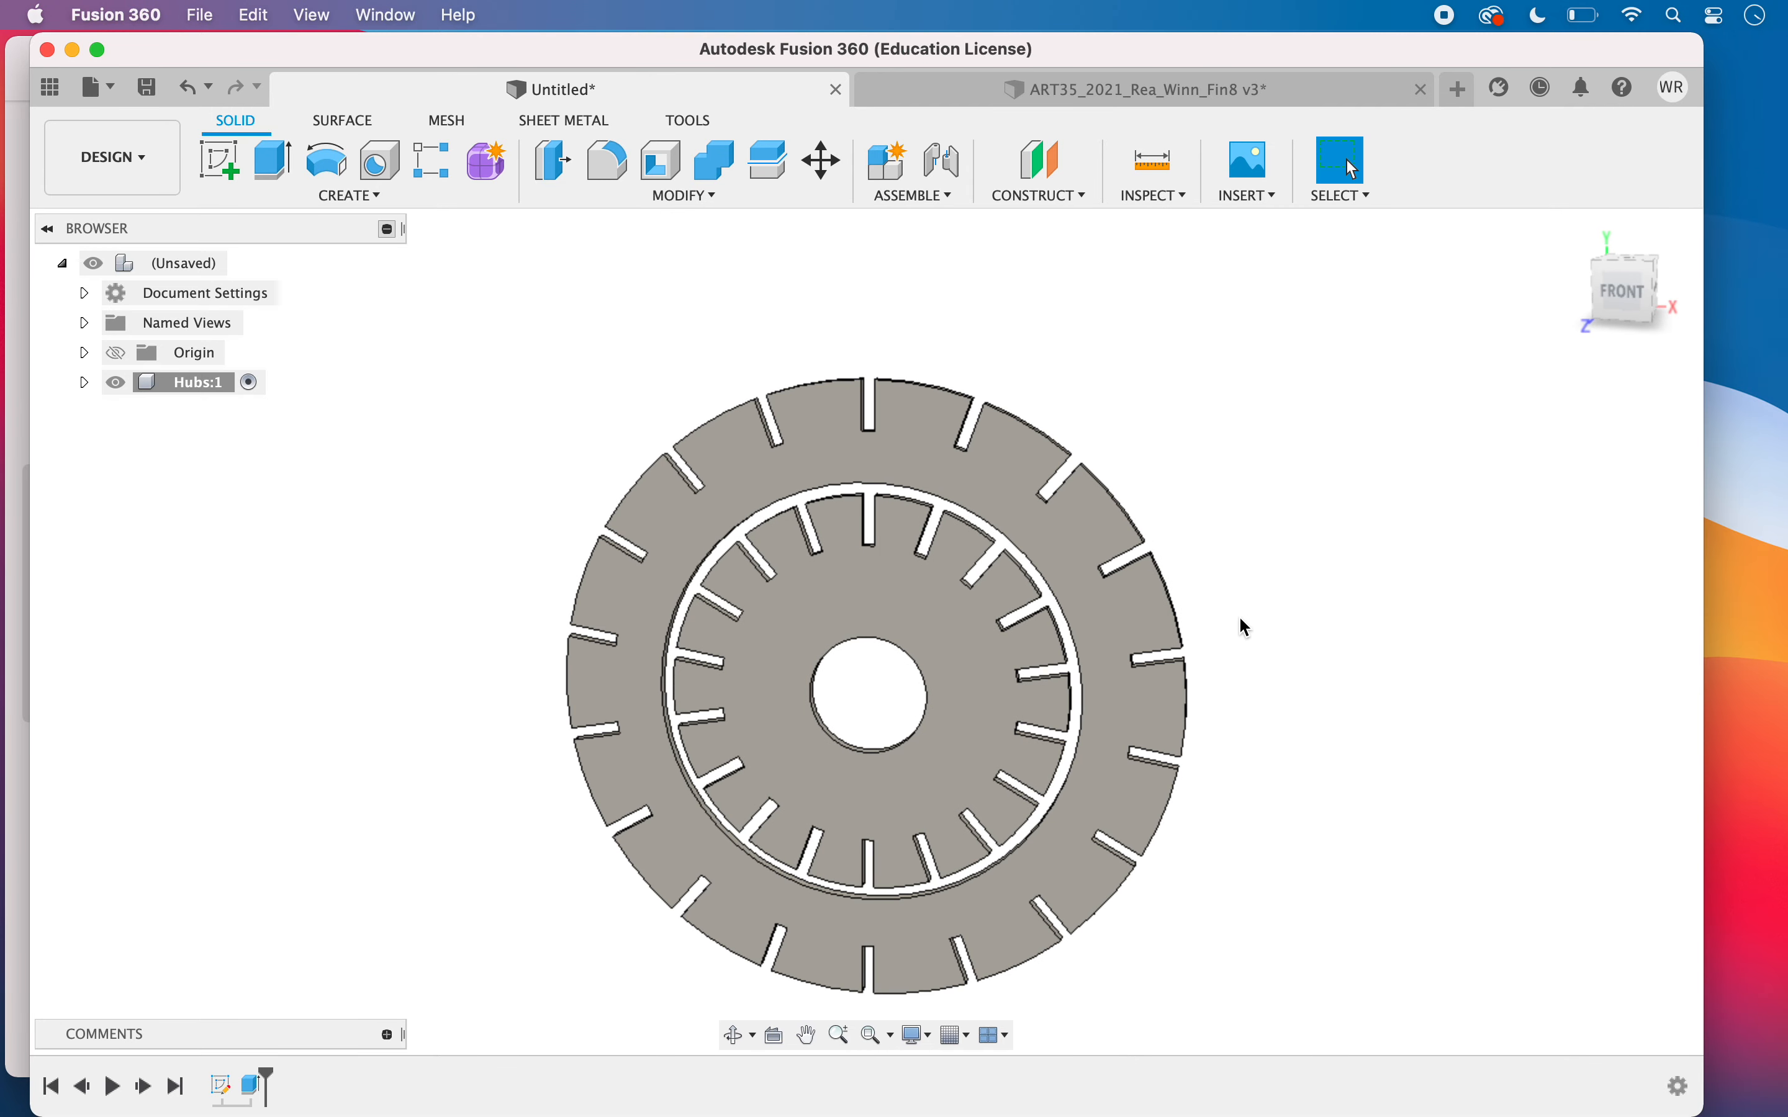